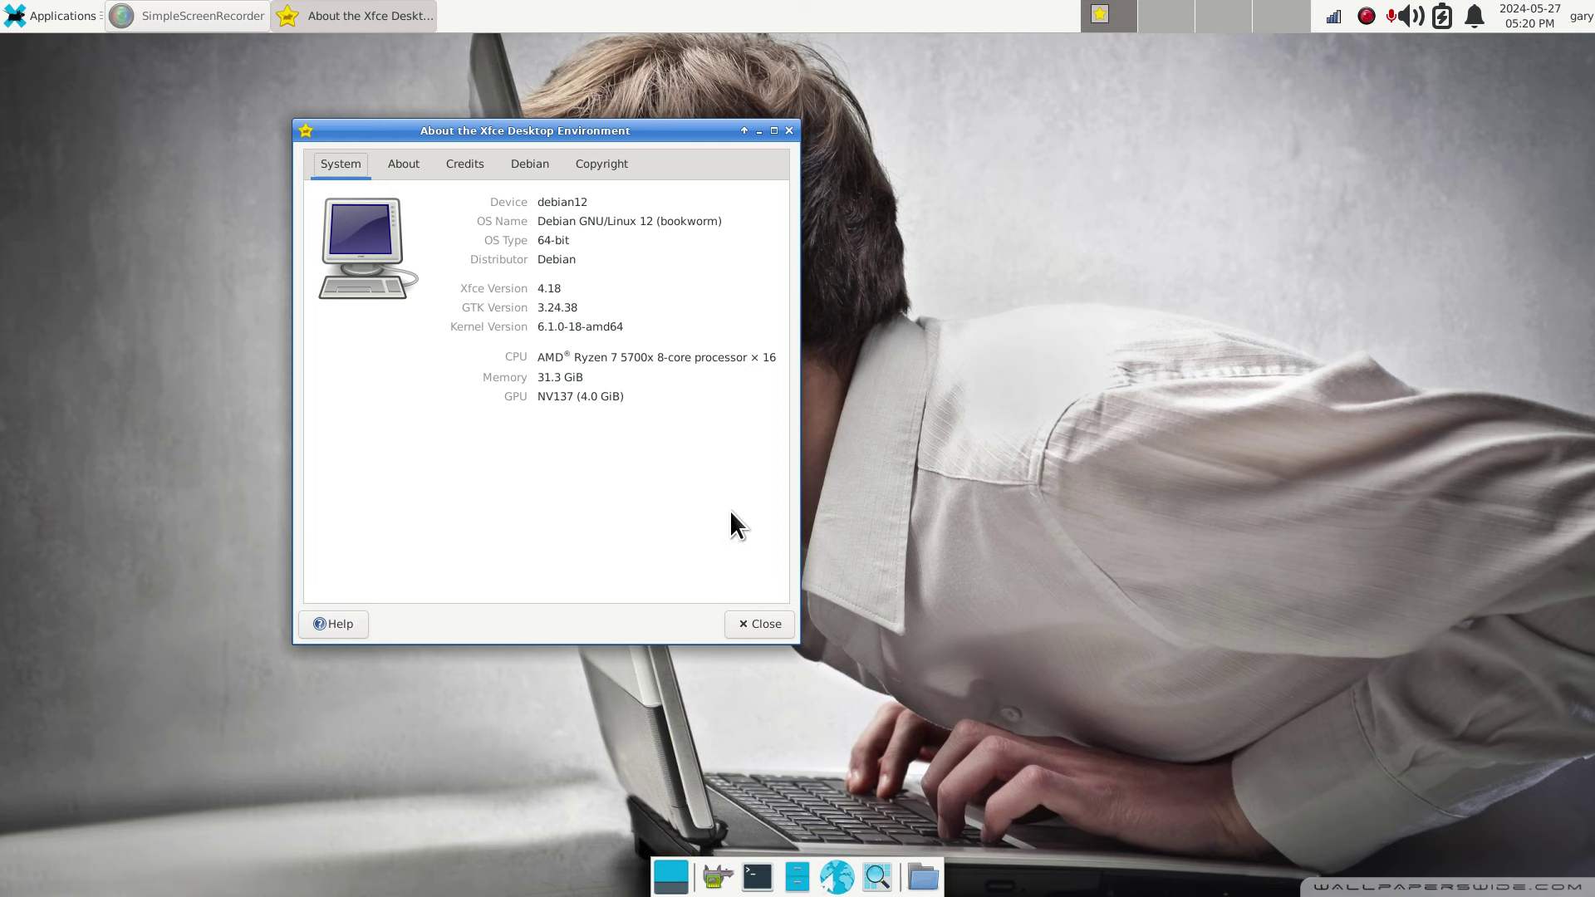
Open the System Profiler and Benchmark tool, enlarge its window and move it to the middle of the desktop.
{"action": "left_click", "coordinate": [777, 623]}
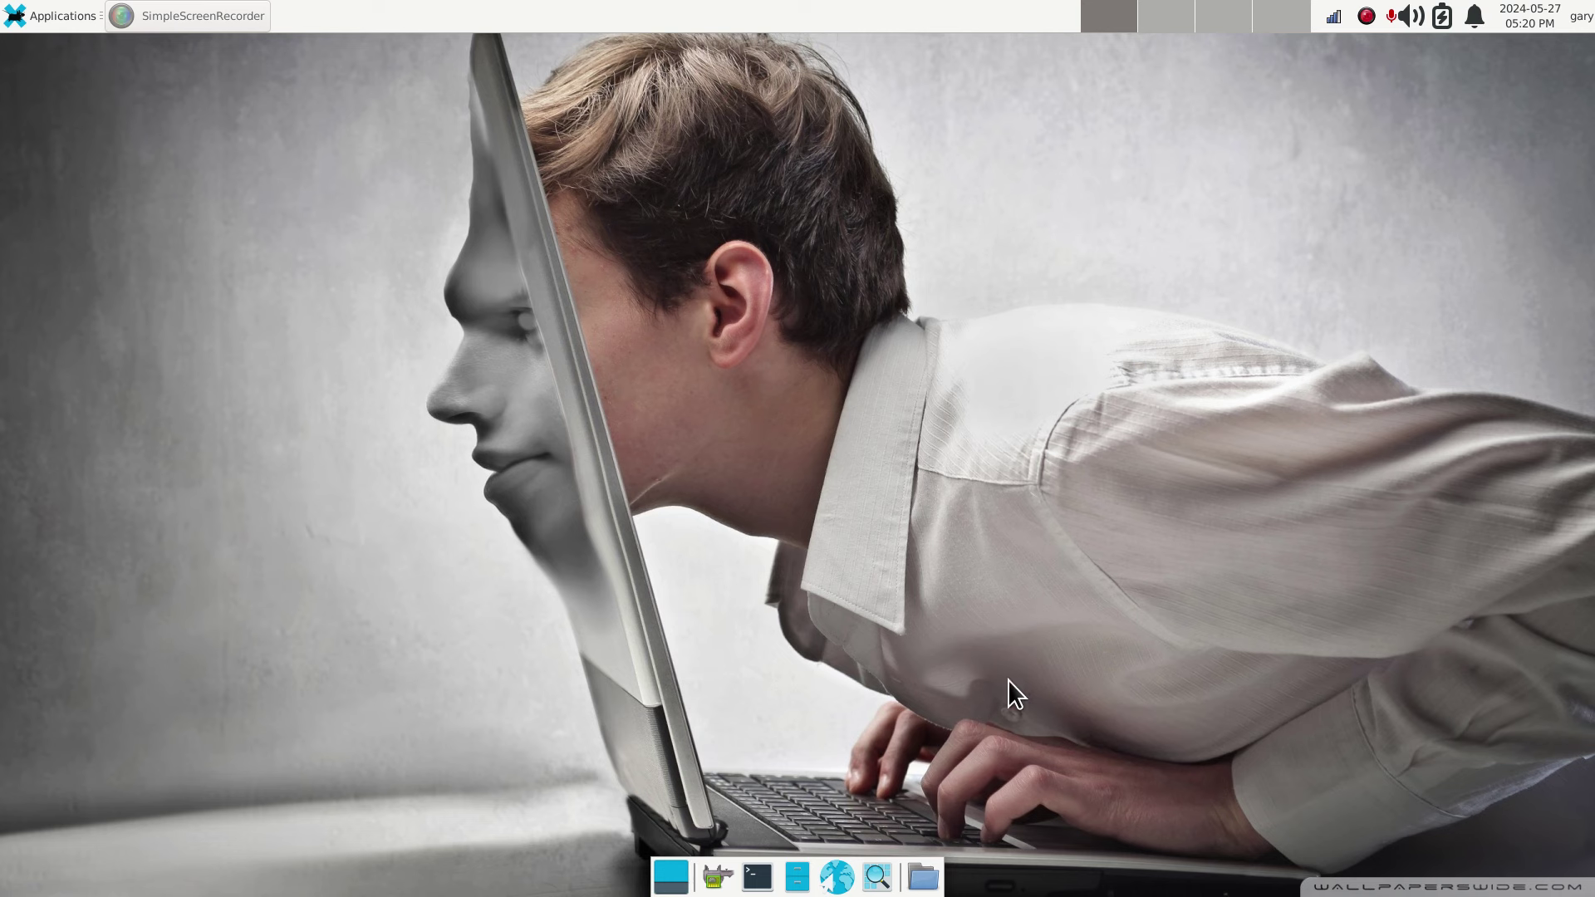
{"action": "left_click", "coordinate": [716, 877]}
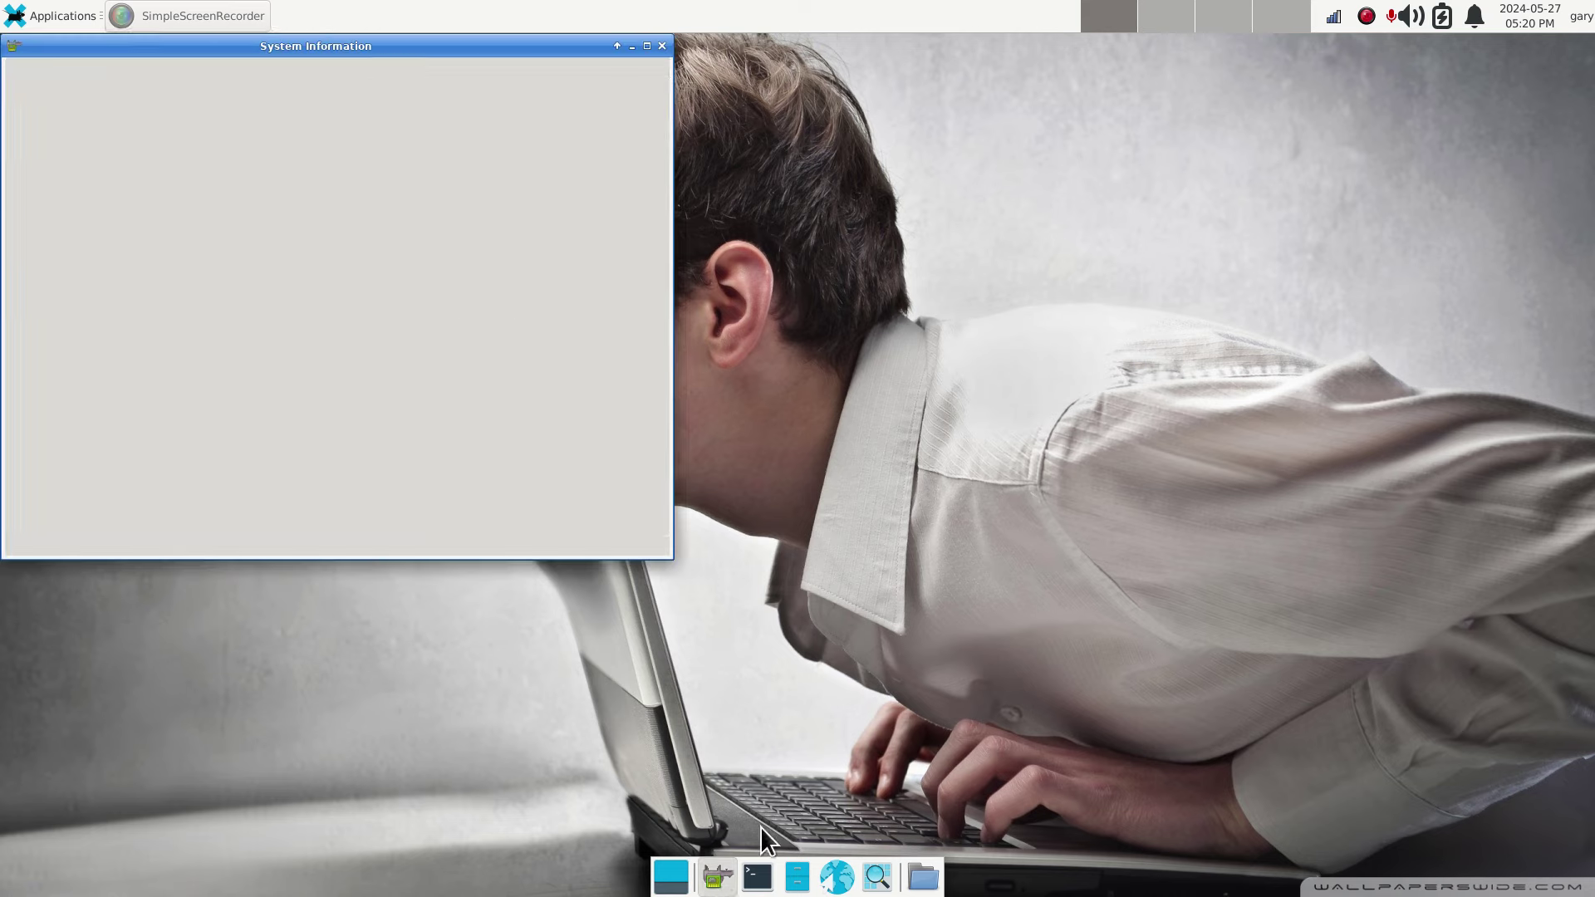
{"action": "right_click", "coordinate": [250, 42]}
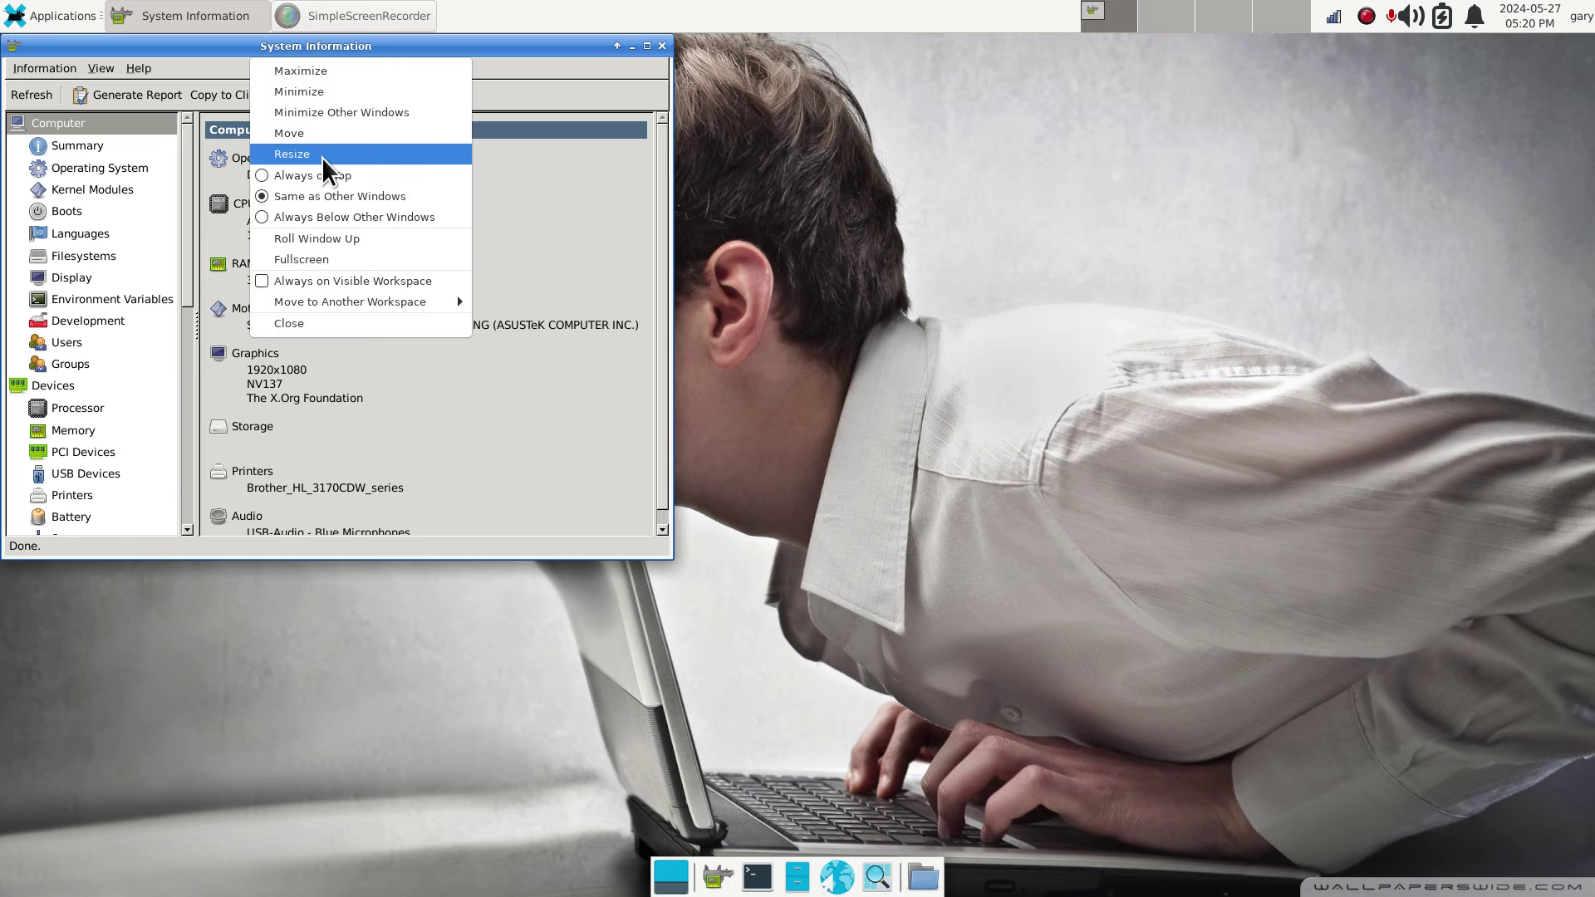
{"action": "left_click", "coordinate": [322, 157]}
{"action": "left_click", "coordinate": [899, 675]}
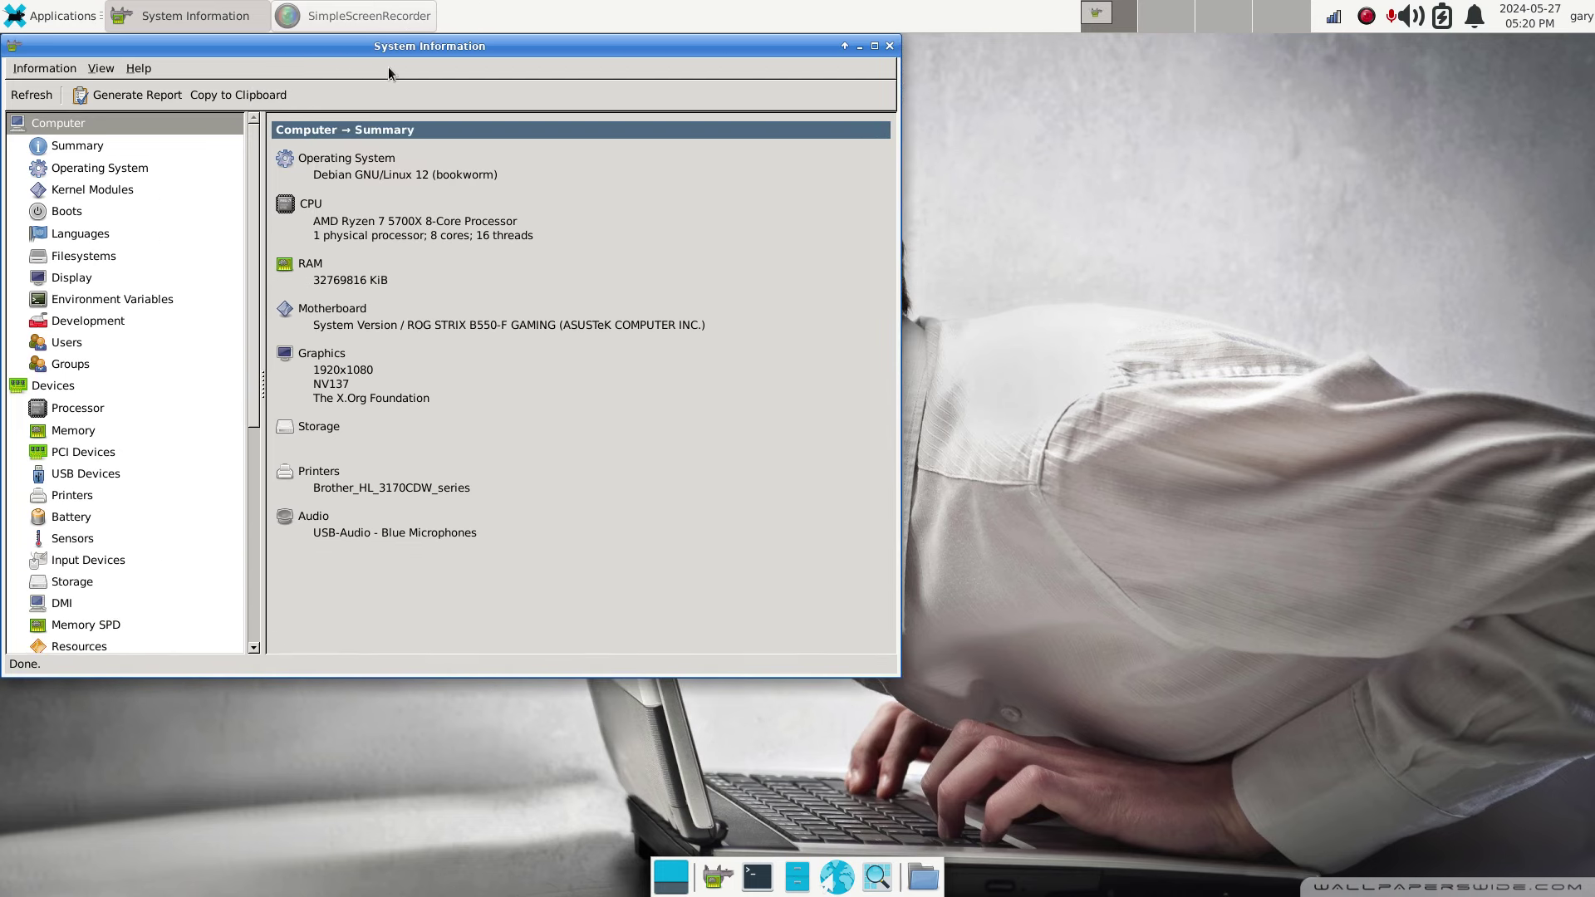
{"action": "left_click_drag", "start_coordinate": [379, 51], "coordinate": [745, 75]}
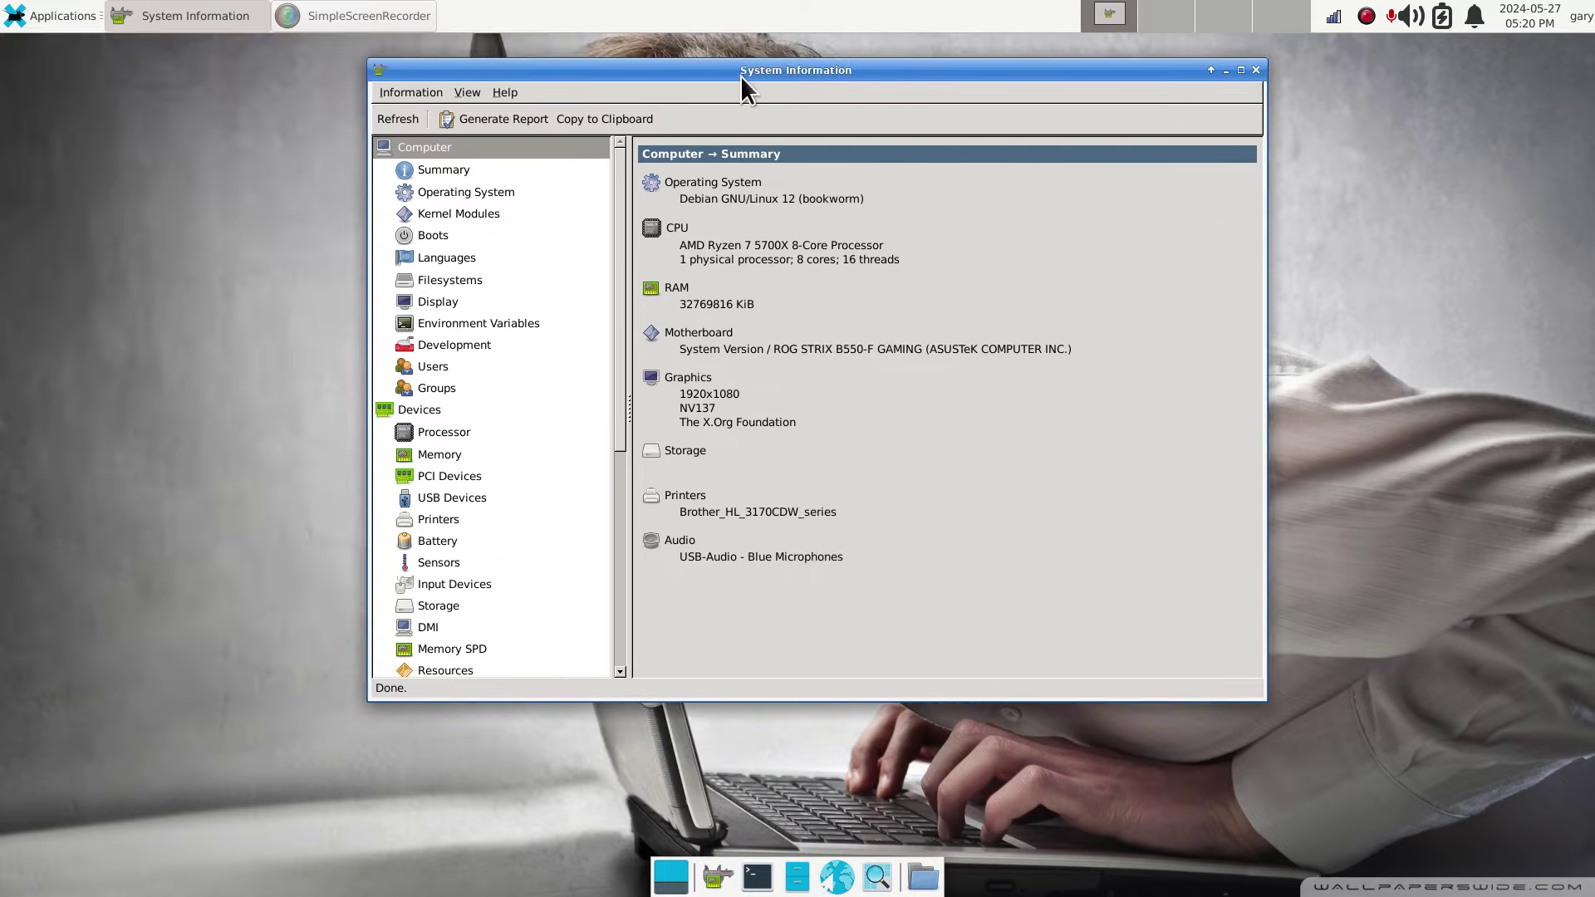
Look up where System Profiler and Benchmark sits in the System category of the installed applications.
{"action": "left_click", "coordinate": [28, 25]}
{"action": "mouse_move", "coordinate": [129, 297]}
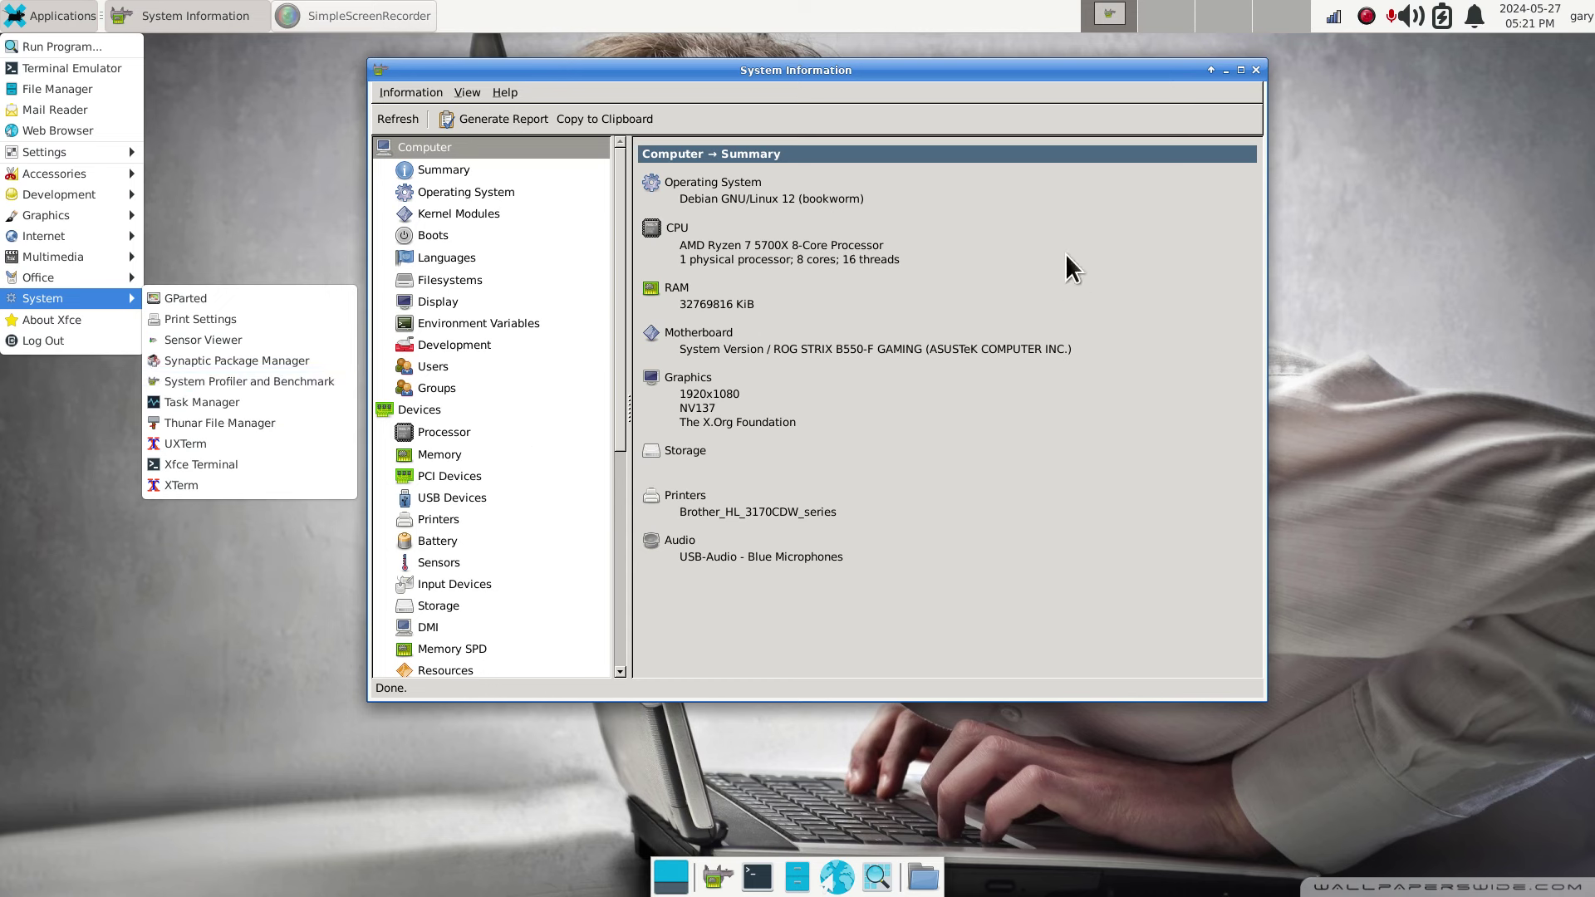
{"action": "left_click", "coordinate": [941, 91]}
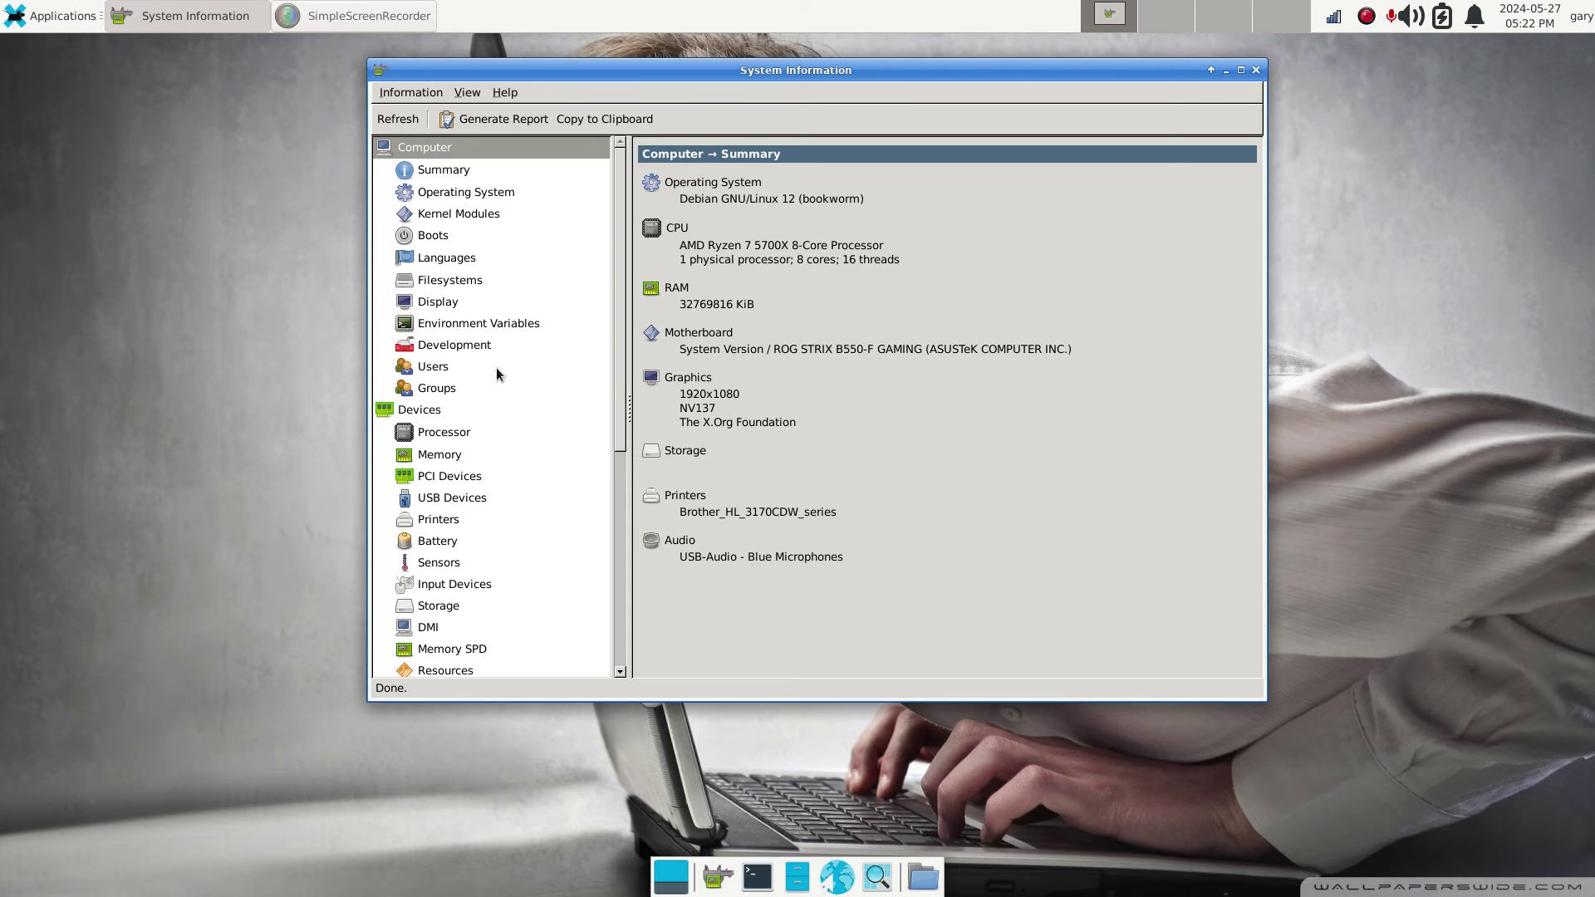
{"action": "mouse_move", "coordinate": [619, 243]}
{"action": "left_mouse_down"}
{"action": "mouse_move", "coordinate": [640, 510]}
{"action": "mouse_move", "coordinate": [621, 295]}
{"action": "mouse_move", "coordinate": [633, 201]}
{"action": "left_mouse_up"}
{"action": "left_click", "coordinate": [509, 99]}
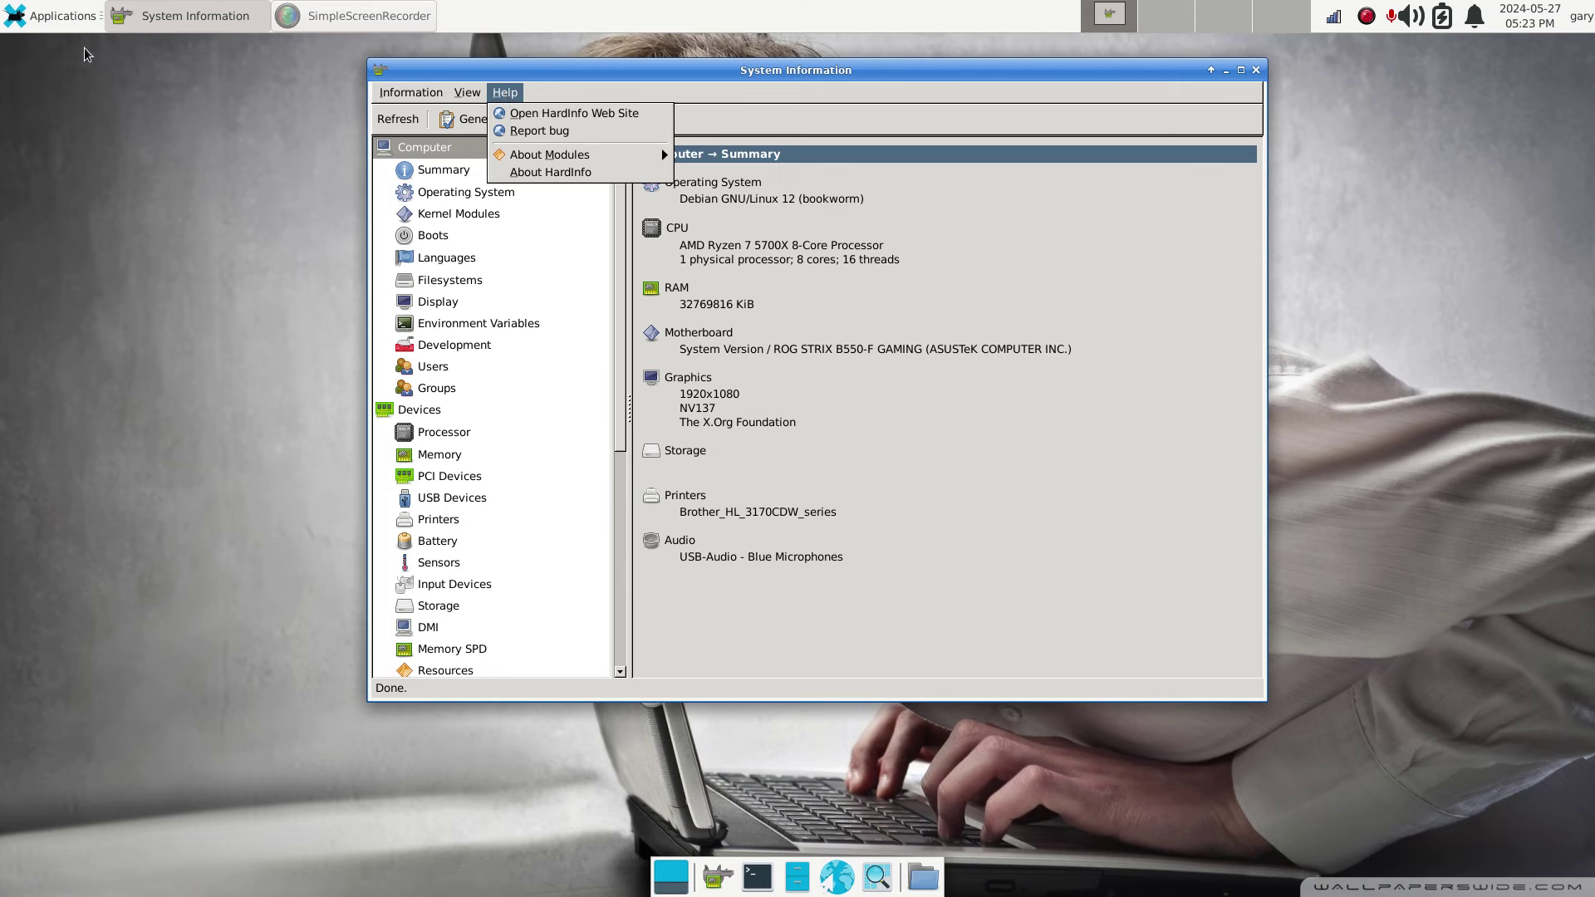
{"action": "left_click", "coordinate": [57, 20]}
{"action": "left_click", "coordinate": [57, 20]}
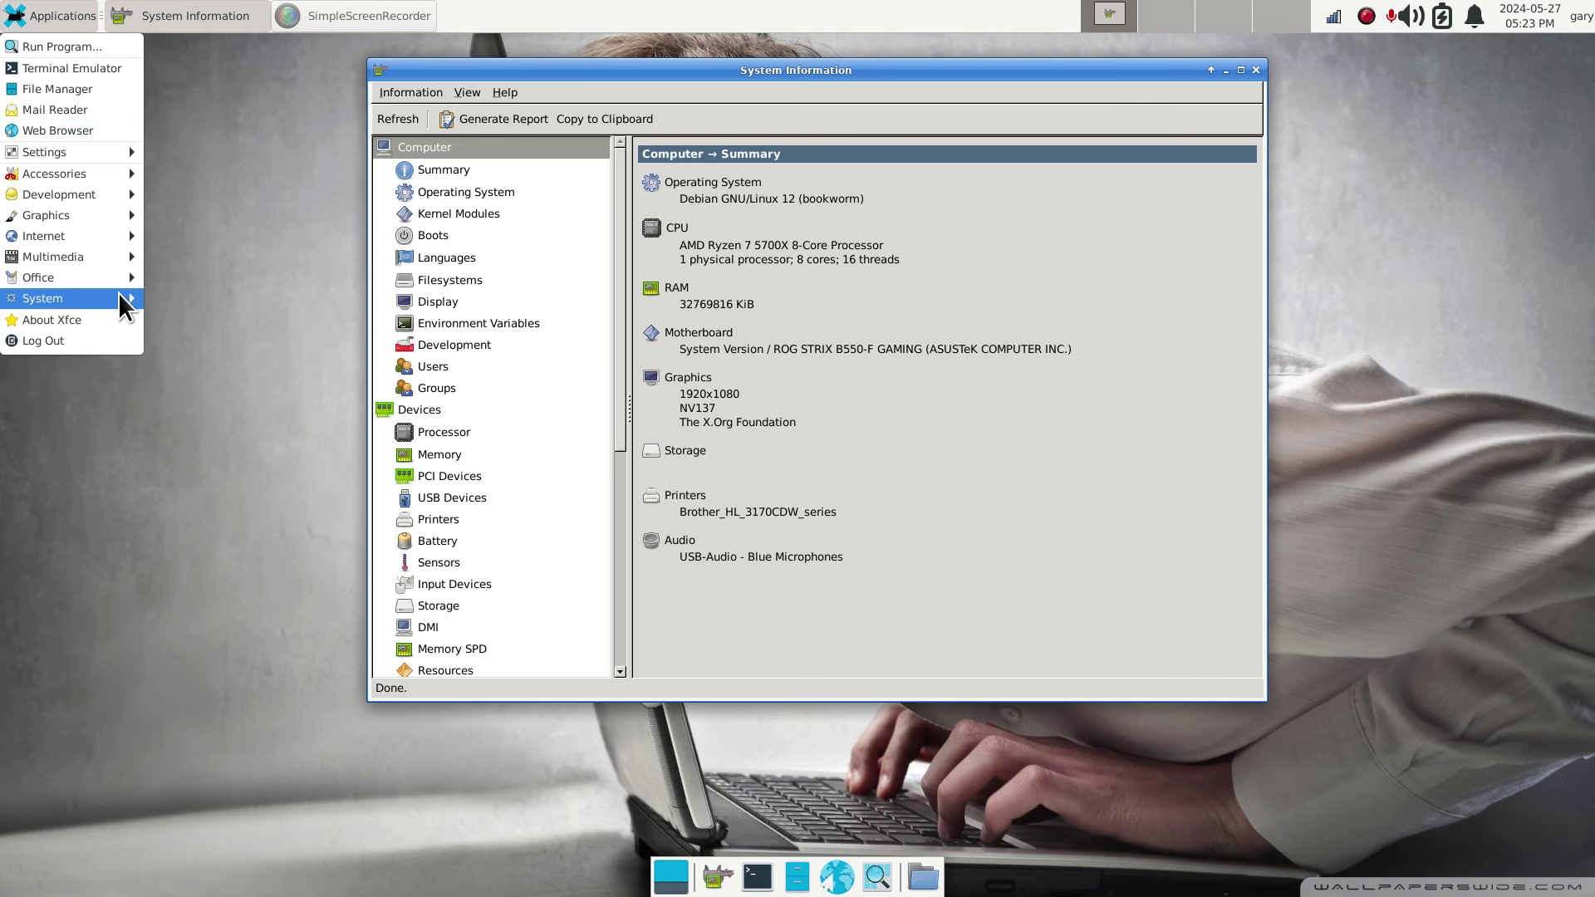
{"action": "mouse_move", "coordinate": [119, 293]}
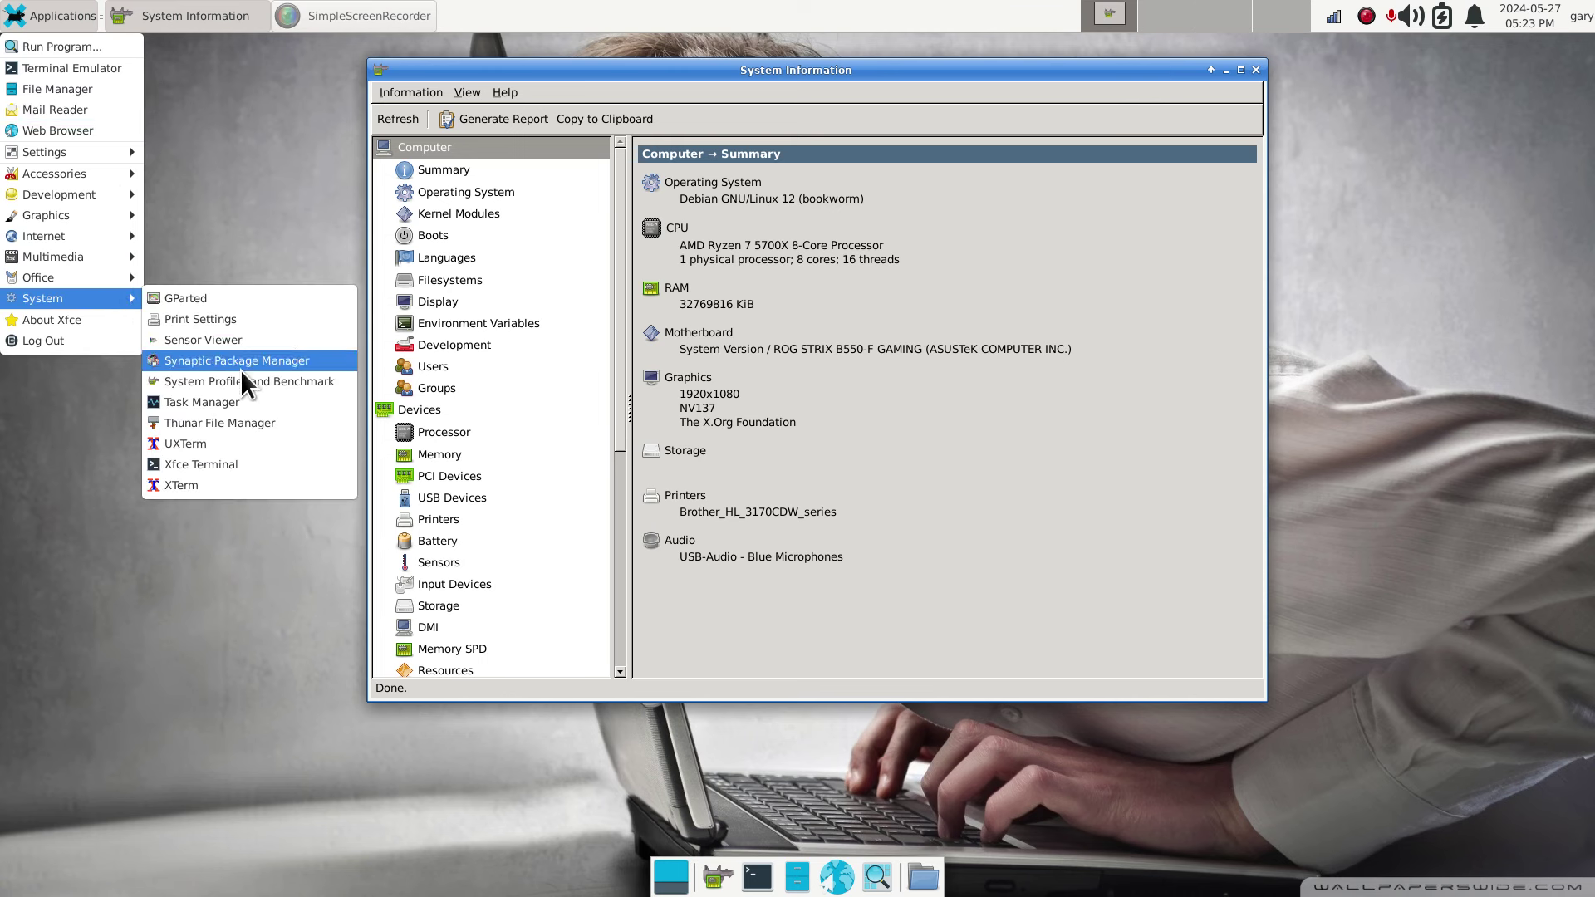
{"action": "left_click", "coordinate": [759, 117]}
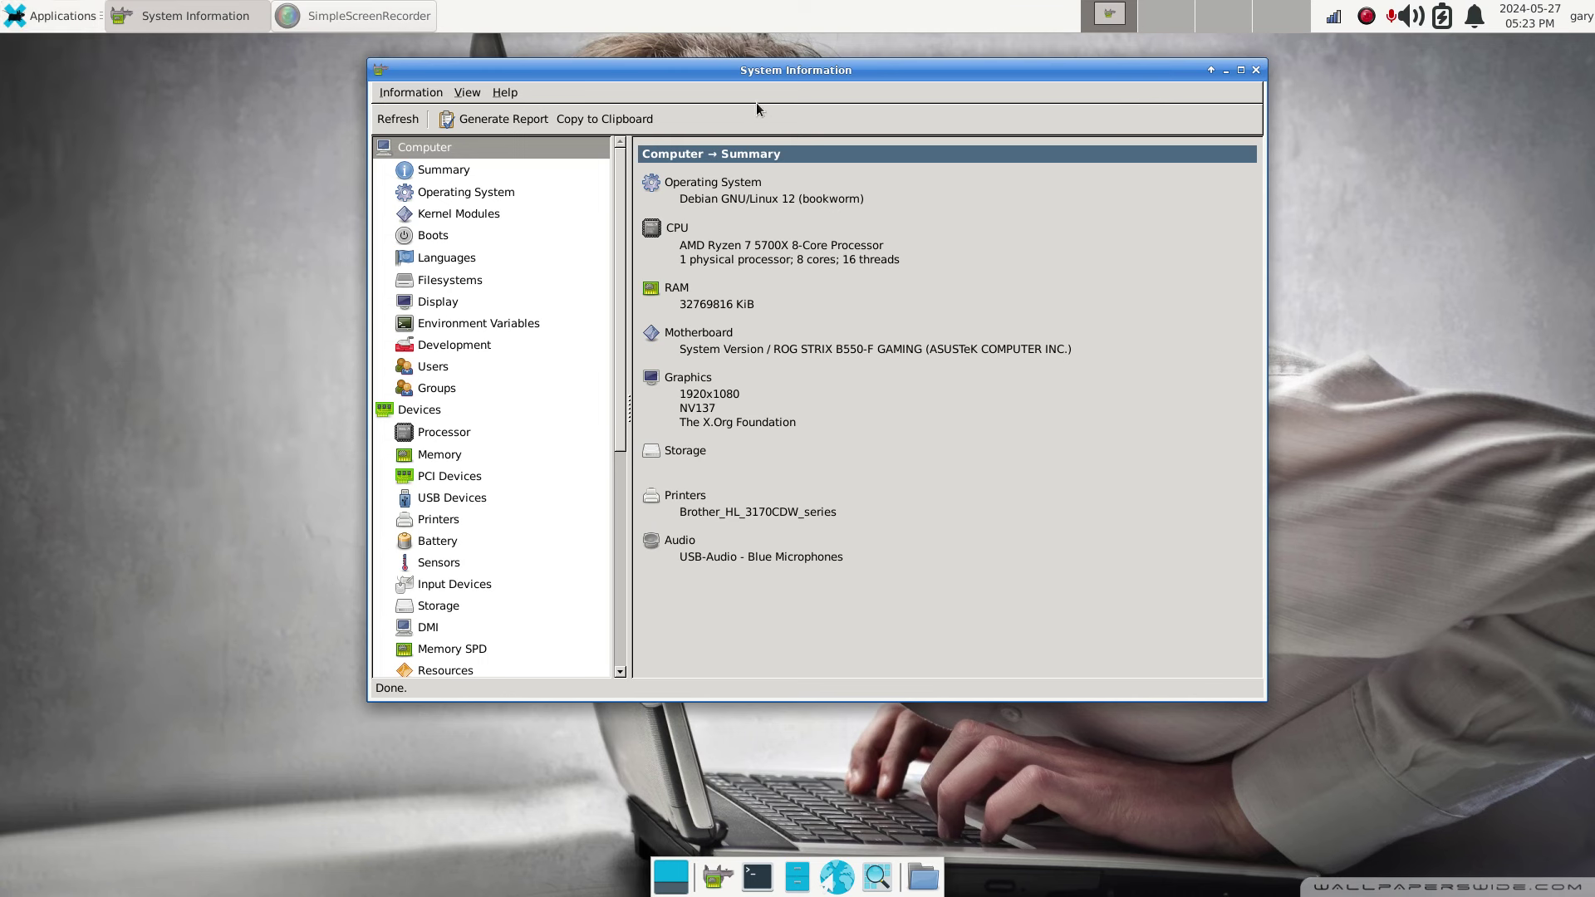
Show the About HardInfo information and copy the program name "HardInfo" from it.
{"action": "left_click", "coordinate": [504, 92]}
{"action": "left_click", "coordinate": [555, 173]}
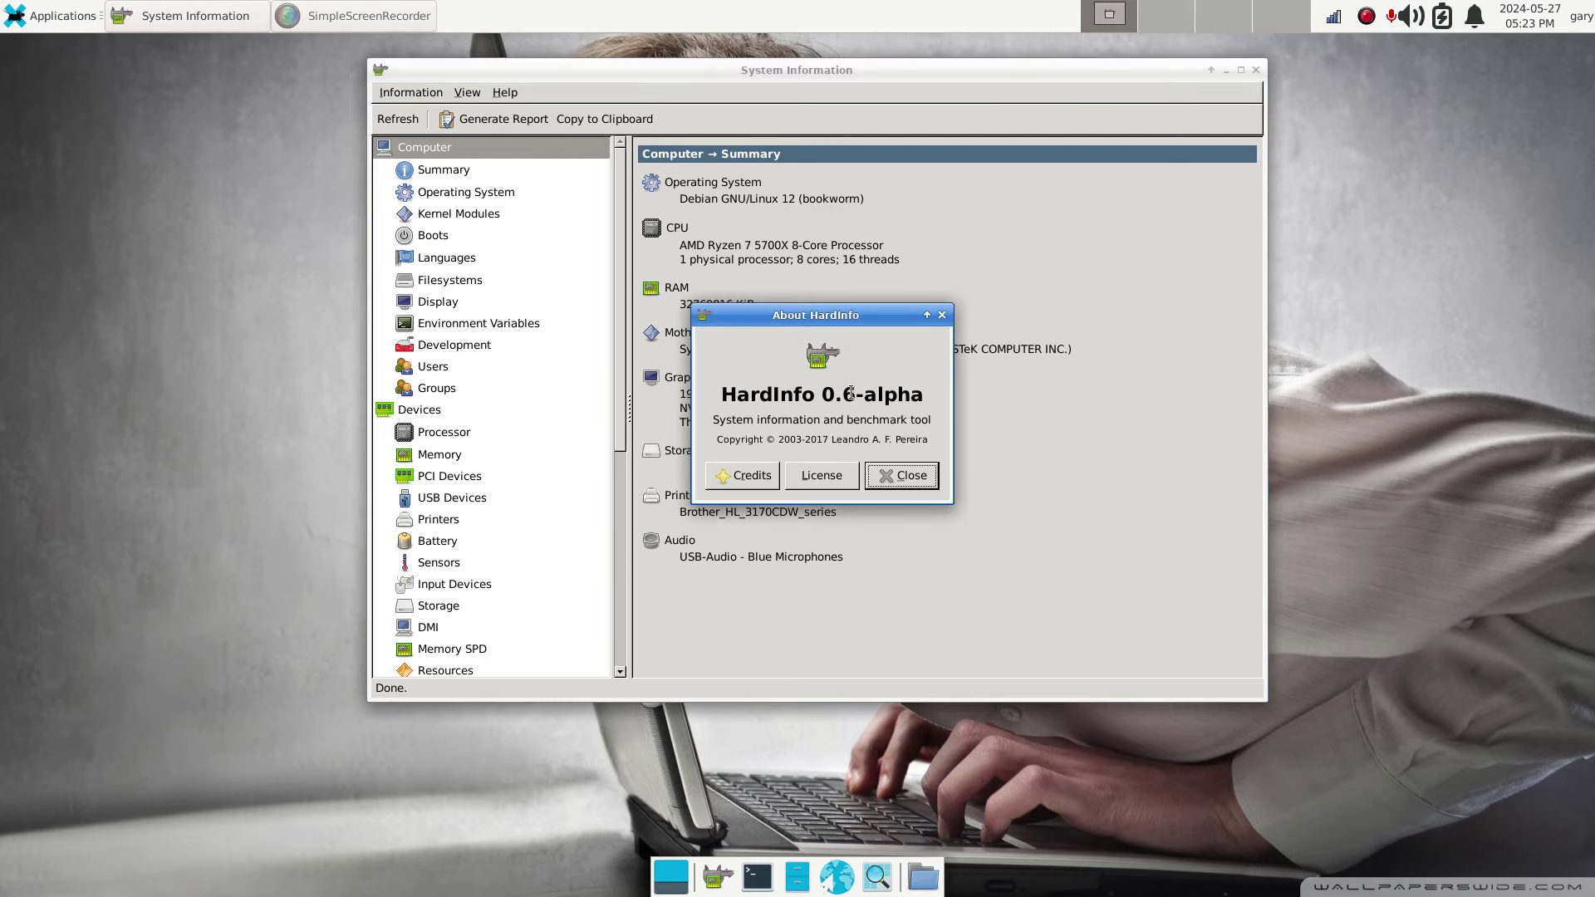
{"action": "left_click_drag", "start_coordinate": [722, 396], "coordinate": [816, 397]}
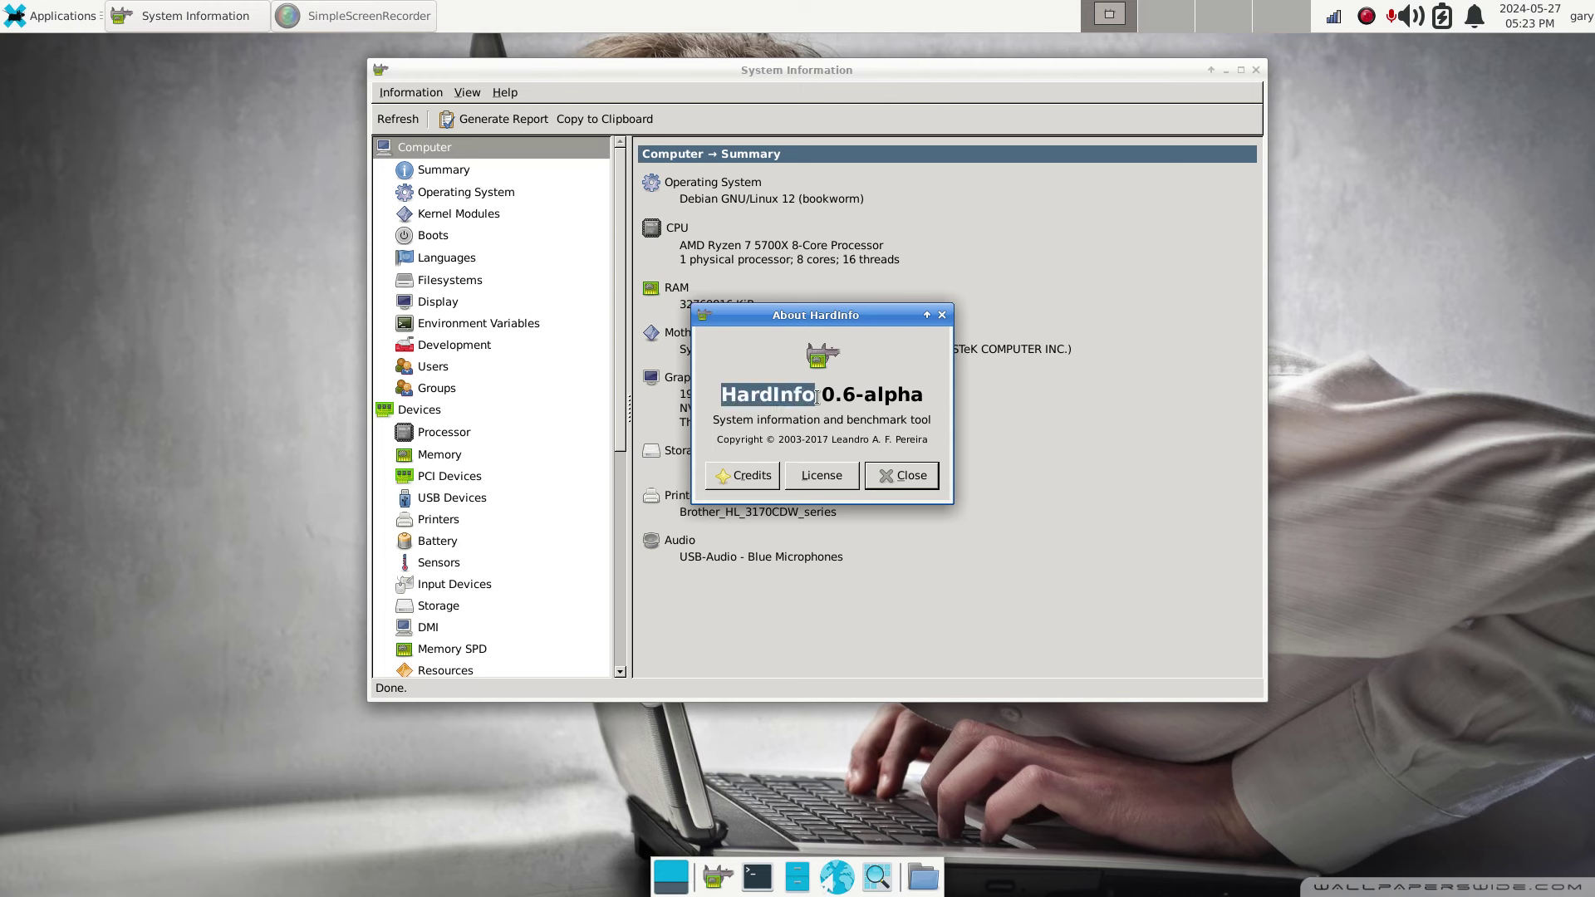
{"action": "right_click", "coordinate": [759, 390]}
{"action": "left_click", "coordinate": [801, 410]}
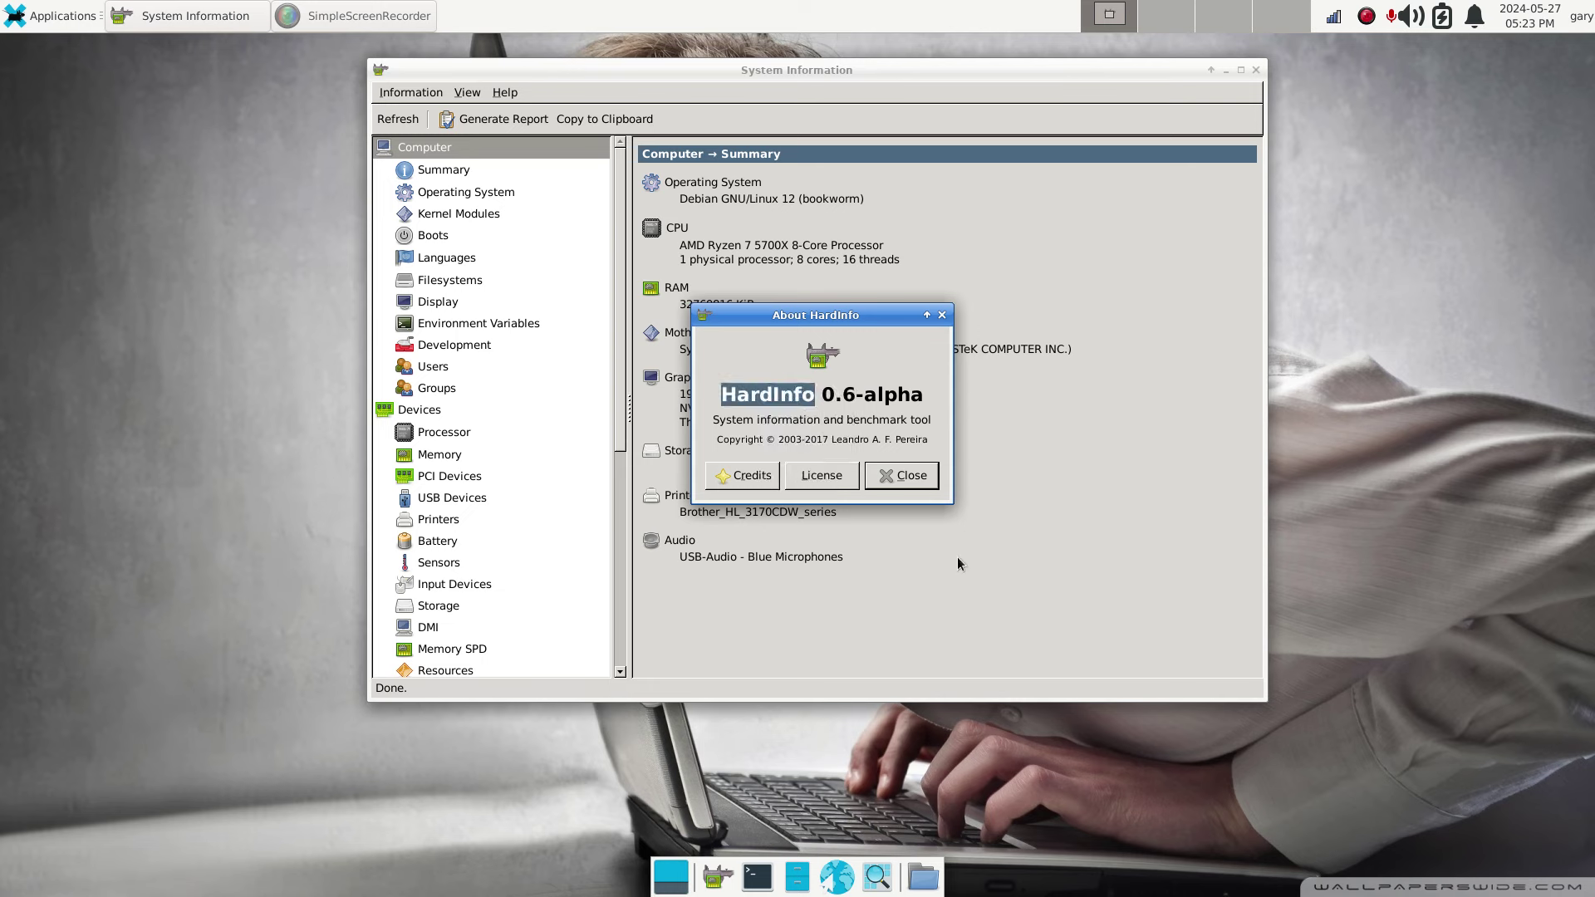
Find and launch Synaptic Package Manager, authenticating with the account password.
{"action": "left_click", "coordinate": [877, 877]}
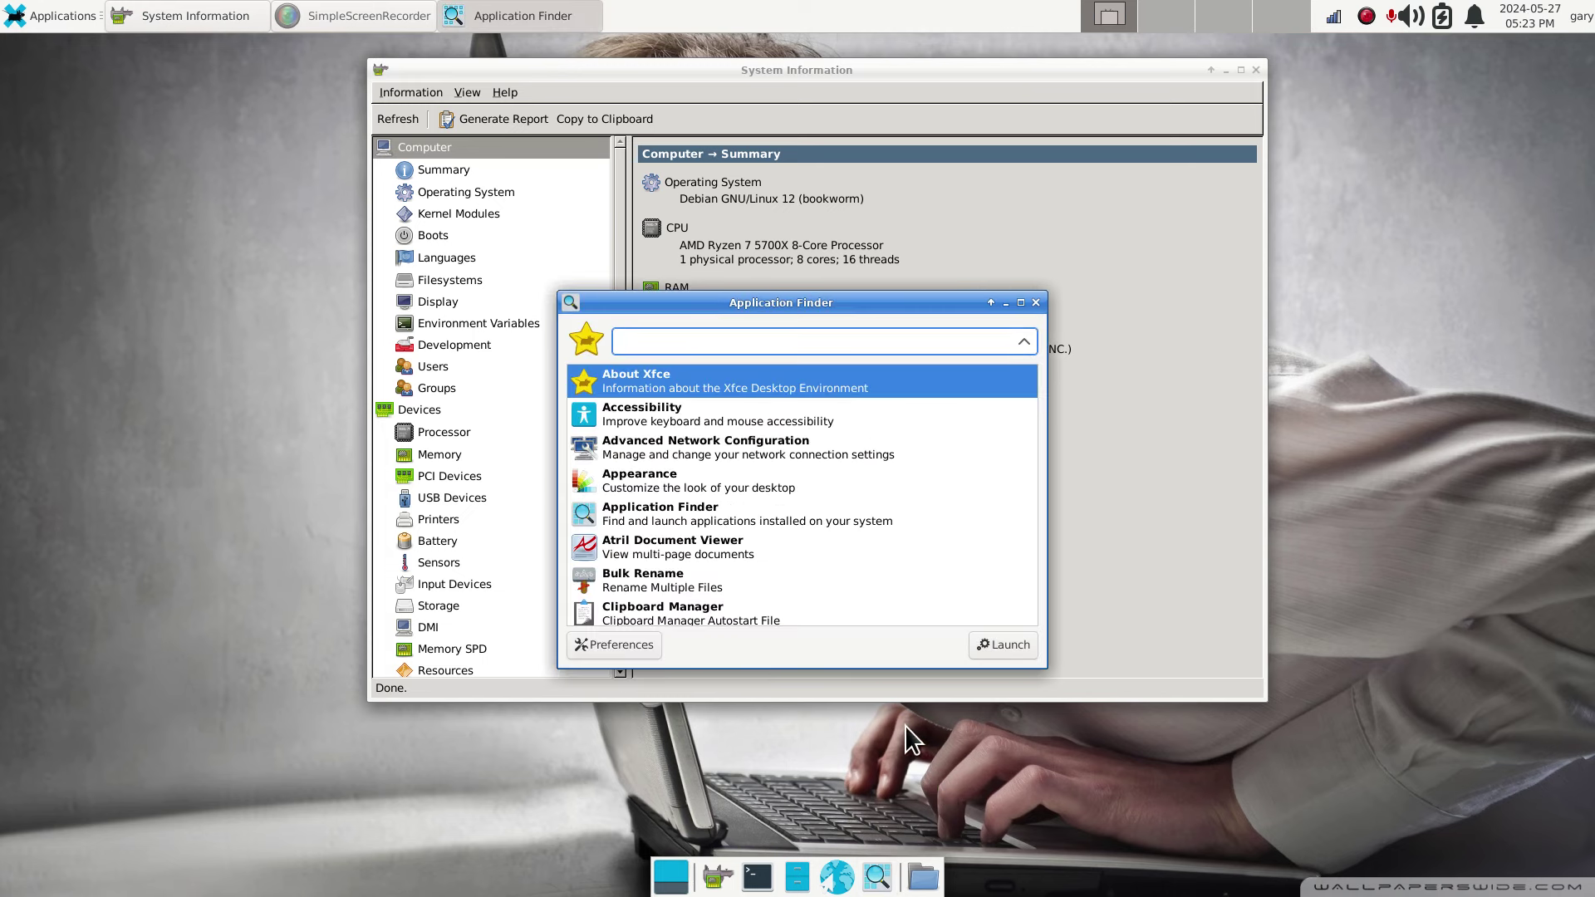
{"action": "type", "text": "s"}
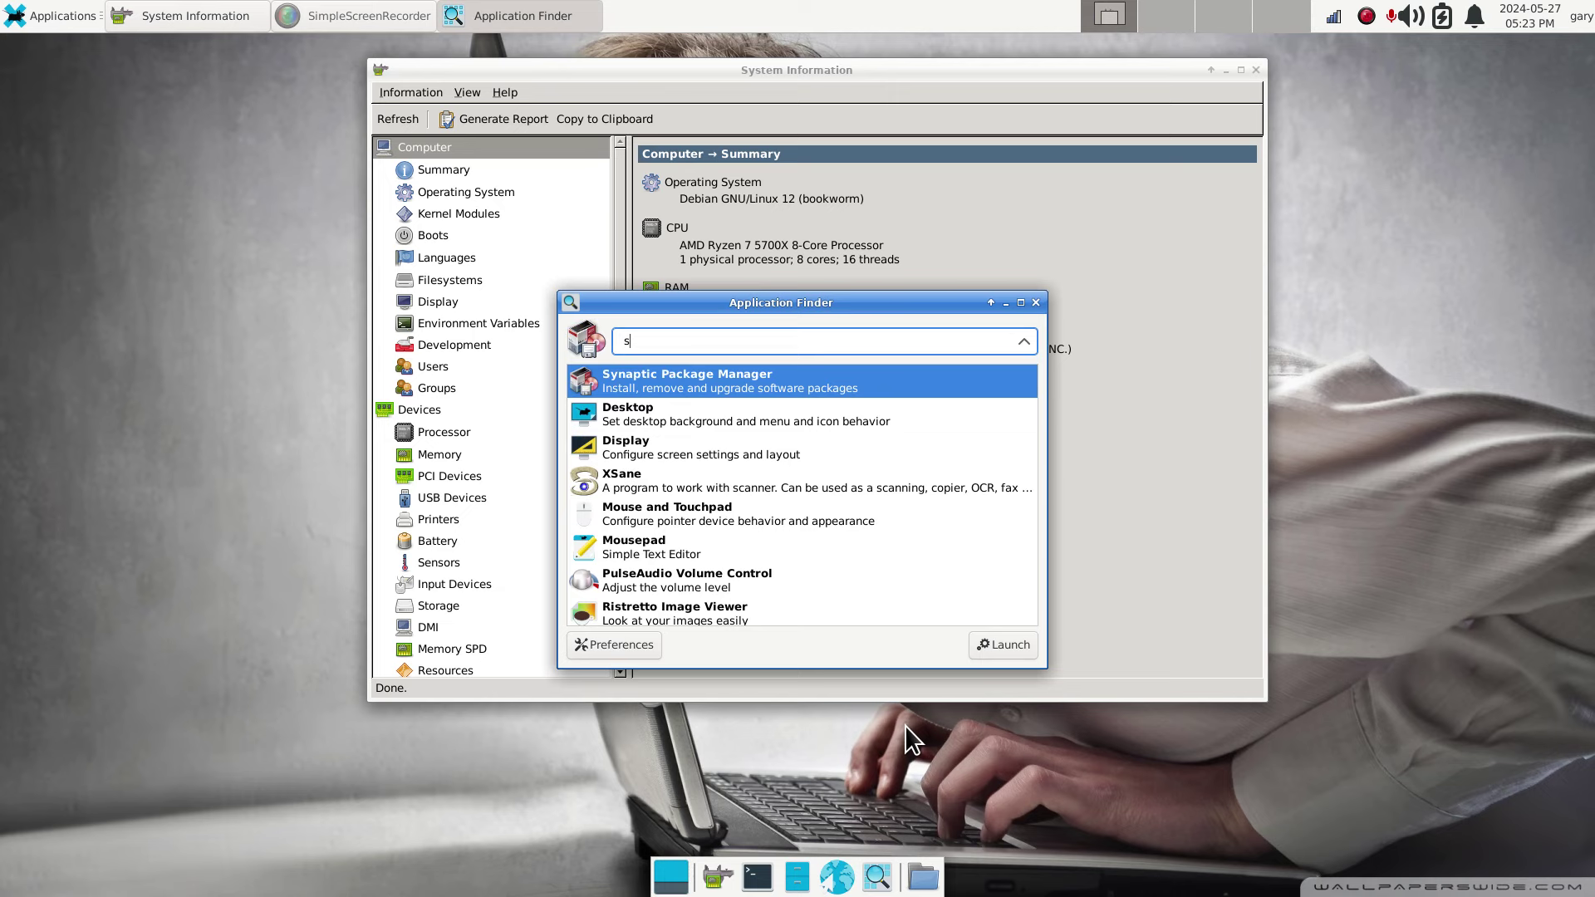
{"action": "key", "text": "Return"}
{"action": "type", "text": "*****"}
{"action": "key", "text": "Return"}
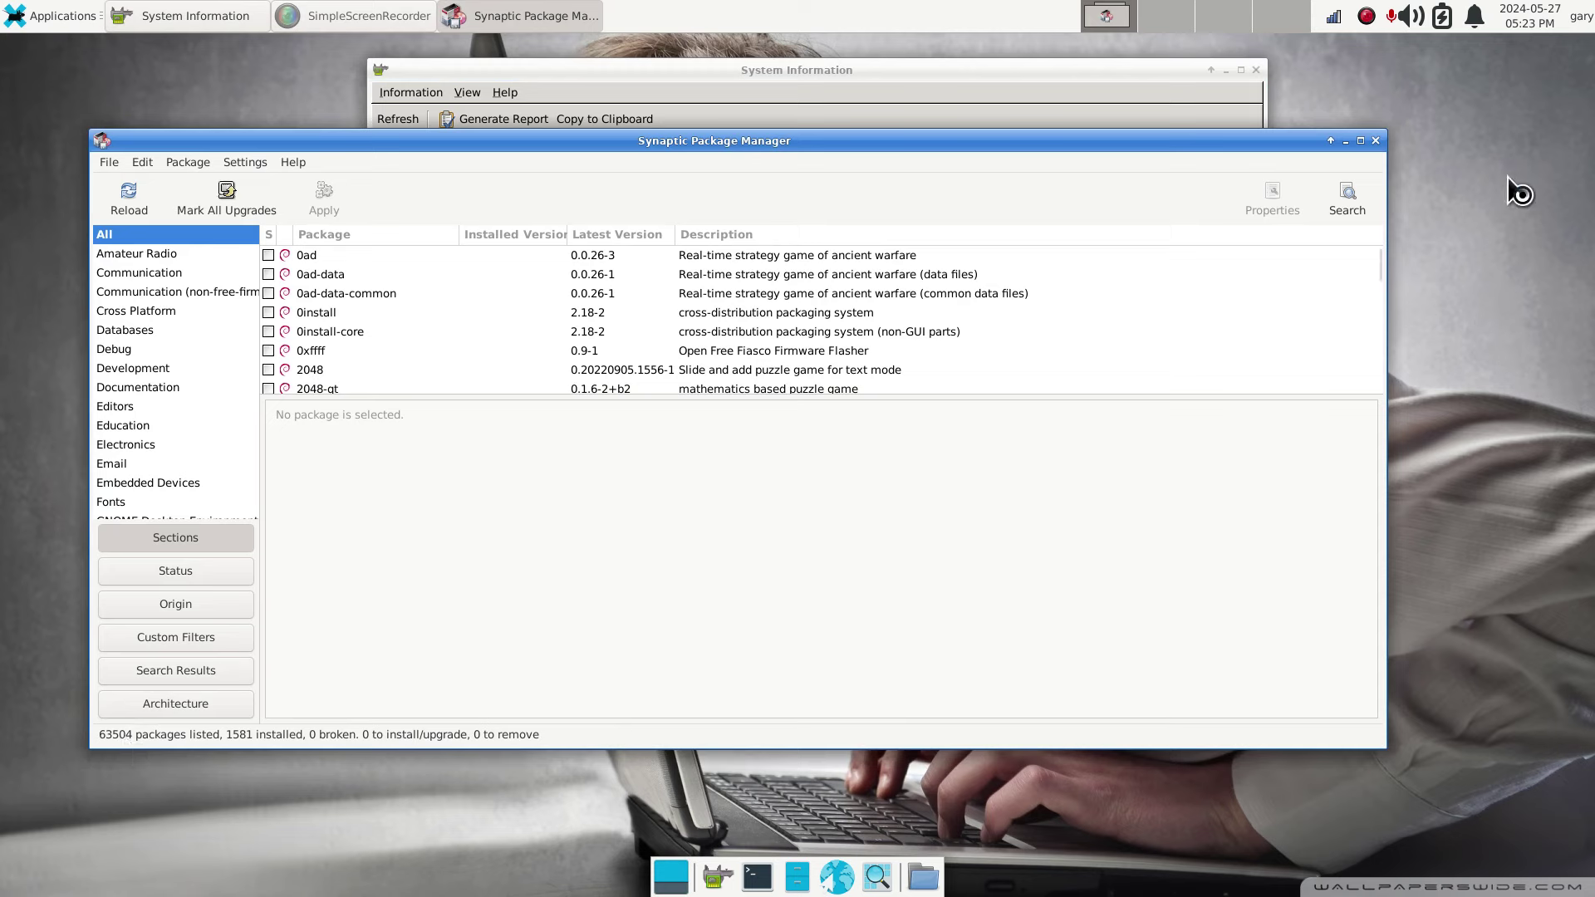
Search the packages for the copied text "HardInfo", looking in Name only.
{"action": "left_click", "coordinate": [1352, 206]}
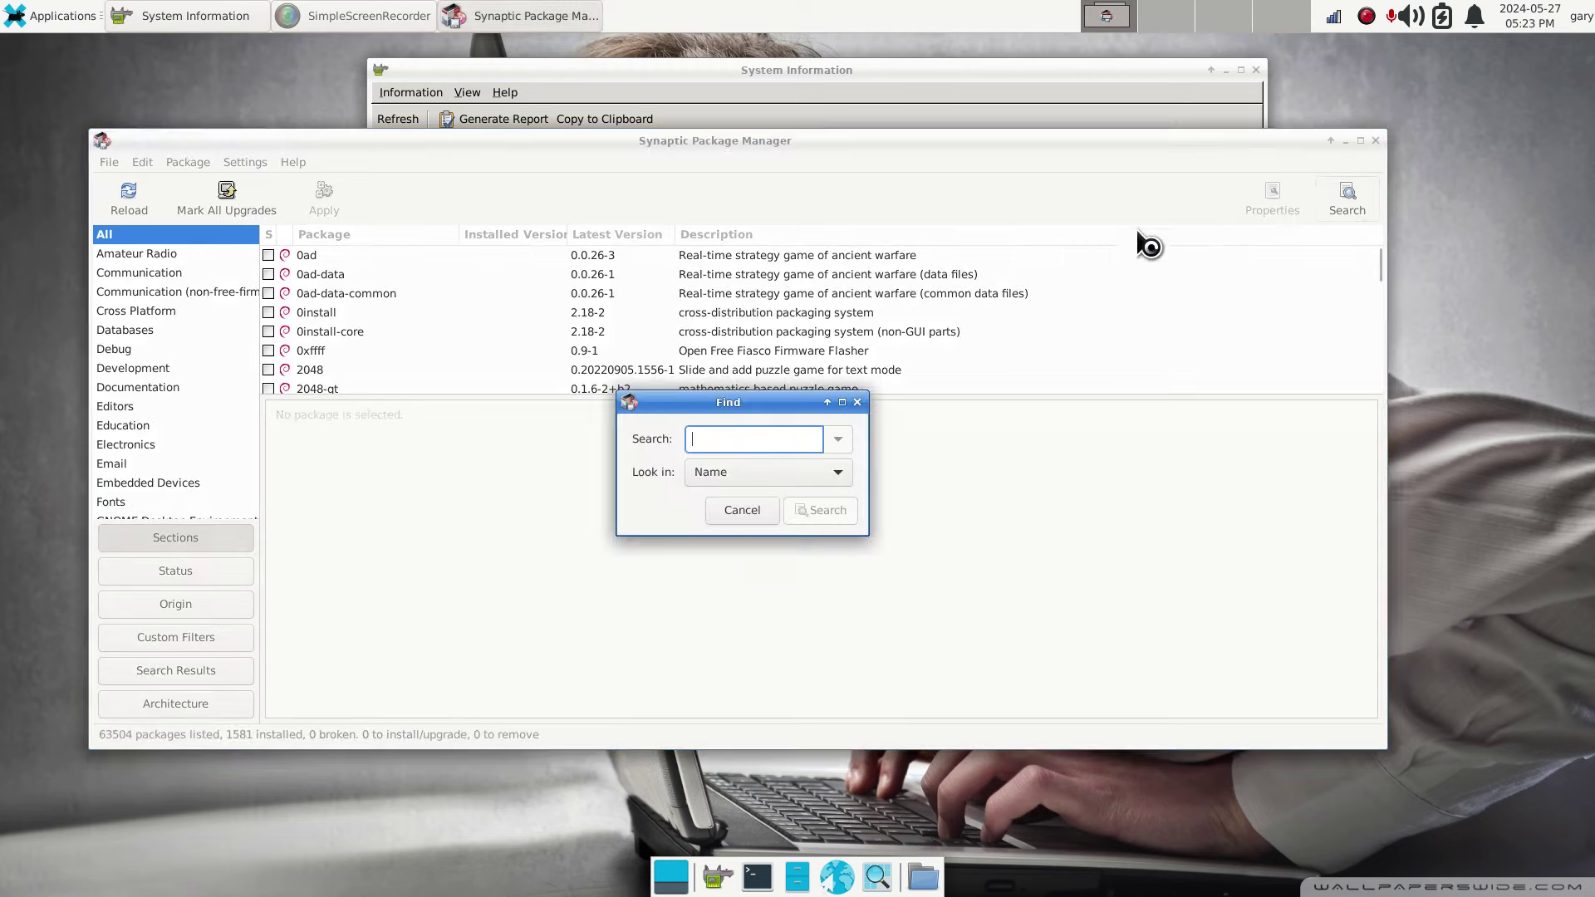
{"action": "right_click", "coordinate": [739, 429]}
{"action": "left_click", "coordinate": [789, 495]}
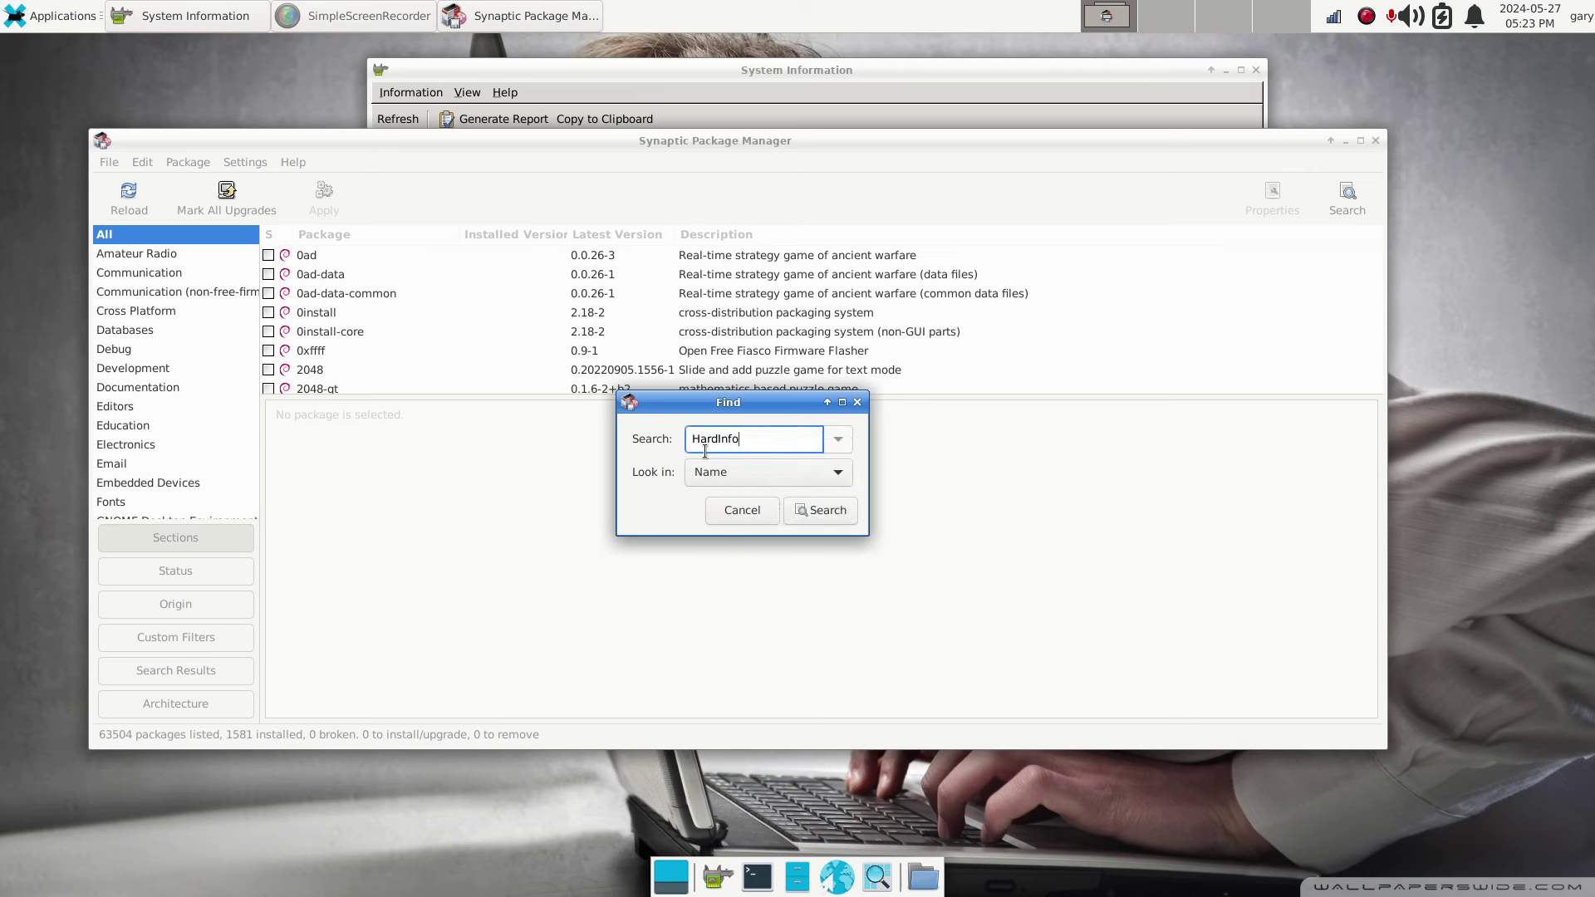
{"action": "left_click", "coordinate": [738, 471]}
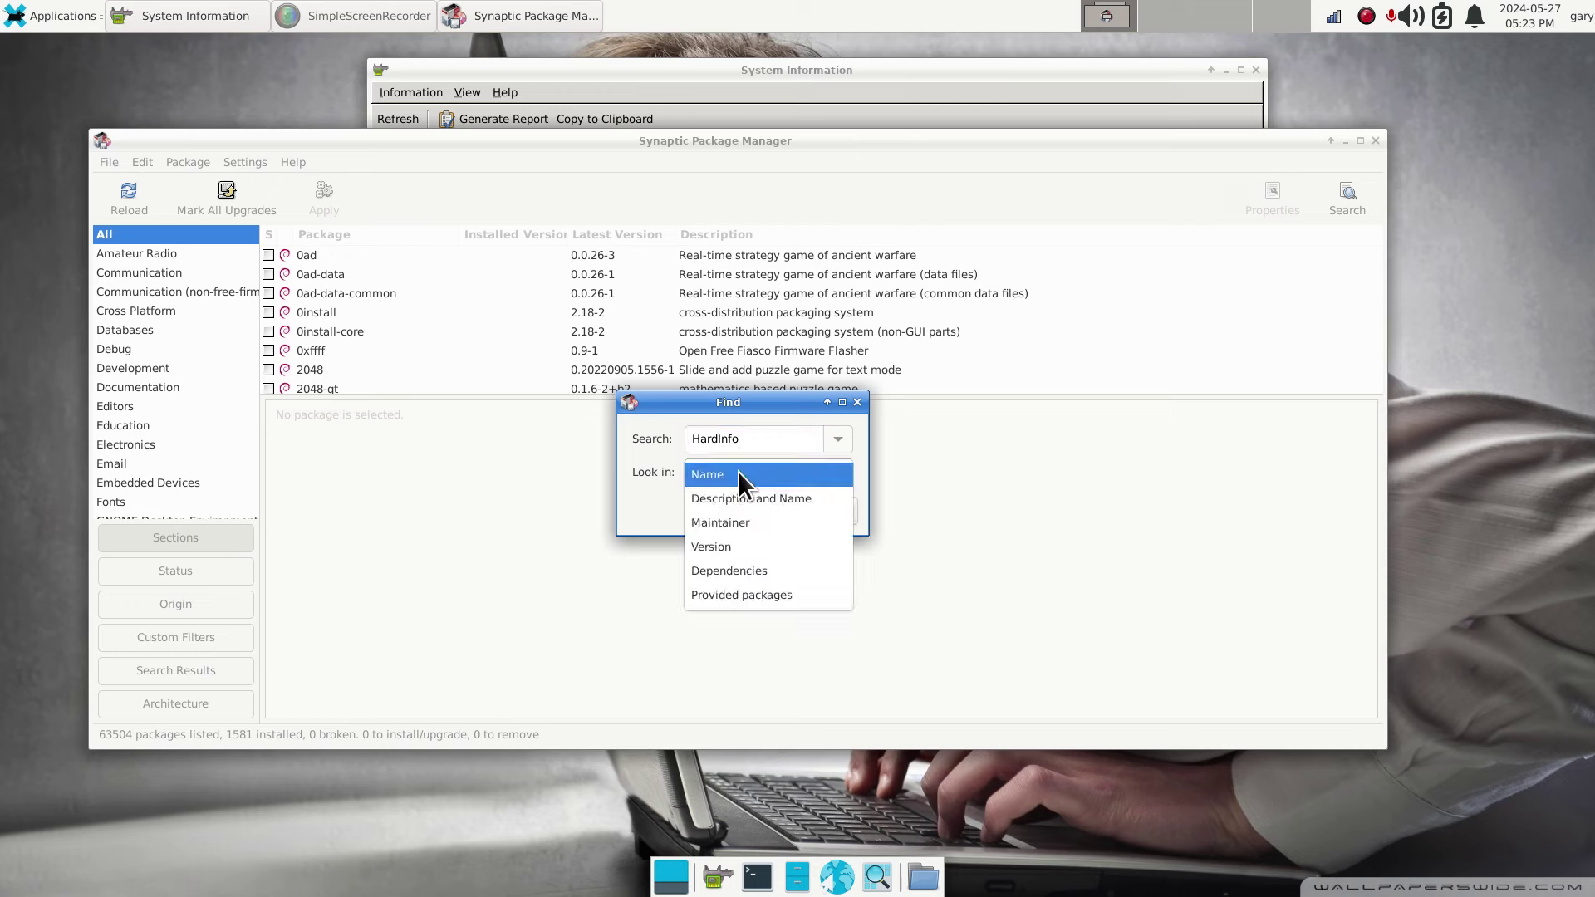
{"action": "left_click", "coordinate": [737, 471]}
{"action": "left_click", "coordinate": [831, 511]}
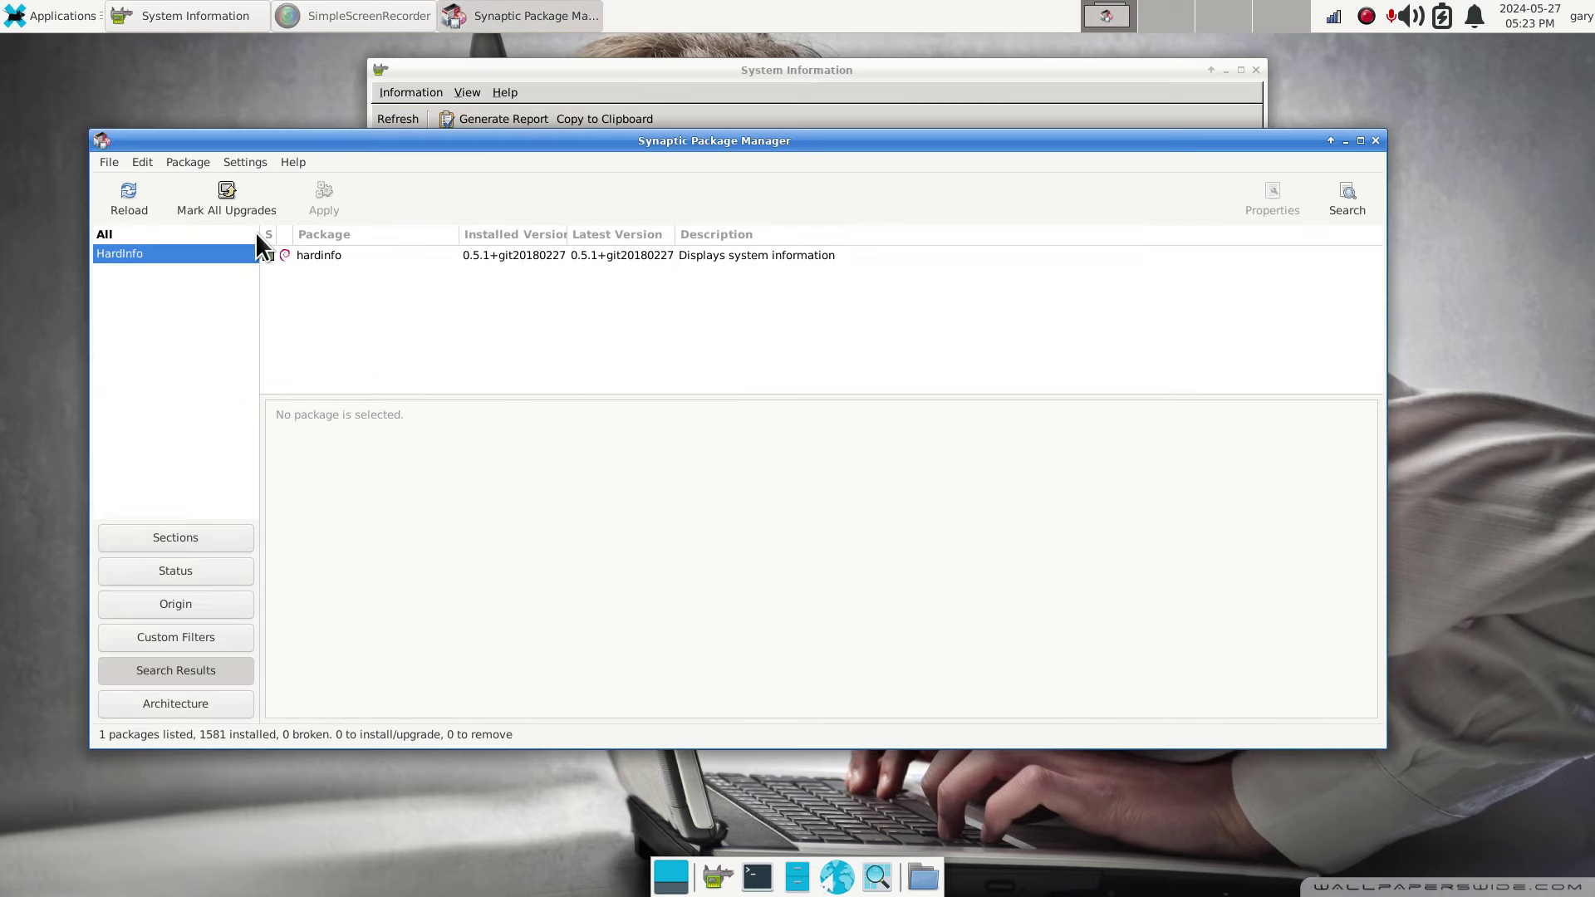
Examine the hardinfo package's description and its available marking actions.
{"action": "left_click", "coordinate": [330, 257]}
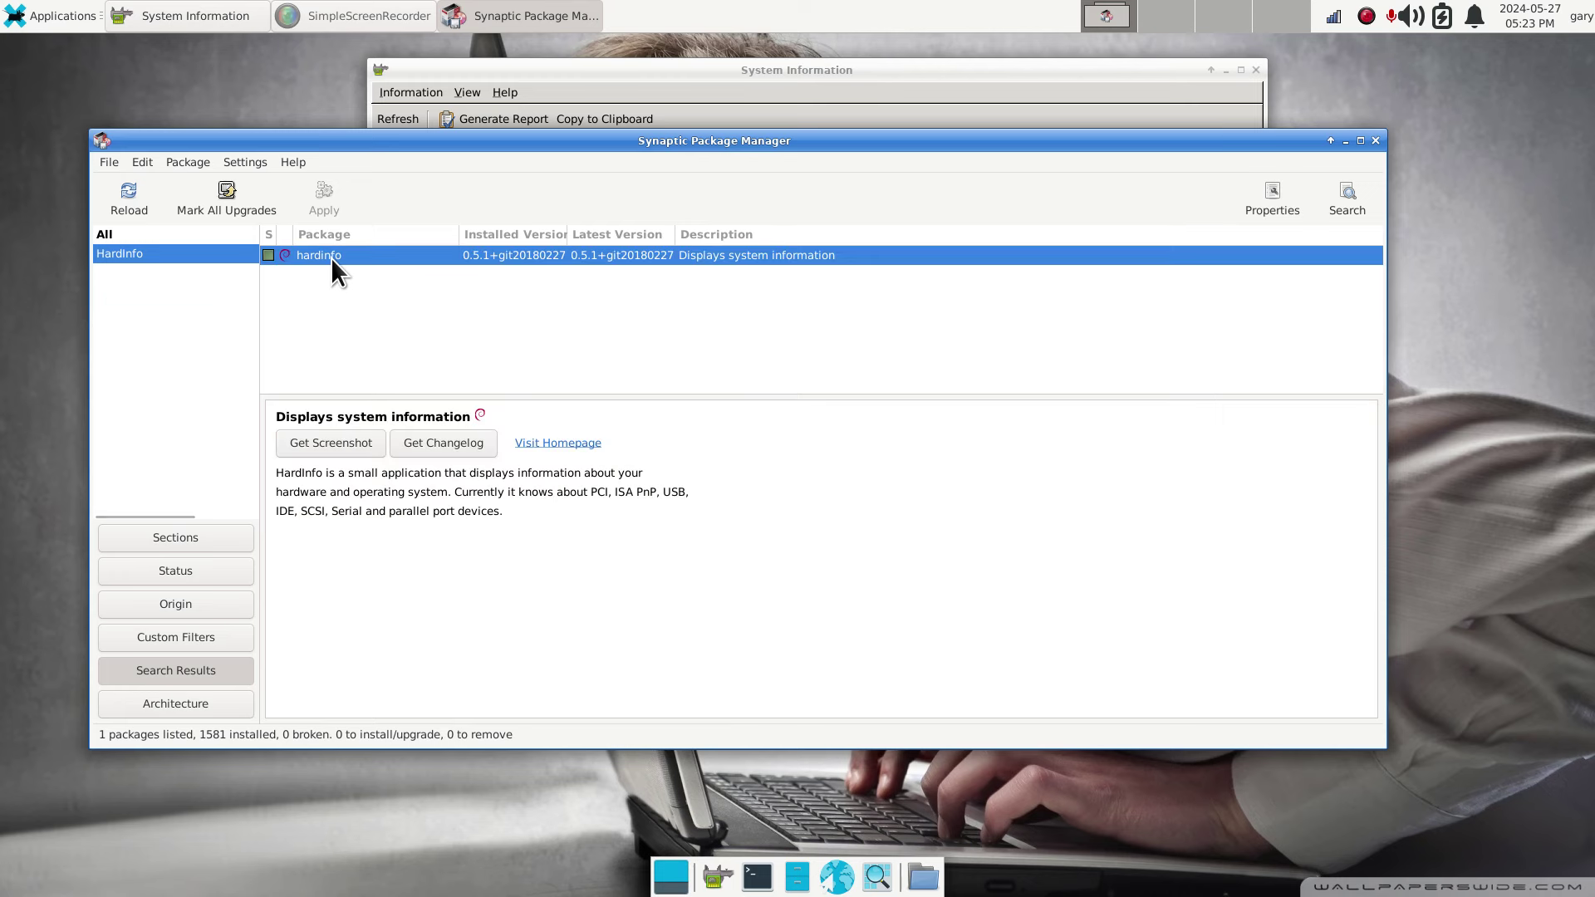
{"action": "right_click", "coordinate": [331, 258]}
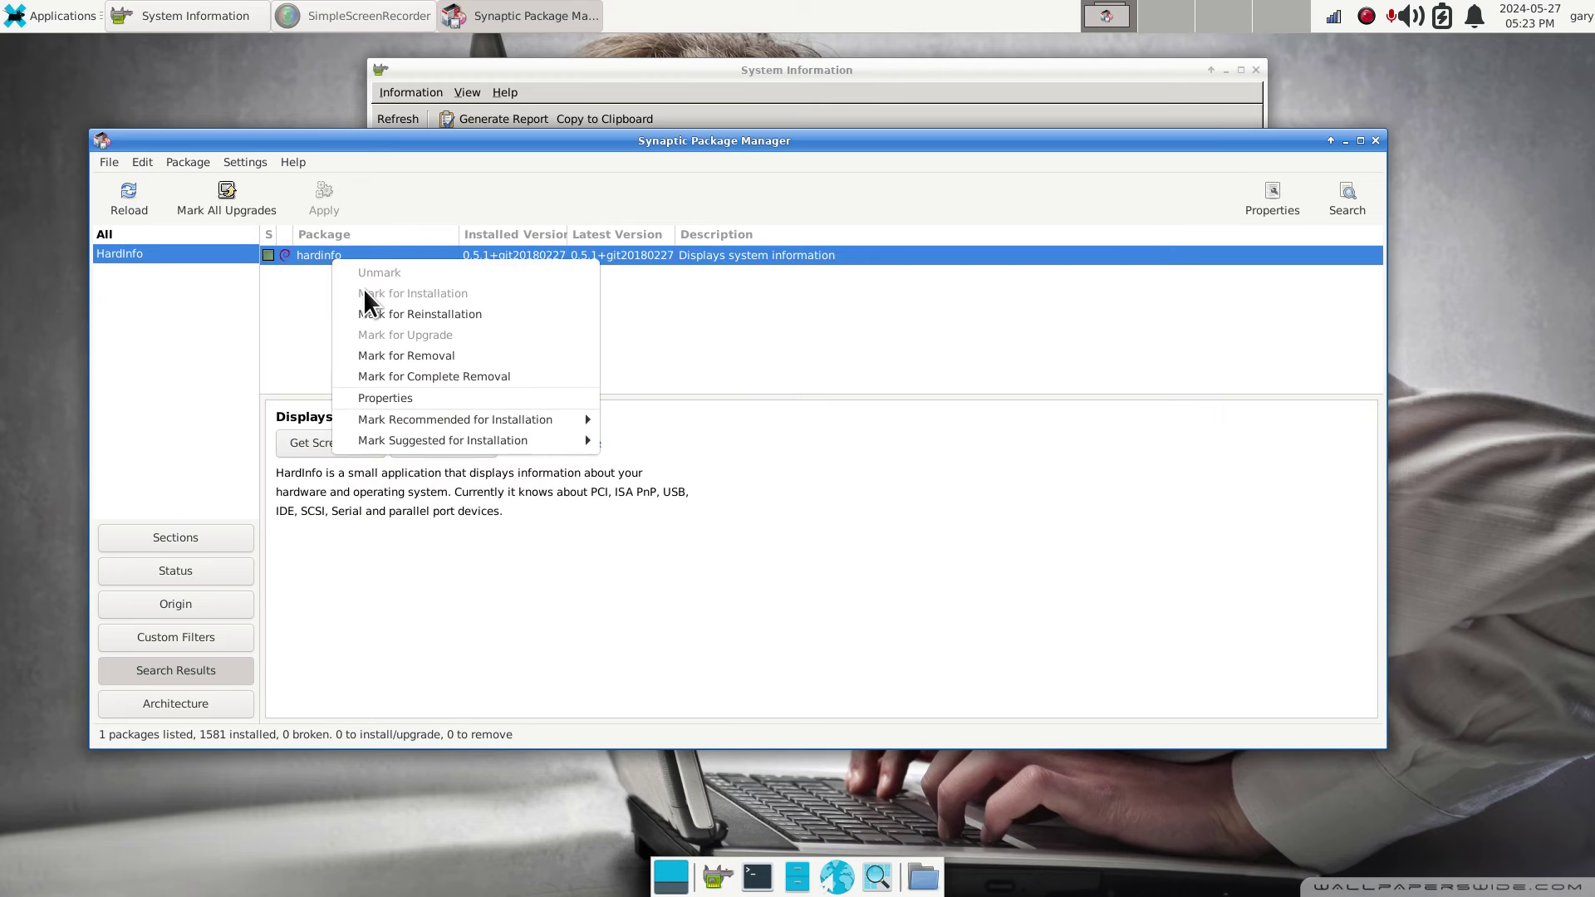
{"action": "key", "text": "Escape"}
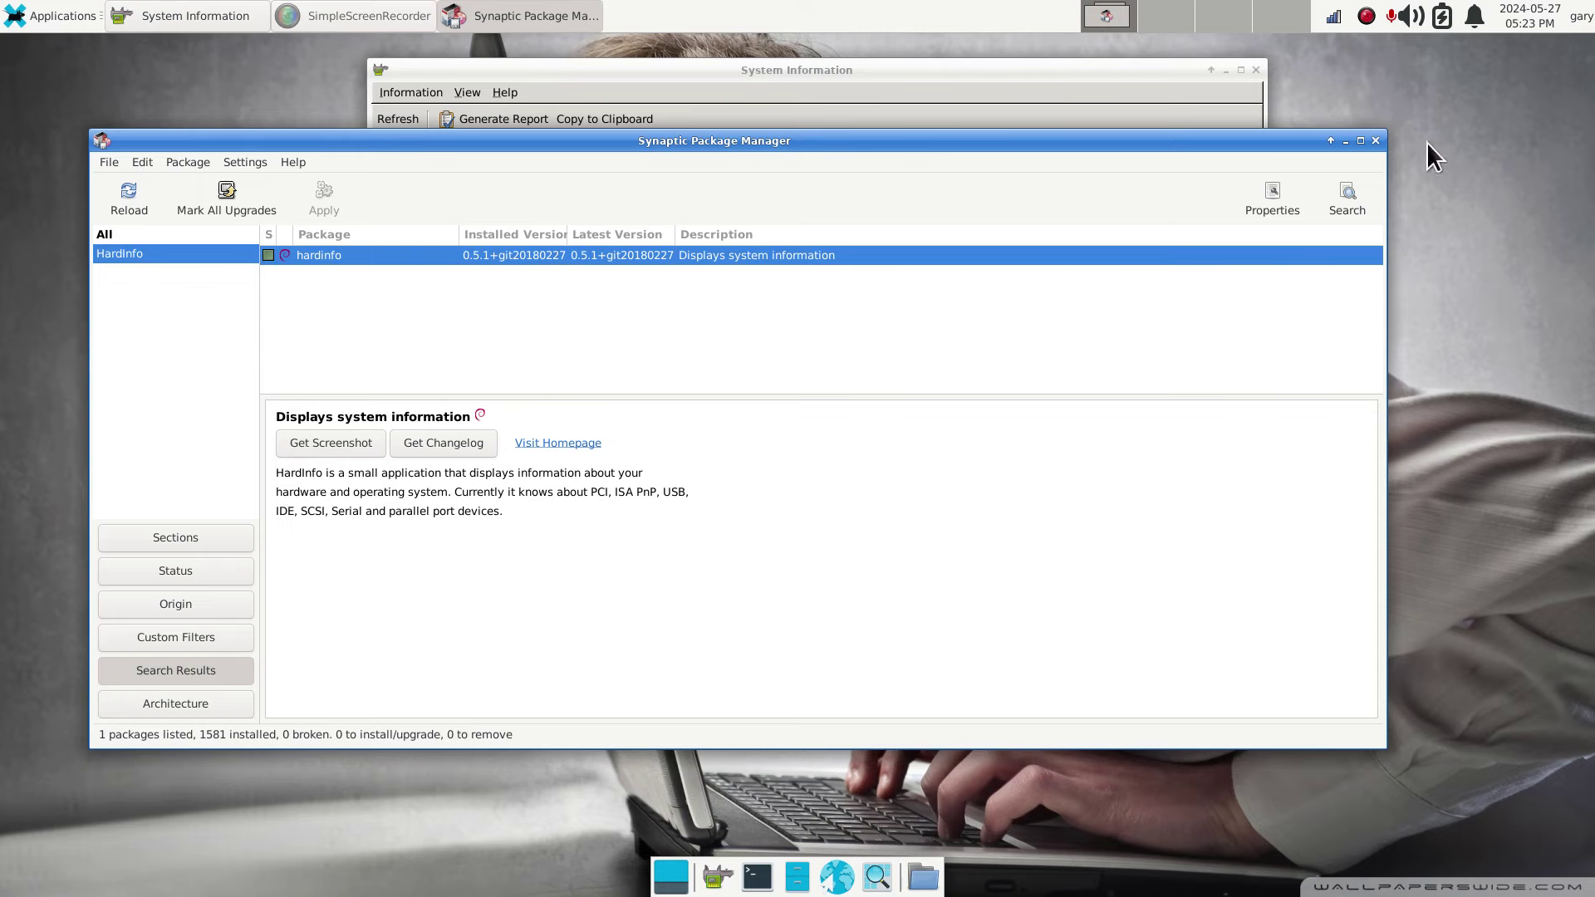
Close Synaptic Package Manager, the About HardInfo dialog and the System Information window.
{"action": "left_click", "coordinate": [1375, 141]}
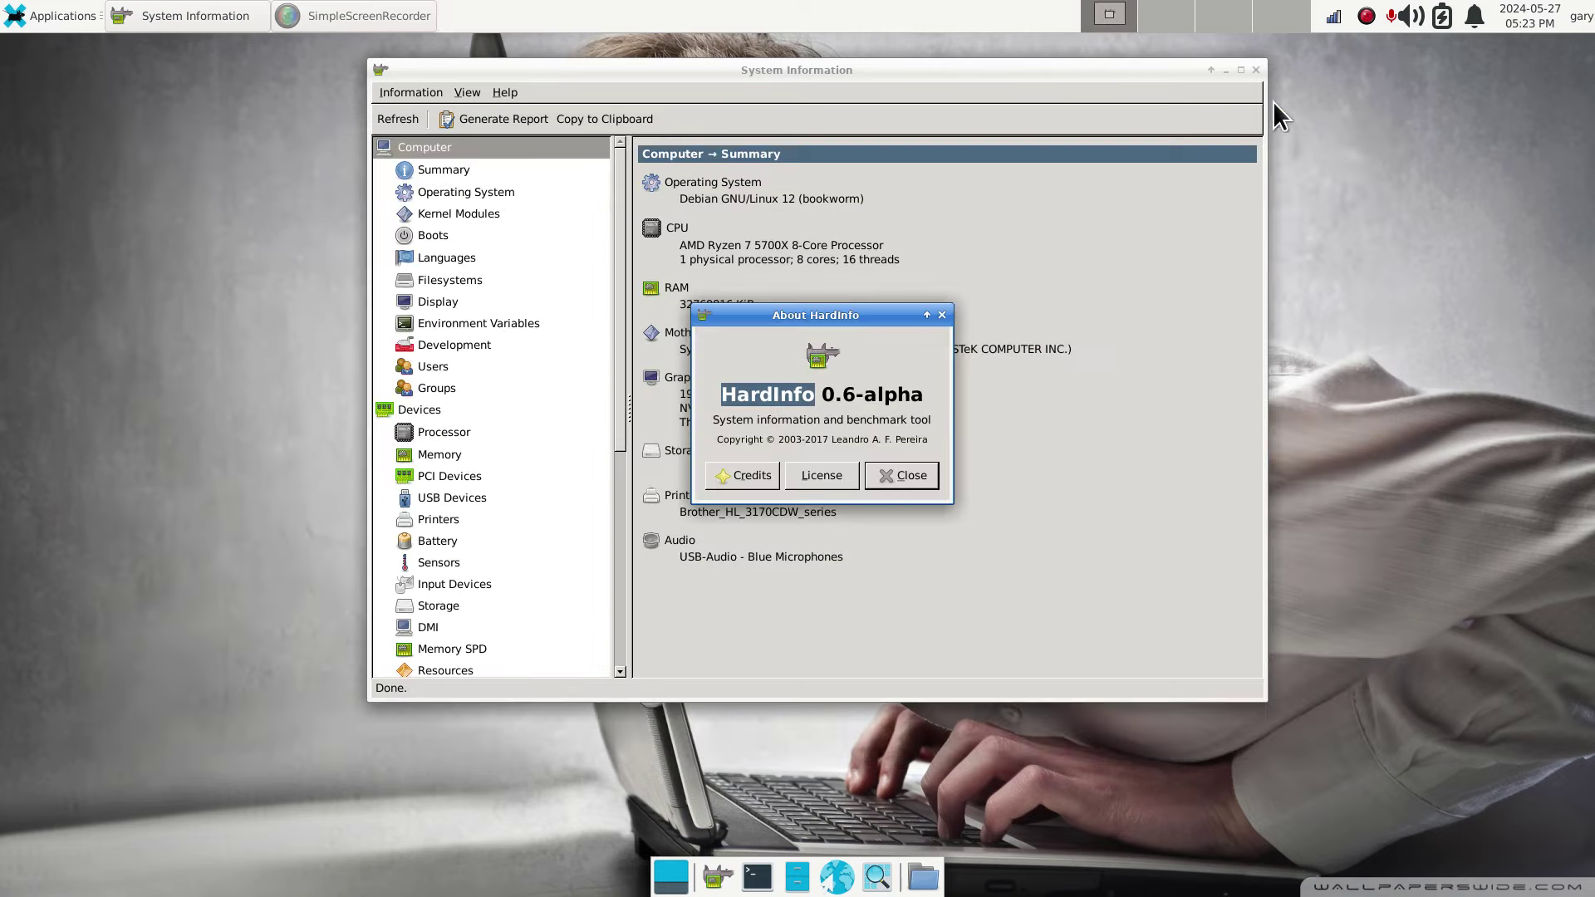
{"action": "left_click", "coordinate": [929, 472]}
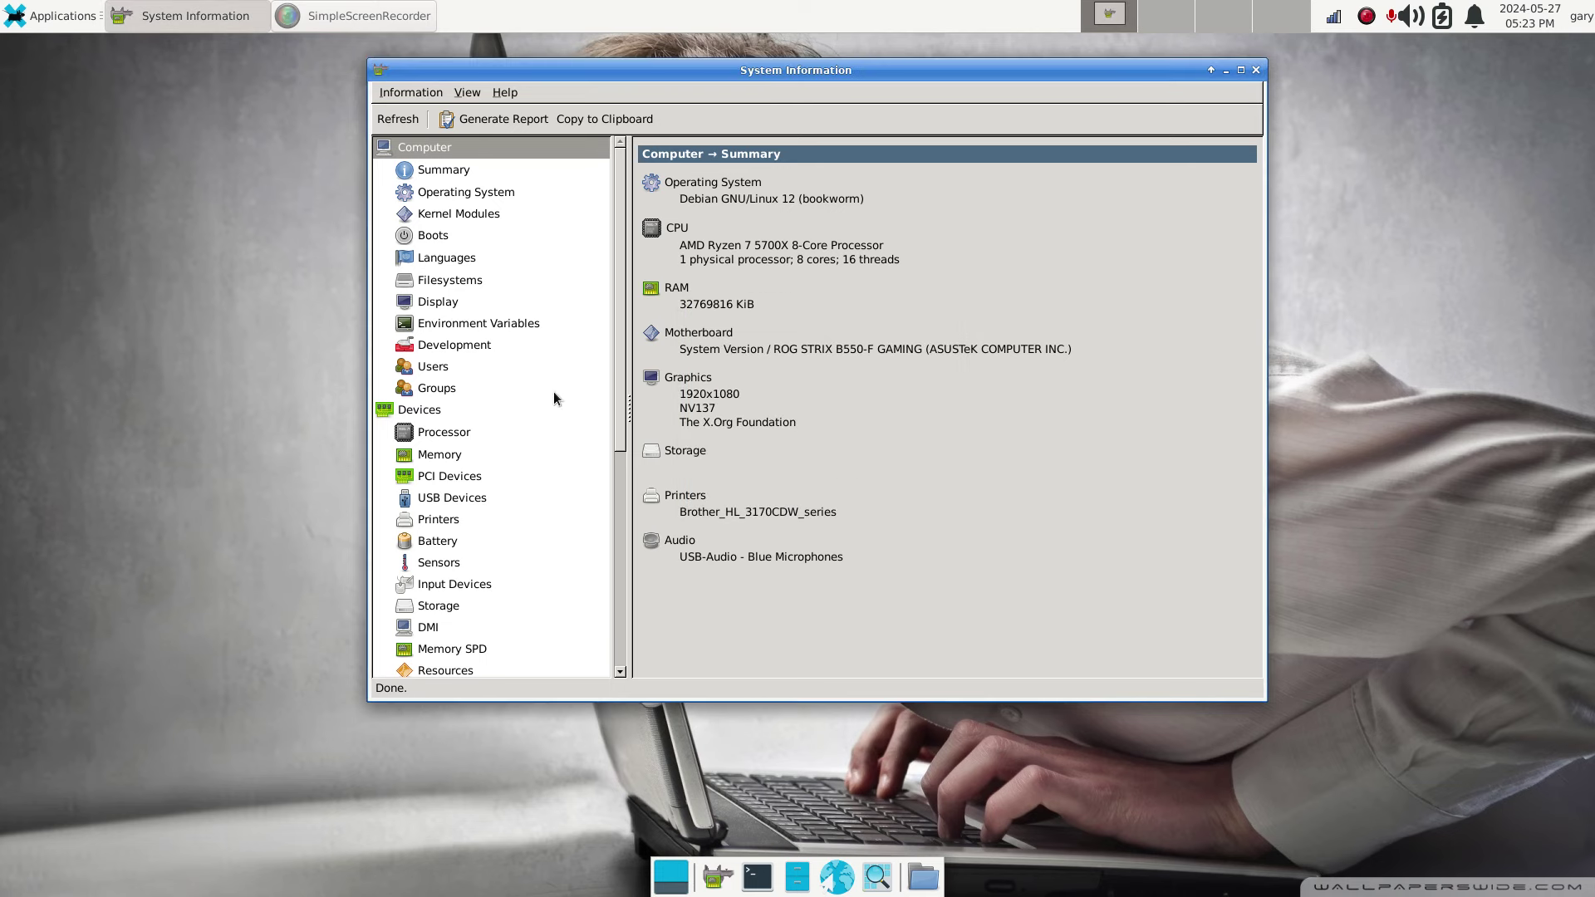
{"action": "left_click", "coordinate": [1256, 72]}
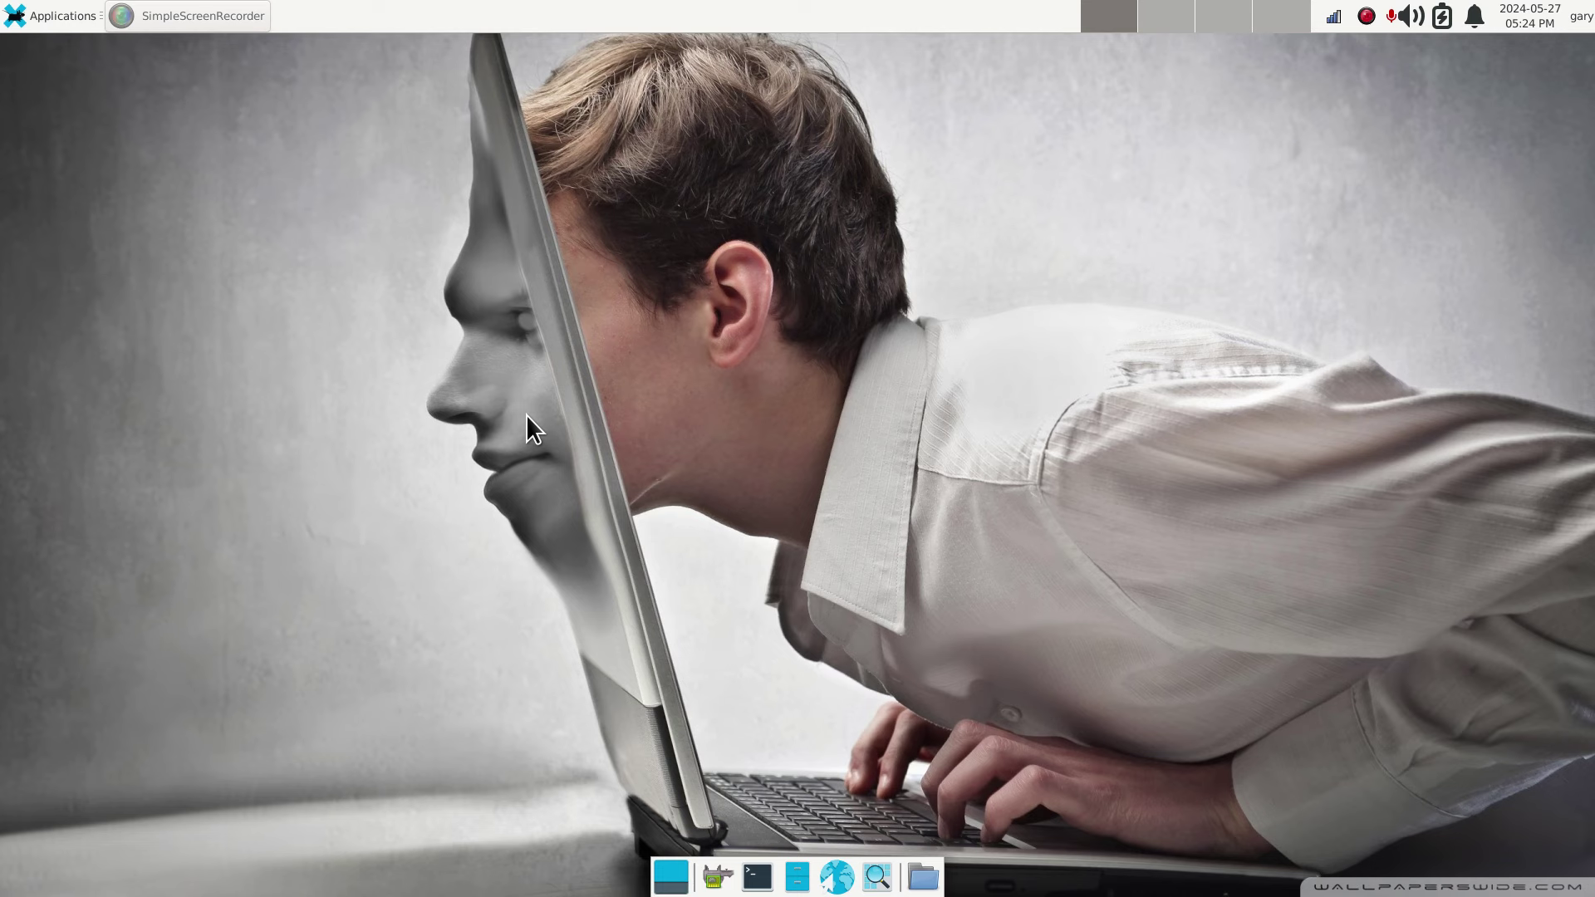
Open the file "system info tips.odt" from the Documents folder in the home directory.
{"action": "left_click", "coordinate": [924, 882]}
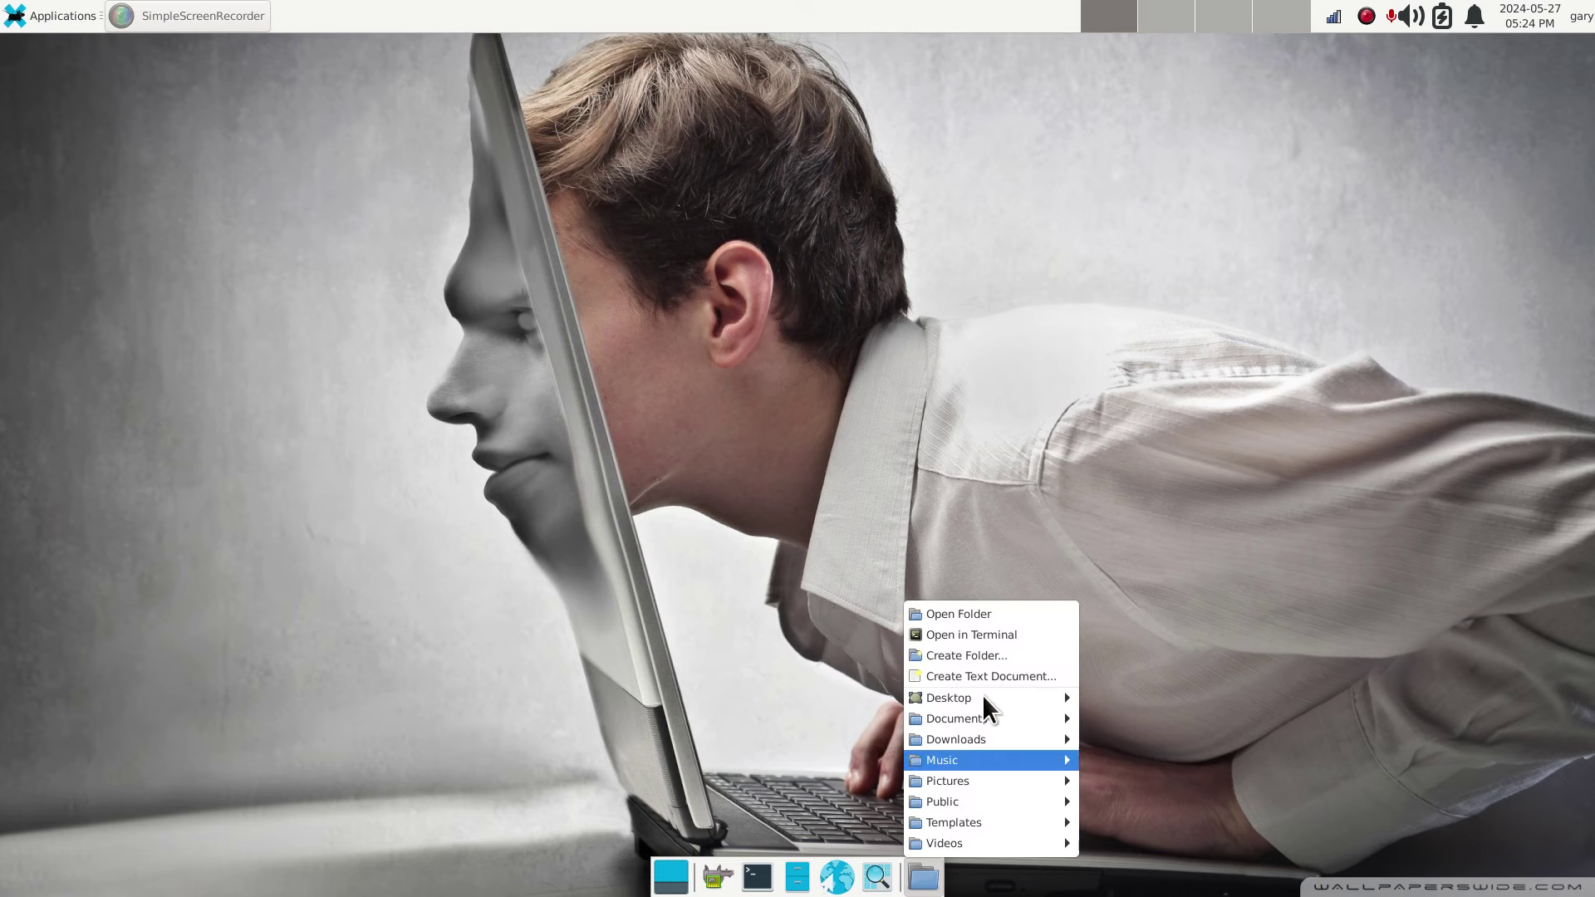
{"action": "left_click", "coordinate": [1010, 611]}
{"action": "double_click", "coordinate": [299, 185]}
{"action": "double_click", "coordinate": [675, 158]}
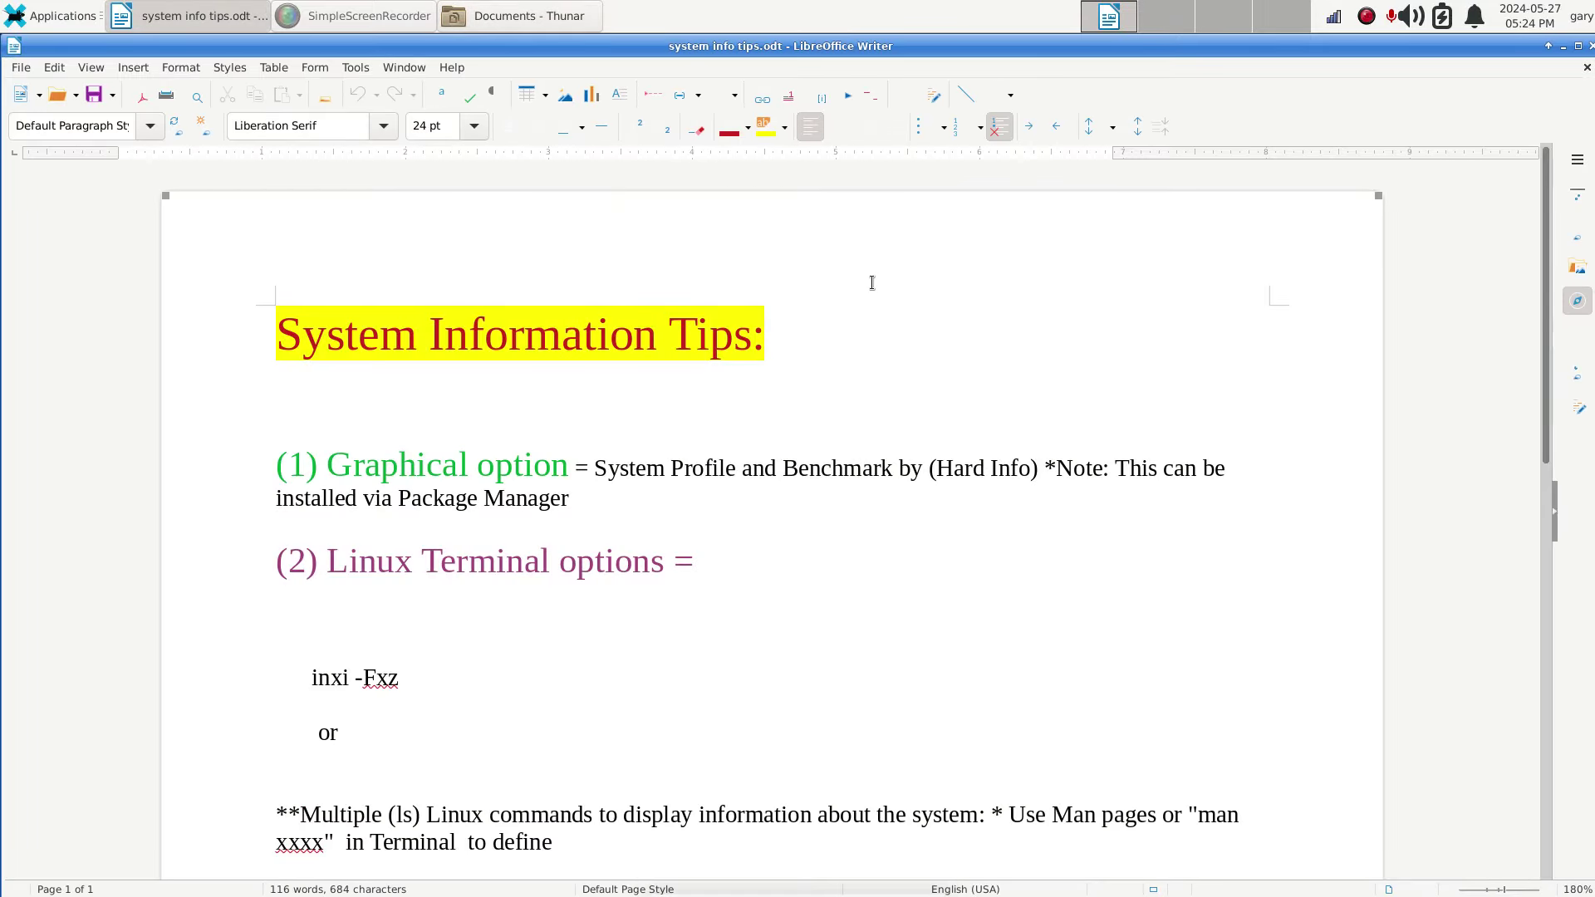
{"action": "scroll", "coordinate": [893, 314], "scroll_direction": "down", "scroll_amount": 2, "text": "ctrl"}
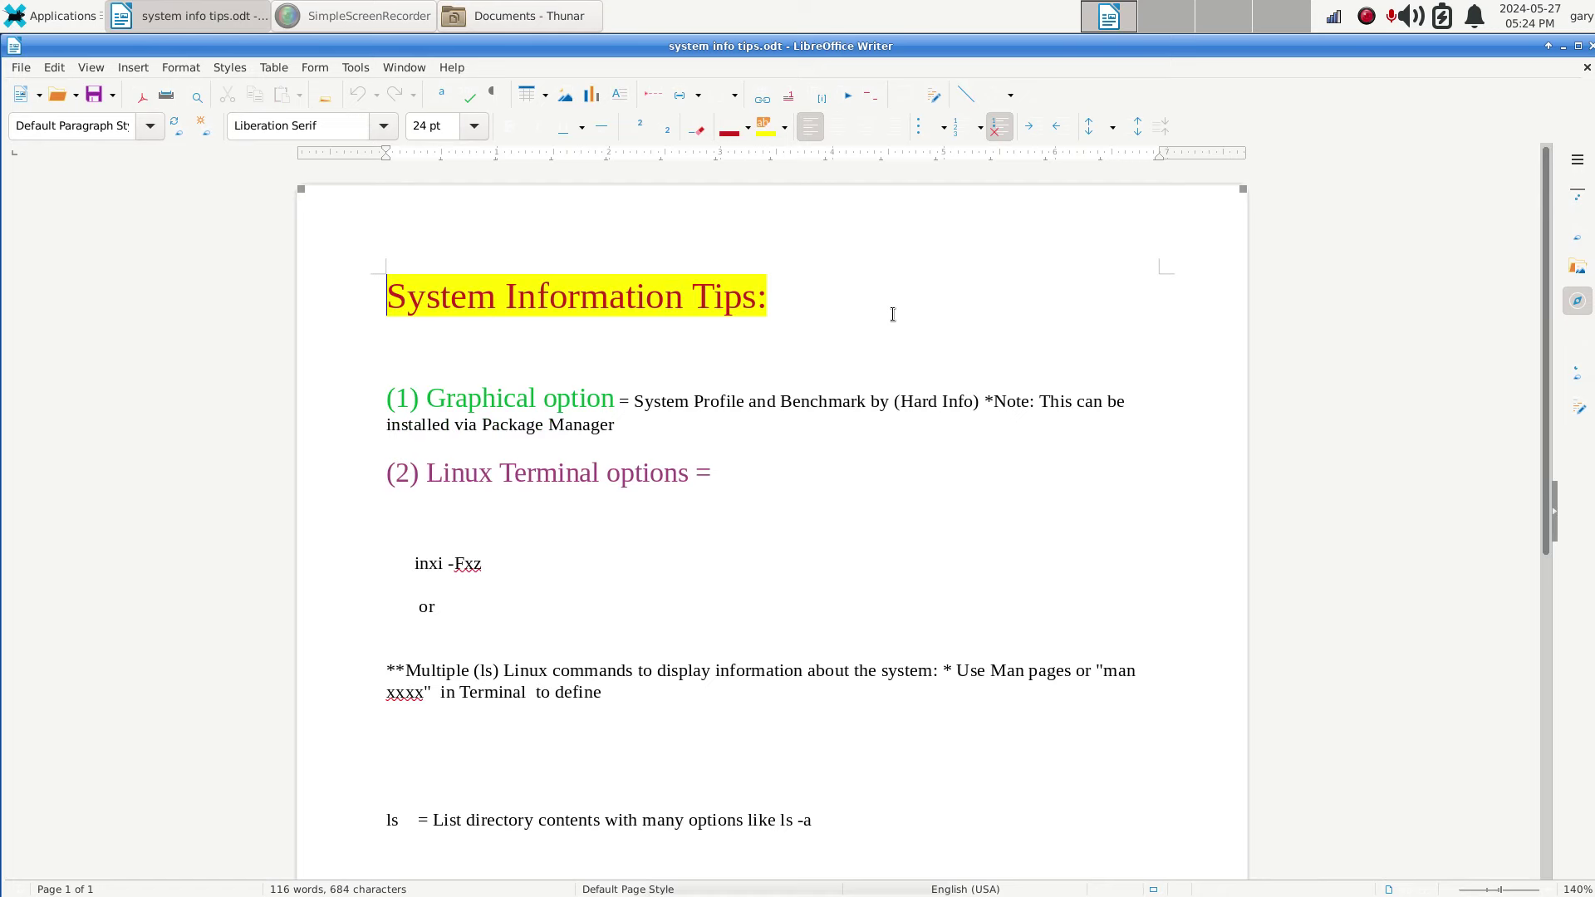
Read through the notes on the graphical Hard Info option and the Linux terminal options, including inxi -Fxz and the ls commands.
{"action": "left_click_drag", "start_coordinate": [618, 398], "coordinate": [354, 387]}
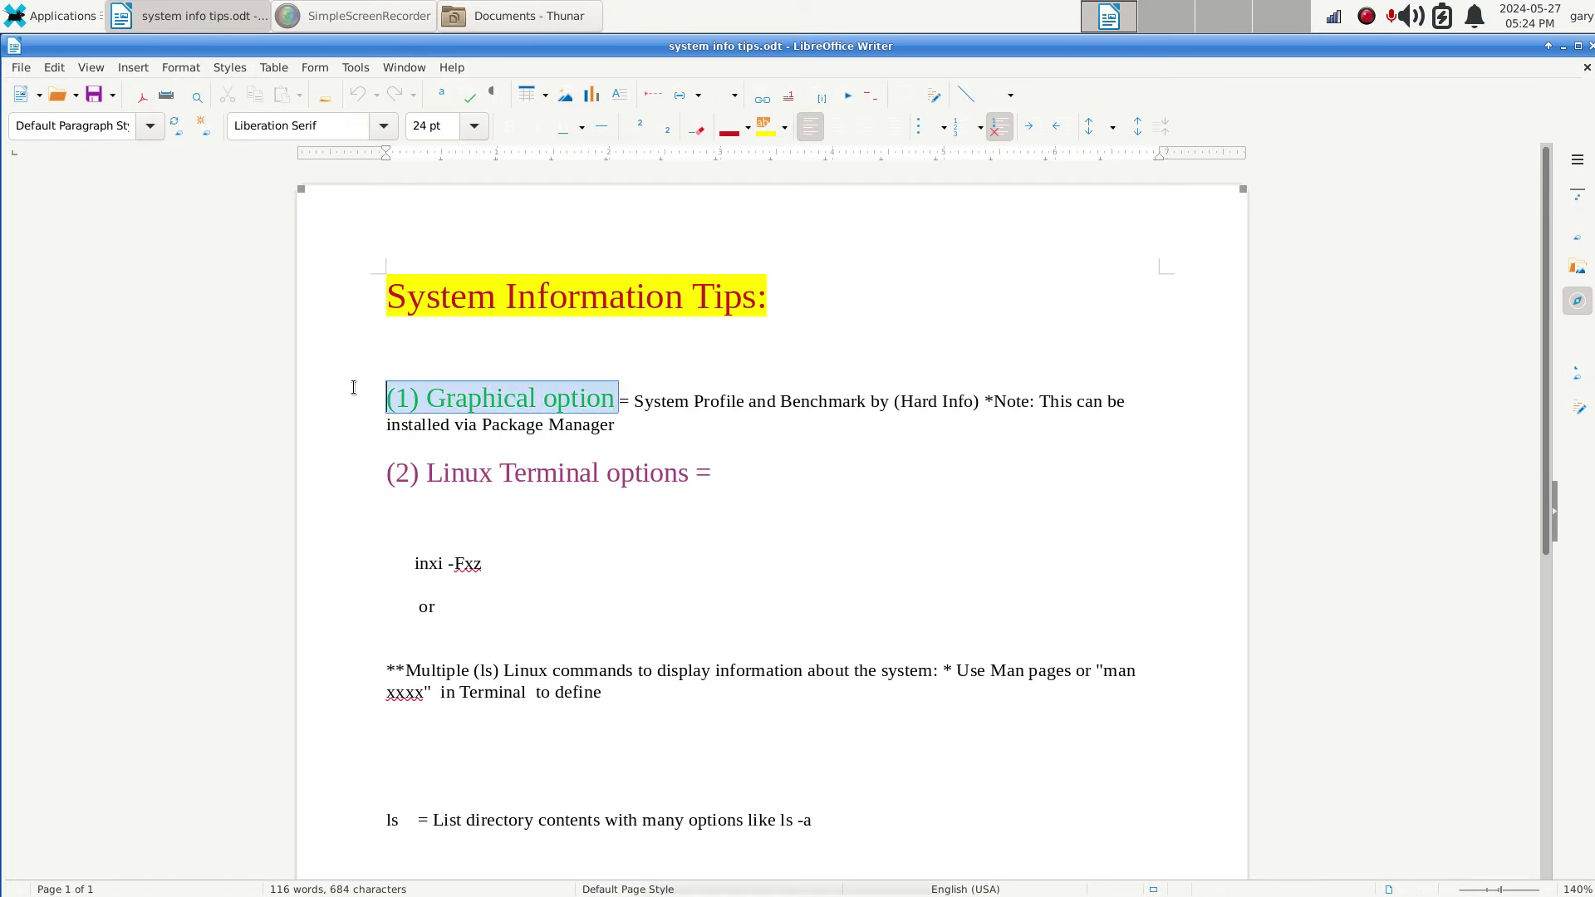
{"action": "left_click_drag", "start_coordinate": [900, 402], "coordinate": [963, 407]}
{"action": "scroll", "coordinate": [751, 474], "scroll_direction": "down", "scroll_amount": 3}
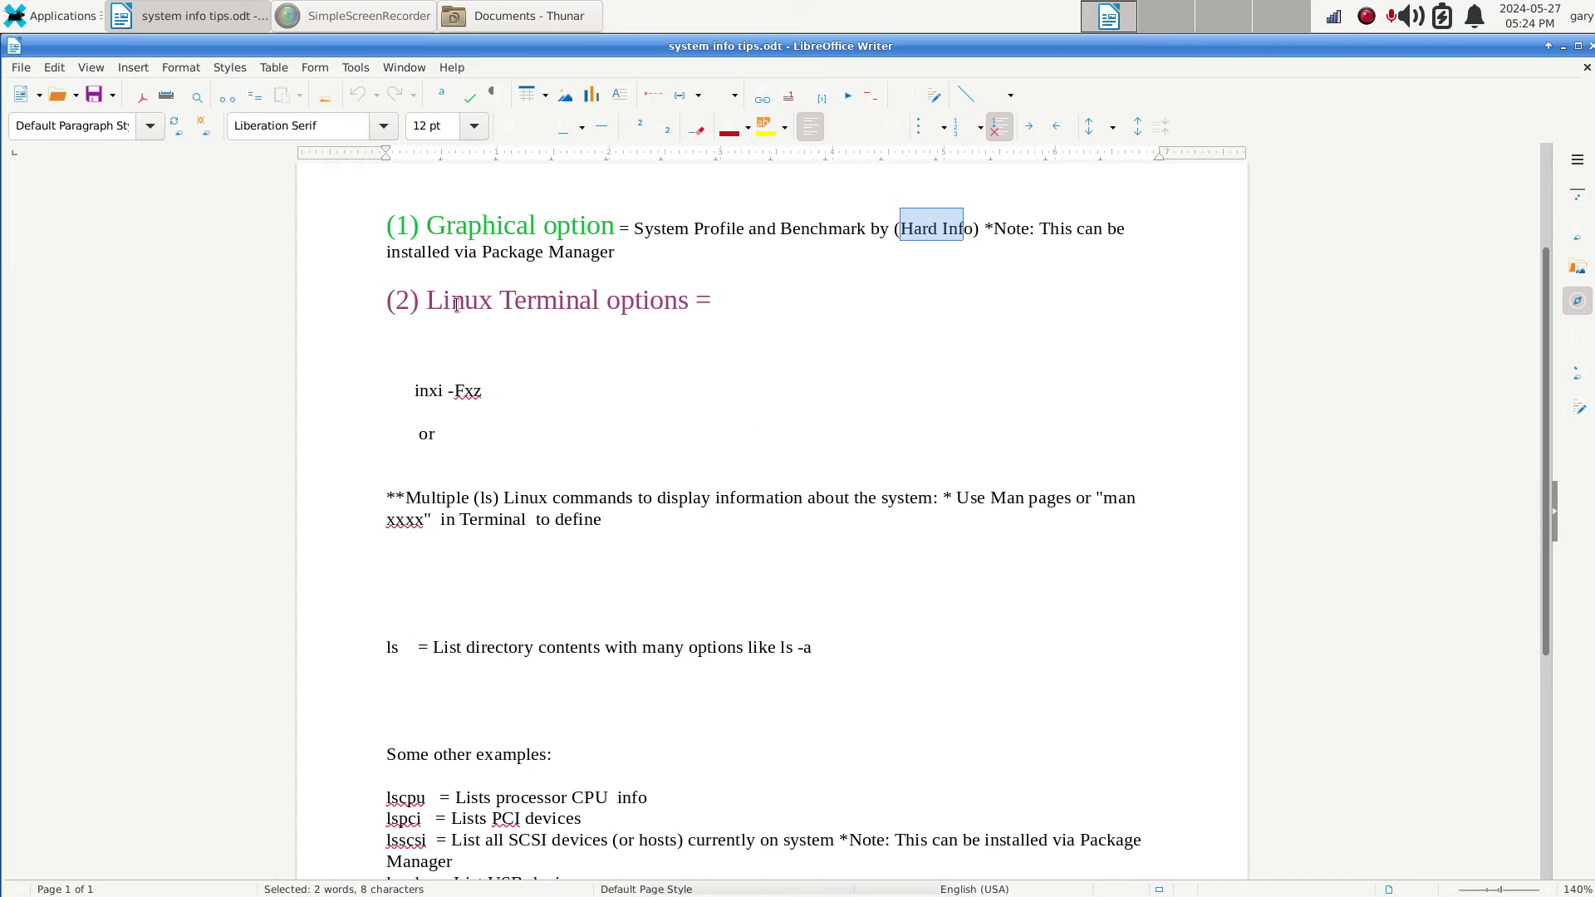
{"action": "left_click_drag", "start_coordinate": [426, 301], "coordinate": [716, 303]}
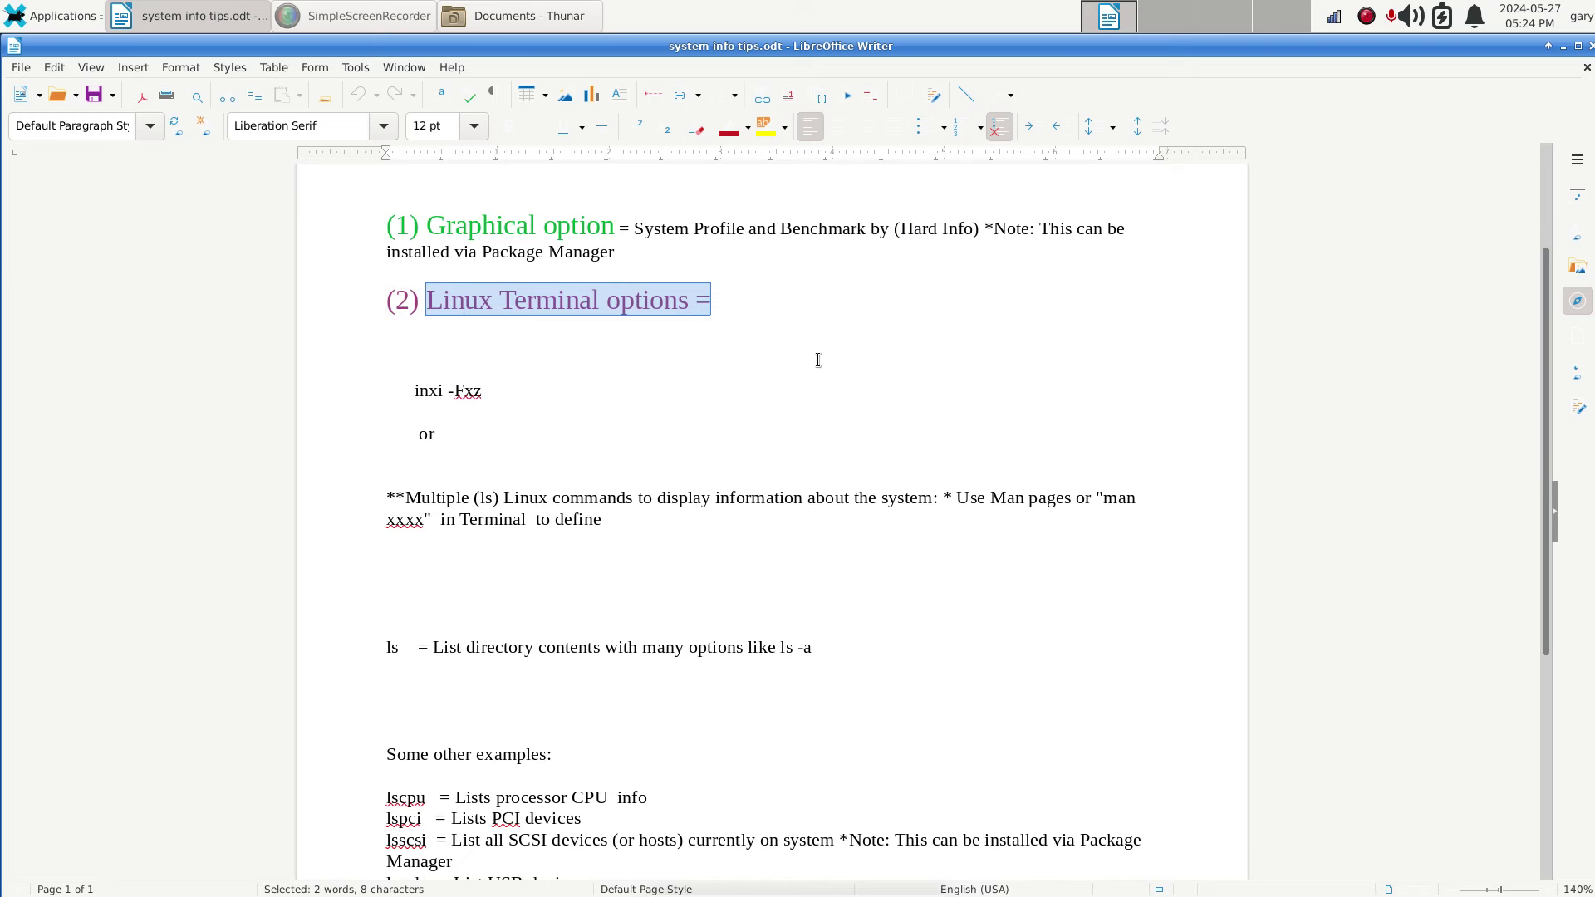
{"action": "left_click_drag", "start_coordinate": [445, 393], "coordinate": [391, 392]}
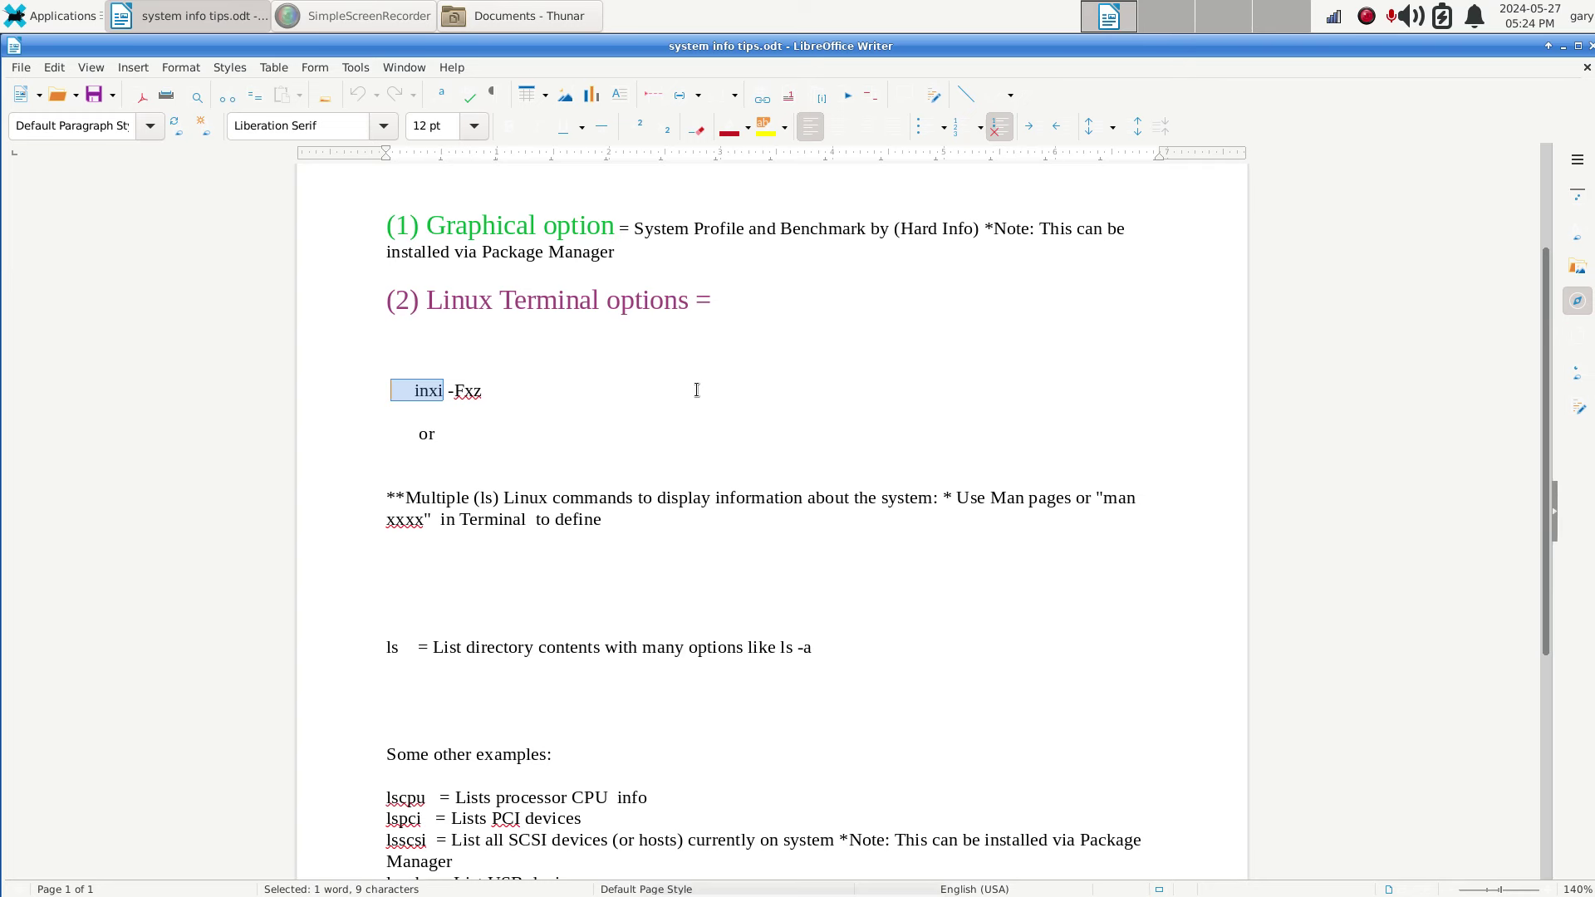
{"action": "scroll", "coordinate": [697, 391], "scroll_direction": "down", "scroll_amount": 3}
{"action": "scroll", "coordinate": [697, 391], "scroll_direction": "down", "scroll_amount": 2}
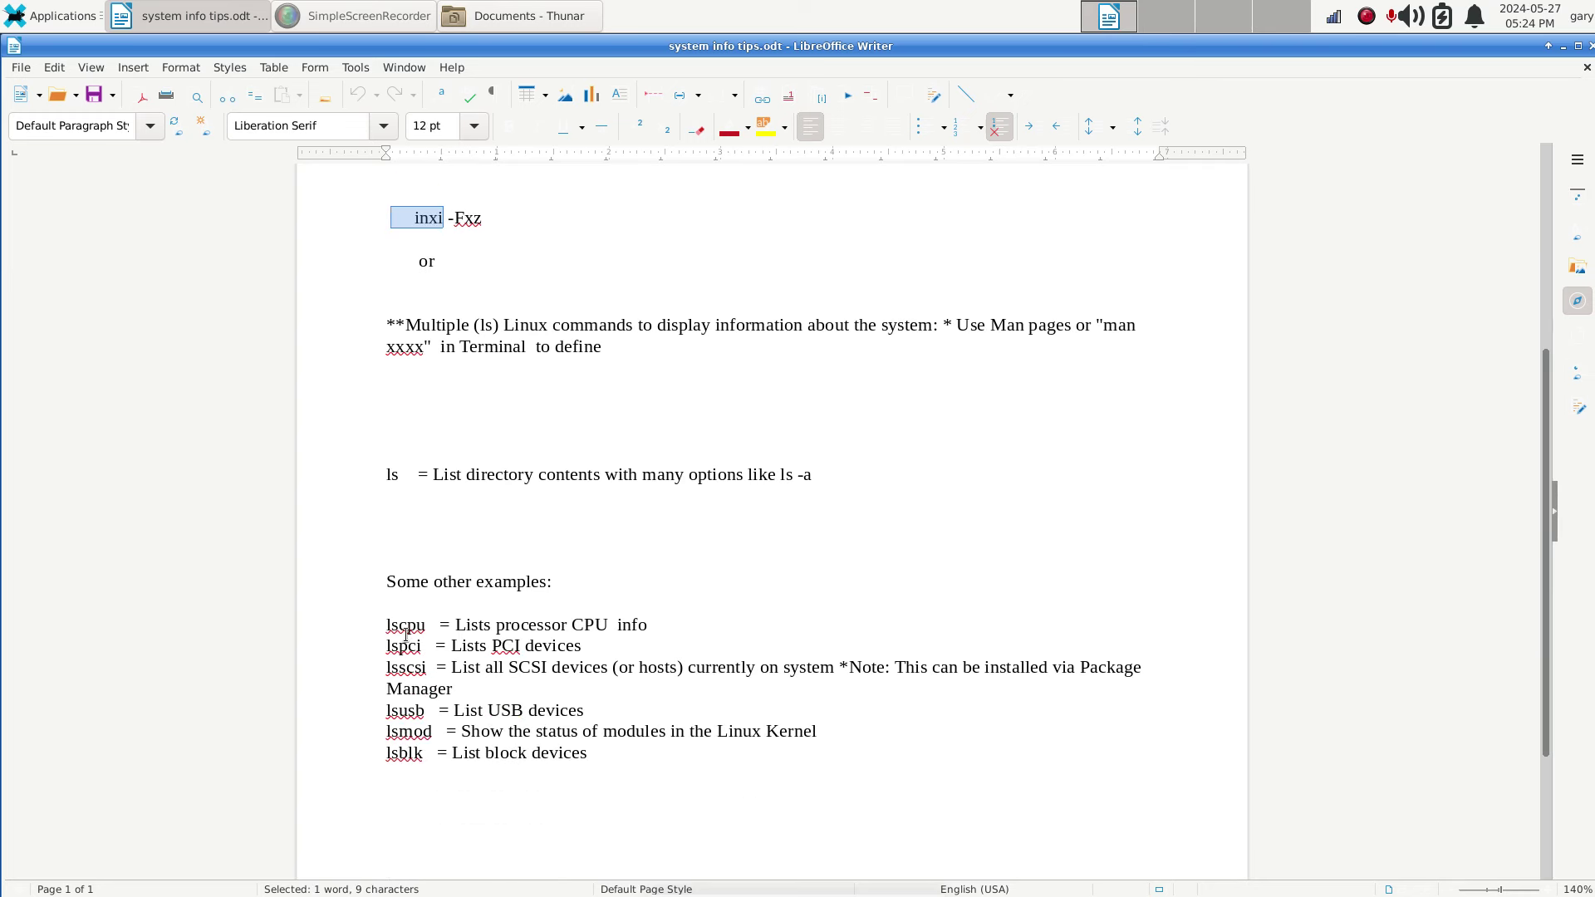
Highlight the ls entry in the notes, minimise the document and close the Documents folder window.
{"action": "left_click_drag", "start_coordinate": [405, 474], "coordinate": [379, 471]}
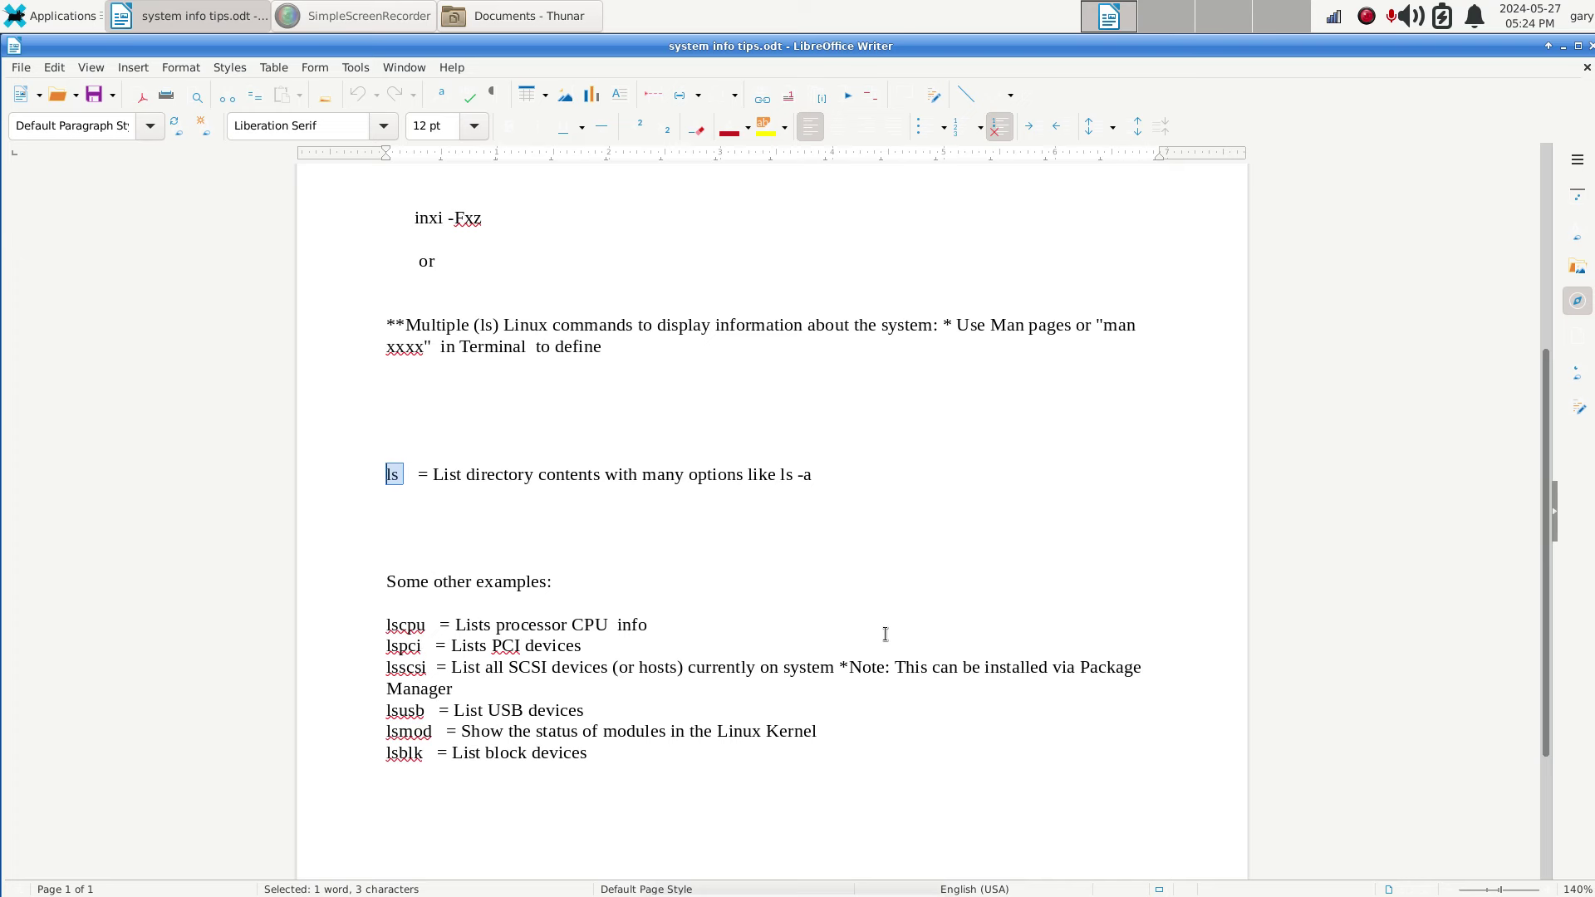
{"action": "scroll", "coordinate": [976, 573], "scroll_direction": "up", "scroll_amount": 3}
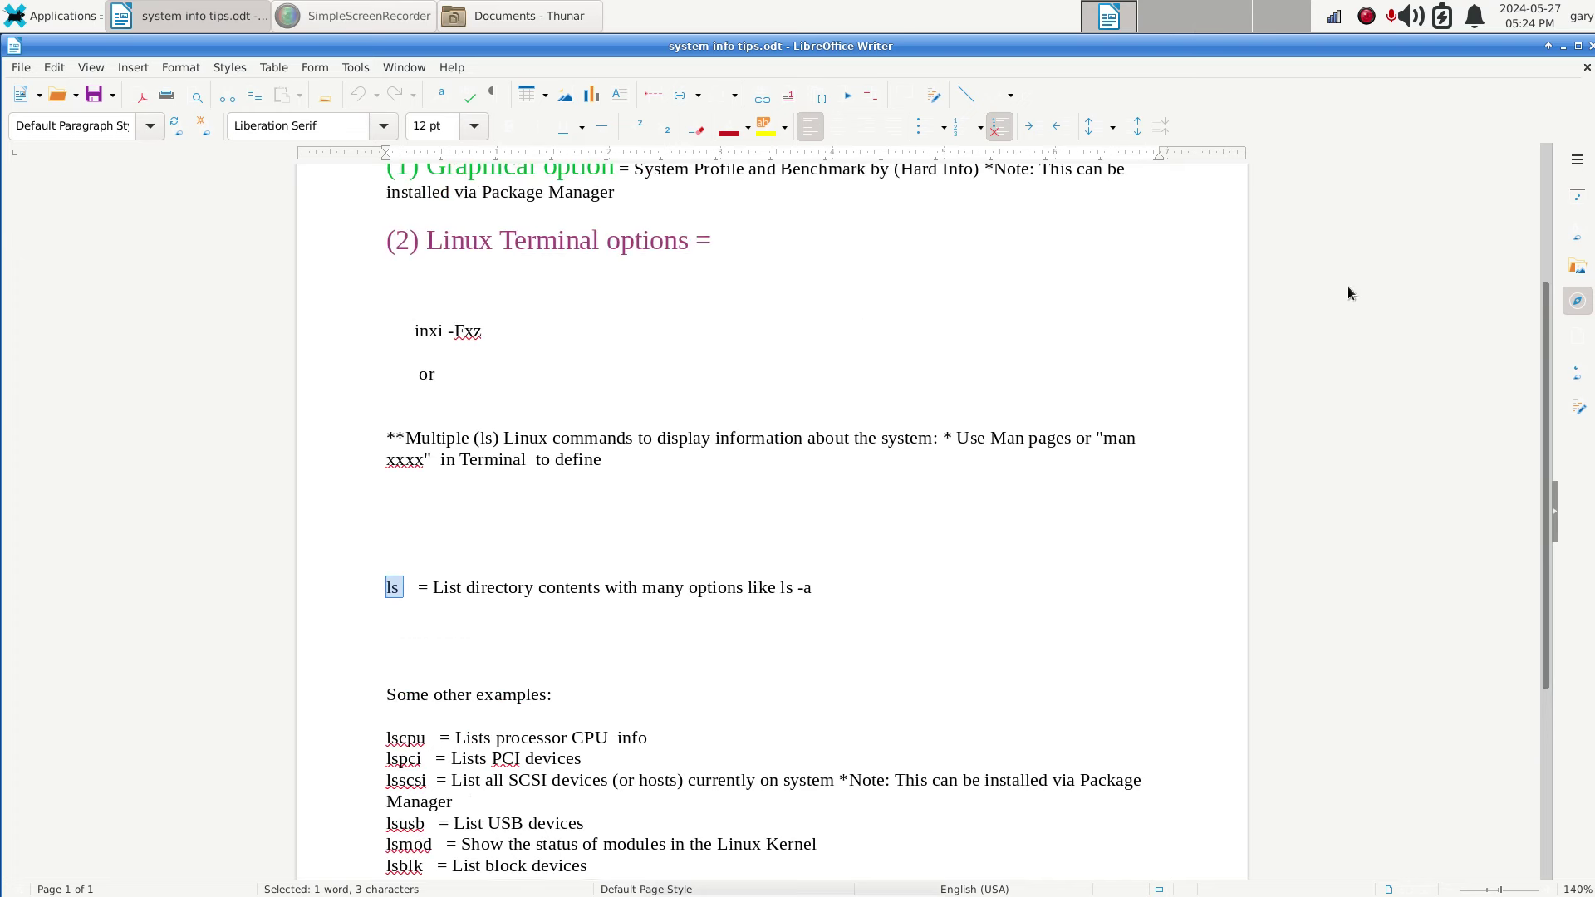
{"action": "left_click", "coordinate": [1561, 47]}
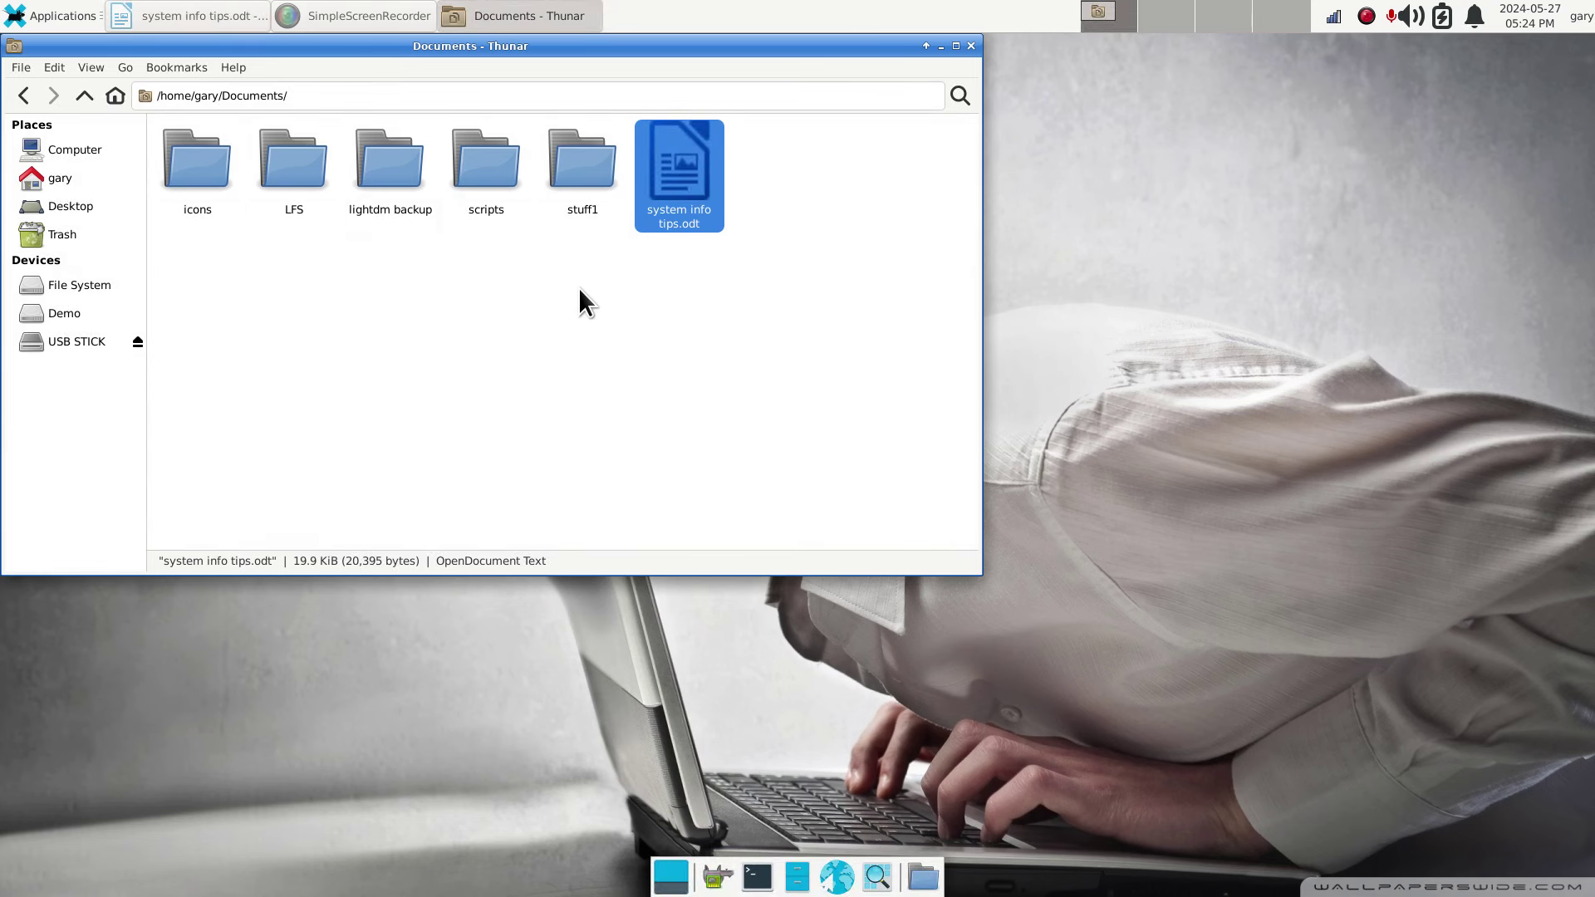
{"action": "left_click", "coordinate": [970, 46]}
Open a terminal, move its window toward the middle of the desktop and enlarge its text by three zoom levels.
{"action": "left_click", "coordinate": [757, 876]}
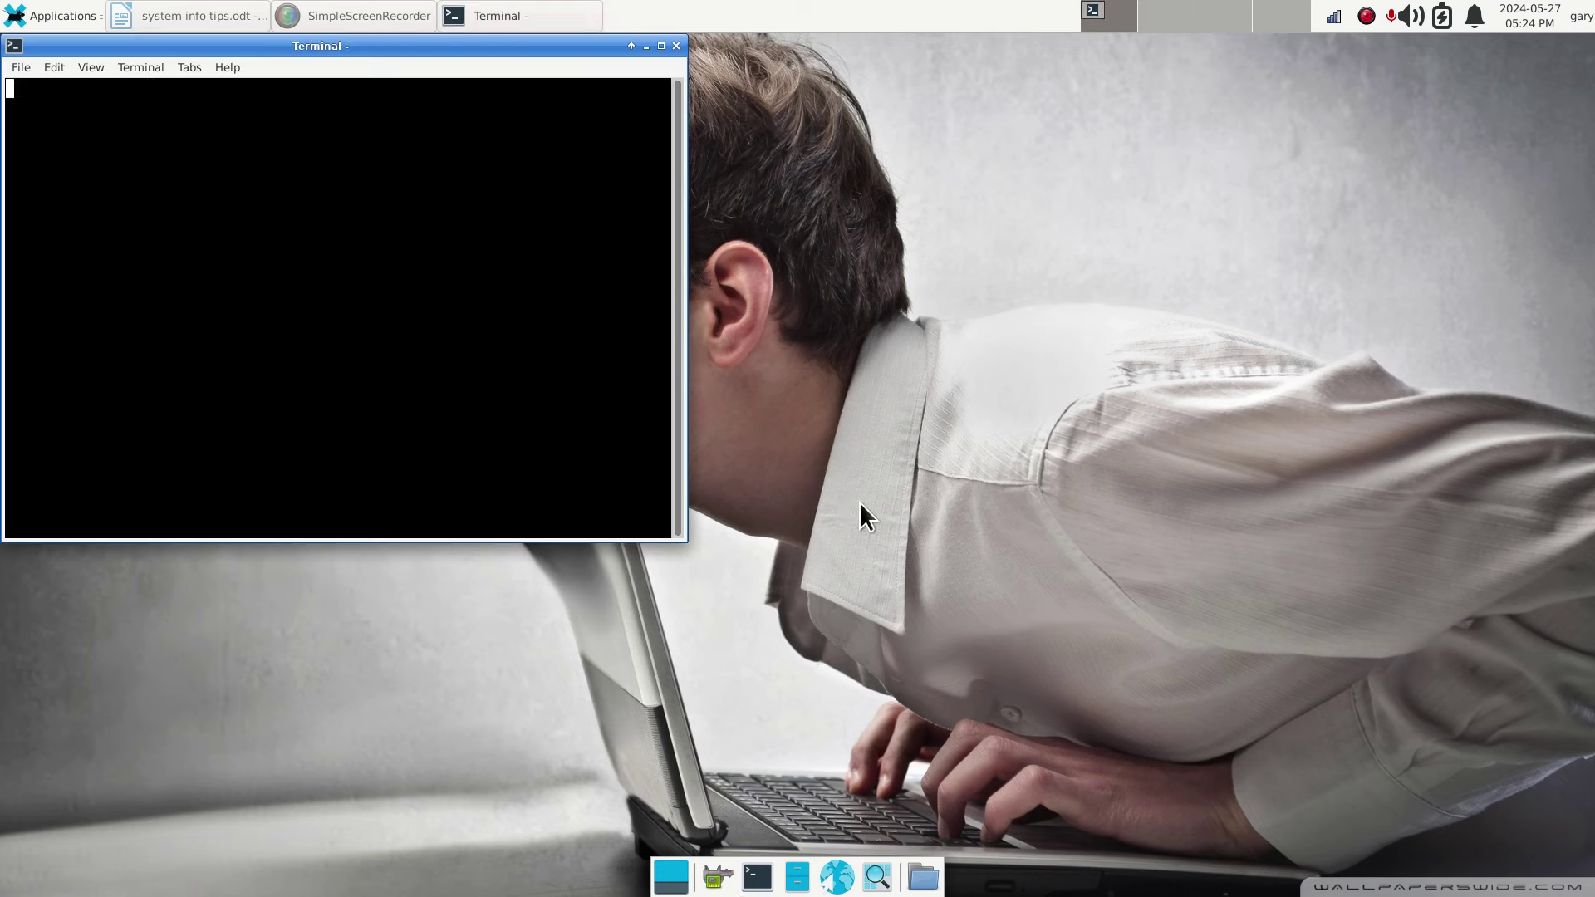
{"action": "left_click_drag", "start_coordinate": [488, 50], "coordinate": [911, 272]}
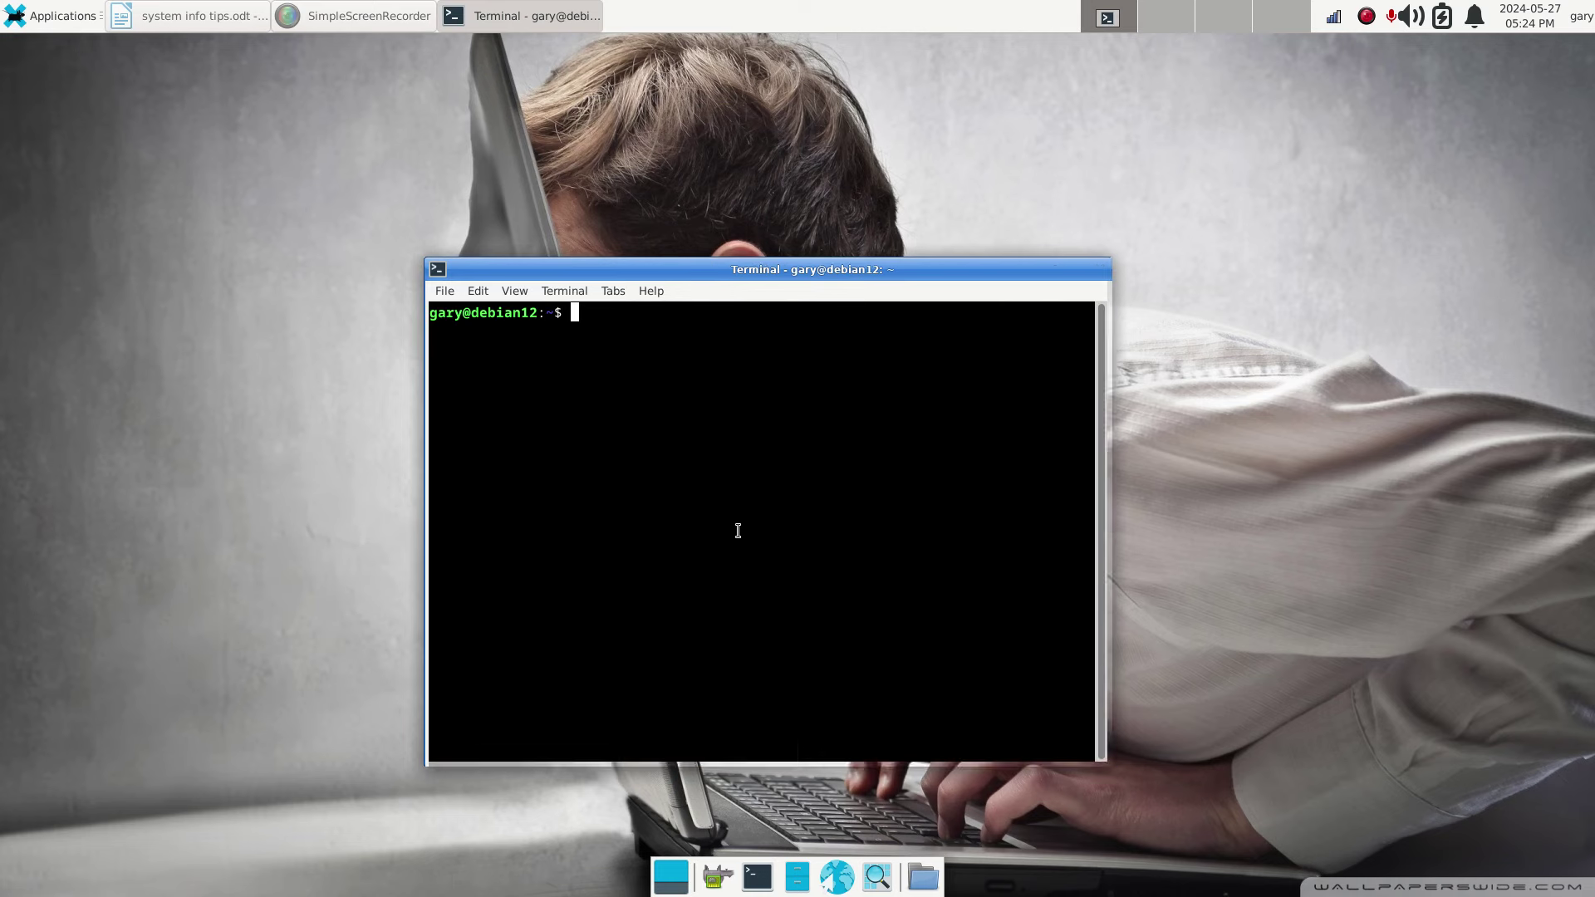
{"action": "key", "text": "ctrl+plus"}
{"action": "key", "text": "ctrl+plus"}
{"action": "key", "text": "ctrl+plus"}
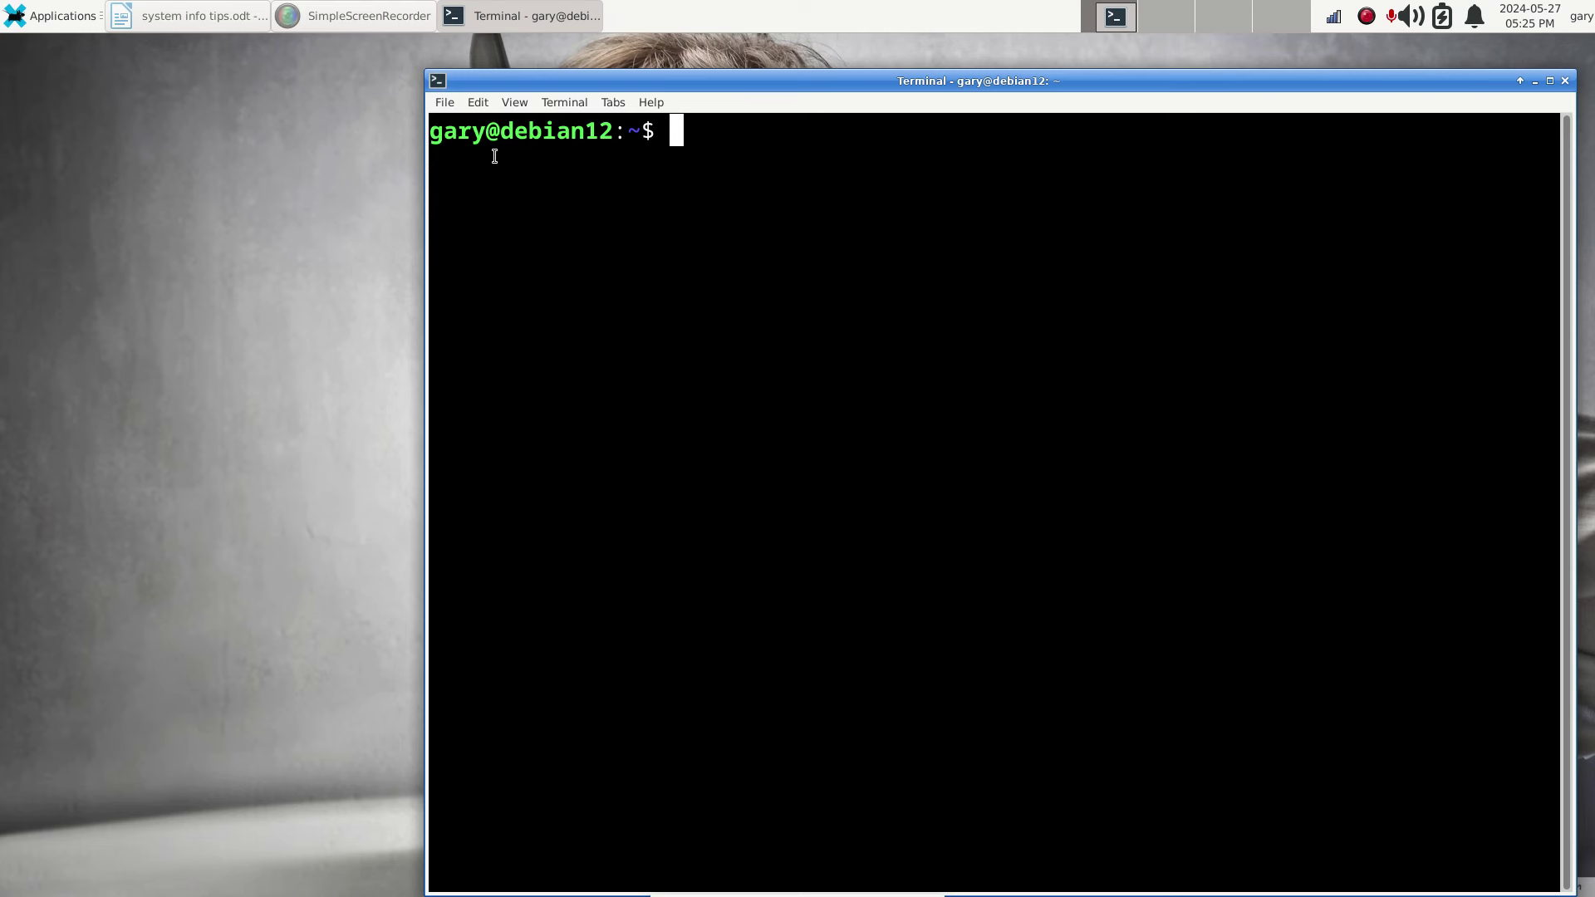
{"action": "left_click_drag", "start_coordinate": [487, 131], "coordinate": [429, 131]}
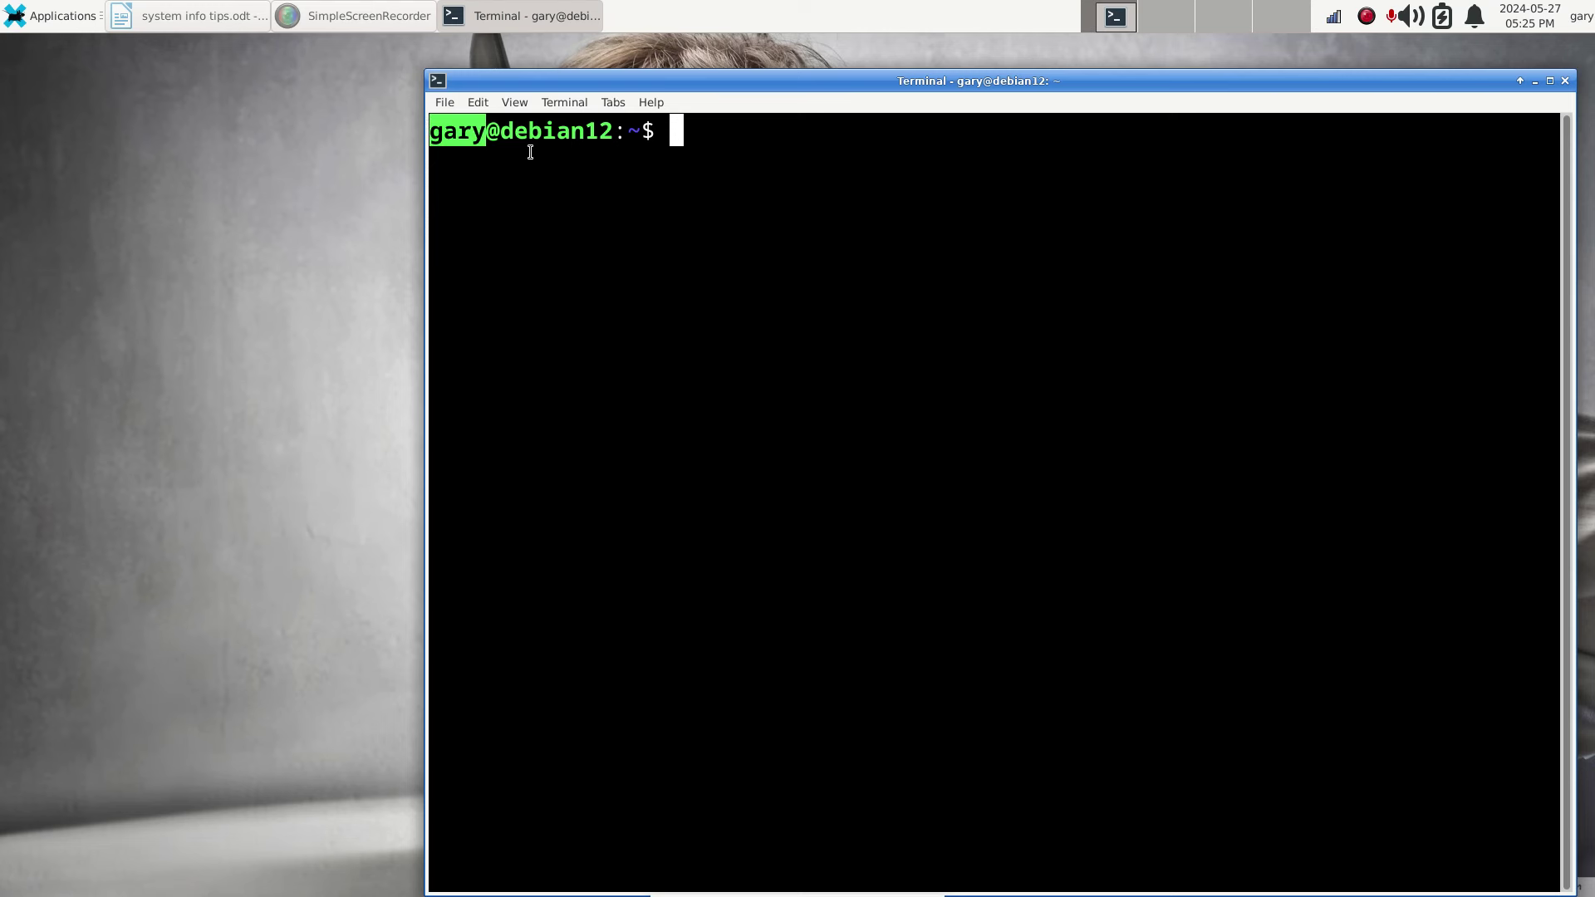
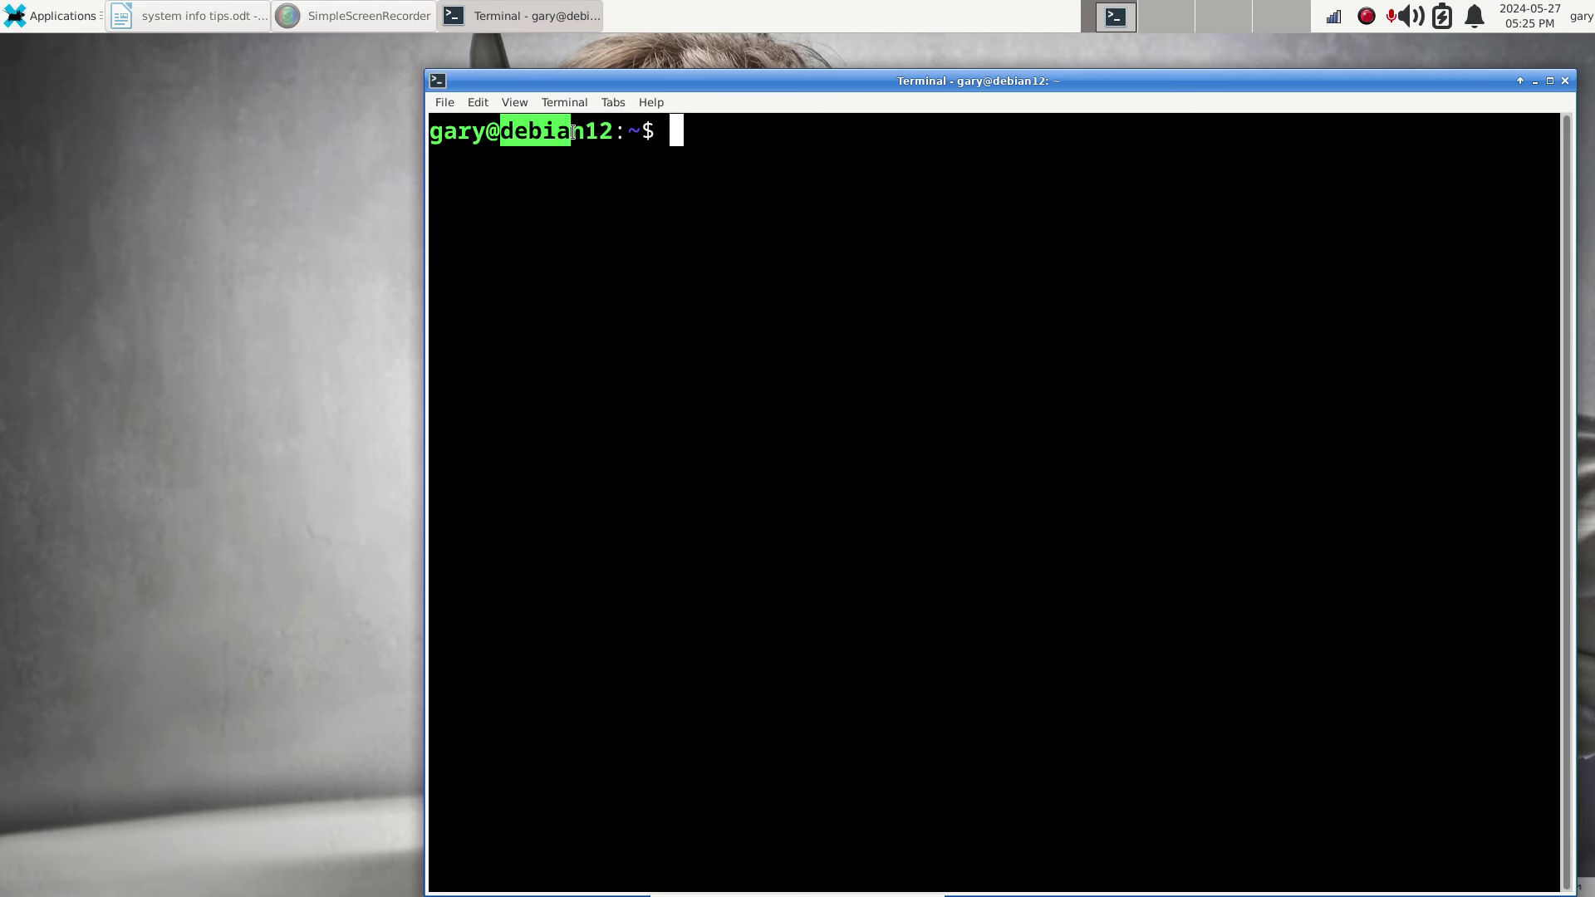
{"action": "left_click", "coordinate": [704, 133]}
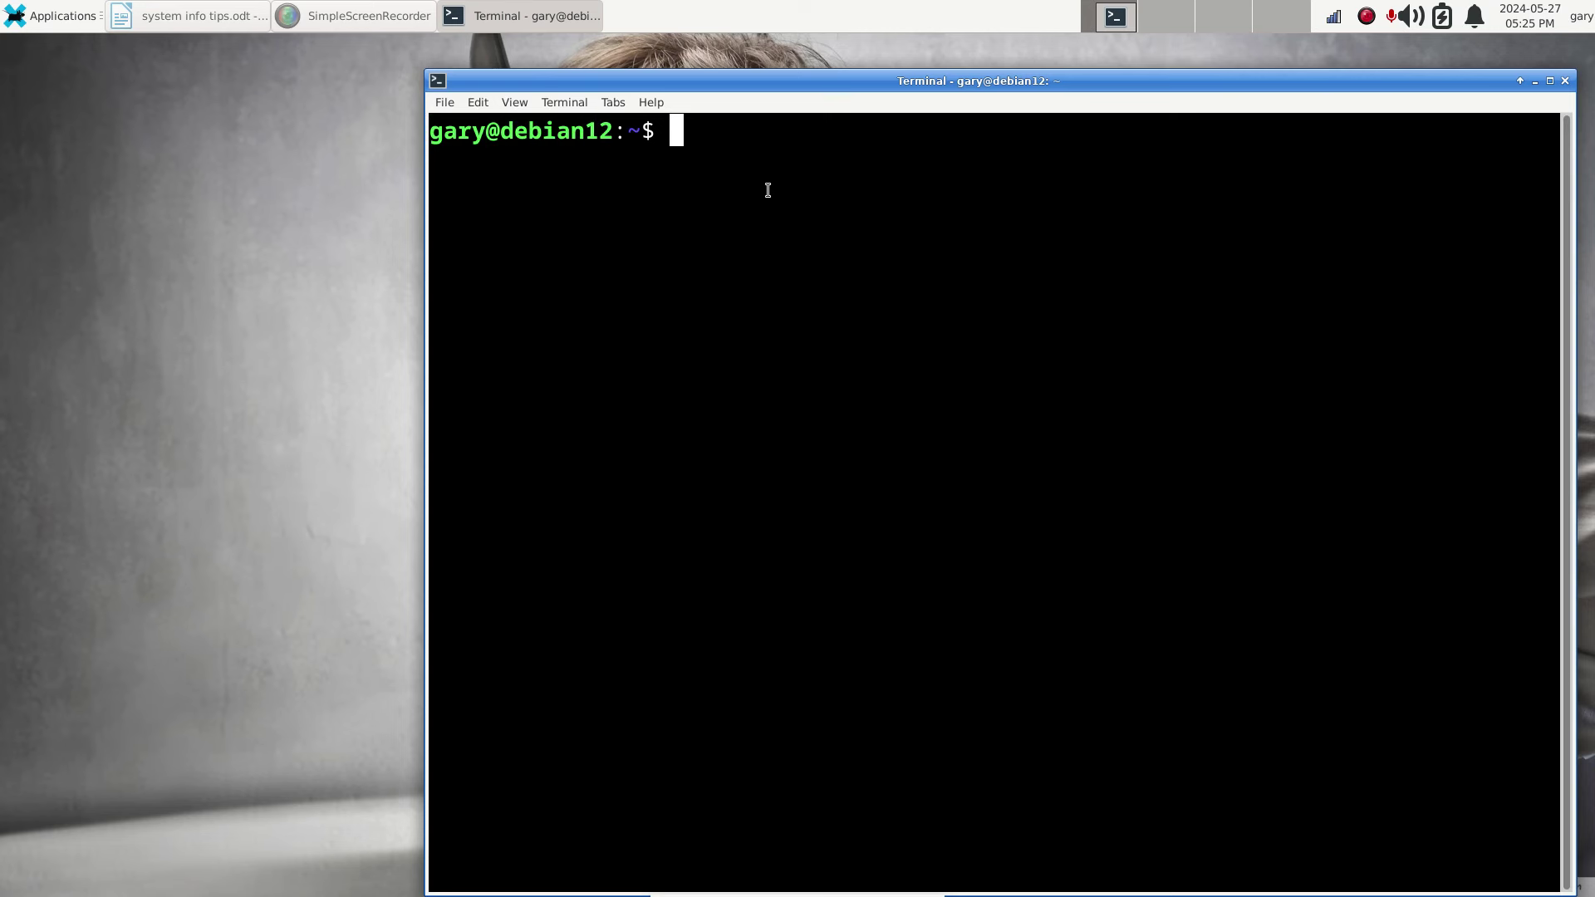
View the manual page for the man command with "man man", and quit back to the prompt.
{"action": "type", "text": "man "}
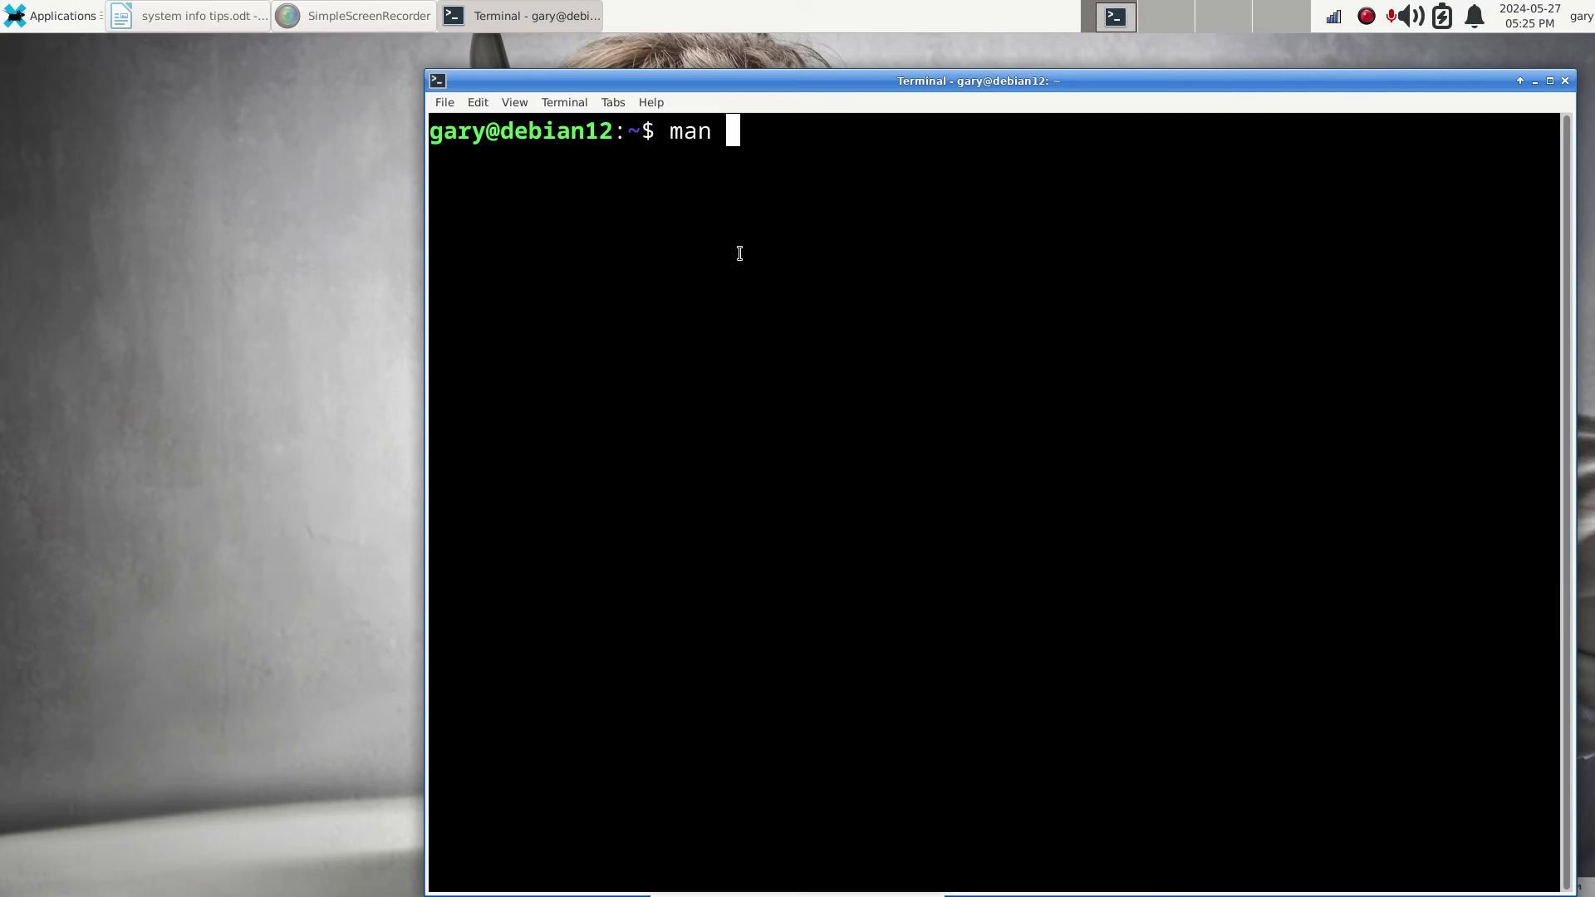
{"action": "type", "text": "man"}
{"action": "key", "text": "Return"}
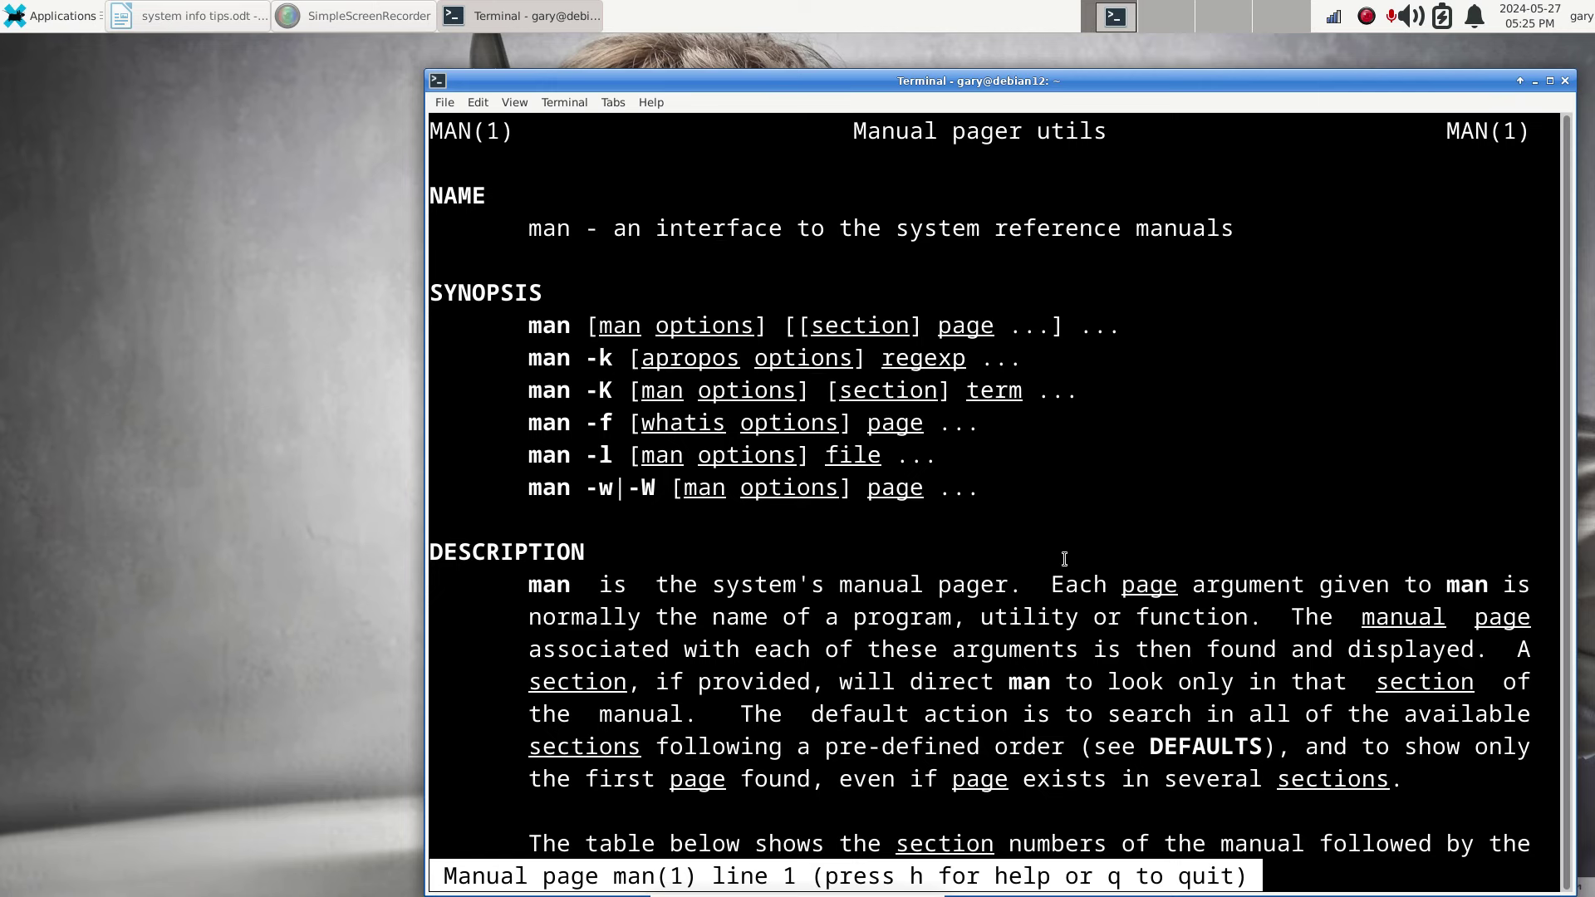
{"action": "key", "text": "q"}
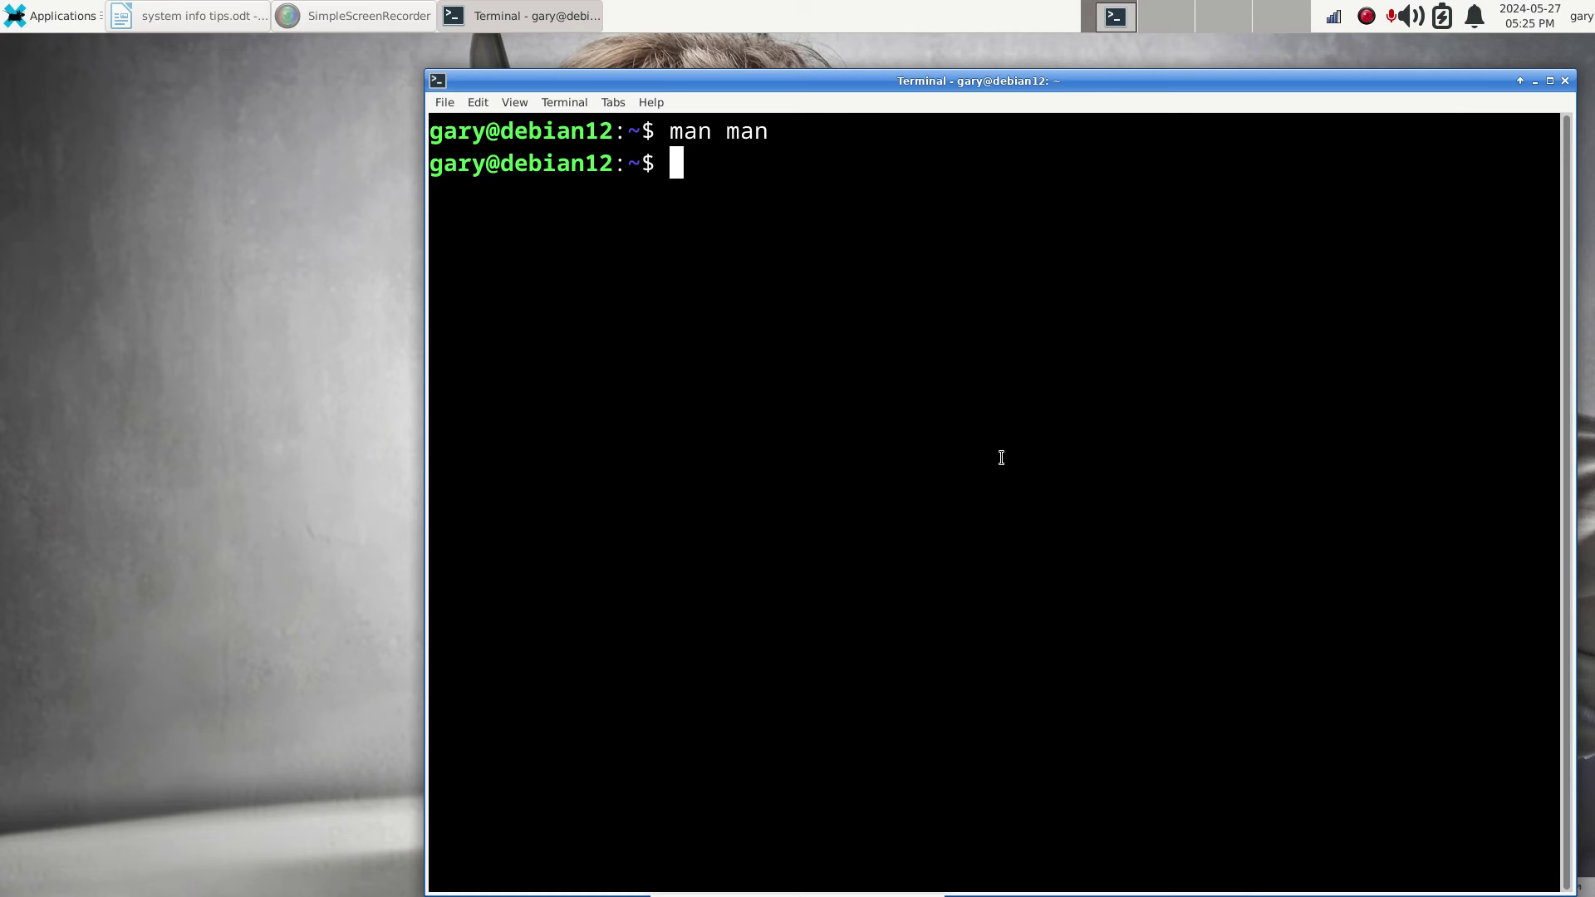
View the ls manual page with "man ls", highlight the -a and -A options, and quit back to the prompt.
{"action": "type", "text": "man ls"}
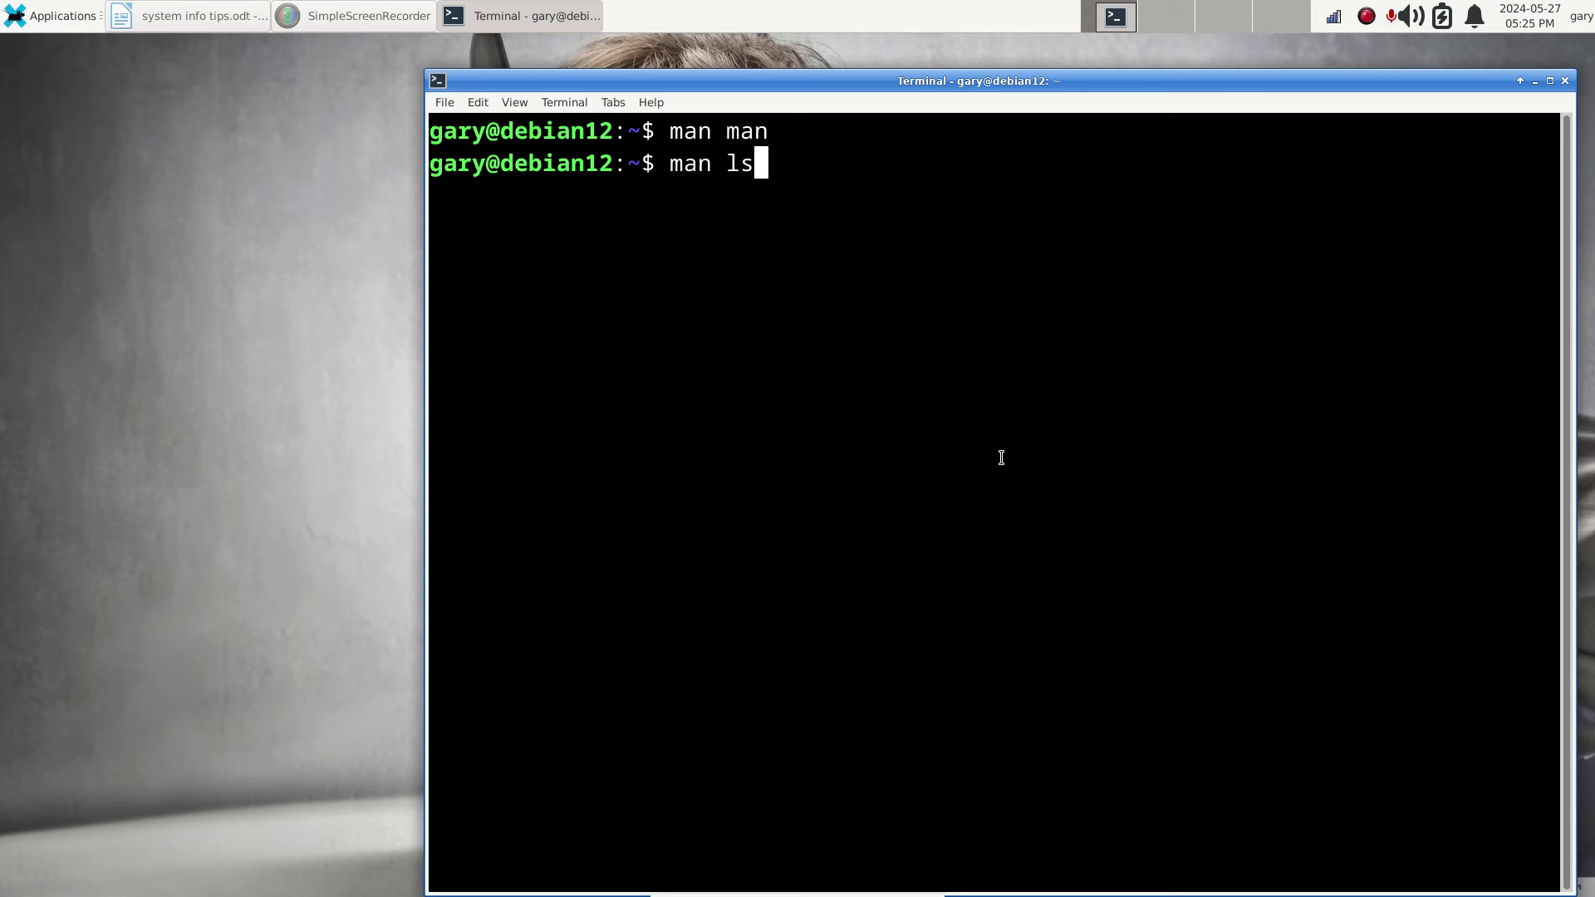
{"action": "key", "text": "Return"}
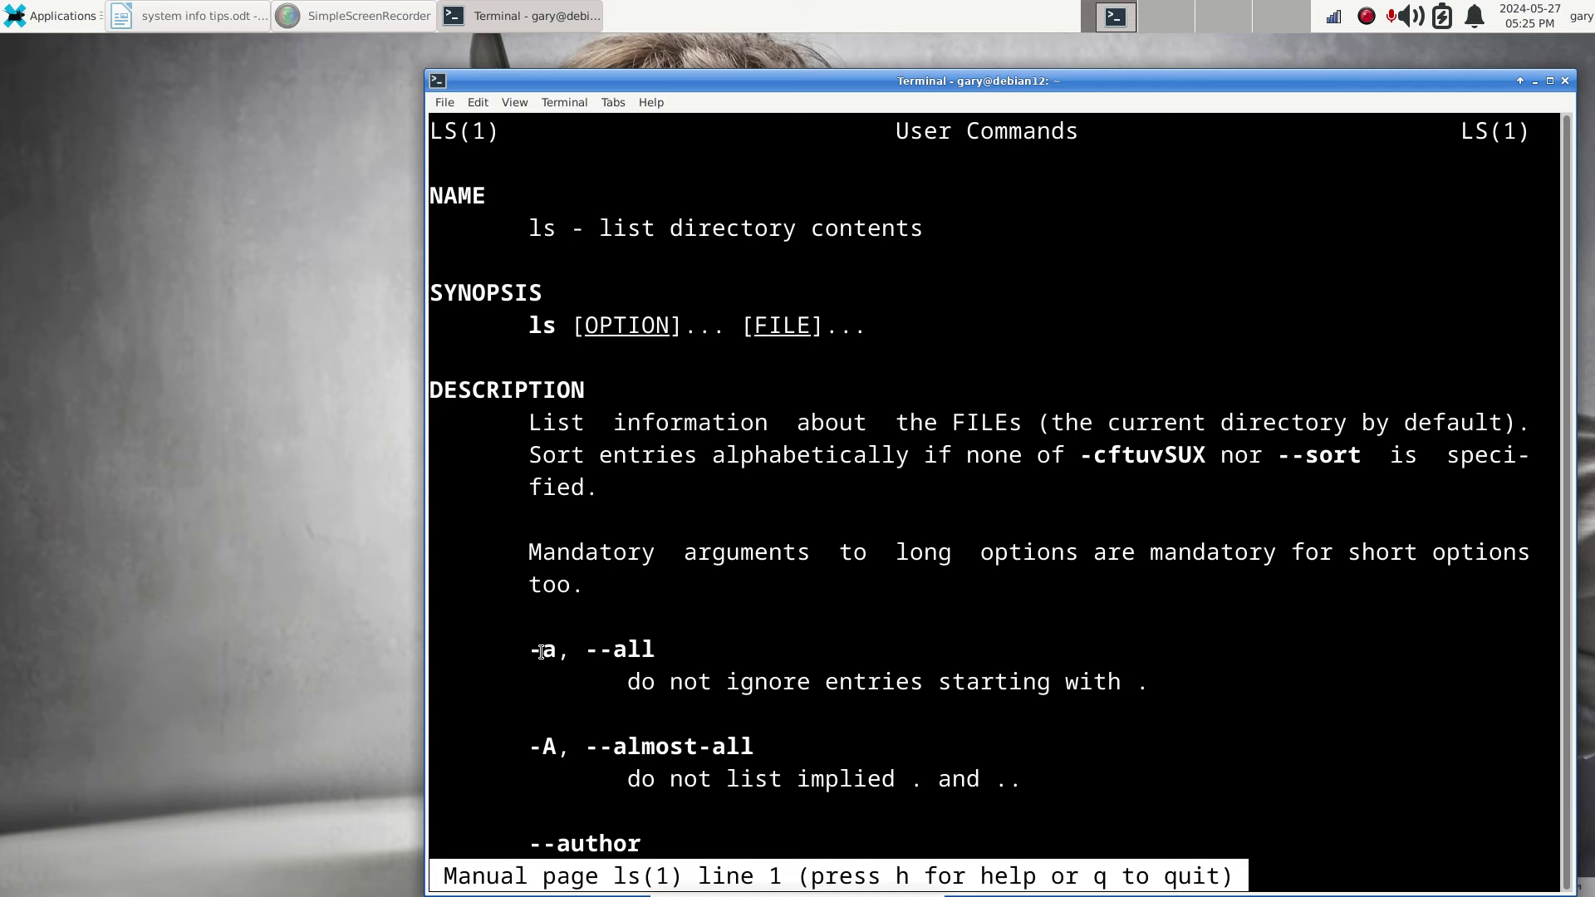
{"action": "left_click_drag", "start_coordinate": [528, 649], "coordinate": [555, 650]}
{"action": "left_click_drag", "start_coordinate": [529, 746], "coordinate": [551, 739]}
{"action": "key", "text": "q"}
{"action": "type", "text": "inxi"}
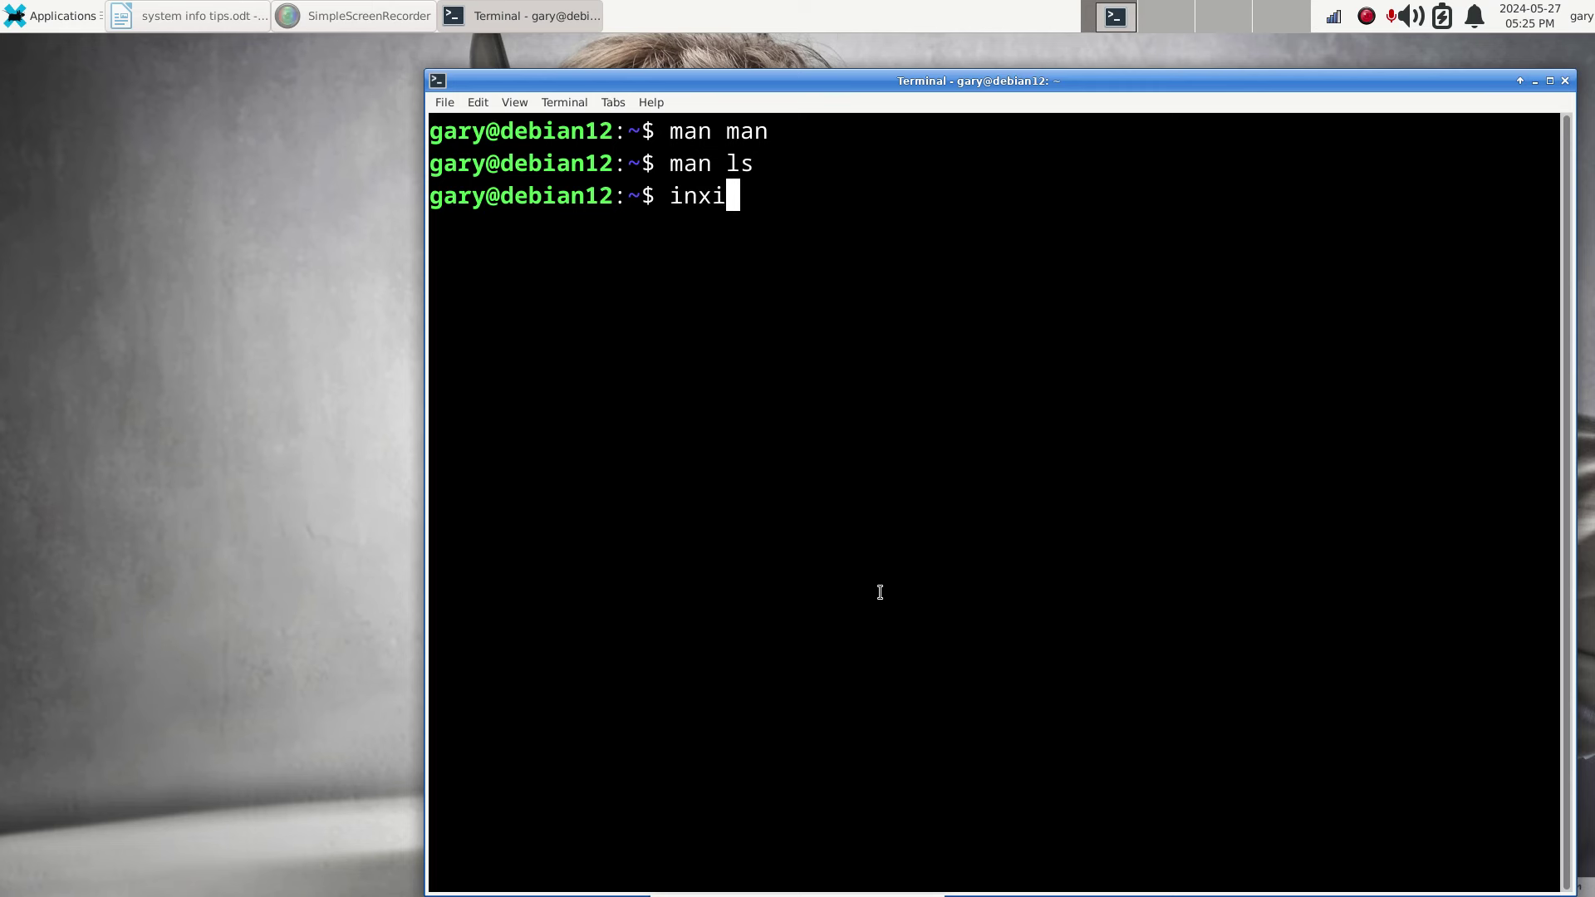
{"action": "key", "text": "BackSpace"}
{"action": "key", "text": "BackSpace"}
{"action": "key", "text": "BackSpace"}
{"action": "key", "text": "BackSpace"}
View the inxi manual page with "man inxi" and quit back to the prompt.
{"action": "type", "text": "man"}
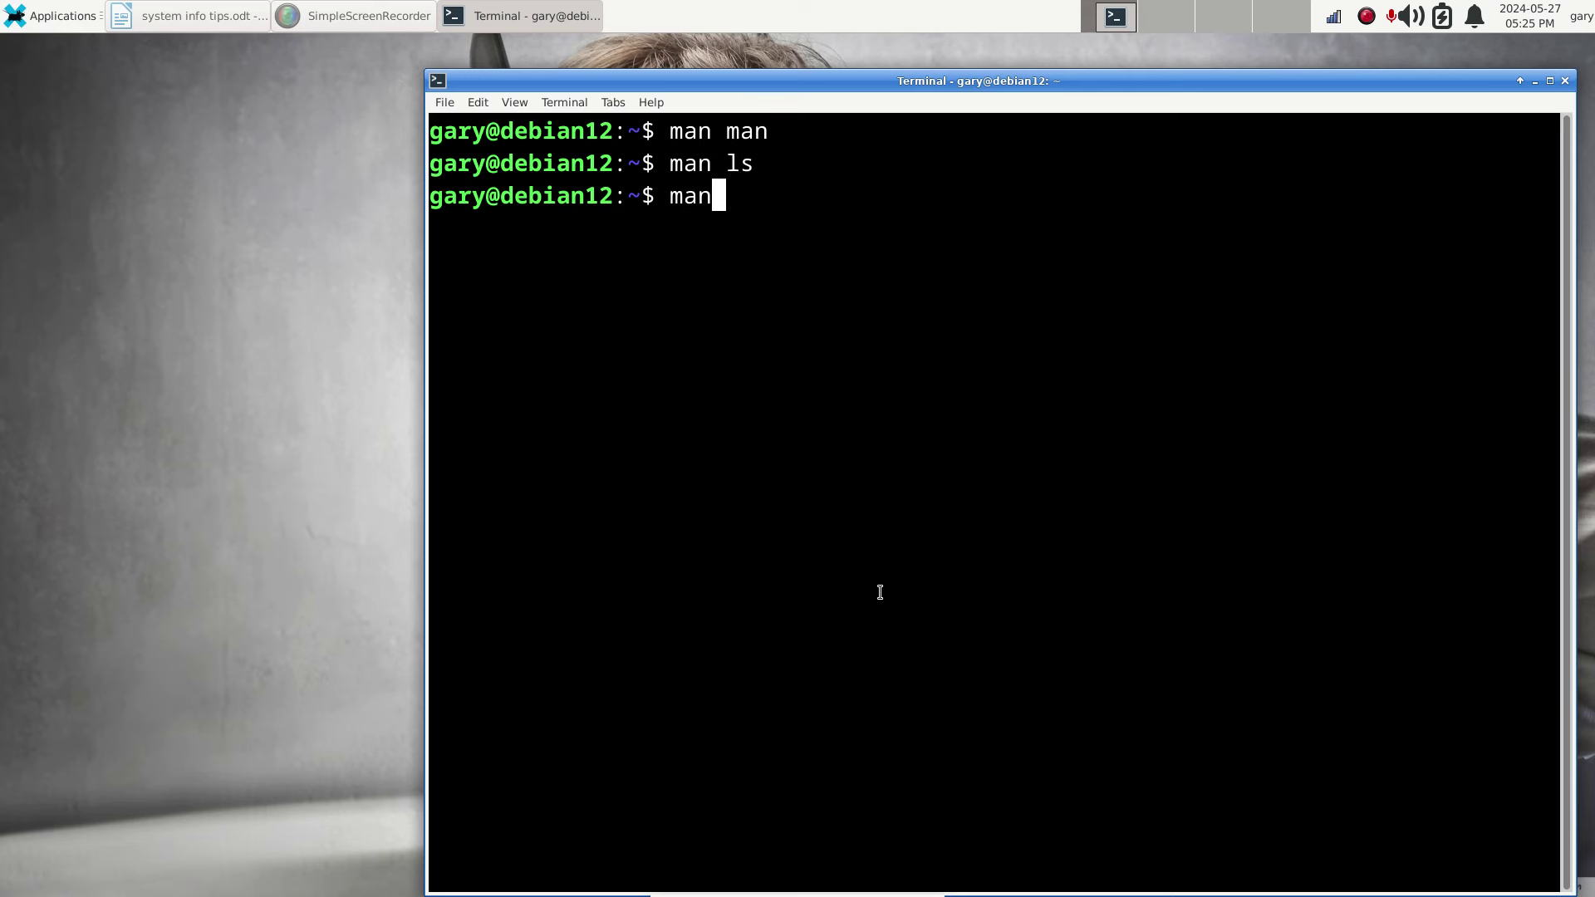
{"action": "type", "text": " inxi"}
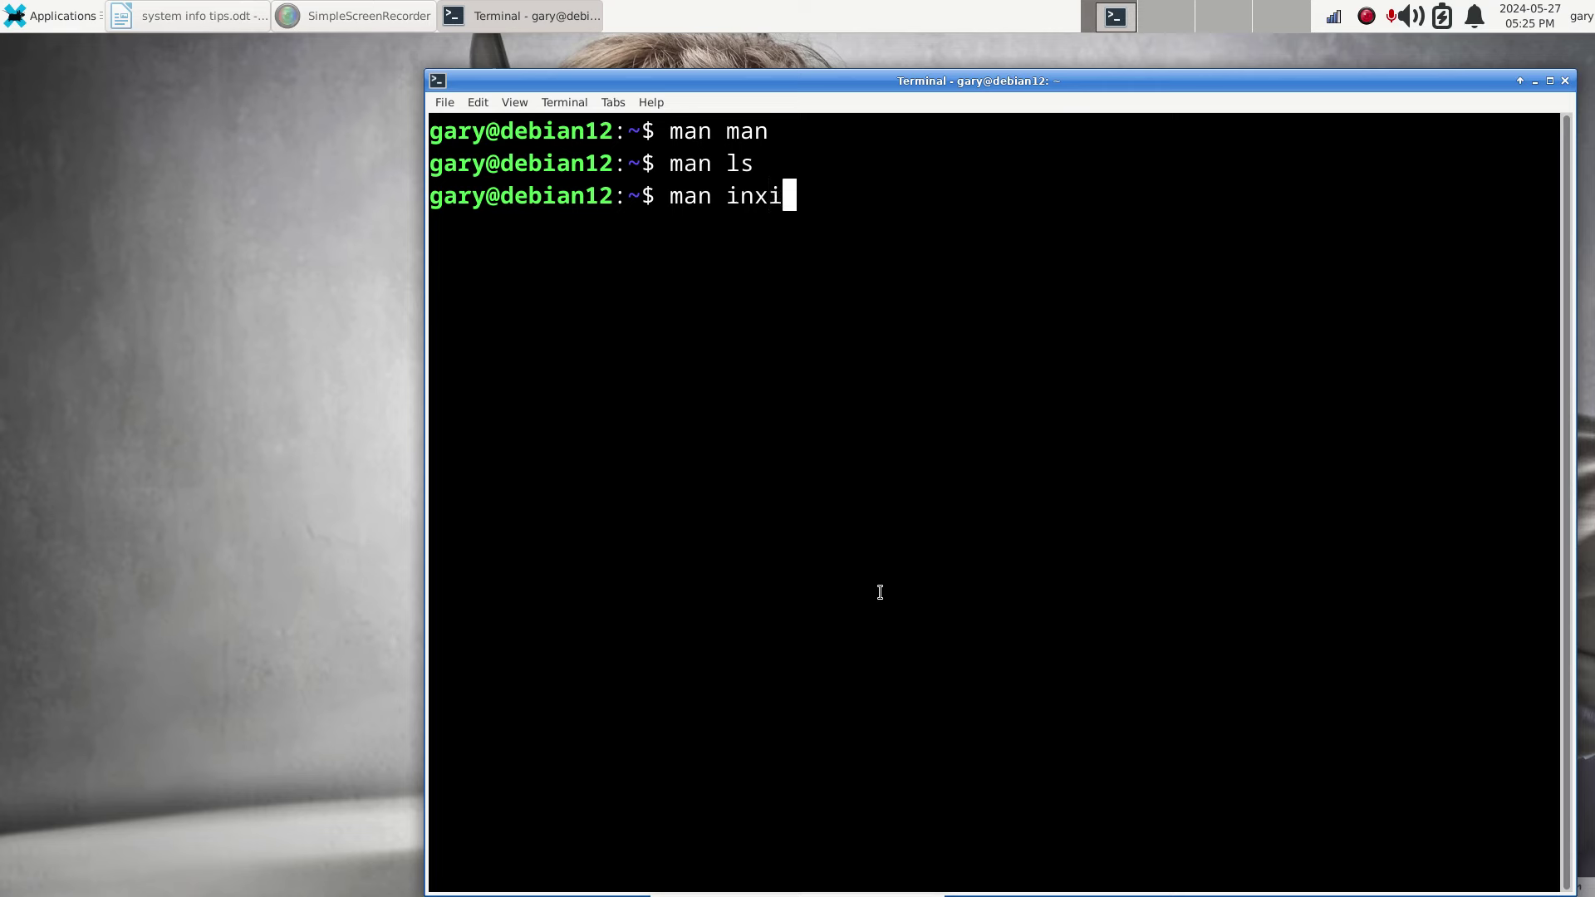
{"action": "key", "text": "Return"}
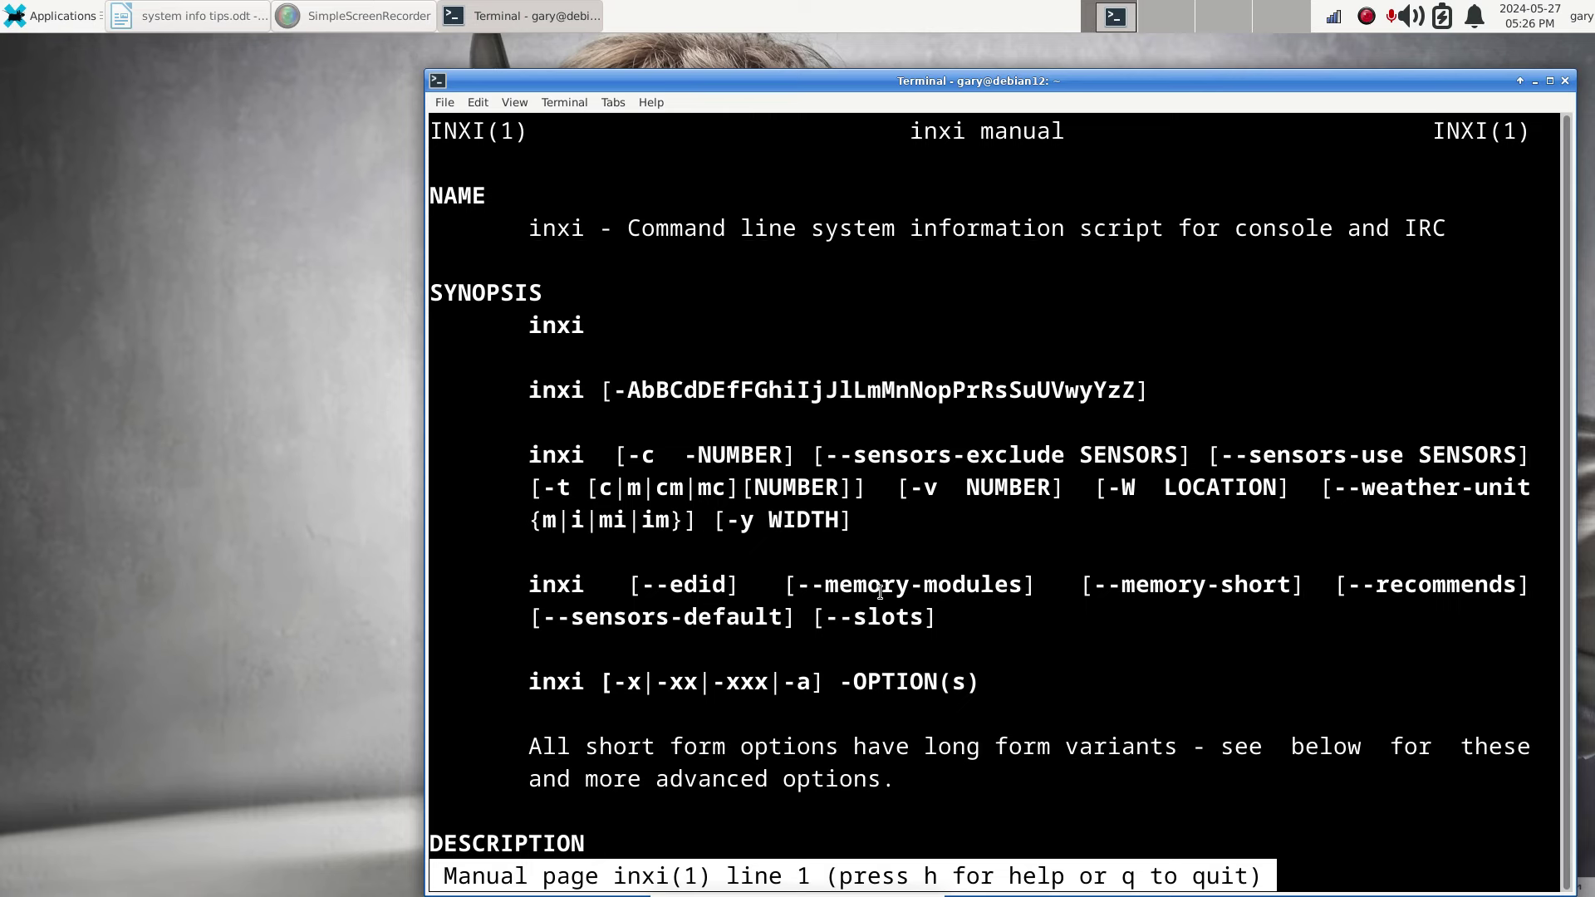
{"action": "key", "text": "q"}
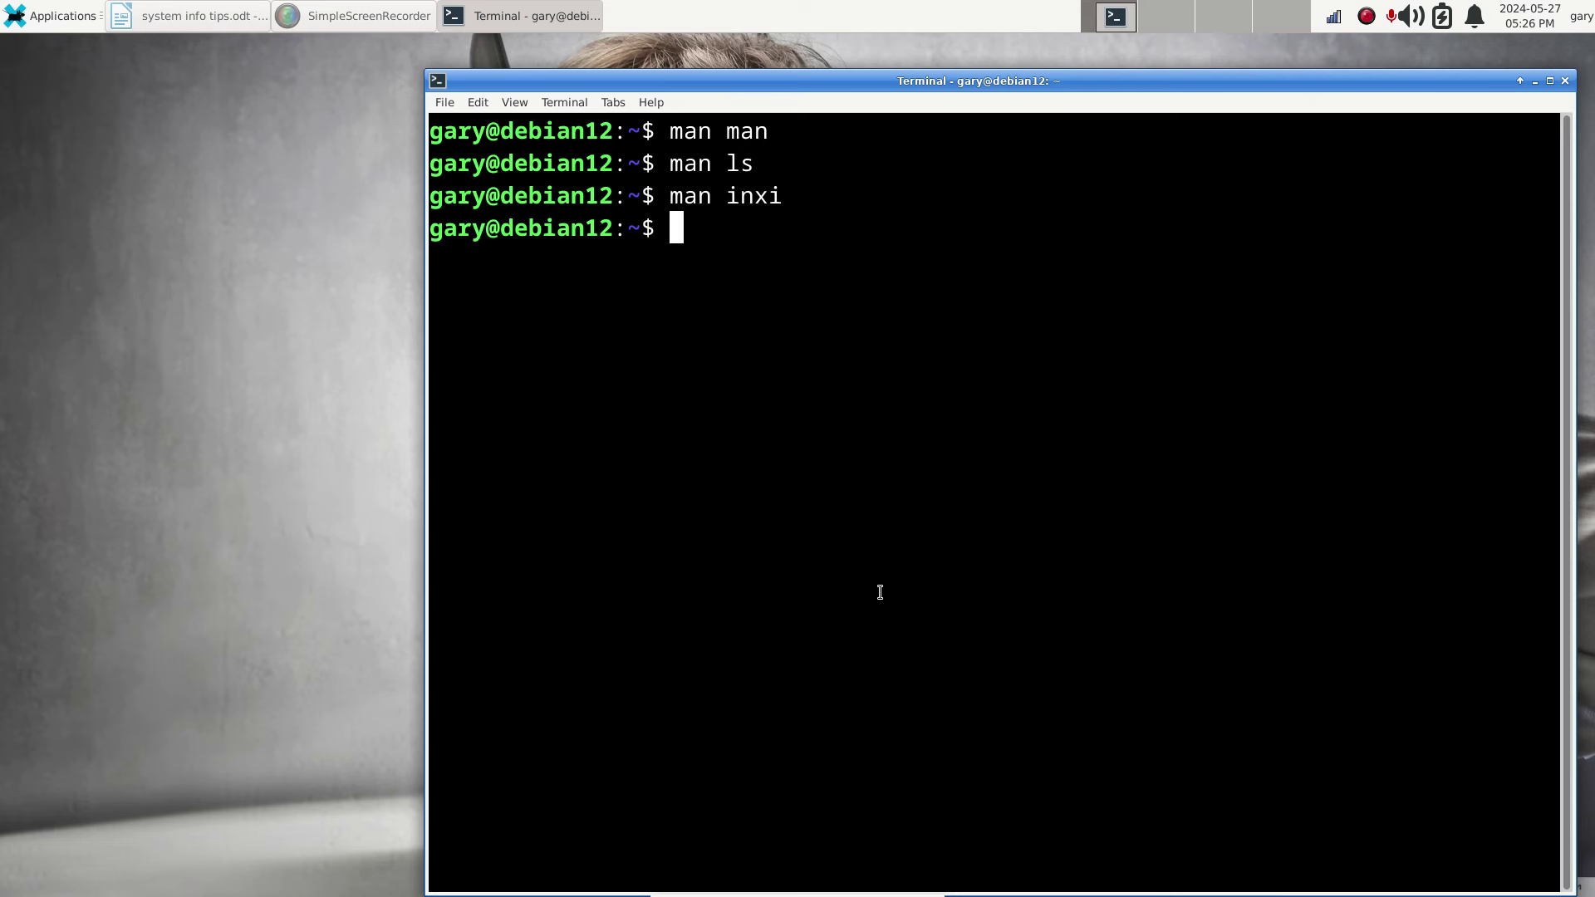
Display system information by running inxi on its own, followed by "inxi -Fxz" for the detailed report.
{"action": "type", "text": "inxi"}
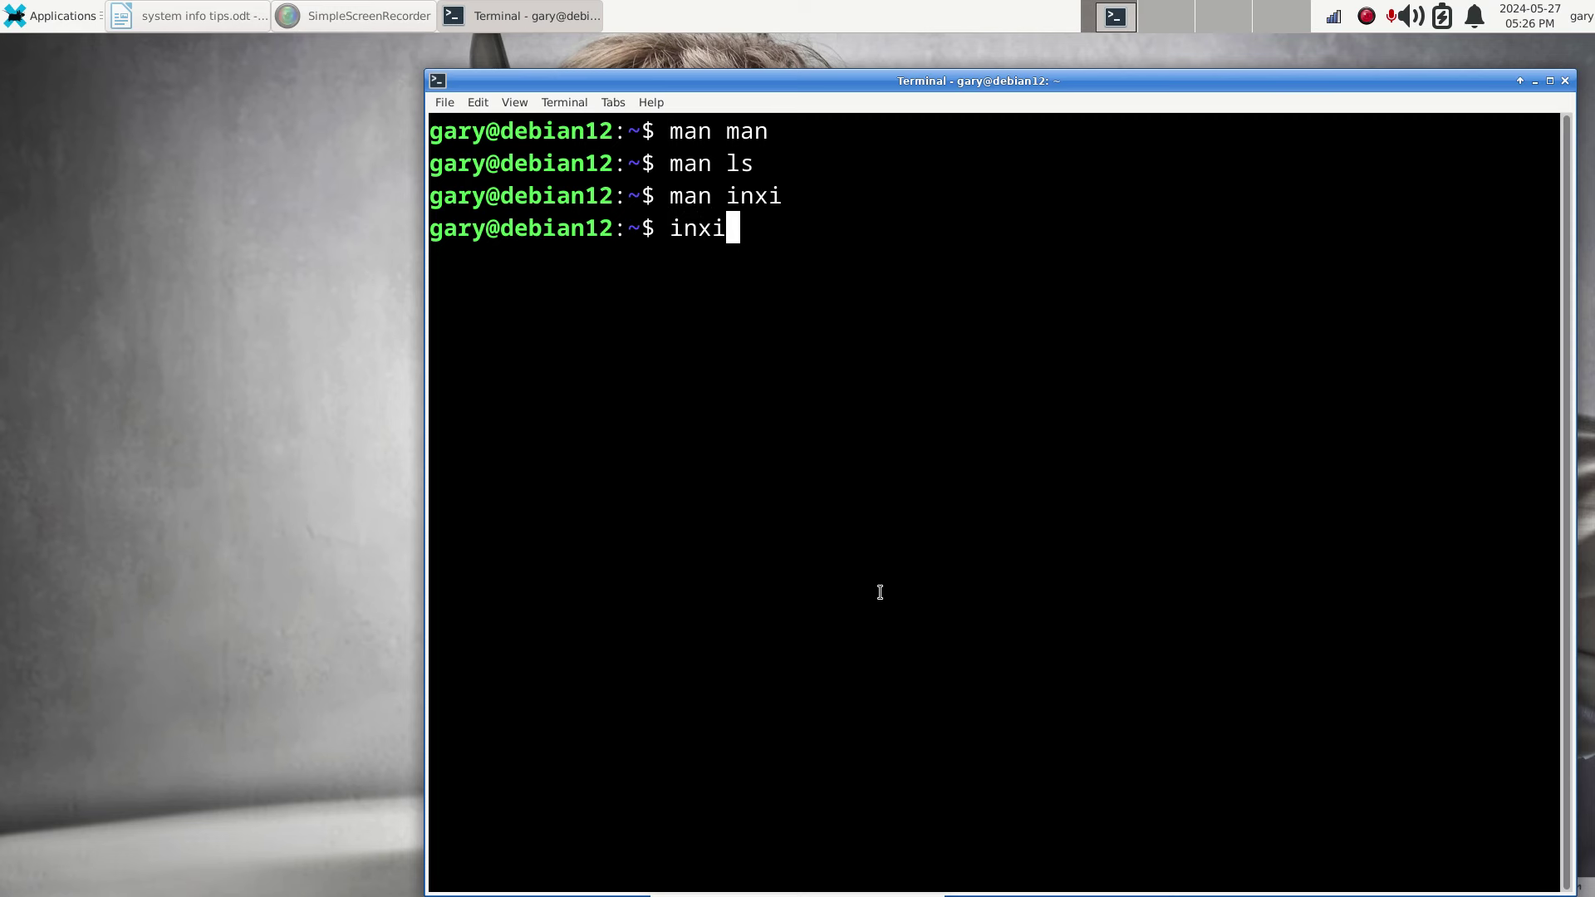
{"action": "key", "text": "Return"}
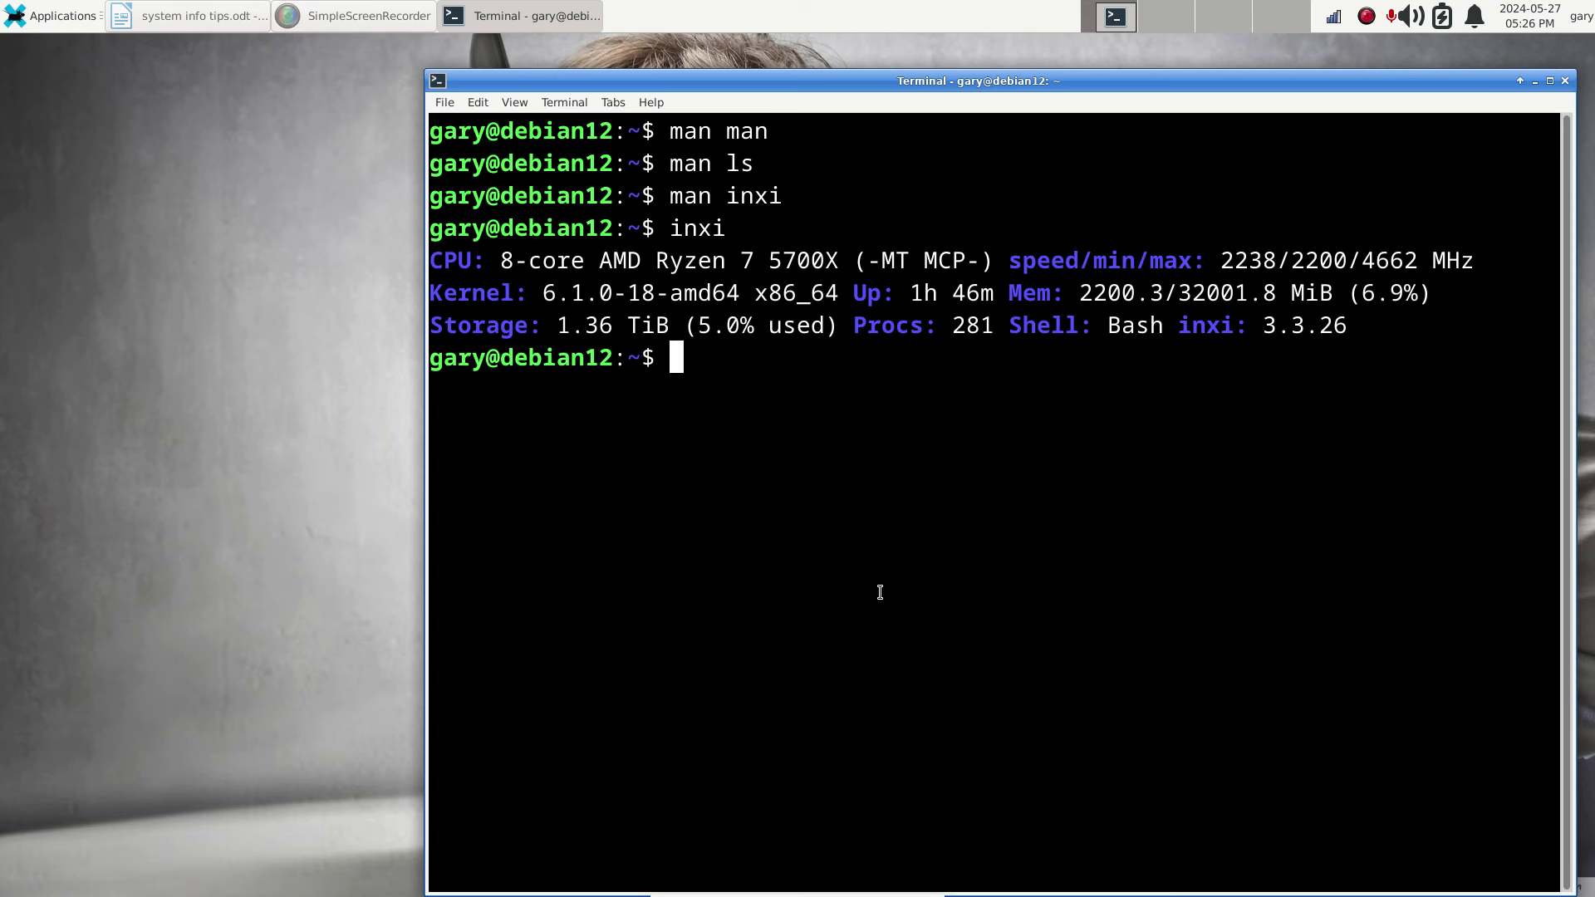
{"action": "key", "text": "Up"}
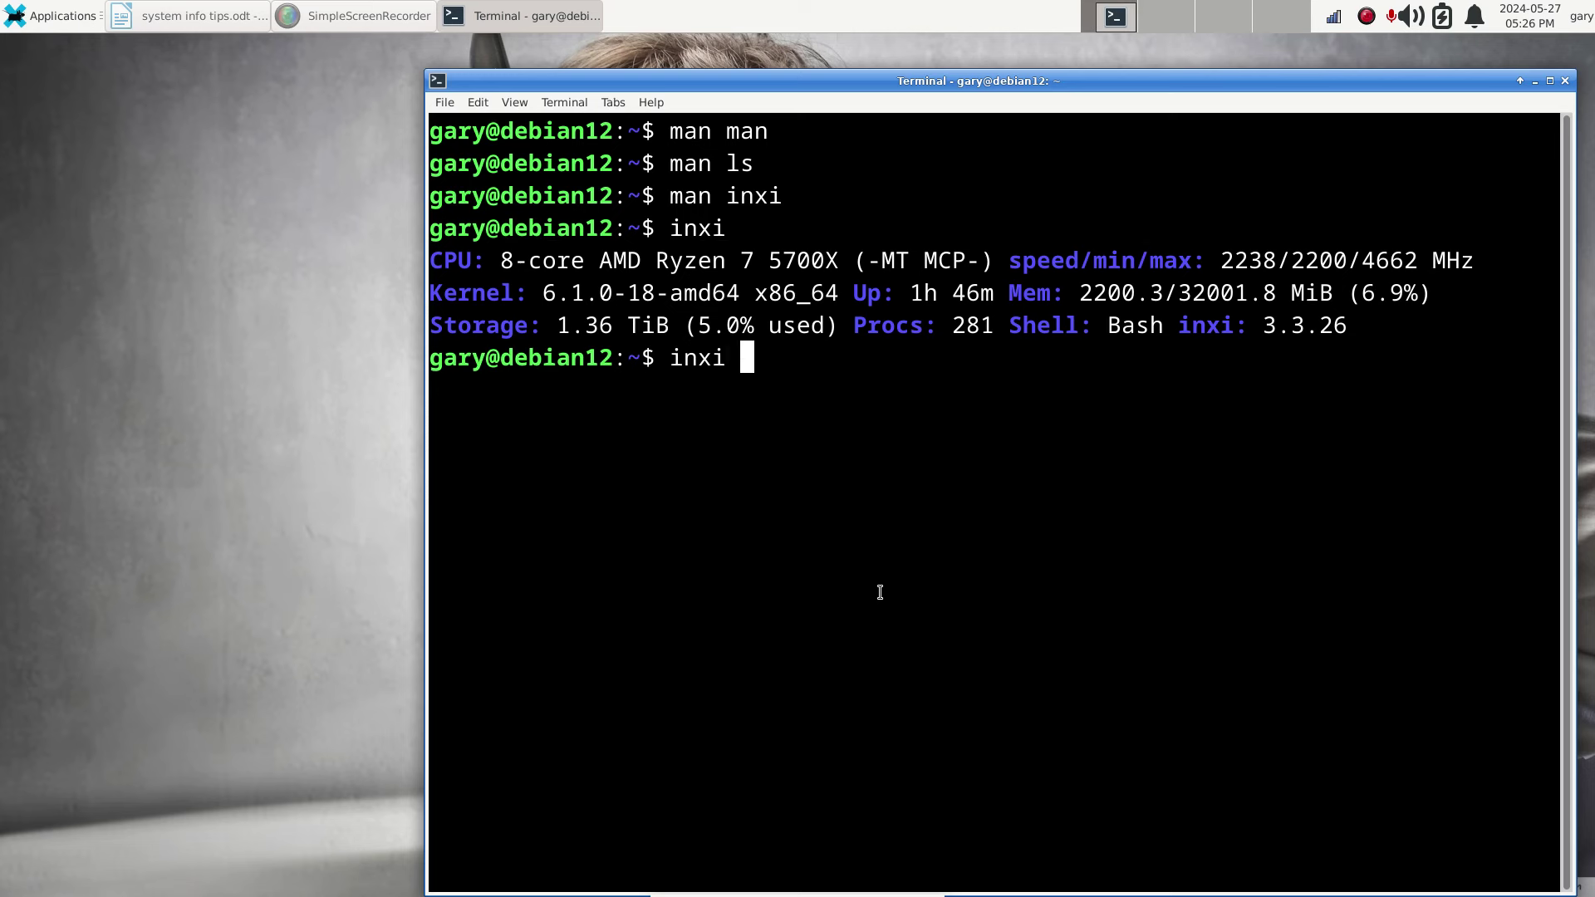
{"action": "type", "text": "-Fxz"}
{"action": "key", "text": "Return"}
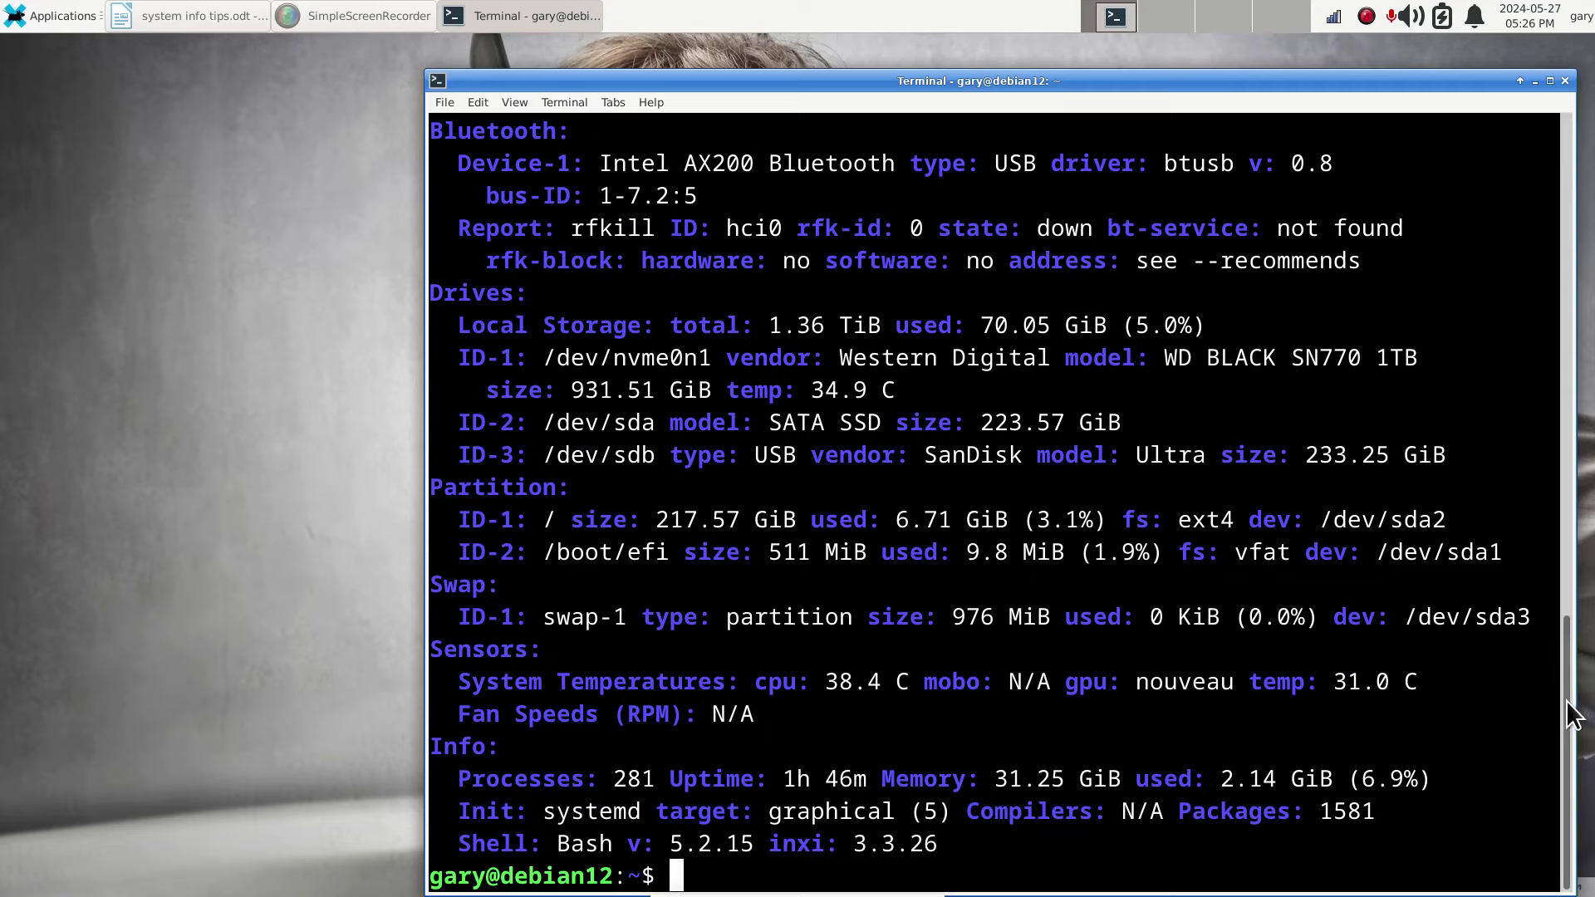
Go back to the start of the detailed report and highlight the inxi command with its -Fxz options.
{"action": "left_click_drag", "start_coordinate": [1577, 712], "coordinate": [1570, 174]}
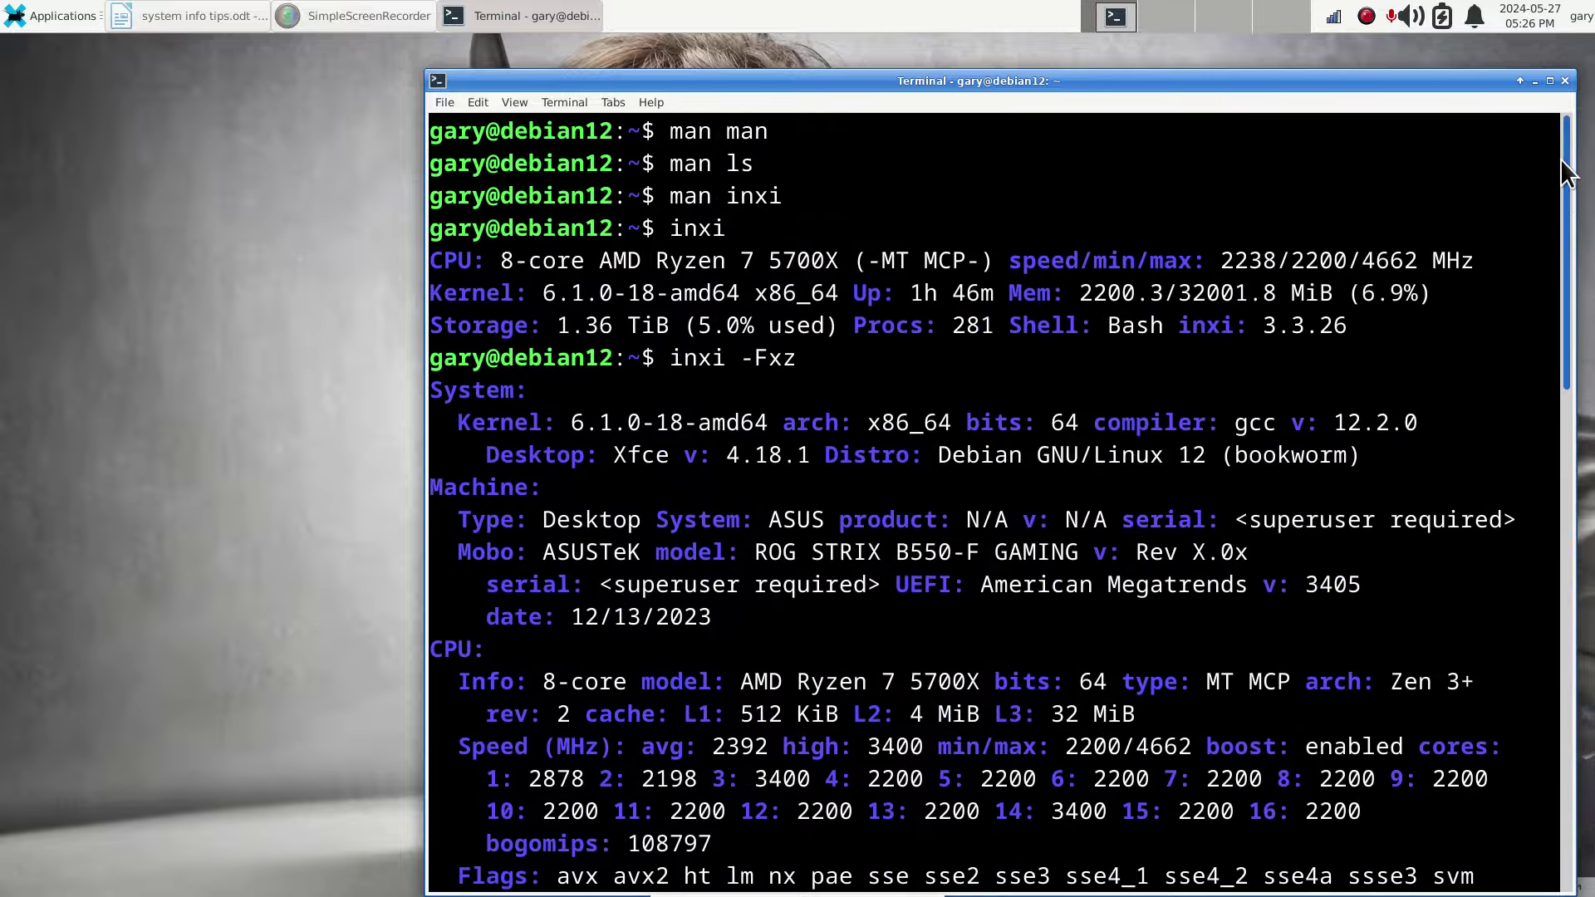
{"action": "double_click", "coordinate": [749, 359]}
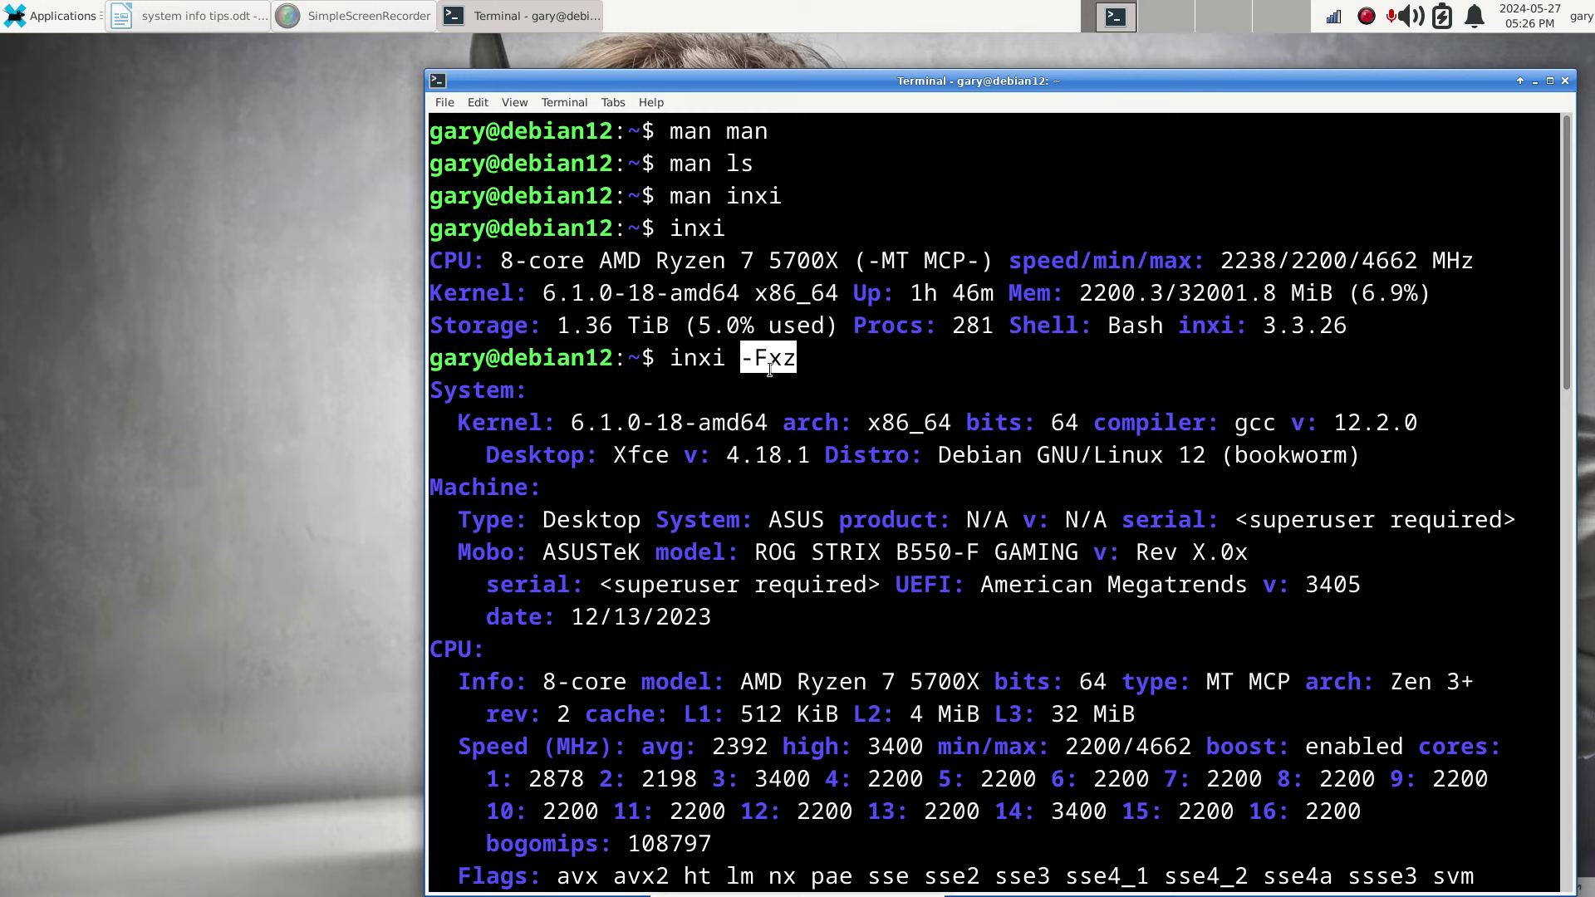
{"action": "left_click_drag", "start_coordinate": [669, 357], "coordinate": [819, 357]}
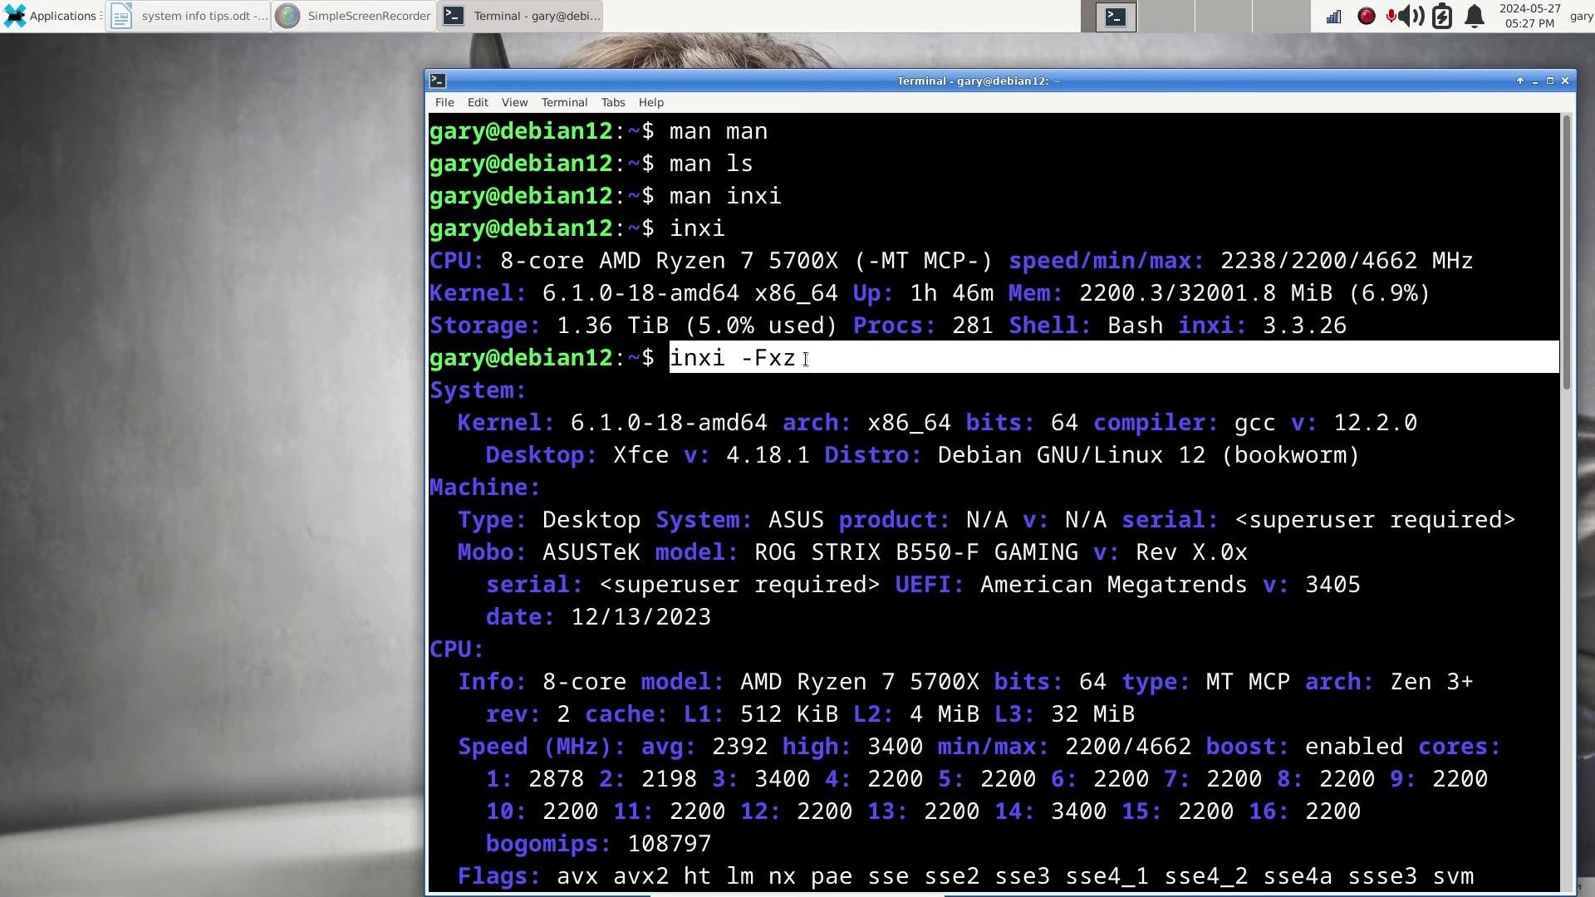
{"action": "left_click", "coordinate": [812, 357]}
{"action": "left_click_drag", "start_coordinate": [743, 357], "coordinate": [799, 359]}
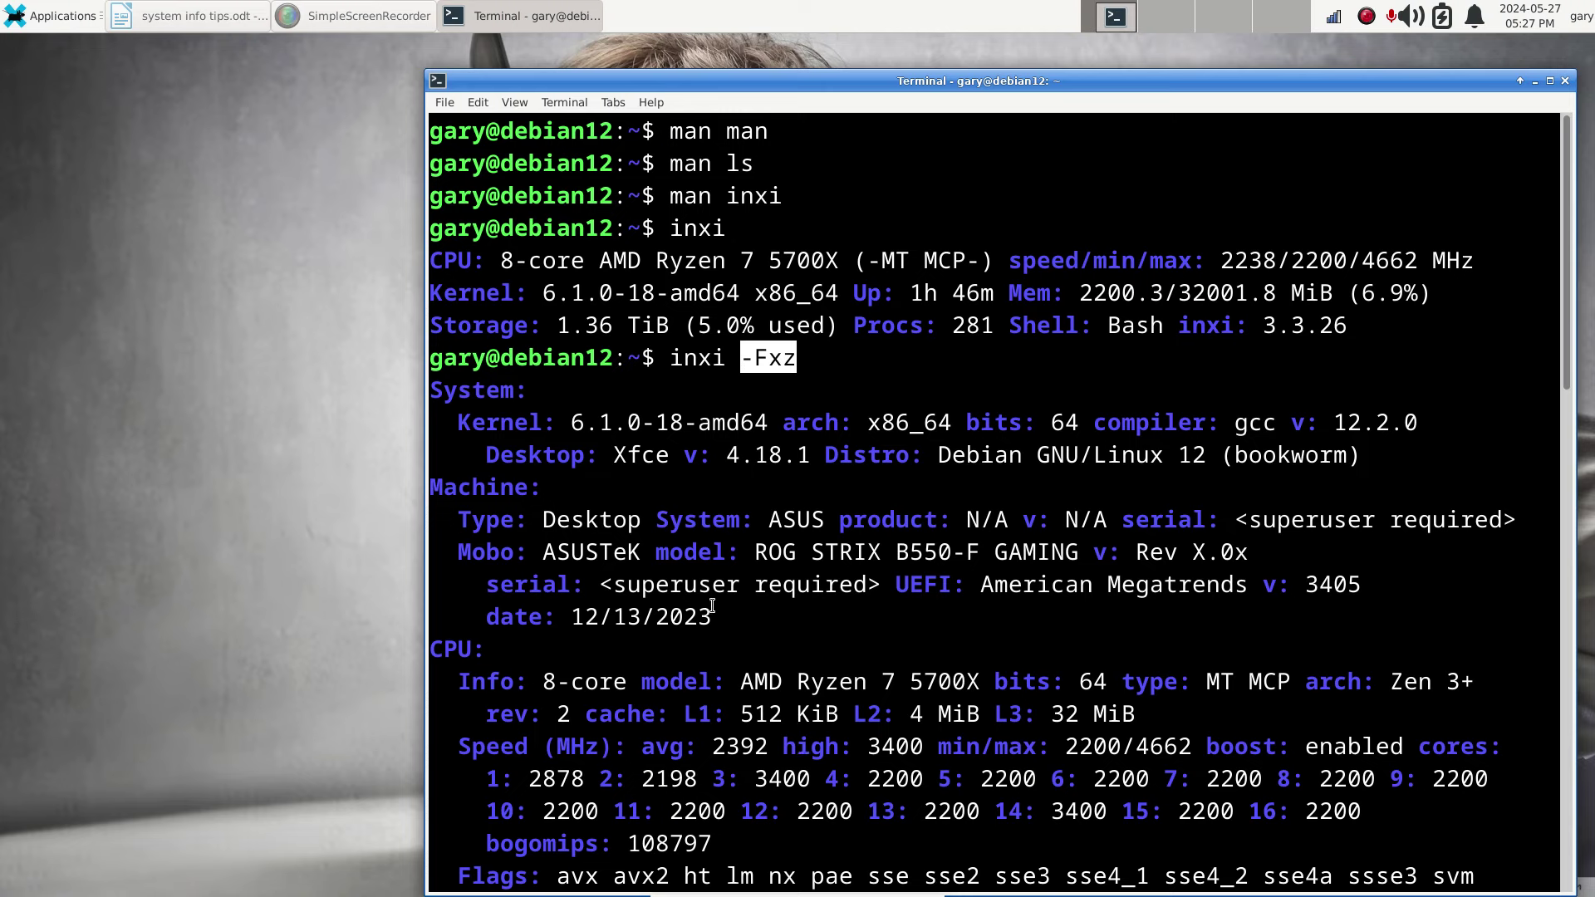
Examine the desktop, distro, bits and architecture entries in the System section of the detailed inxi report.
{"action": "left_click_drag", "start_coordinate": [570, 423], "coordinate": [812, 457]}
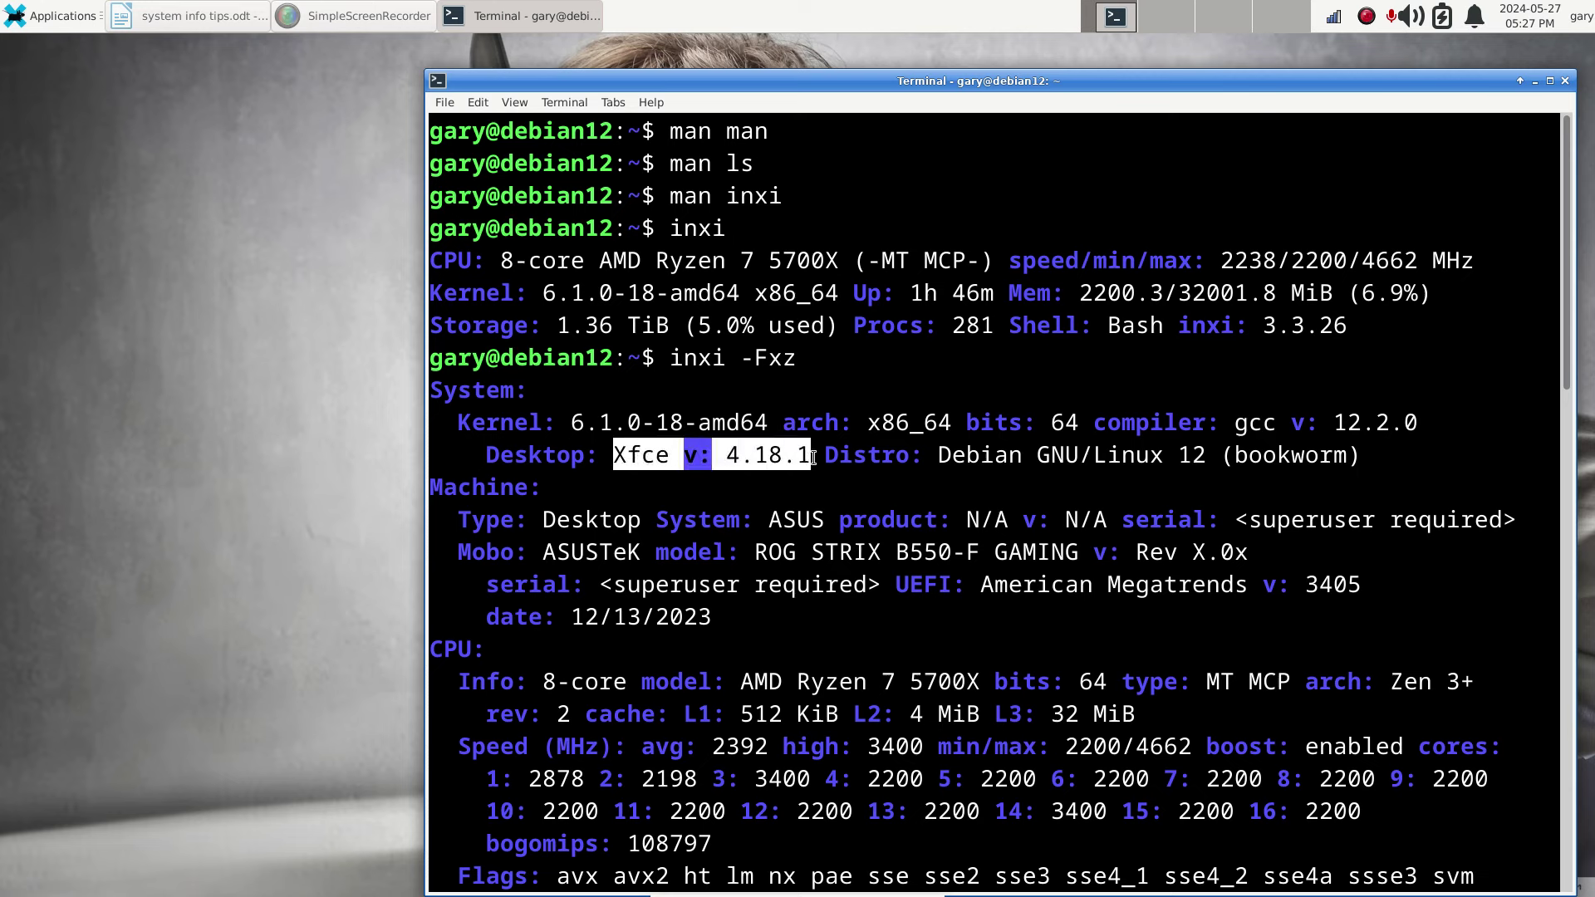
{"action": "left_click_drag", "start_coordinate": [936, 455], "coordinate": [1373, 455]}
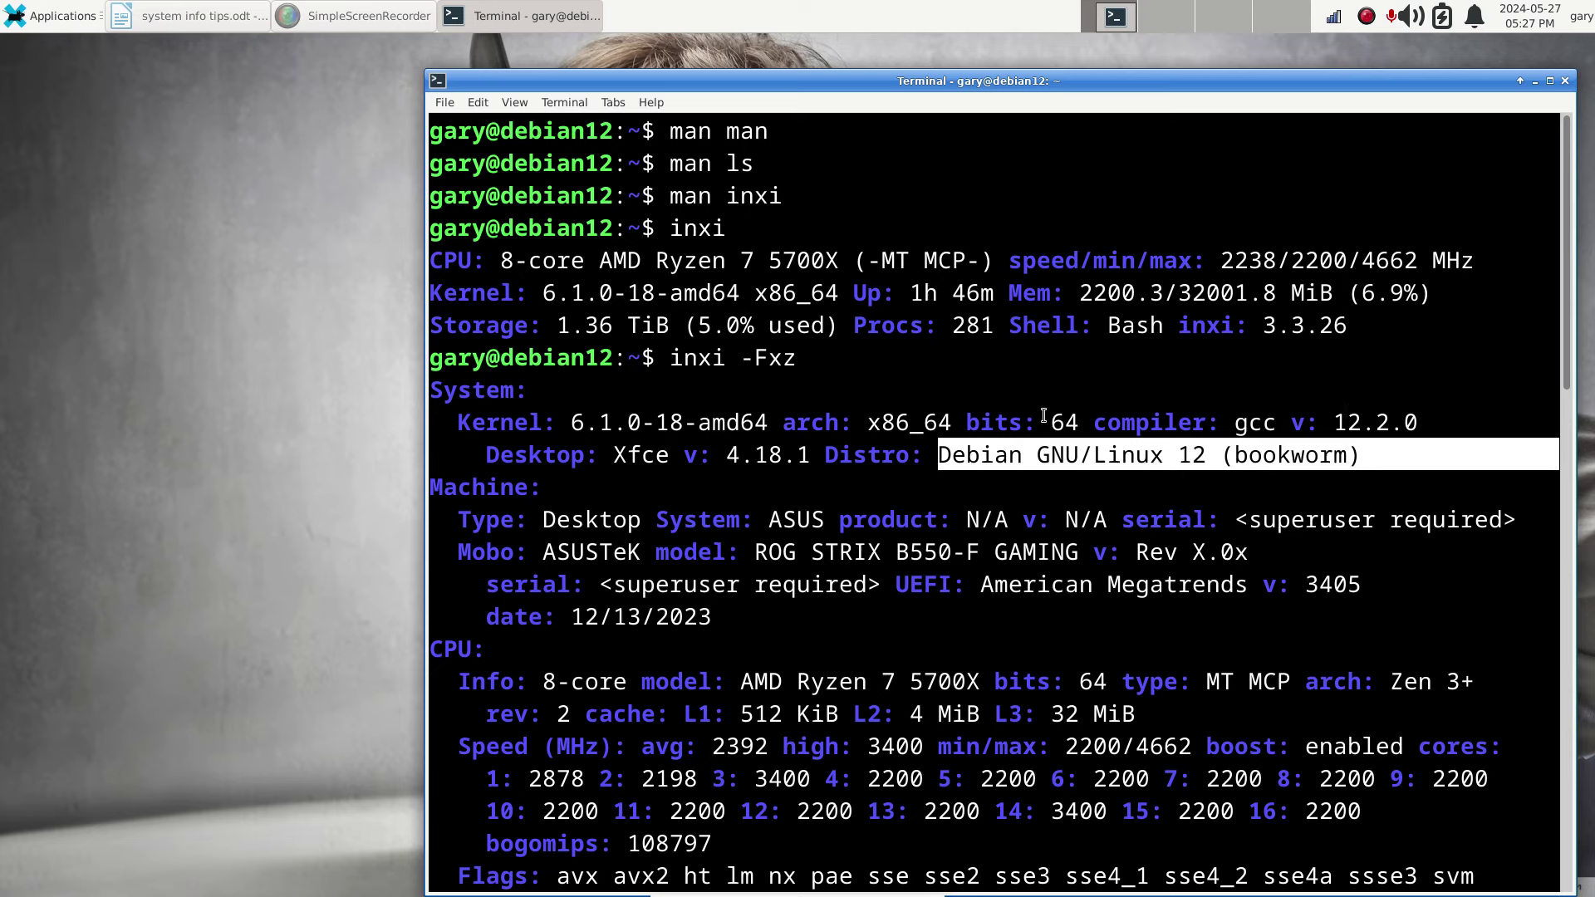
{"action": "left_click_drag", "start_coordinate": [1044, 412], "coordinate": [1077, 422]}
{"action": "left_click_drag", "start_coordinate": [925, 421], "coordinate": [951, 421]}
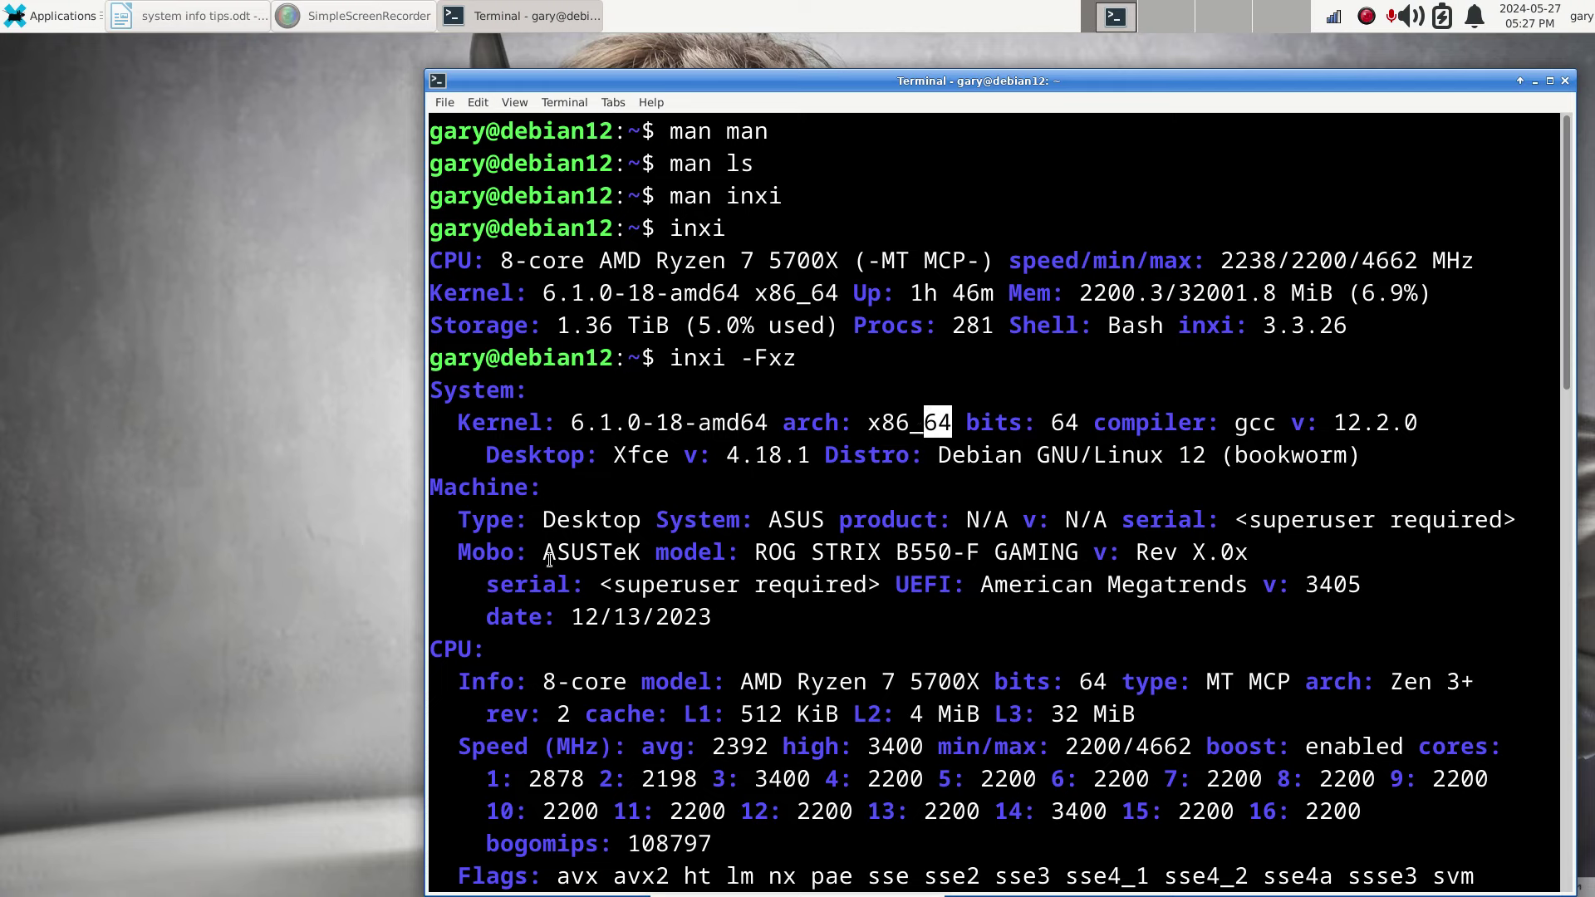
Examine the type, system and motherboard manufacturer entries in the Machine section of the report.
{"action": "left_click_drag", "start_coordinate": [544, 520], "coordinate": [641, 518]}
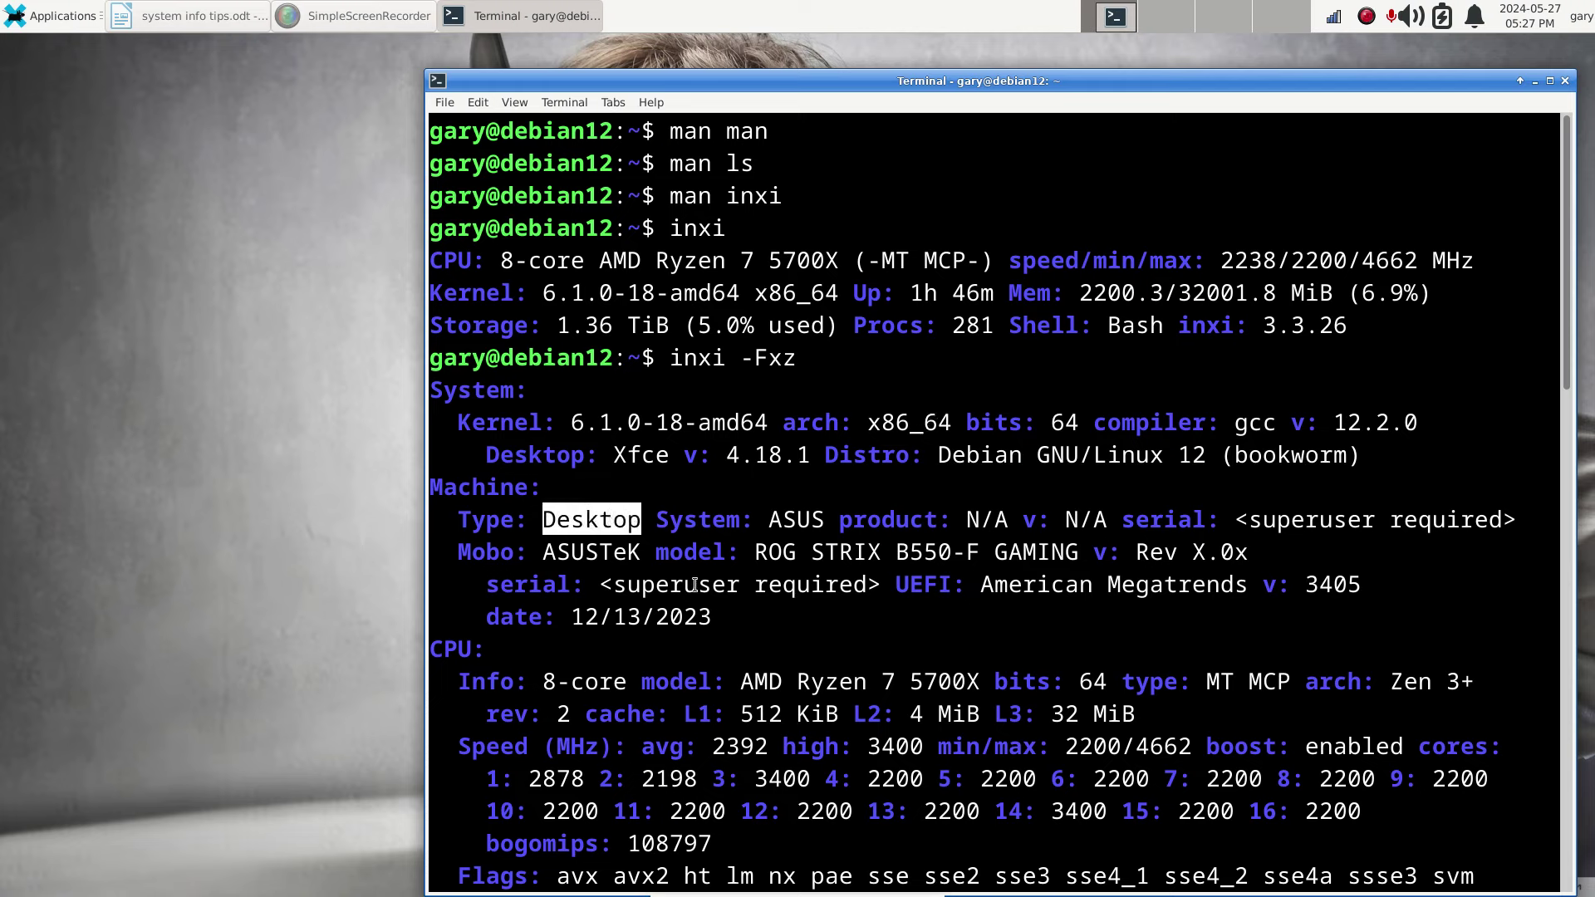
{"action": "left_click_drag", "start_coordinate": [770, 519], "coordinate": [824, 519]}
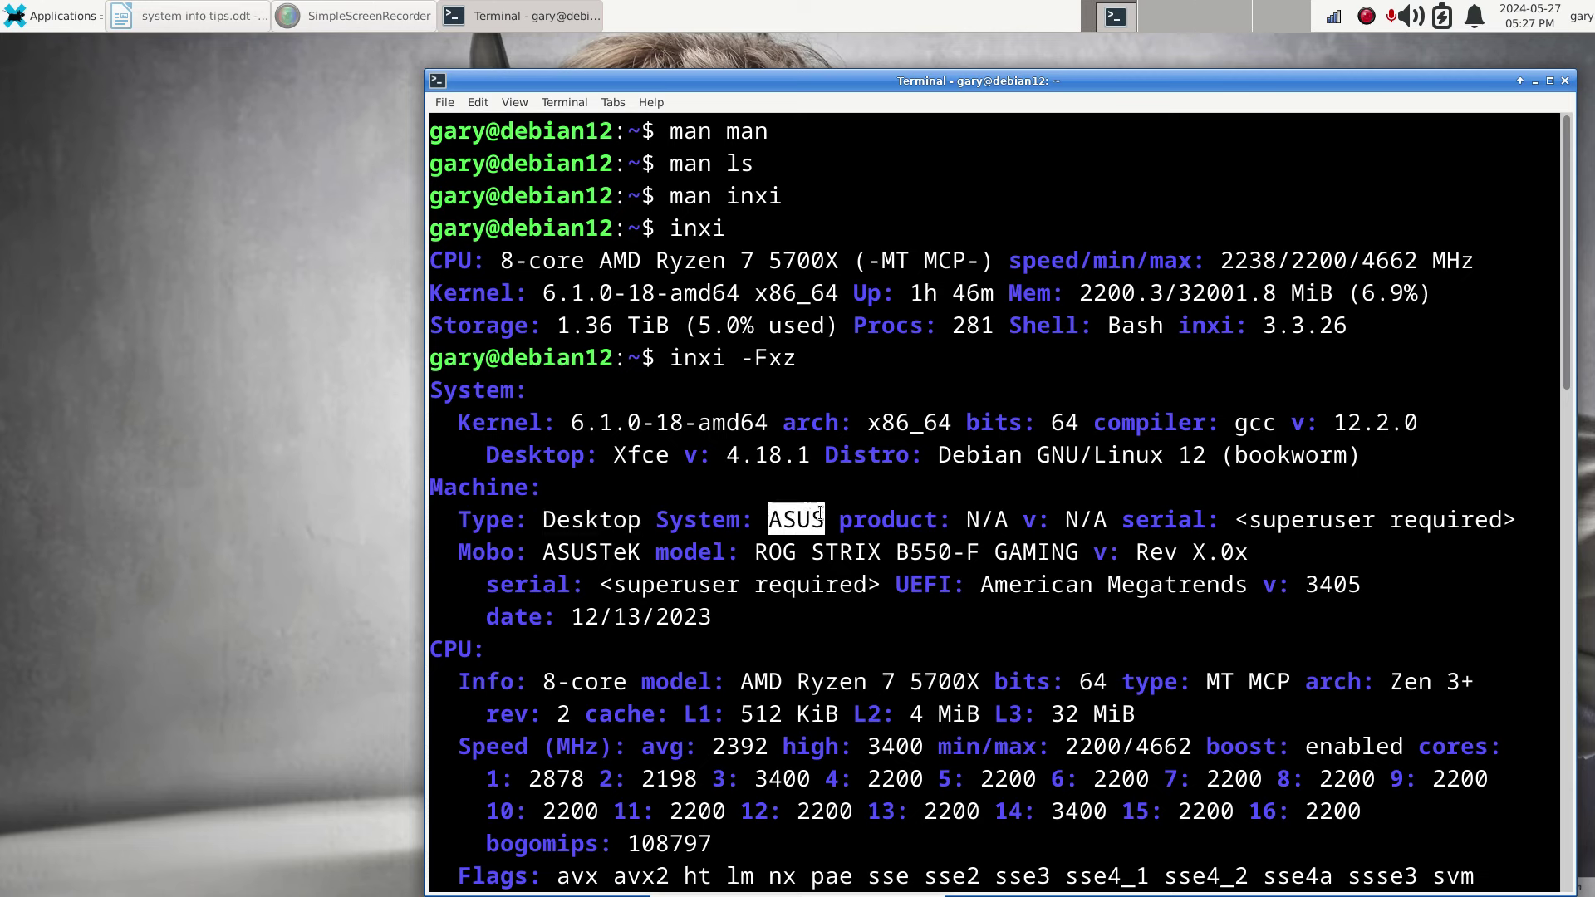
{"action": "left_click_drag", "start_coordinate": [464, 555], "coordinate": [655, 553]}
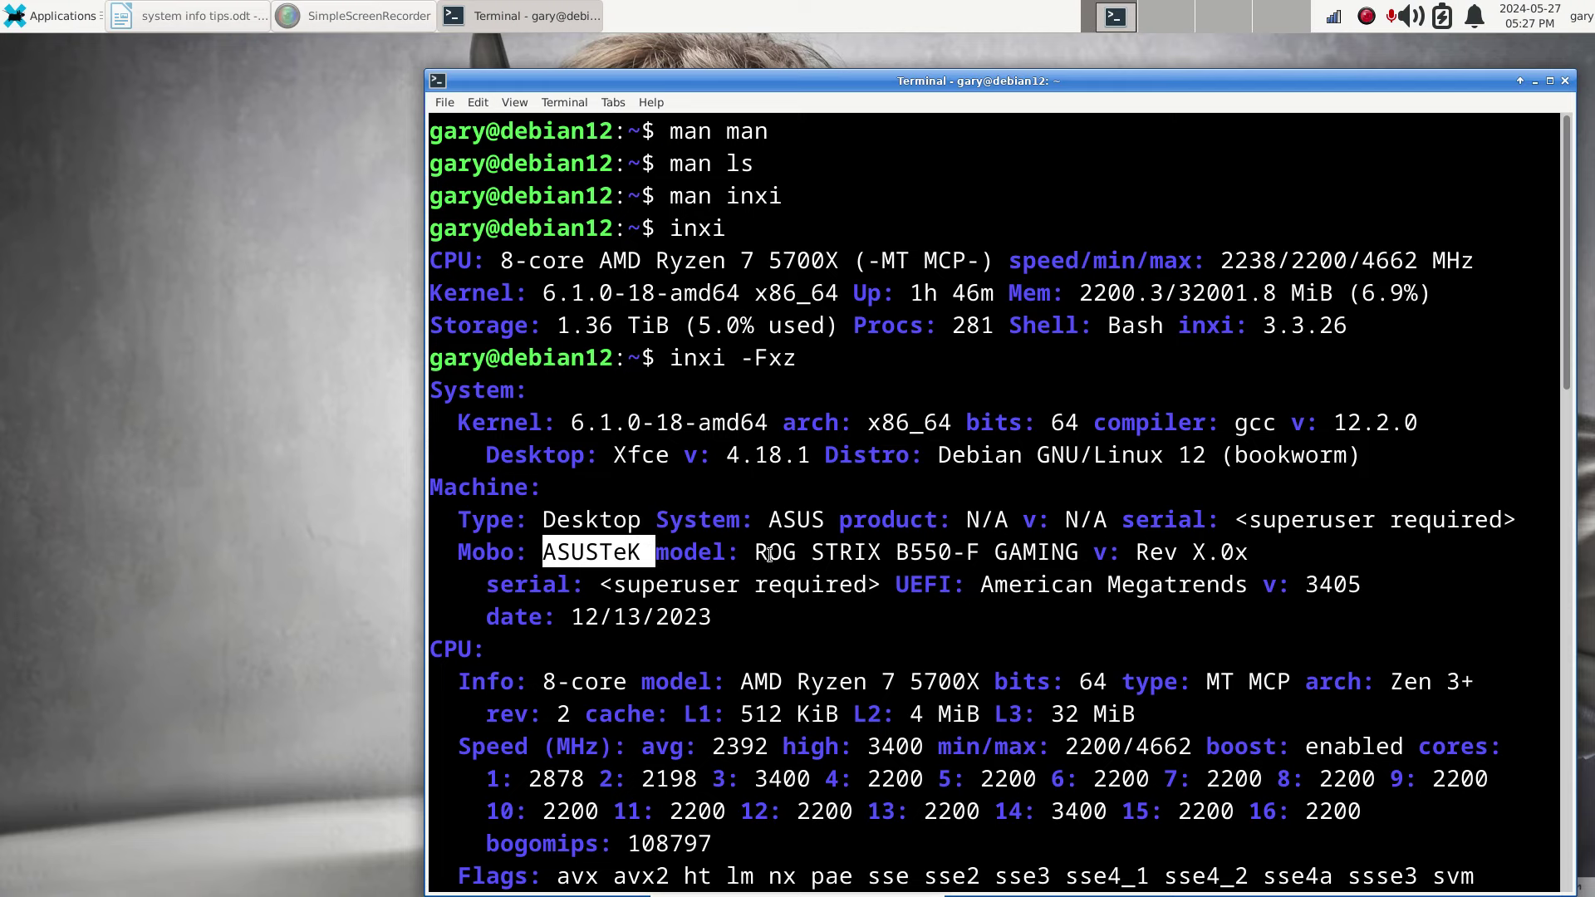
Copy the motherboard model "ROG STRIX B550-F GAMING" from the Machine section.
{"action": "left_click_drag", "start_coordinate": [757, 551], "coordinate": [1079, 552]}
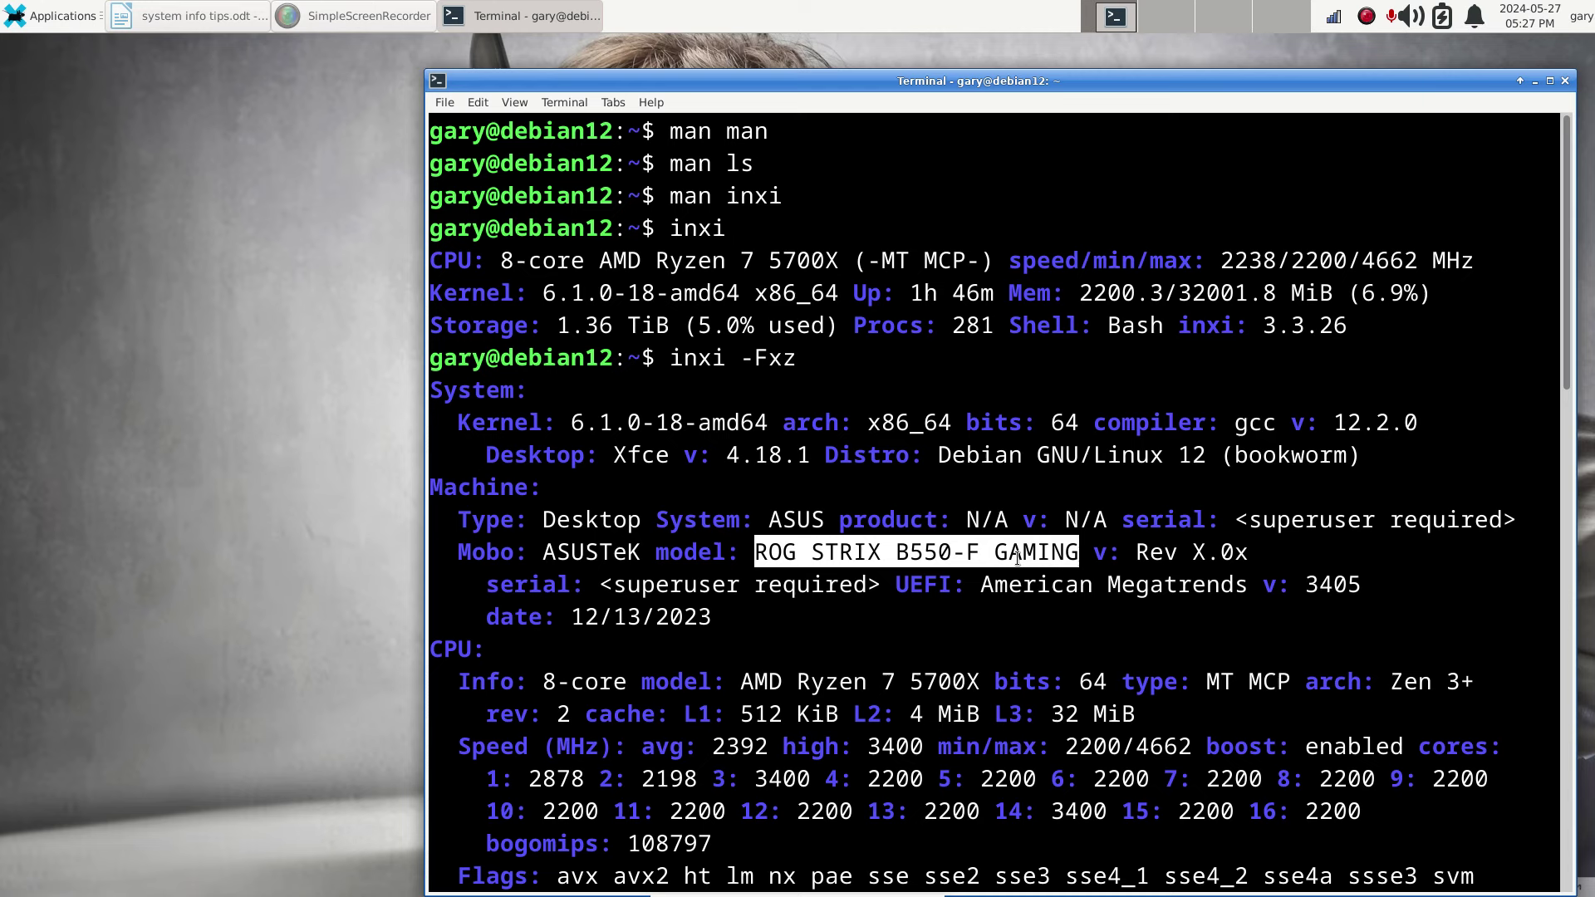
{"action": "right_click", "coordinate": [844, 546]}
{"action": "left_click", "coordinate": [911, 600]}
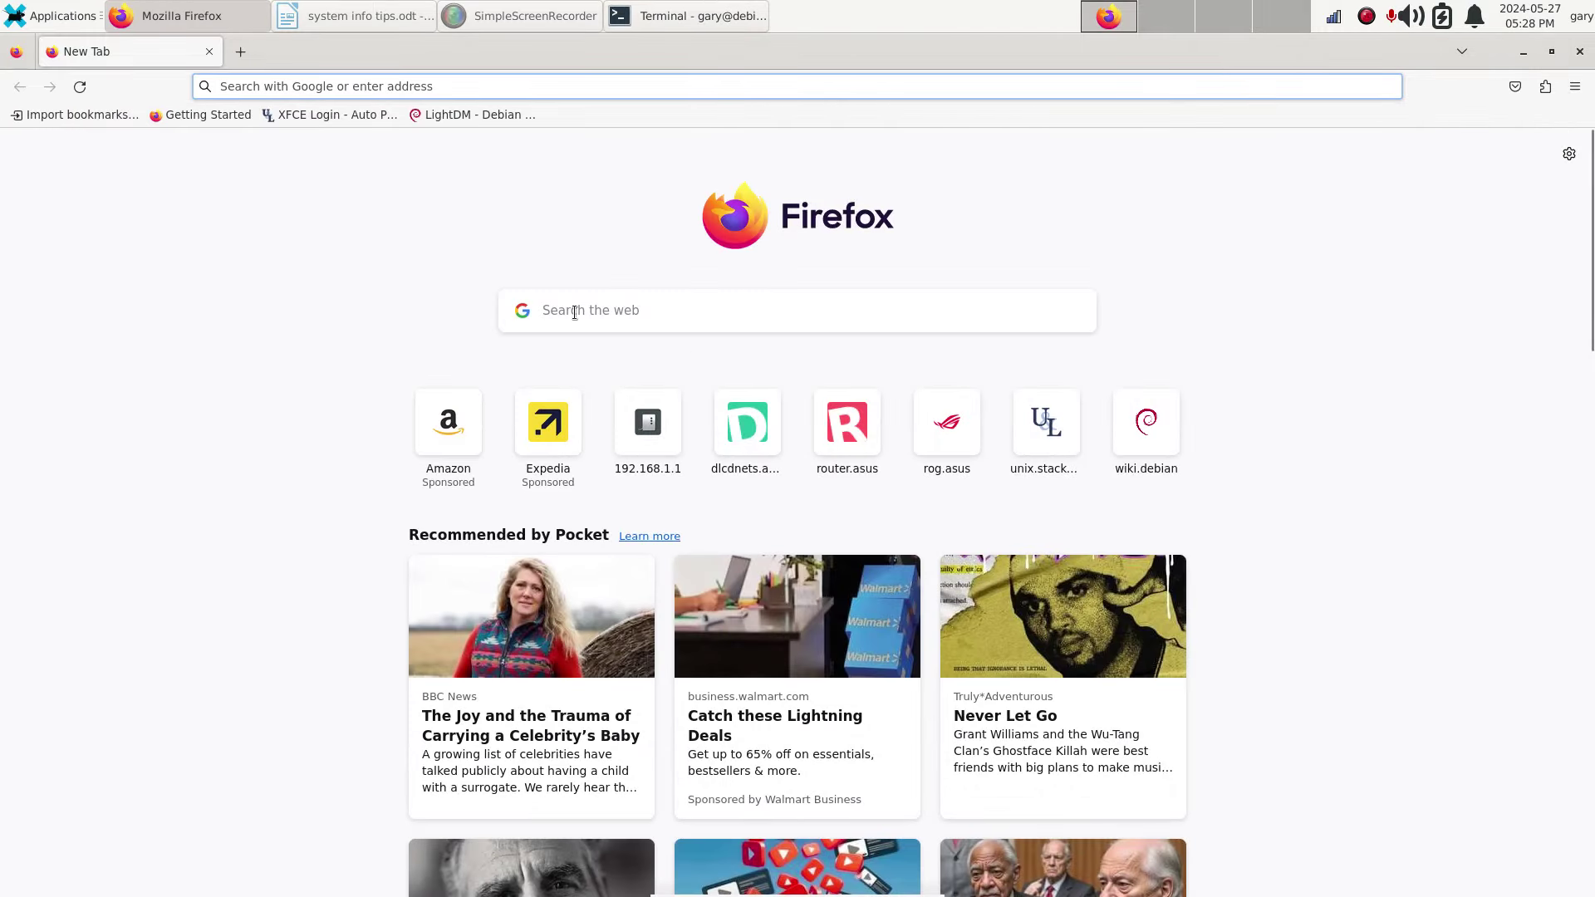
Search Google for the copied "ROG STRIX B550-F GAMING" model and open the matching ASUS ROG product page.
{"action": "right_click", "coordinate": [573, 305]}
{"action": "left_click", "coordinate": [616, 407]}
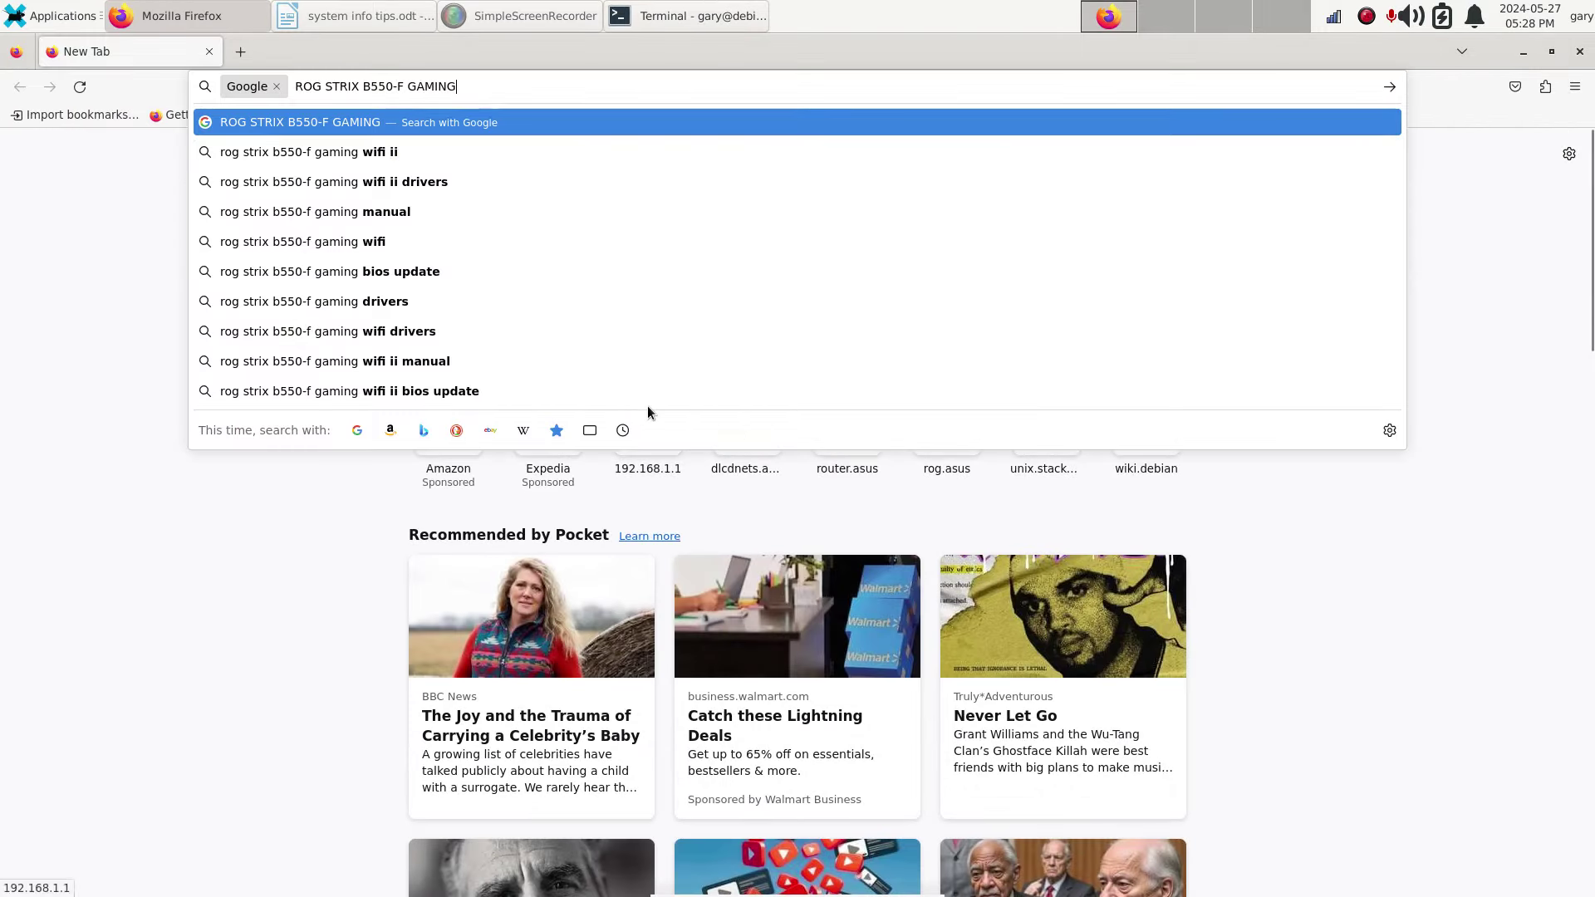
{"action": "key", "text": "Return"}
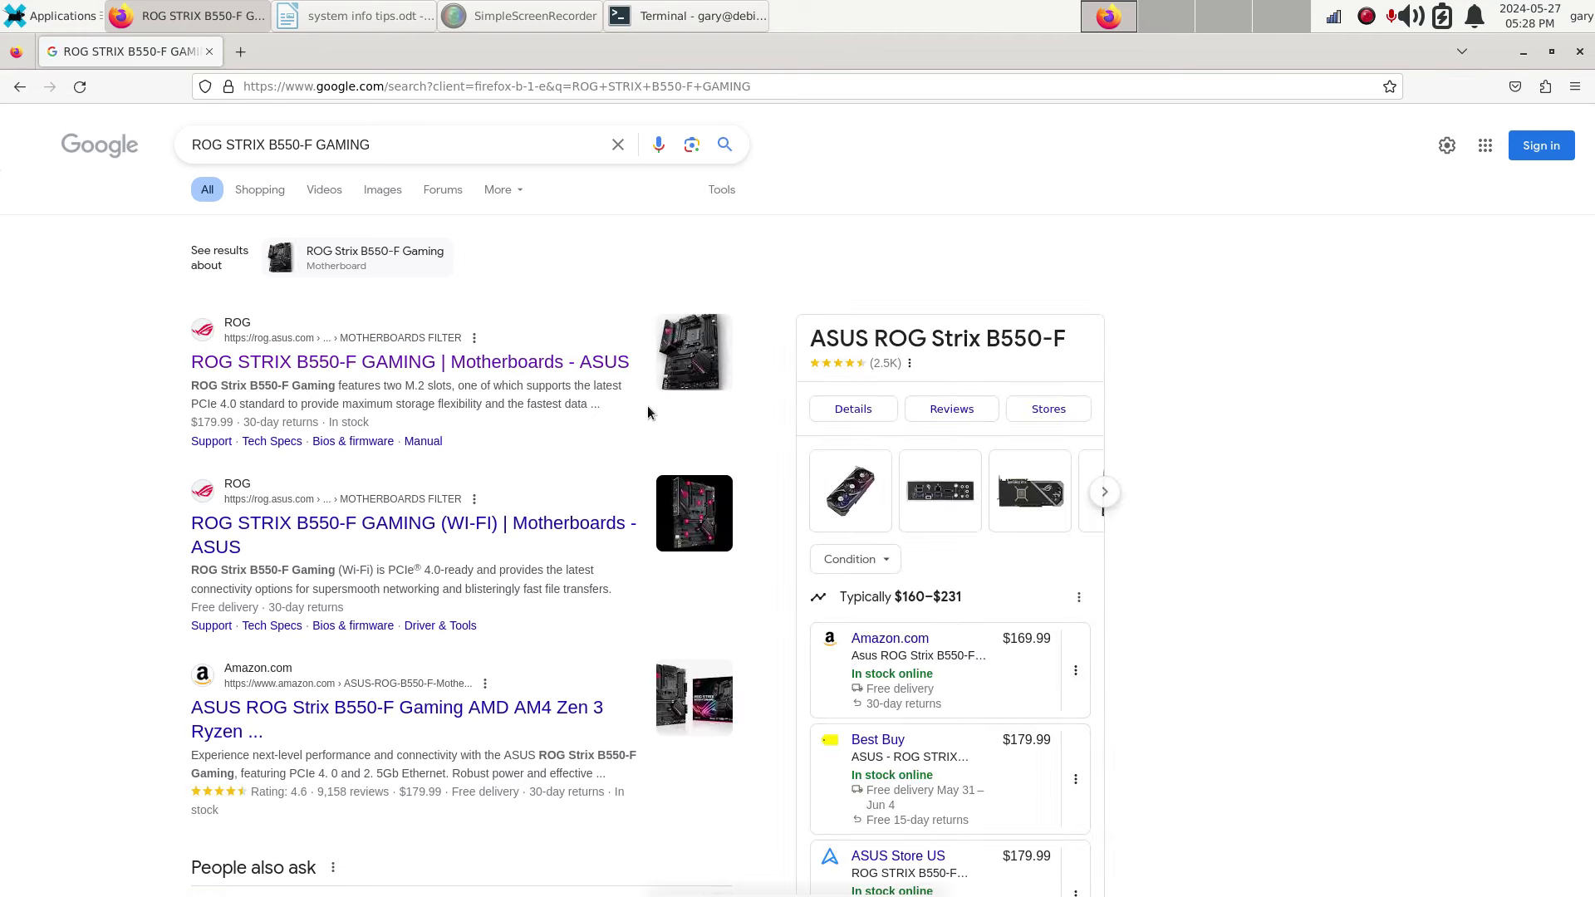
{"action": "left_click", "coordinate": [304, 362]}
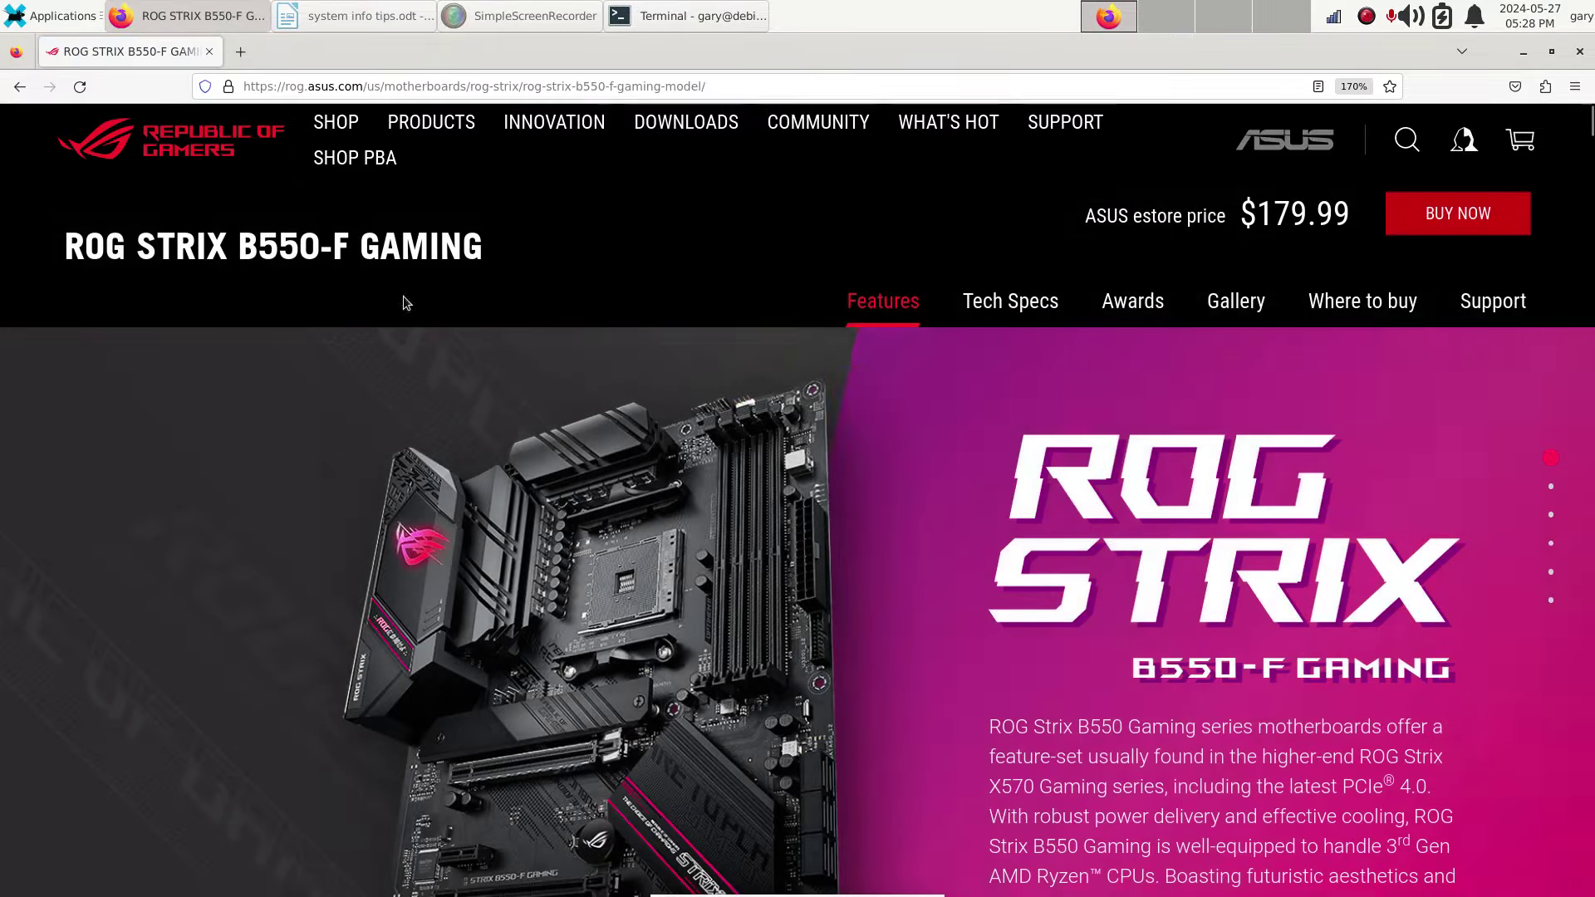
Highlight the motherboard manufacturer in the terminal's inxi report and look over the overview on the ASUS product page in Firefox.
{"action": "left_click", "coordinate": [711, 16]}
{"action": "left_click_drag", "start_coordinate": [542, 552], "coordinate": [628, 553]}
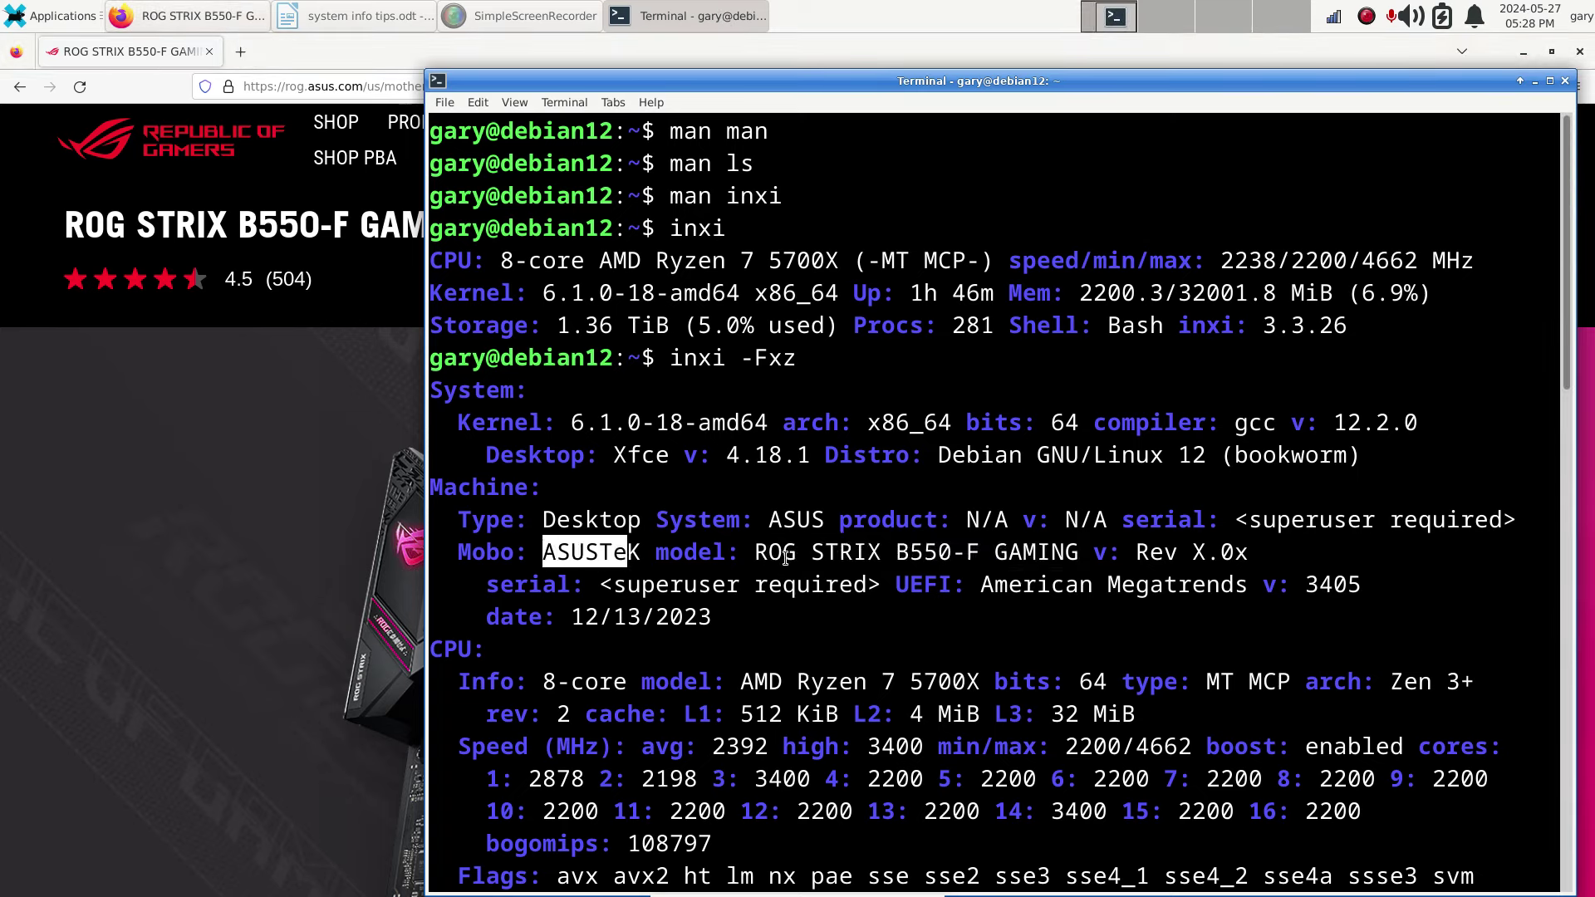
{"action": "left_click", "coordinate": [269, 392]}
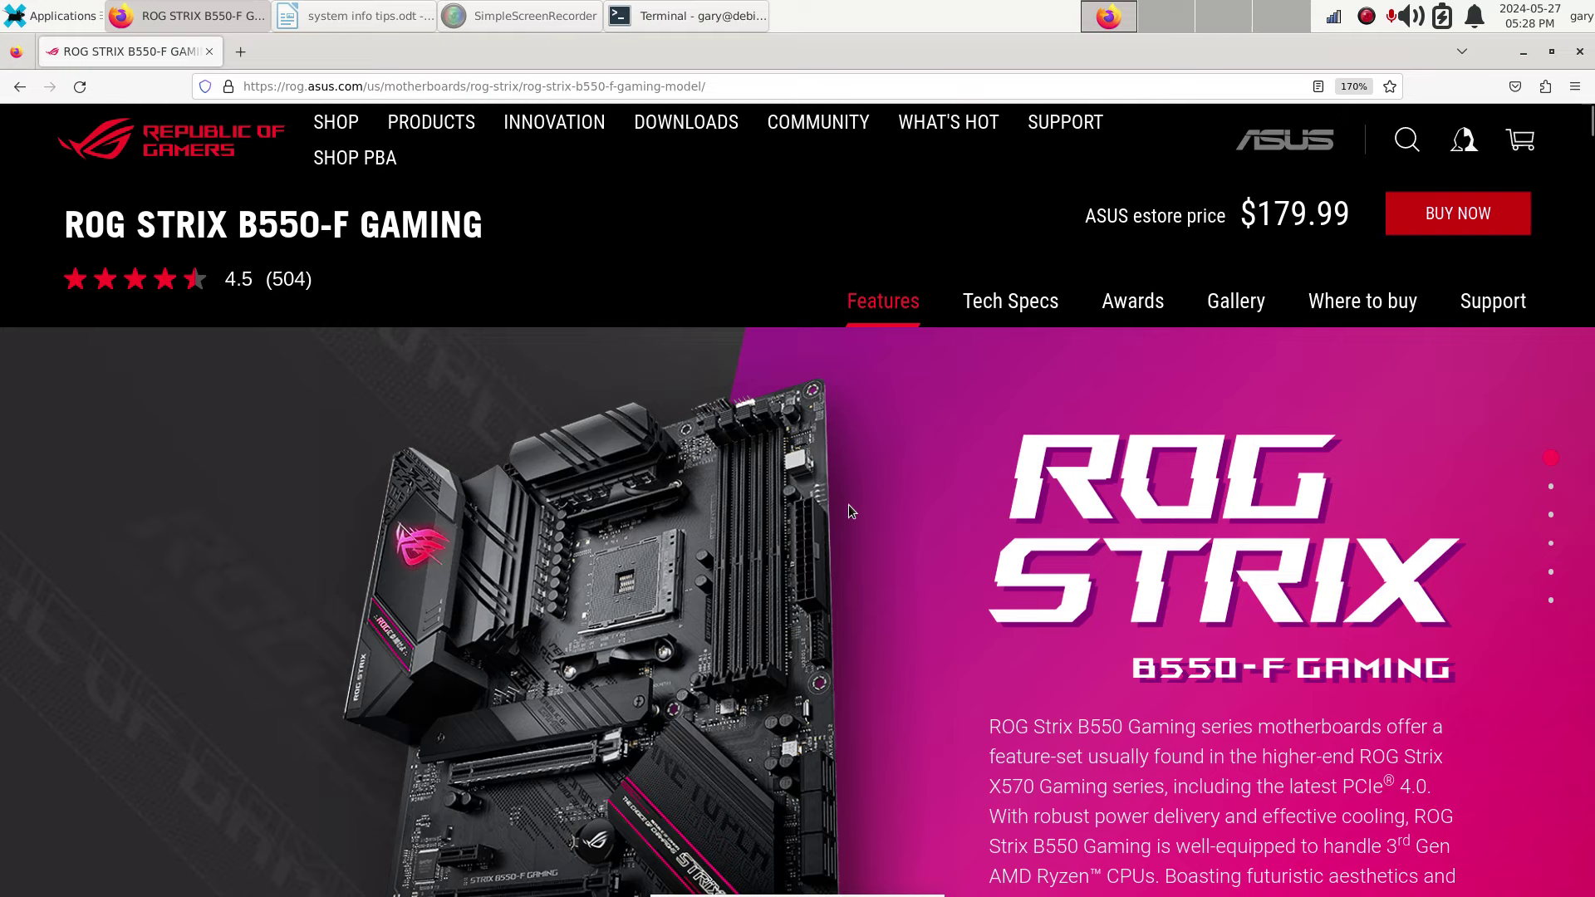
{"action": "scroll", "coordinate": [869, 498], "scroll_direction": "down", "scroll_amount": 3}
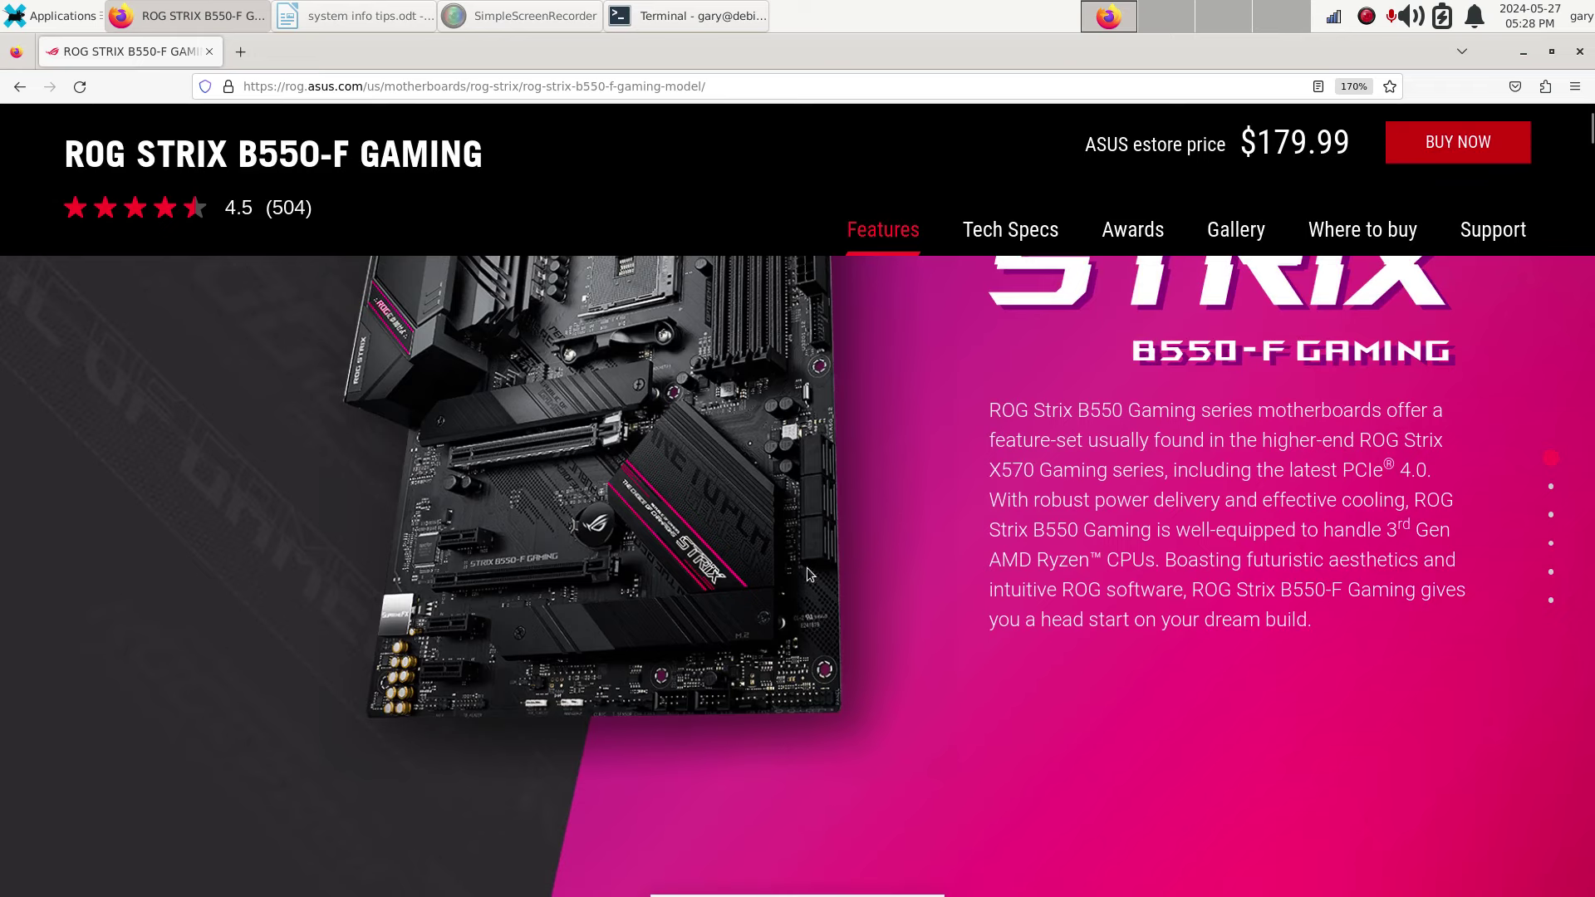
{"action": "scroll", "coordinate": [892, 541], "scroll_direction": "up", "scroll_amount": 3}
{"action": "scroll", "coordinate": [892, 542], "scroll_direction": "down", "scroll_amount": 3}
Highlight the motherboard model in the terminal's inxi report and open HardInfo's System Information summary for comparison.
{"action": "left_click", "coordinate": [675, 18]}
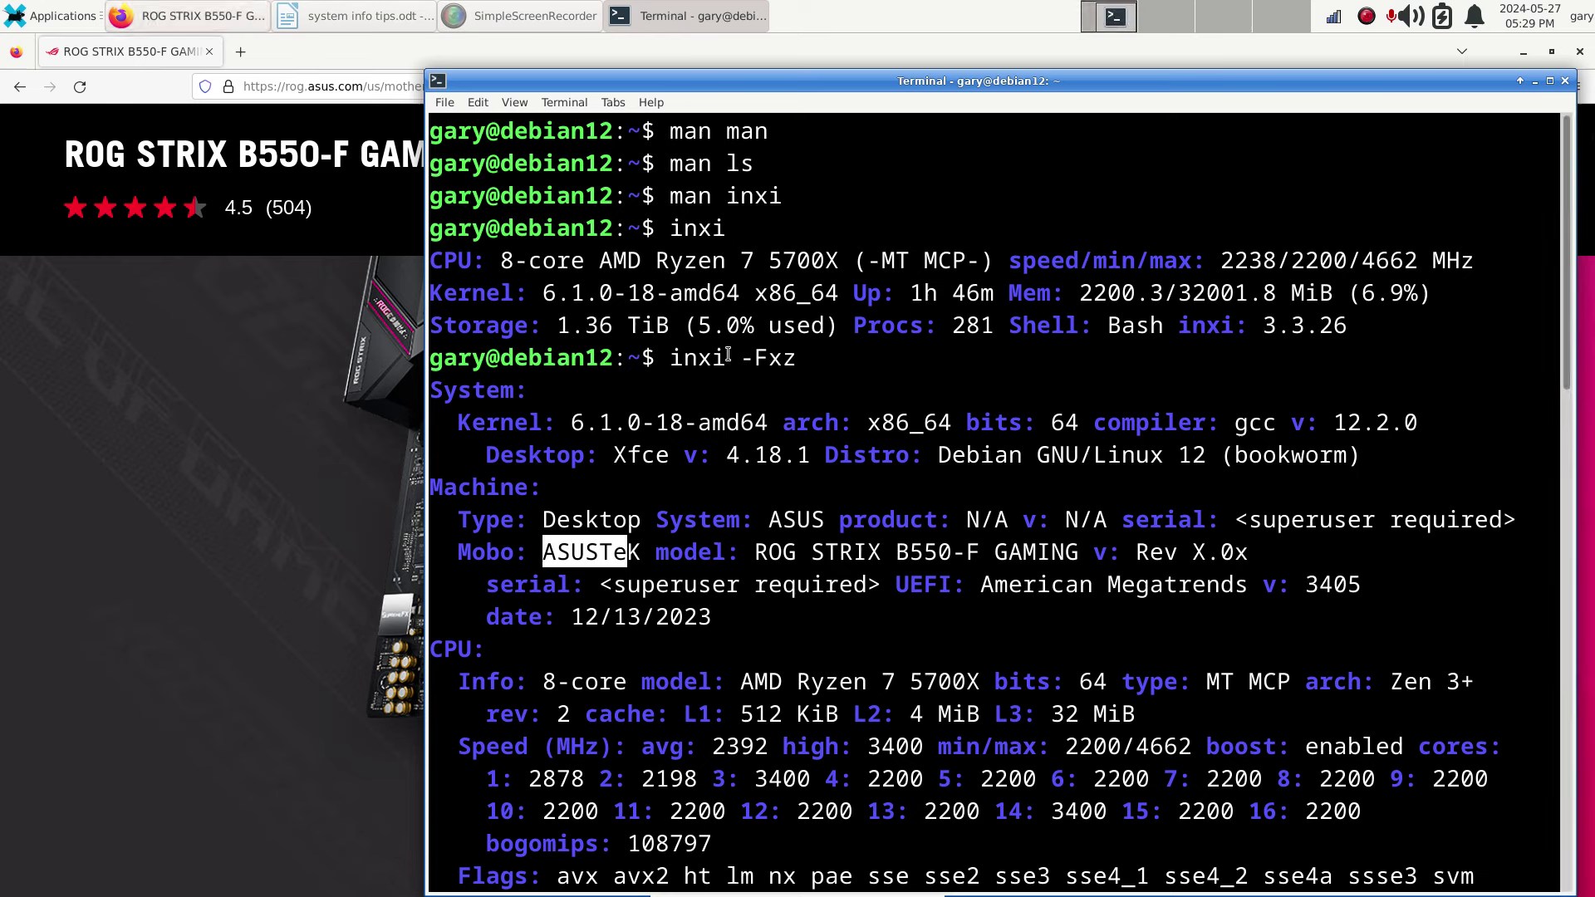
{"action": "left_click_drag", "start_coordinate": [756, 552], "coordinate": [1080, 552]}
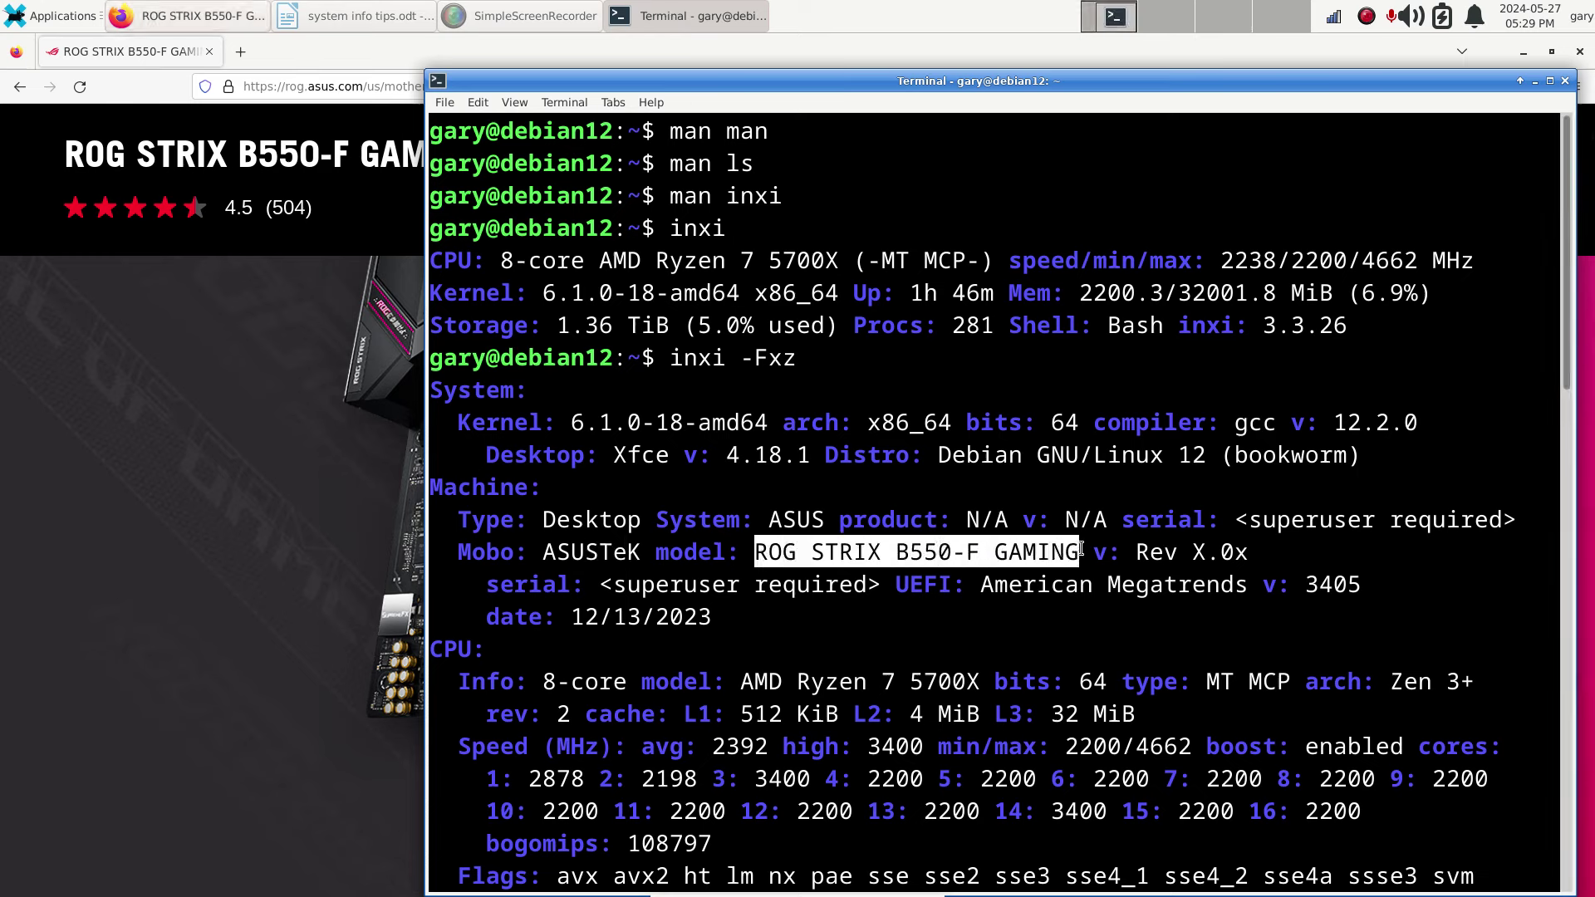
{"action": "right_click", "coordinate": [911, 553]}
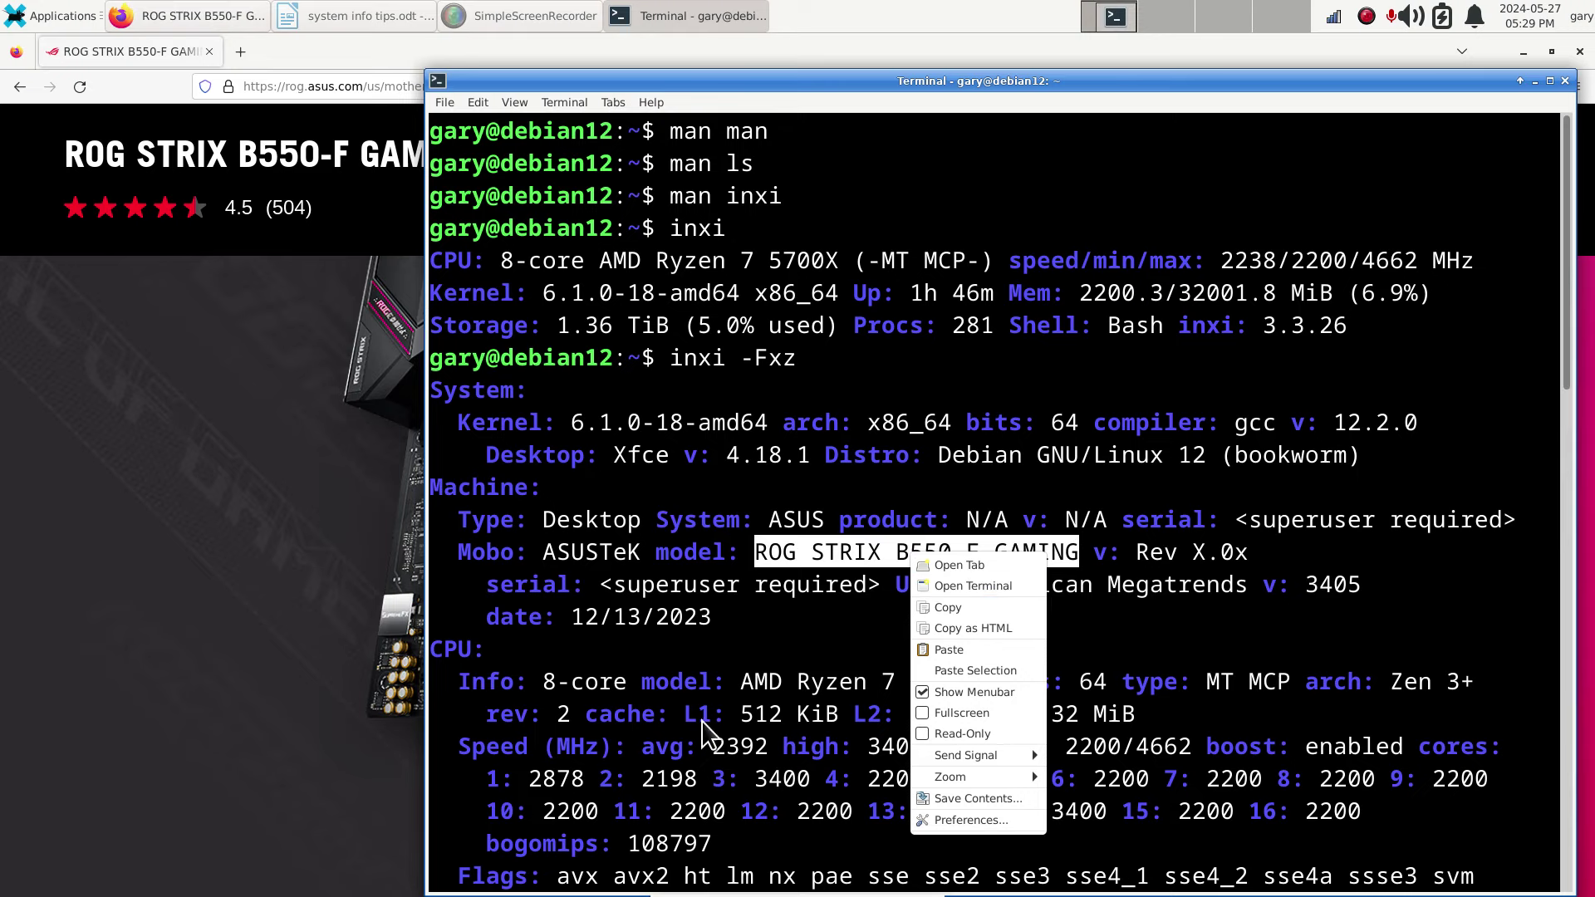
{"action": "left_click", "coordinate": [752, 573]}
{"action": "left_click", "coordinate": [754, 879]}
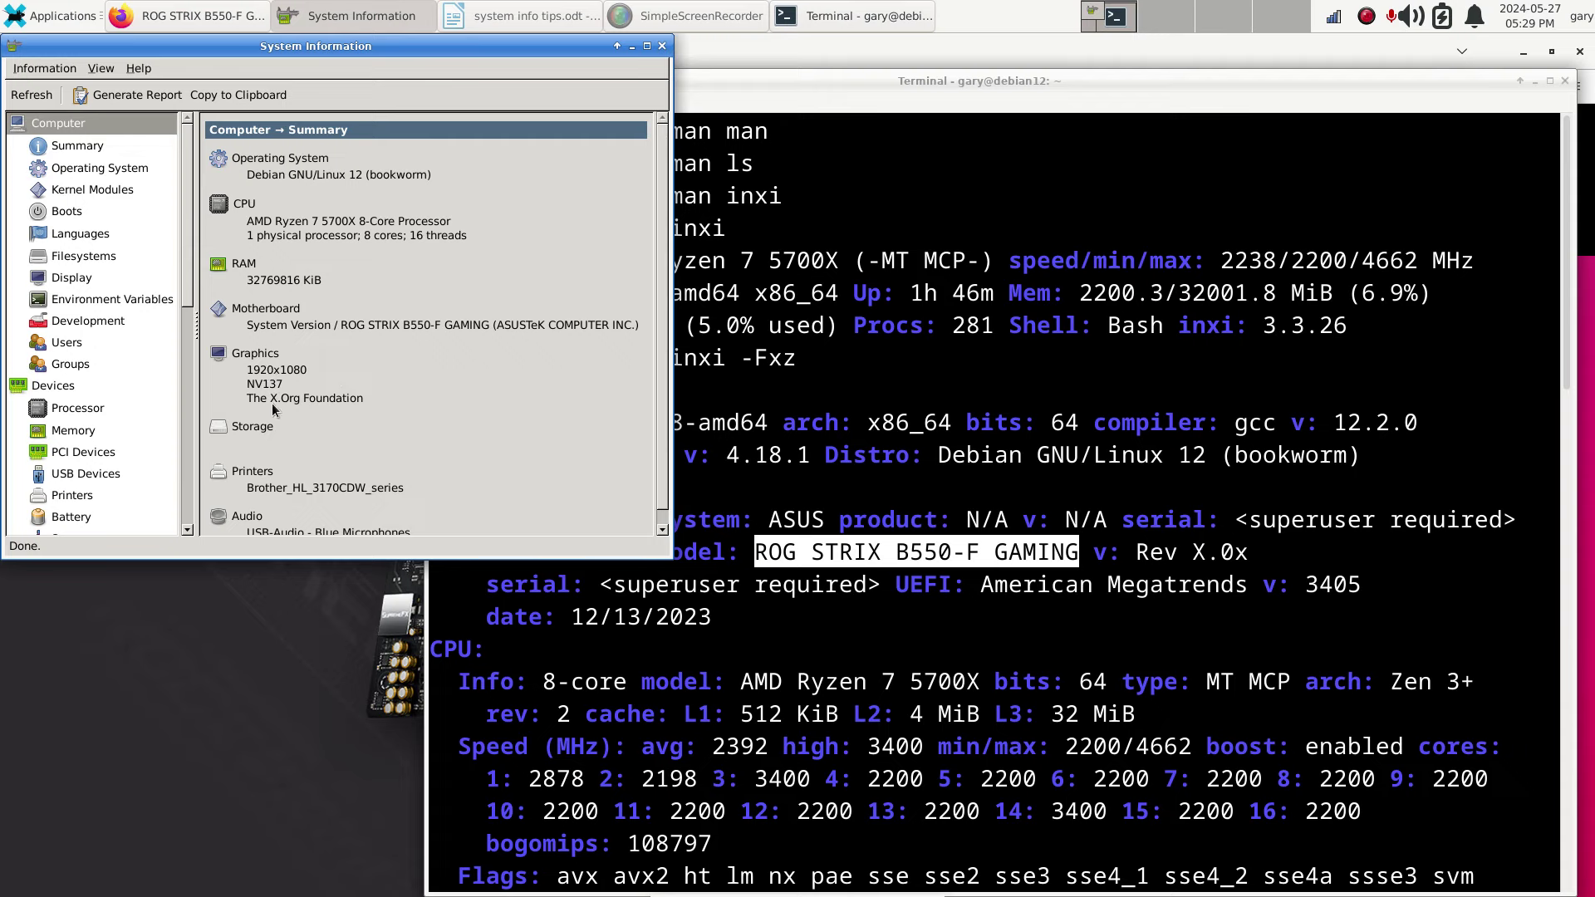
Return to the terminal and highlight the processor model in the CPU section of the inxi report.
{"action": "left_click", "coordinate": [878, 481]}
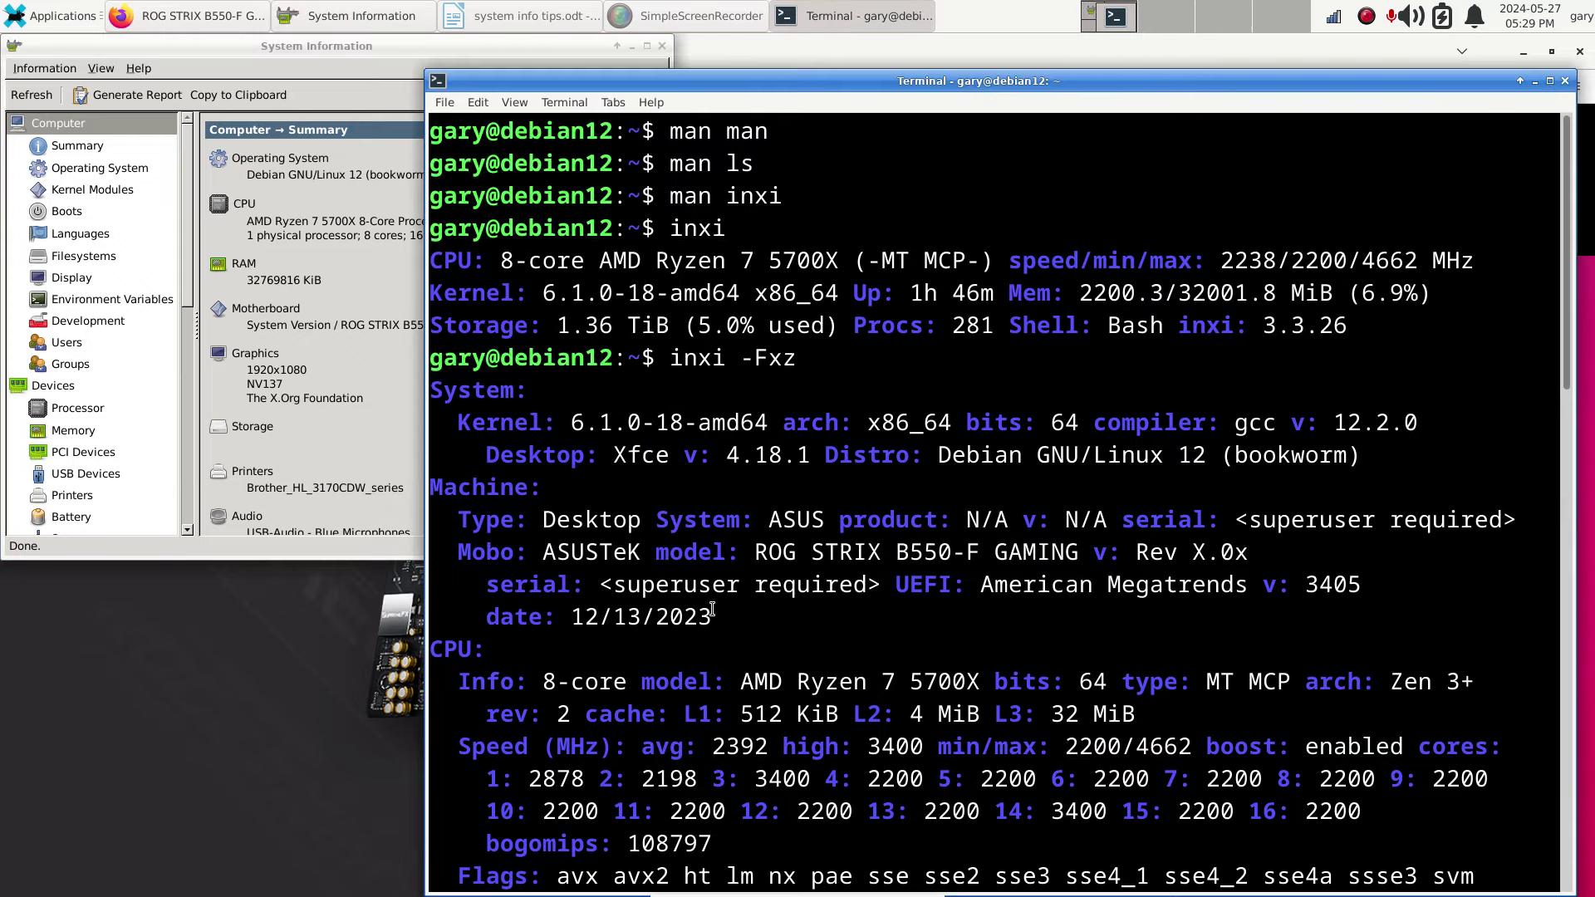
{"action": "scroll", "coordinate": [712, 609], "scroll_direction": "down", "scroll_amount": 2}
{"action": "scroll", "coordinate": [713, 609], "scroll_direction": "down", "scroll_amount": 2}
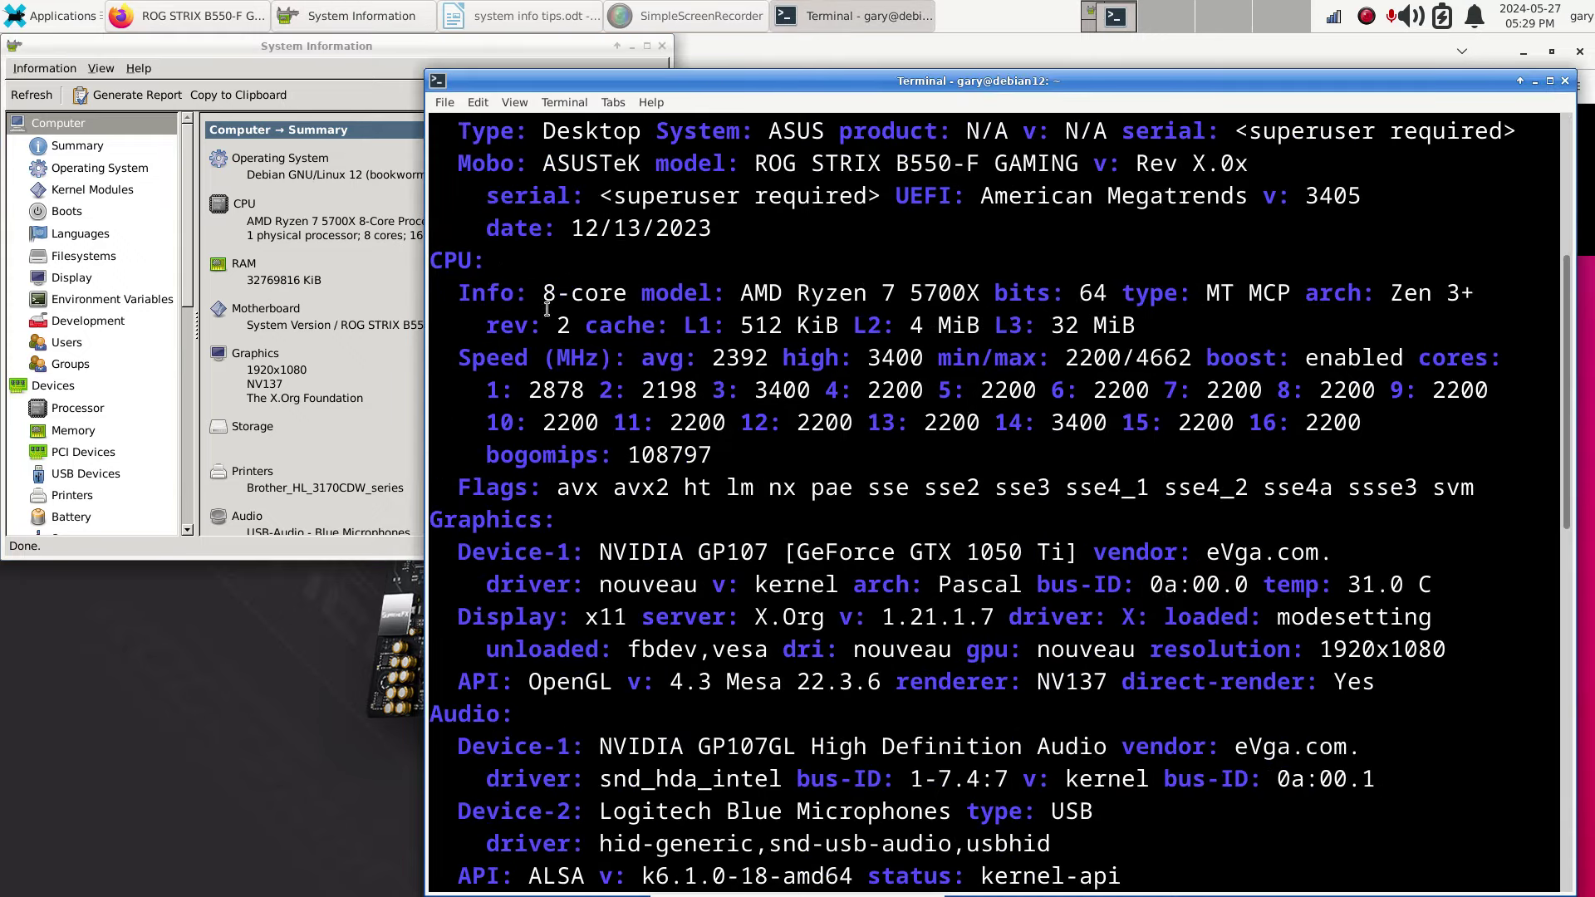
{"action": "left_click_drag", "start_coordinate": [740, 292], "coordinate": [977, 293]}
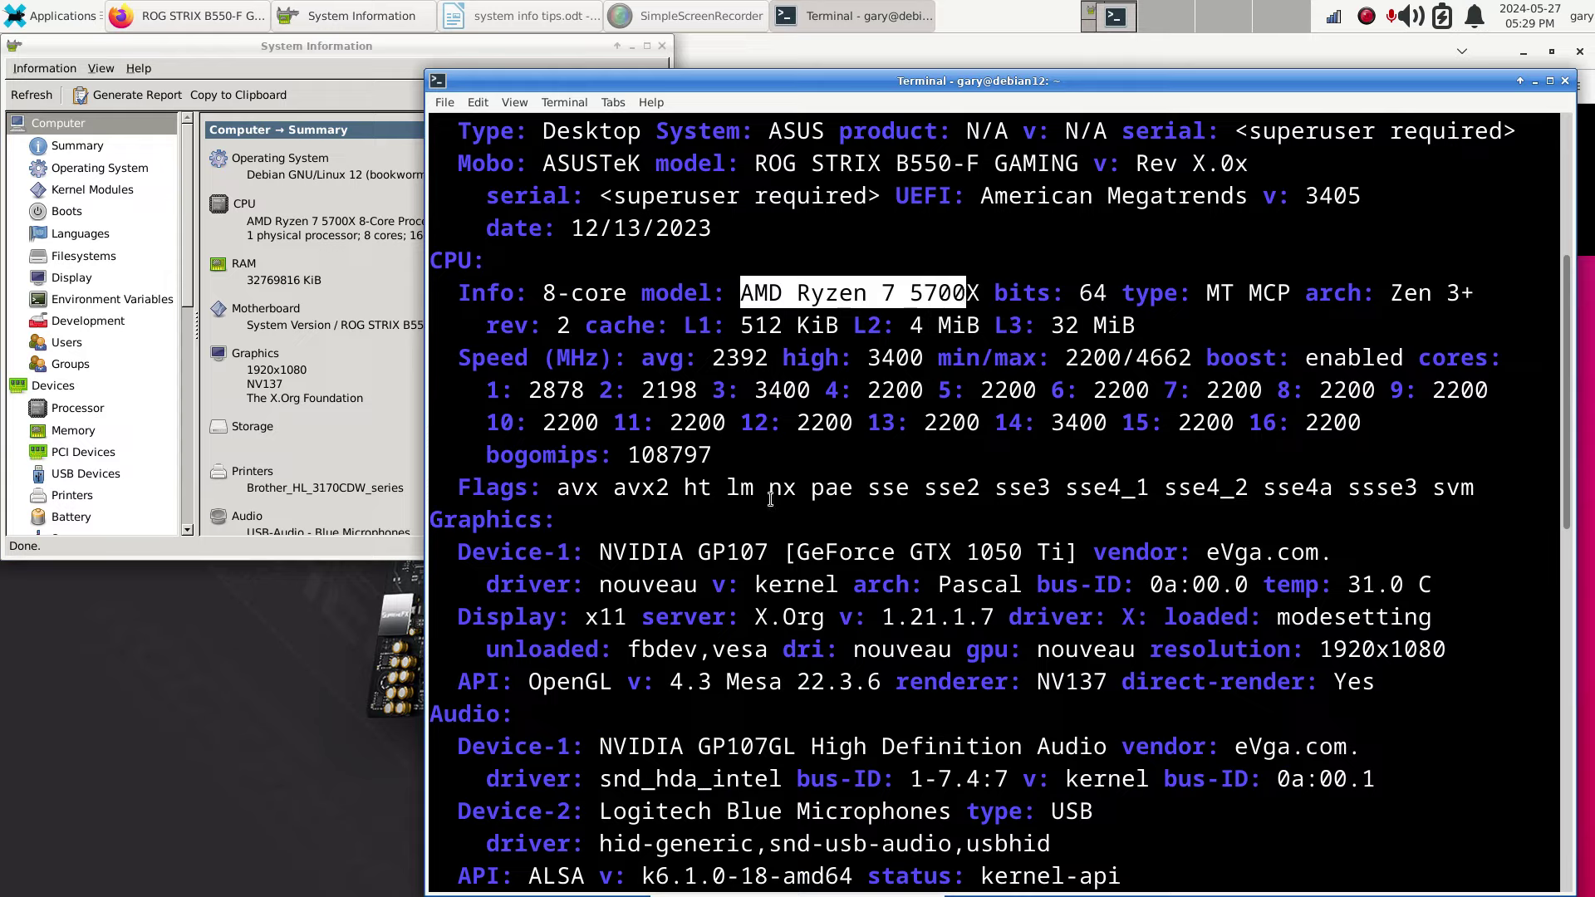
Examine the graphics card's maker and model, the display resolution and the renderer in the Graphics section of the report.
{"action": "scroll", "coordinate": [764, 496], "scroll_direction": "down", "scroll_amount": 2}
{"action": "left_click_drag", "start_coordinate": [796, 357], "coordinate": [1062, 360]}
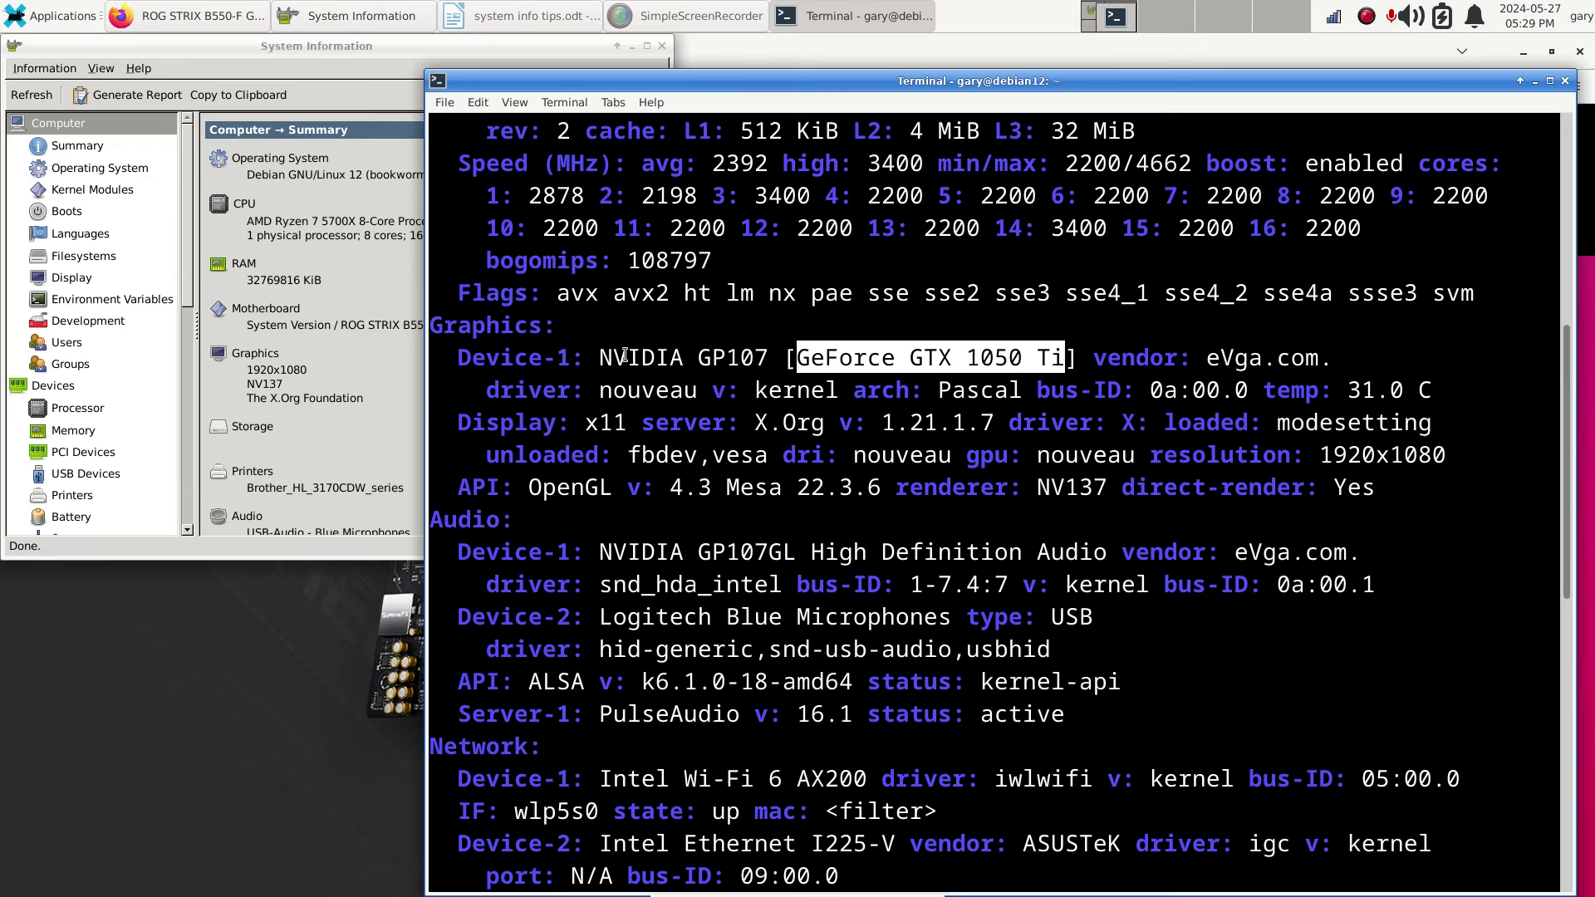
{"action": "left_click_drag", "start_coordinate": [600, 357], "coordinate": [696, 357]}
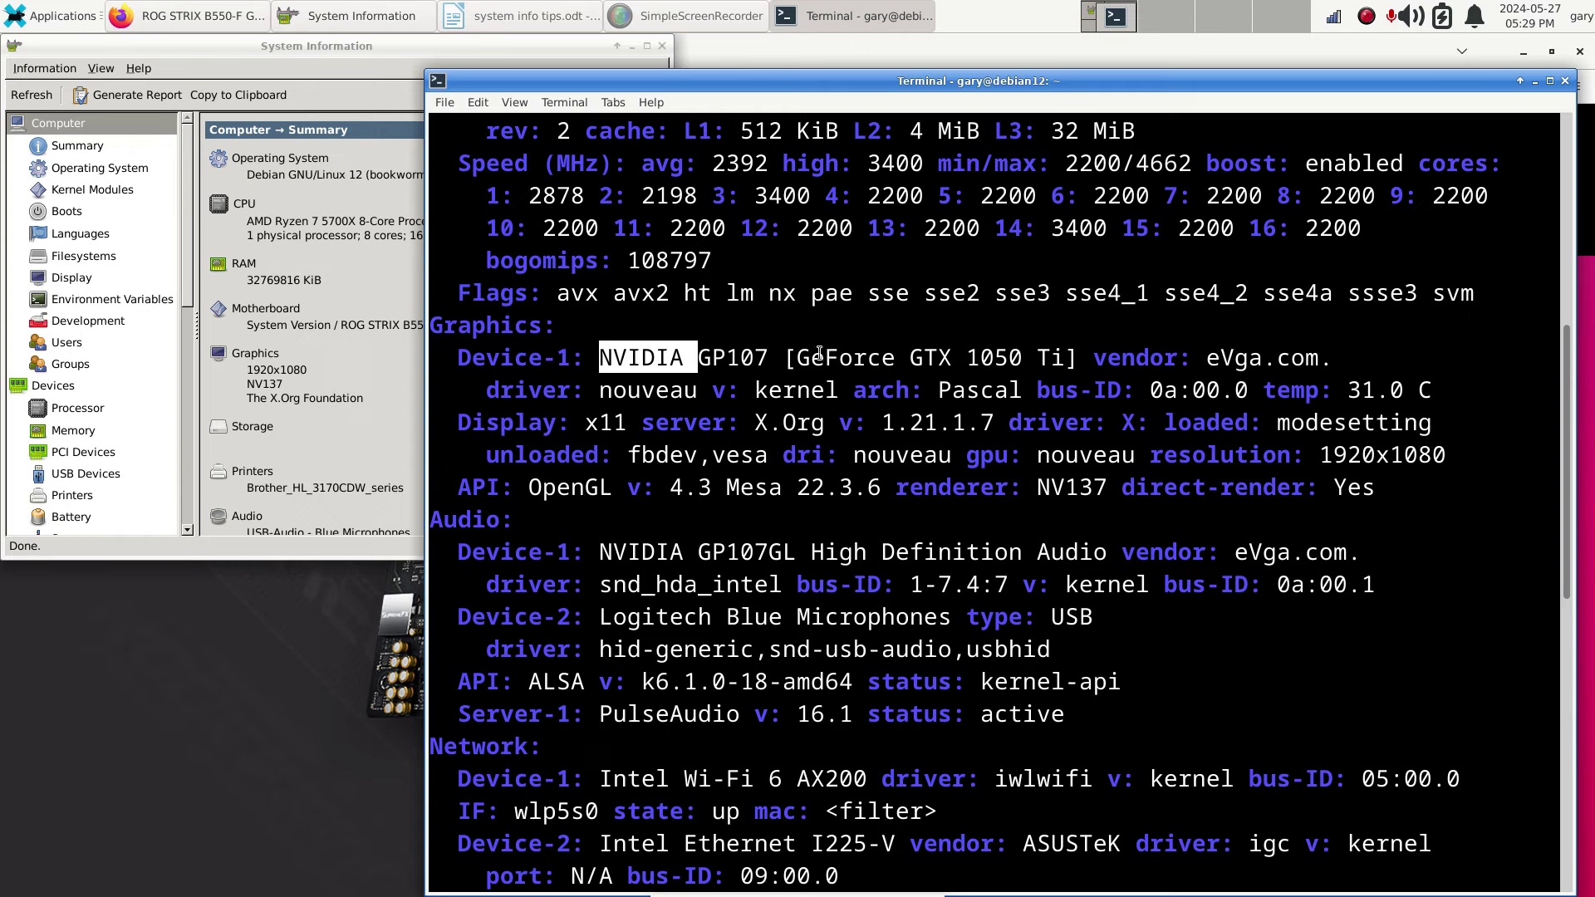
{"action": "left_click", "coordinate": [803, 359]}
{"action": "left_click_drag", "start_coordinate": [800, 358], "coordinate": [1060, 351]}
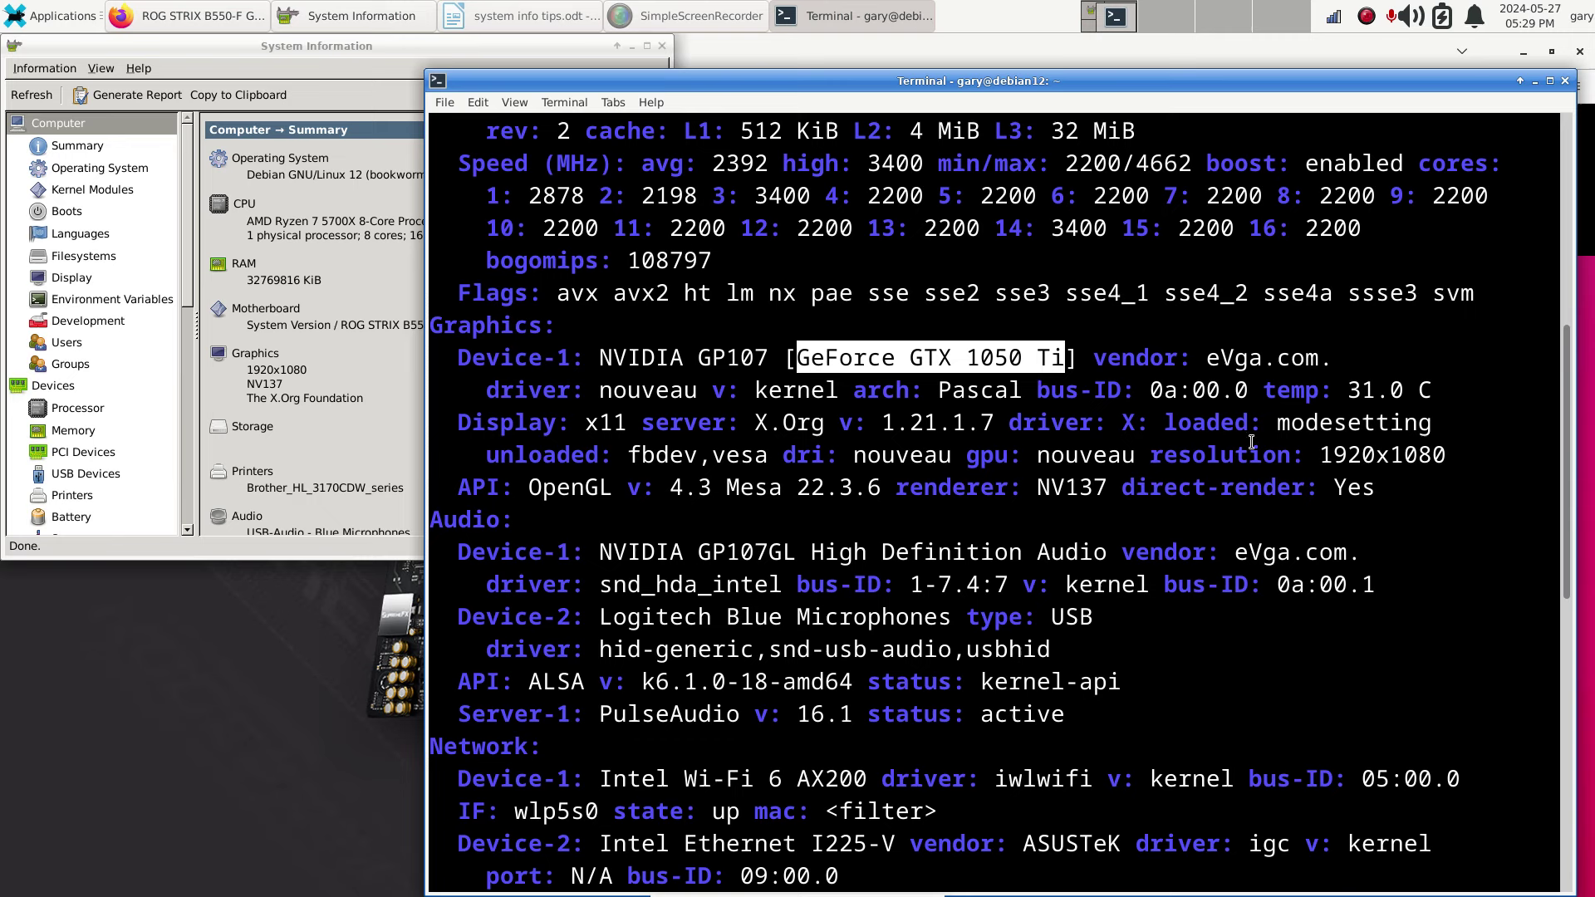
{"action": "left_click_drag", "start_coordinate": [1322, 455], "coordinate": [1449, 455]}
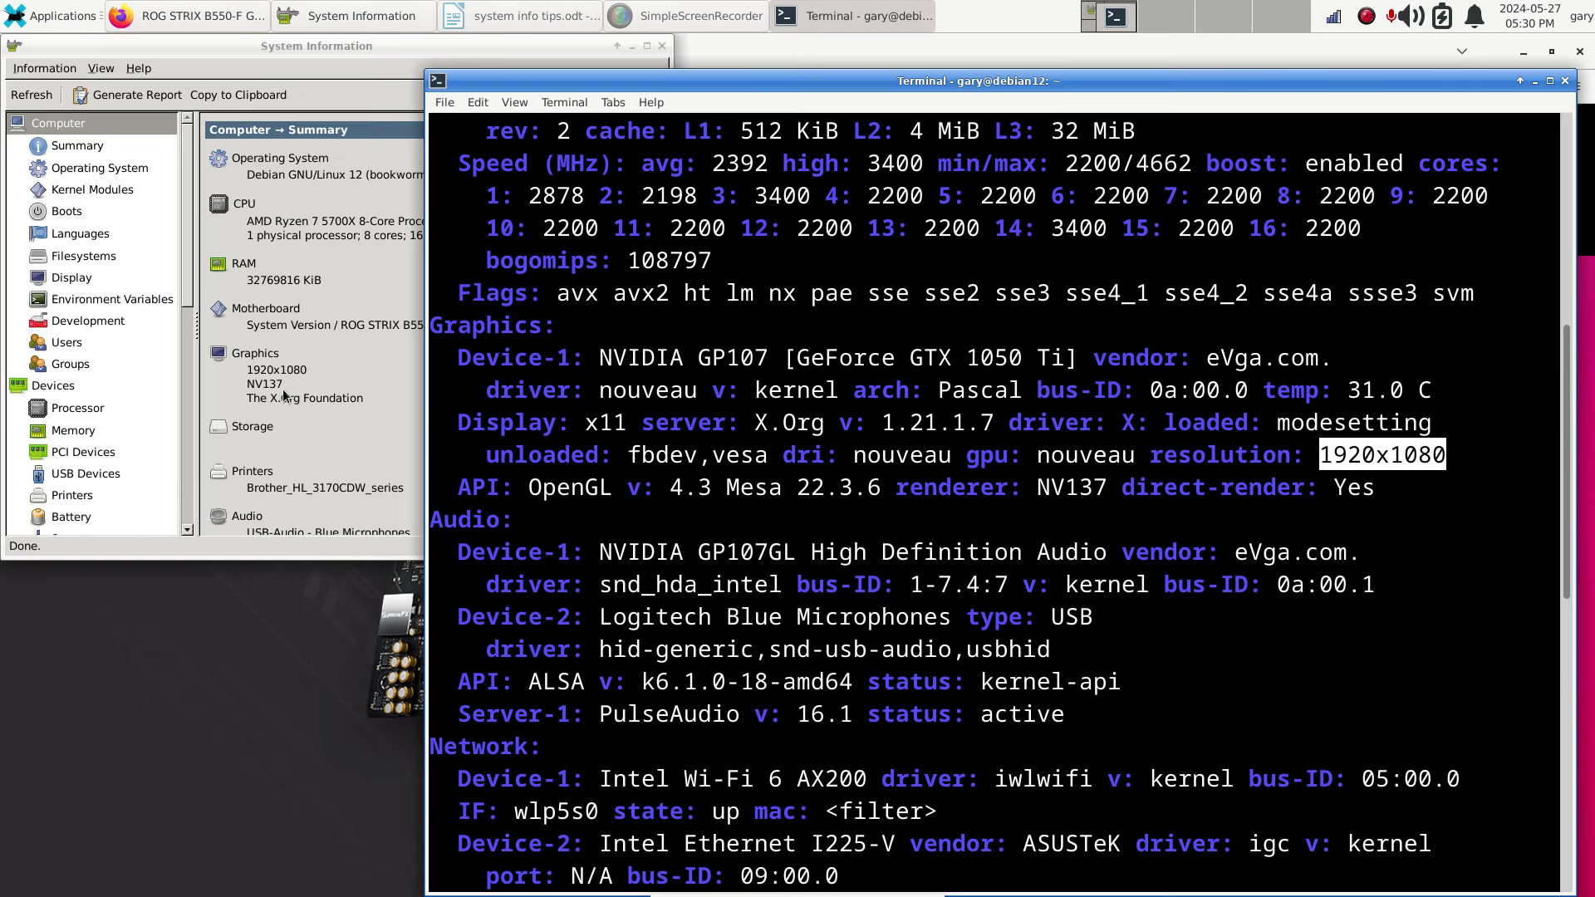
{"action": "left_click_drag", "start_coordinate": [1036, 490], "coordinate": [1105, 487]}
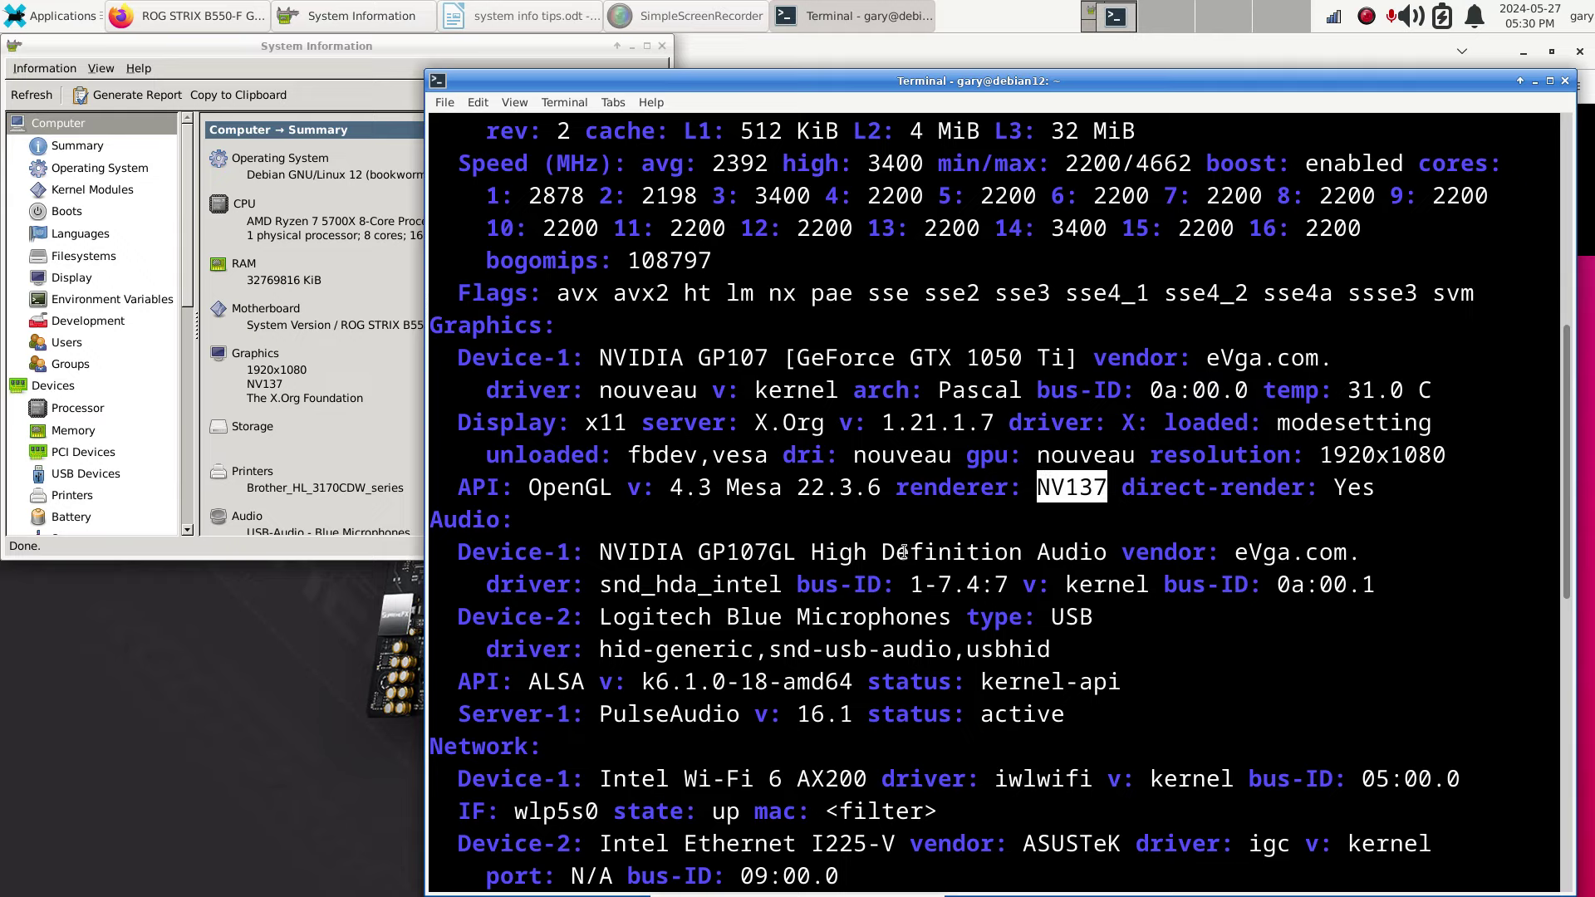
Compare the Device-2 microphone entry in the report's Audio section with HardInfo's audio summary, and highlight its brand and connection type.
{"action": "scroll", "coordinate": [910, 573], "scroll_direction": "down", "scroll_amount": 1}
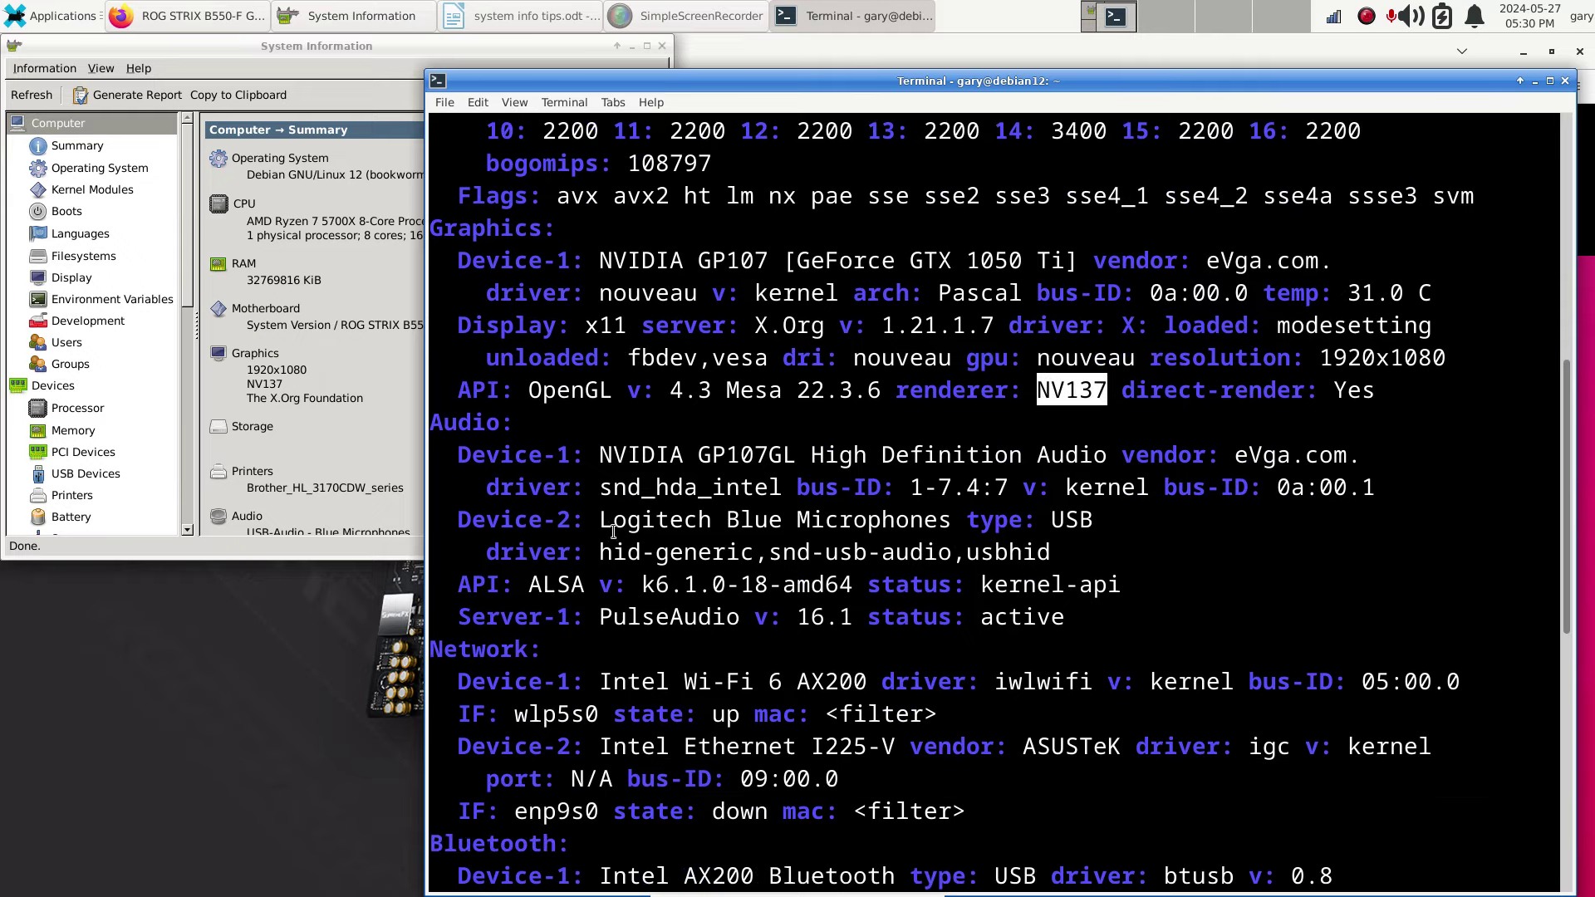
{"action": "left_click_drag", "start_coordinate": [600, 521], "coordinate": [952, 523]}
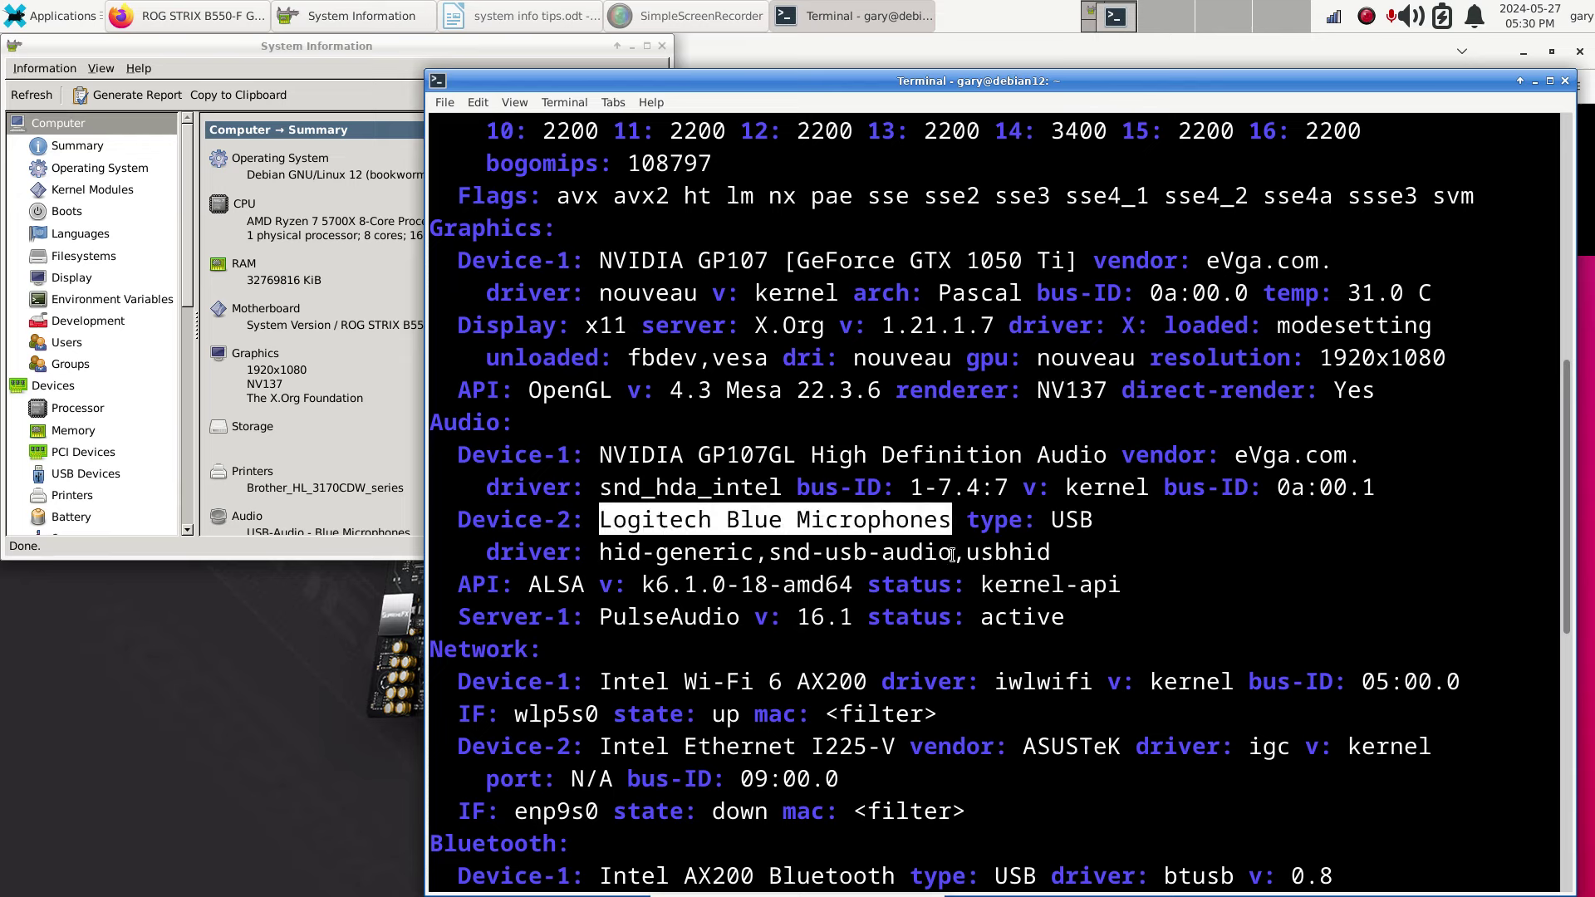
{"action": "left_click", "coordinate": [351, 455]}
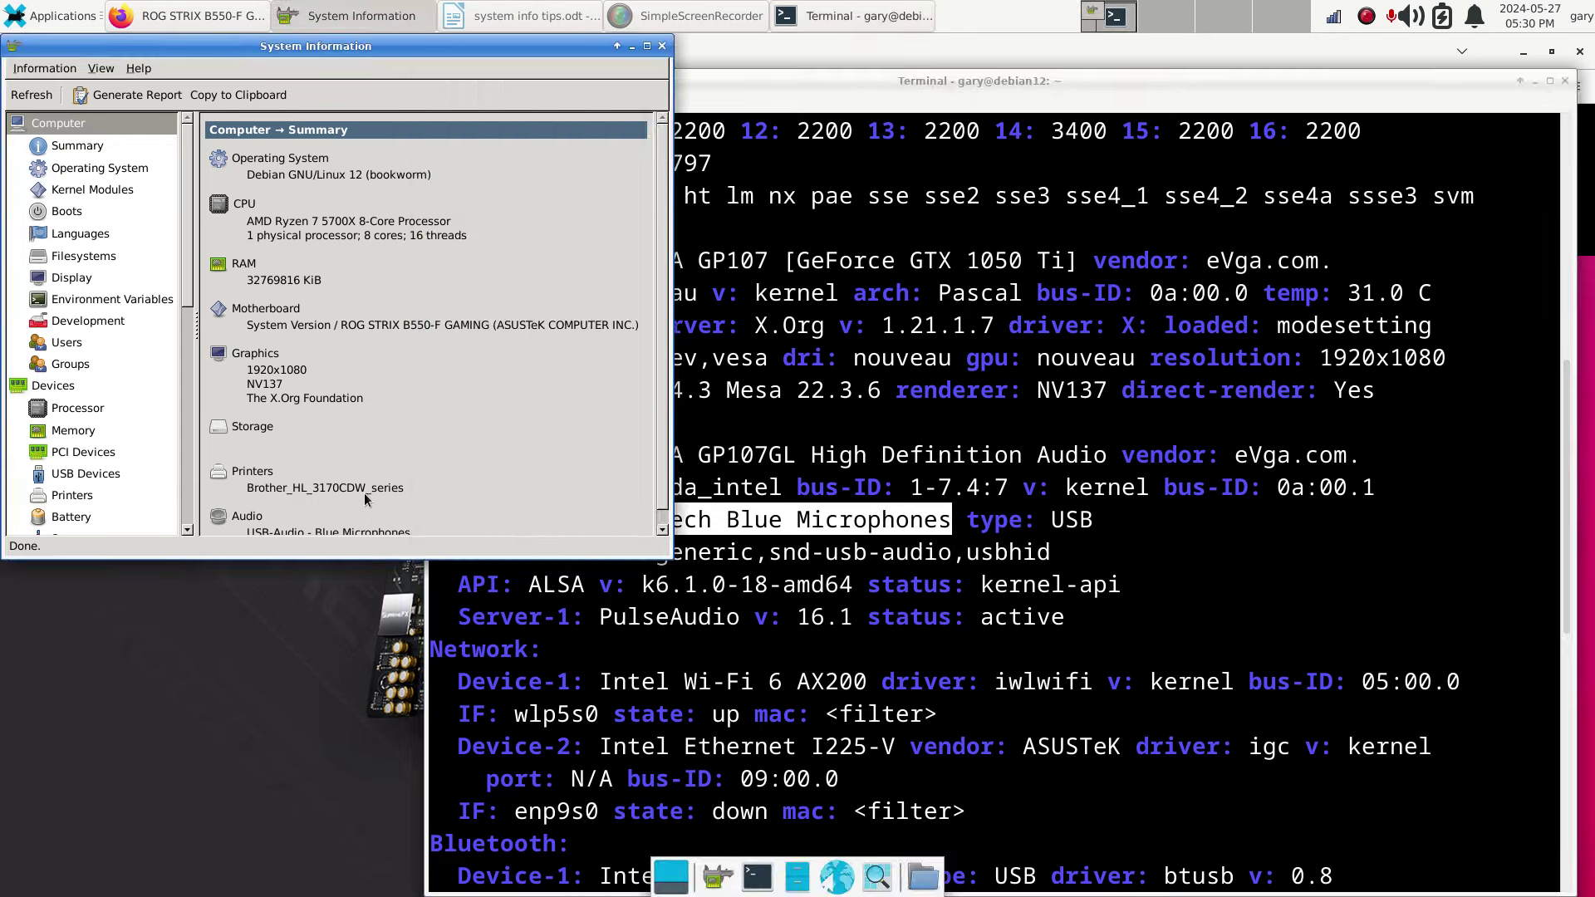
{"action": "scroll", "coordinate": [364, 492], "scroll_direction": "down", "scroll_amount": 1}
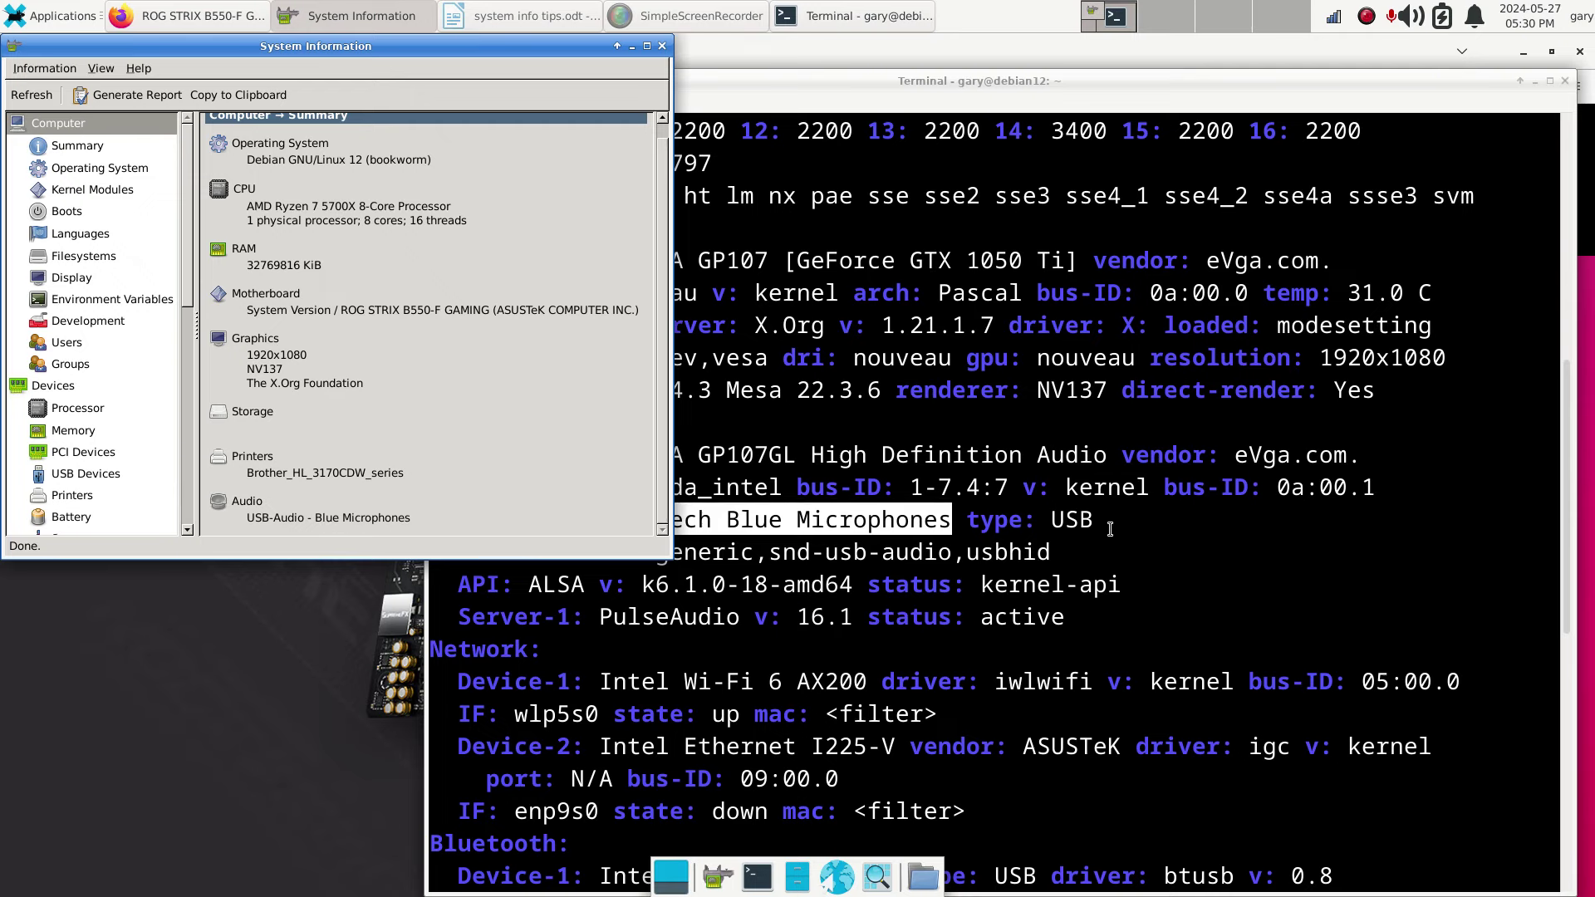
{"action": "left_click", "coordinate": [1175, 539]}
{"action": "left_click_drag", "start_coordinate": [598, 519], "coordinate": [725, 519]}
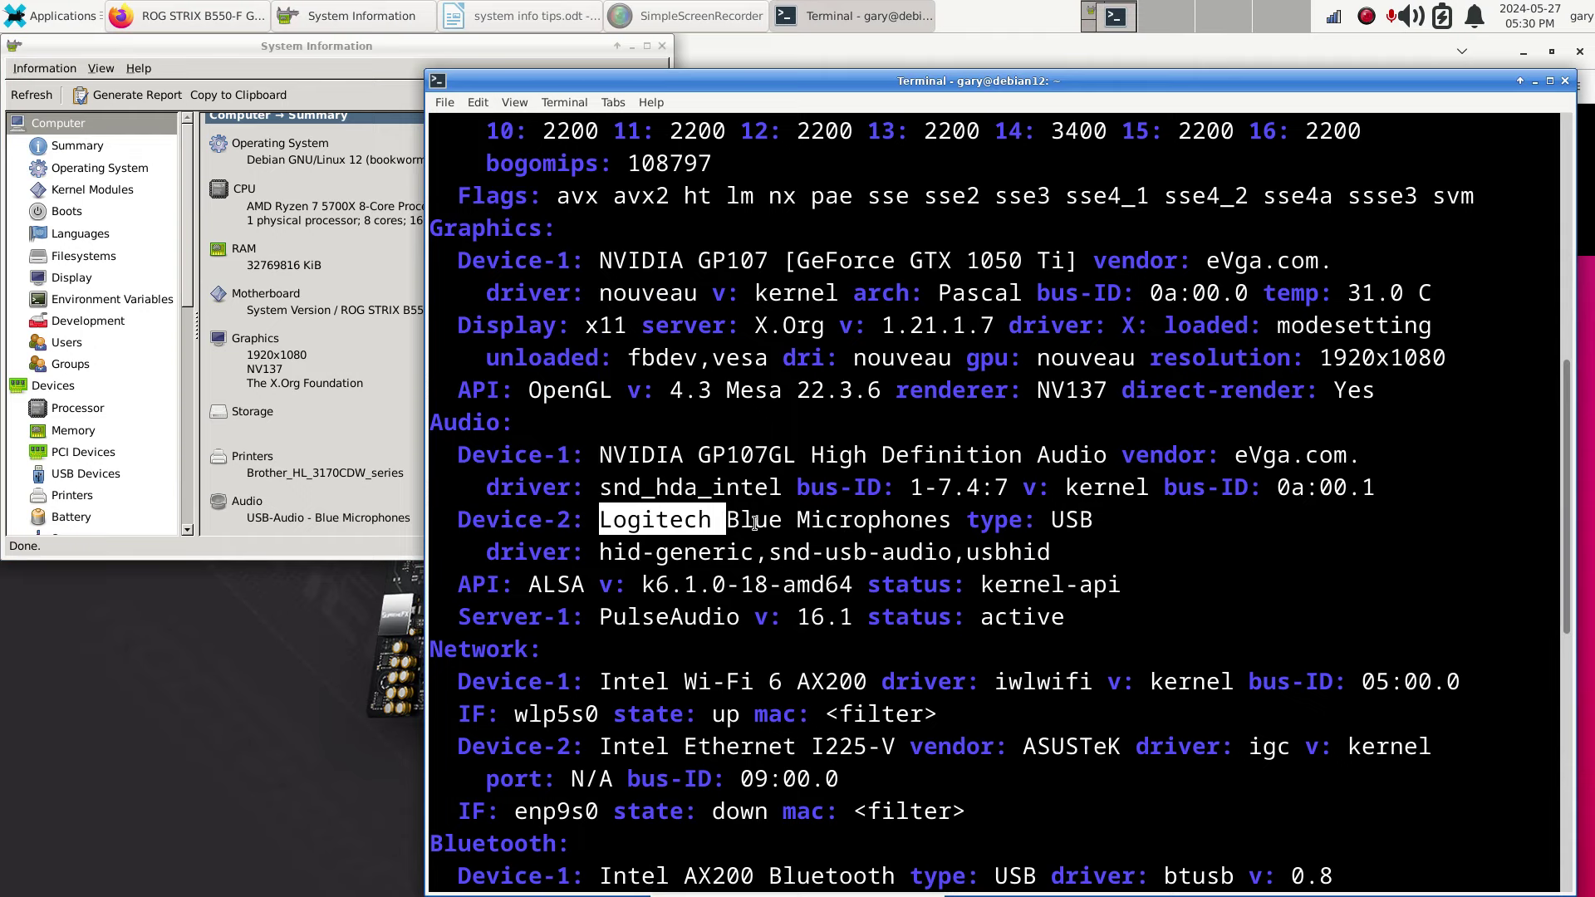
{"action": "left_click_drag", "start_coordinate": [1050, 520], "coordinate": [1093, 520]}
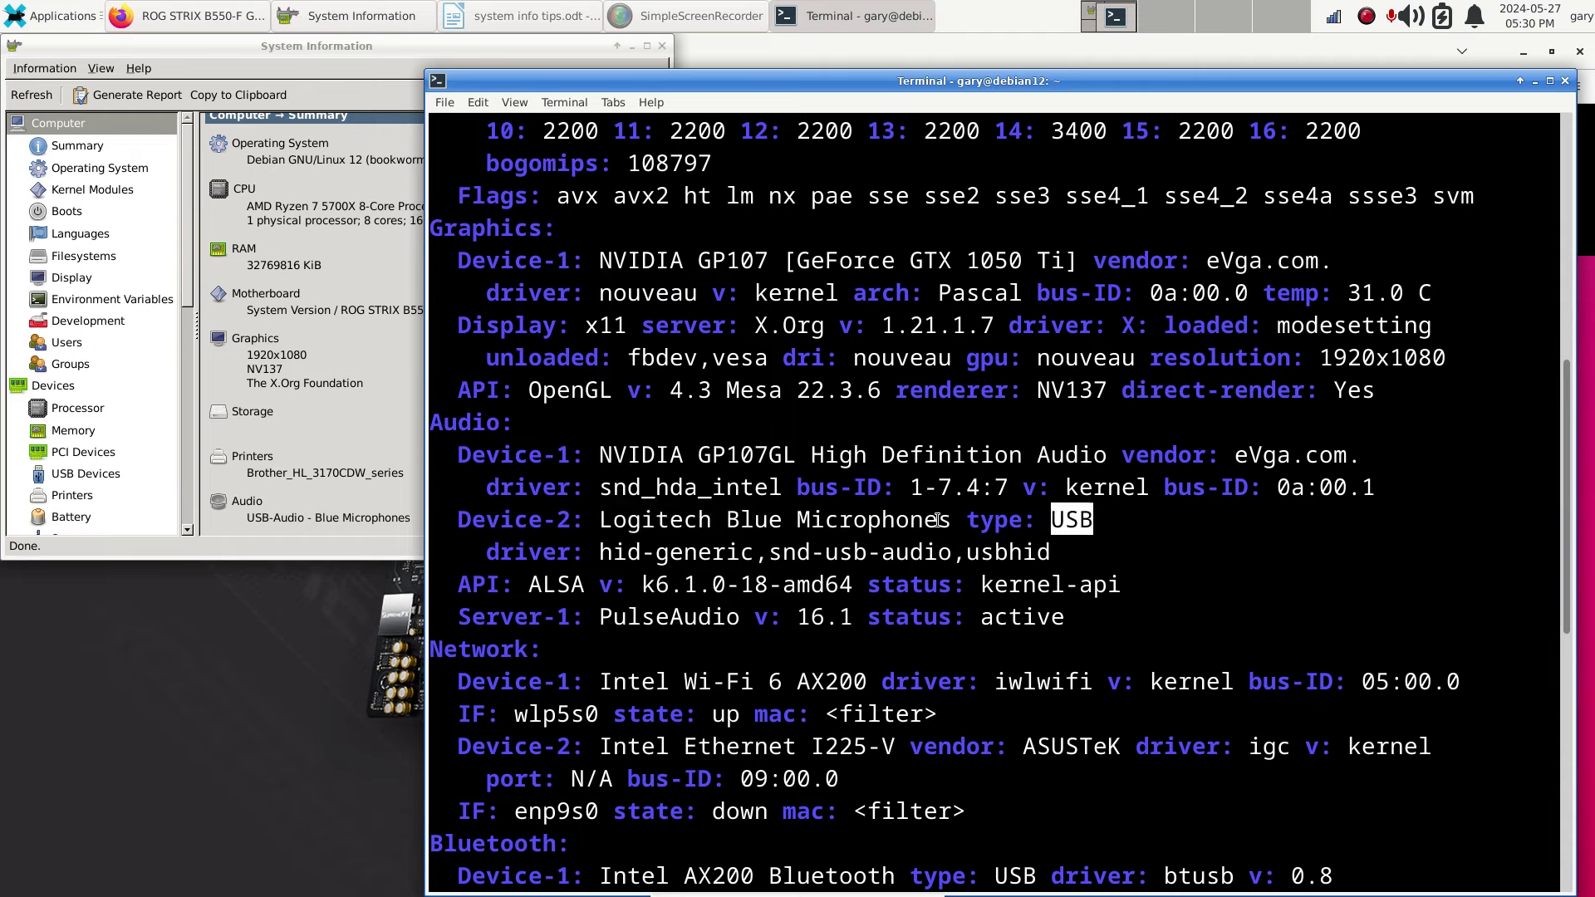
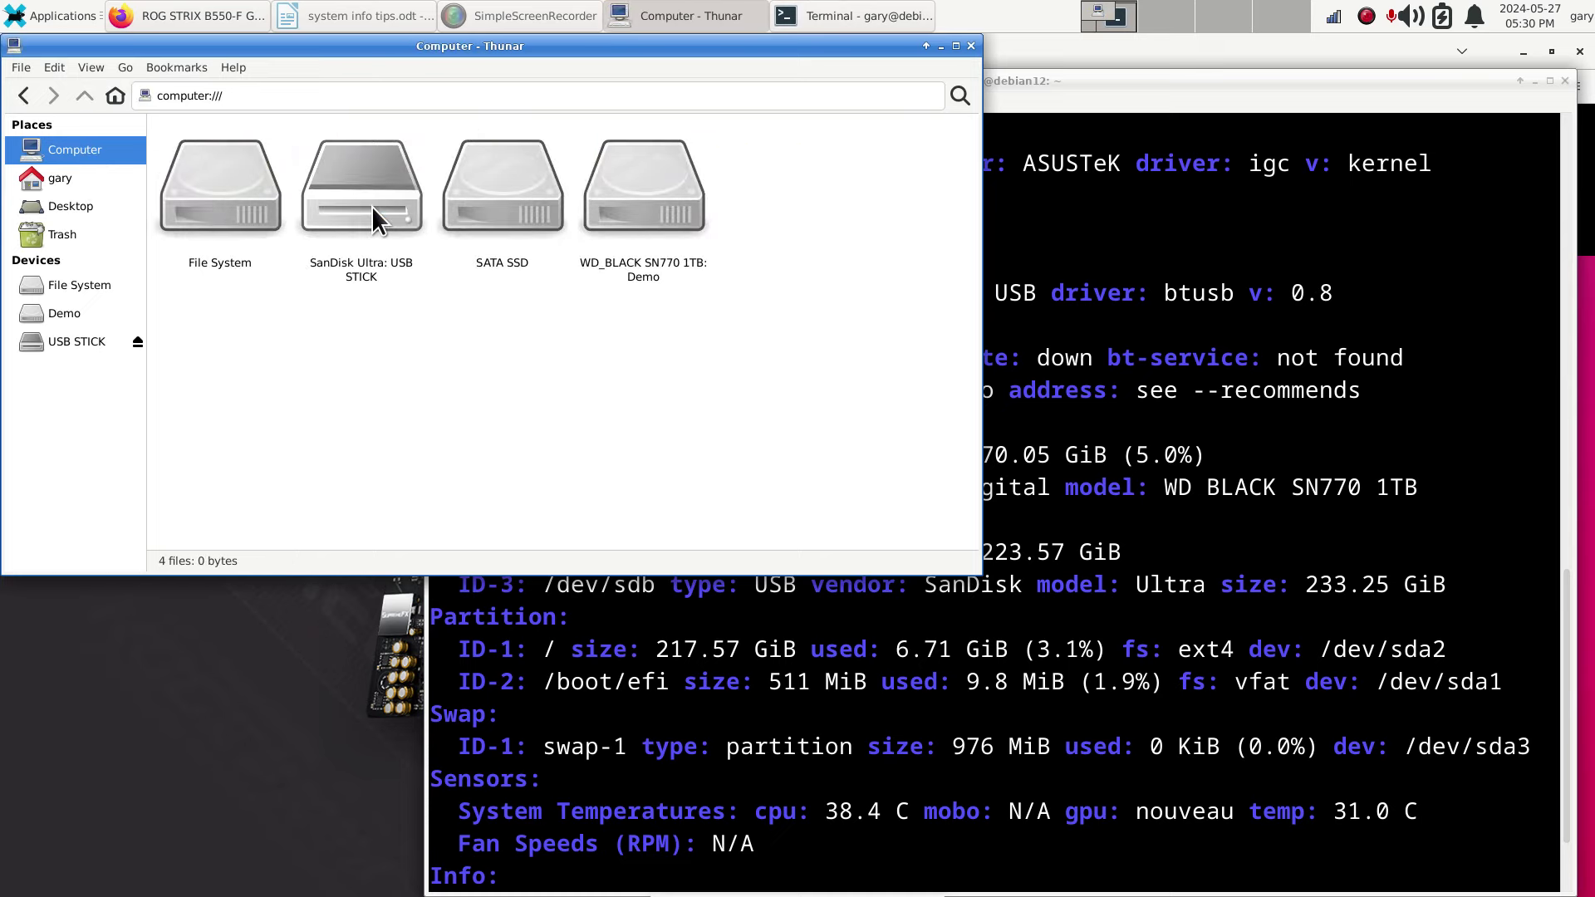
Select the SanDisk USB stick among the computer's drives in Thunar, open File System and highlight its root path.
{"action": "left_click", "coordinate": [370, 206]}
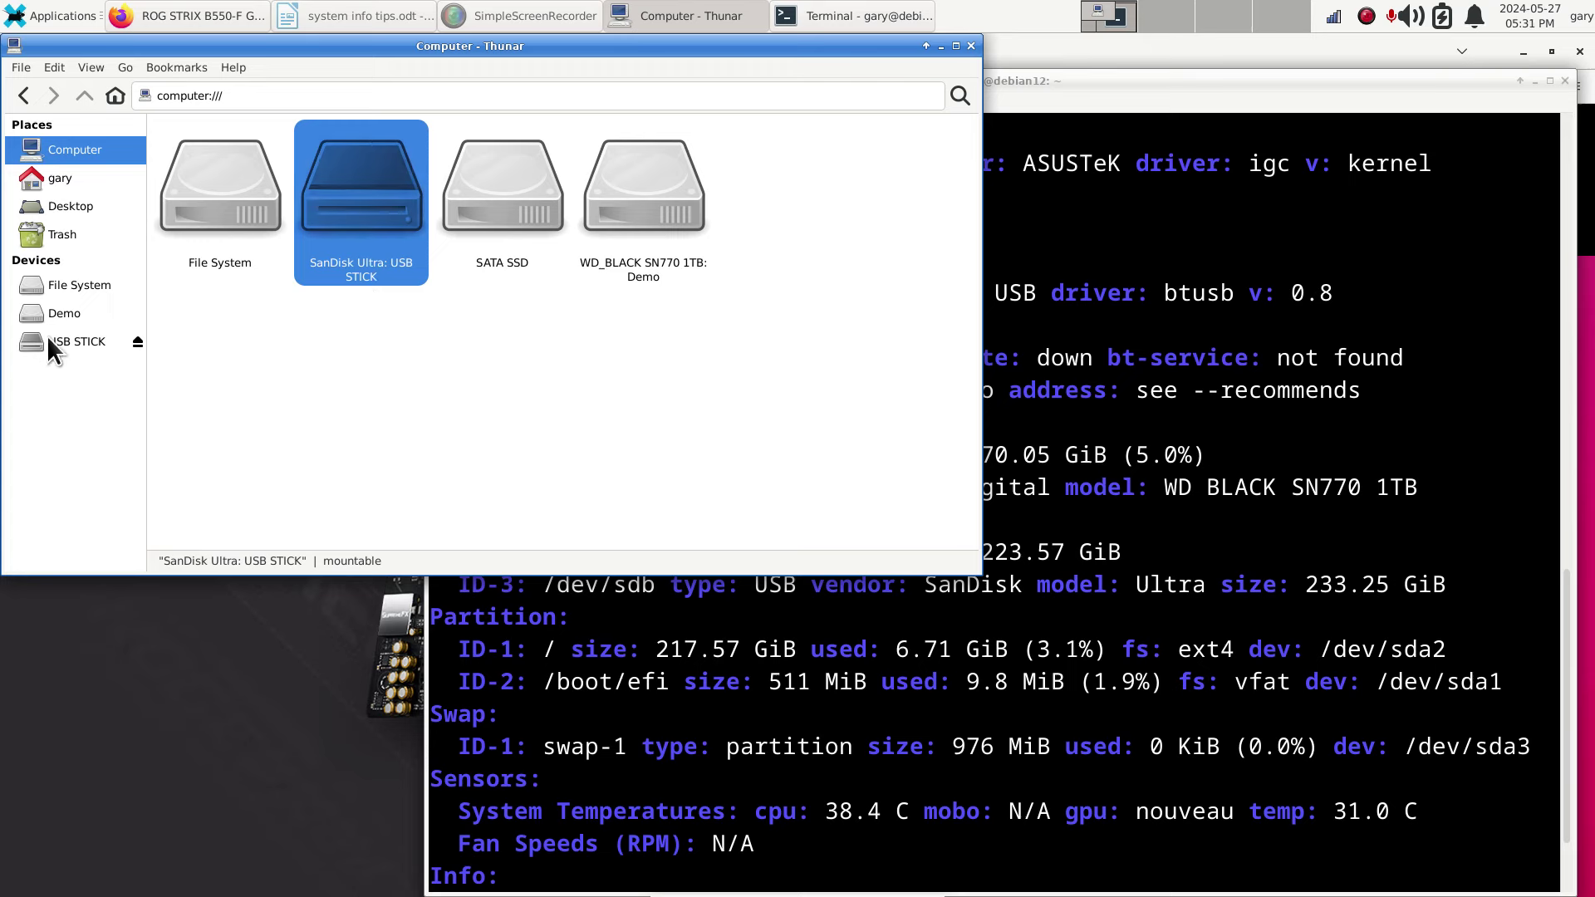
{"action": "mouse_move", "coordinate": [67, 352]}
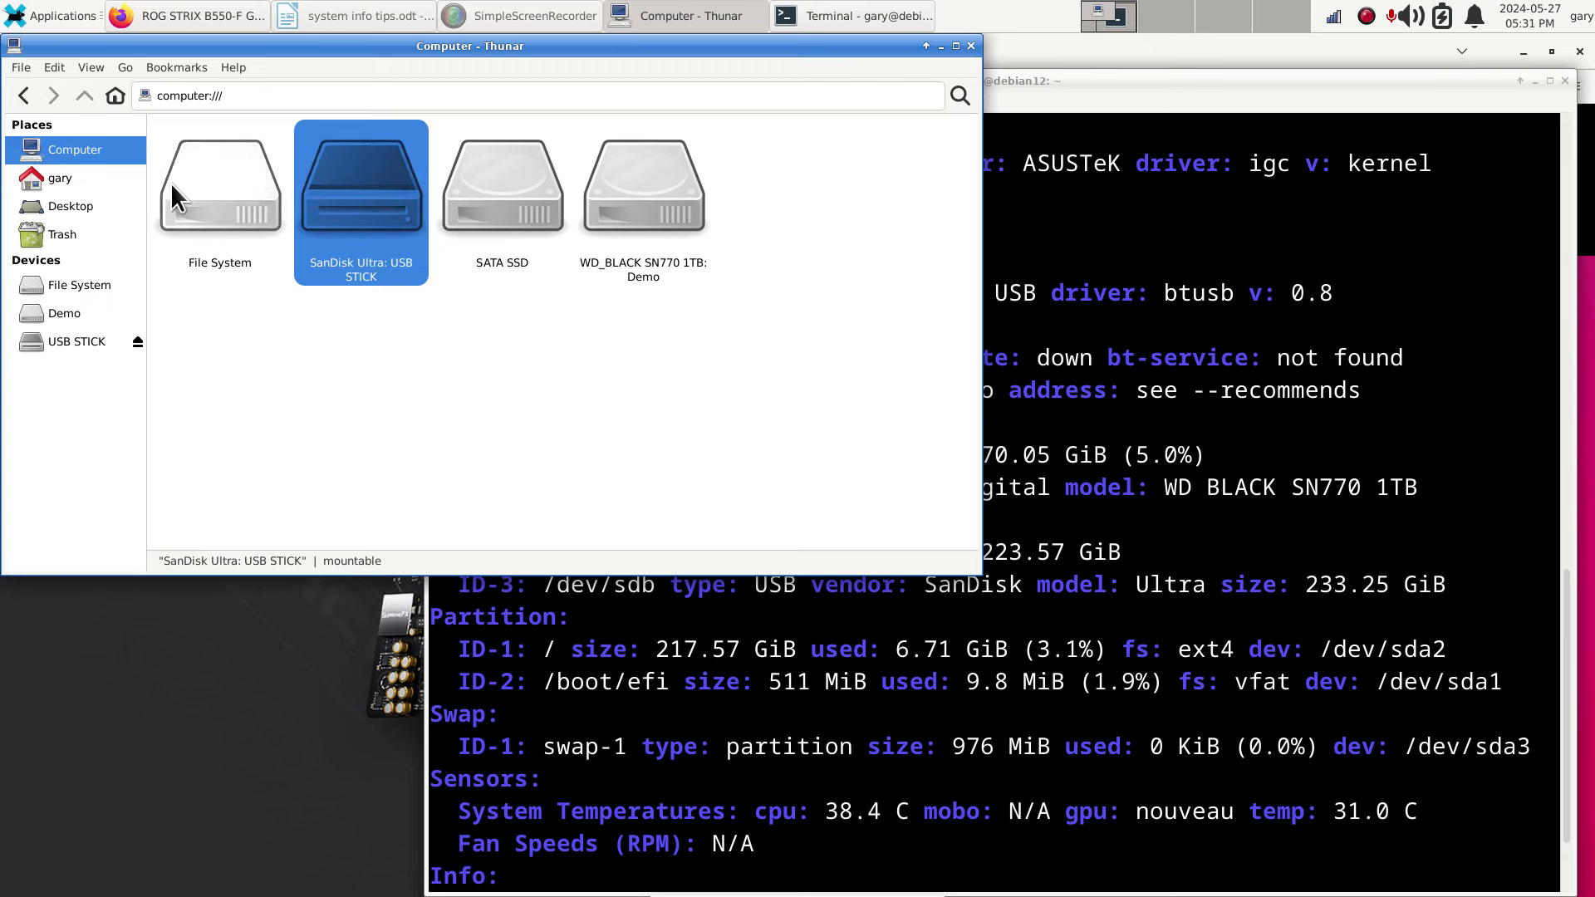
{"action": "double_click", "coordinate": [213, 192]}
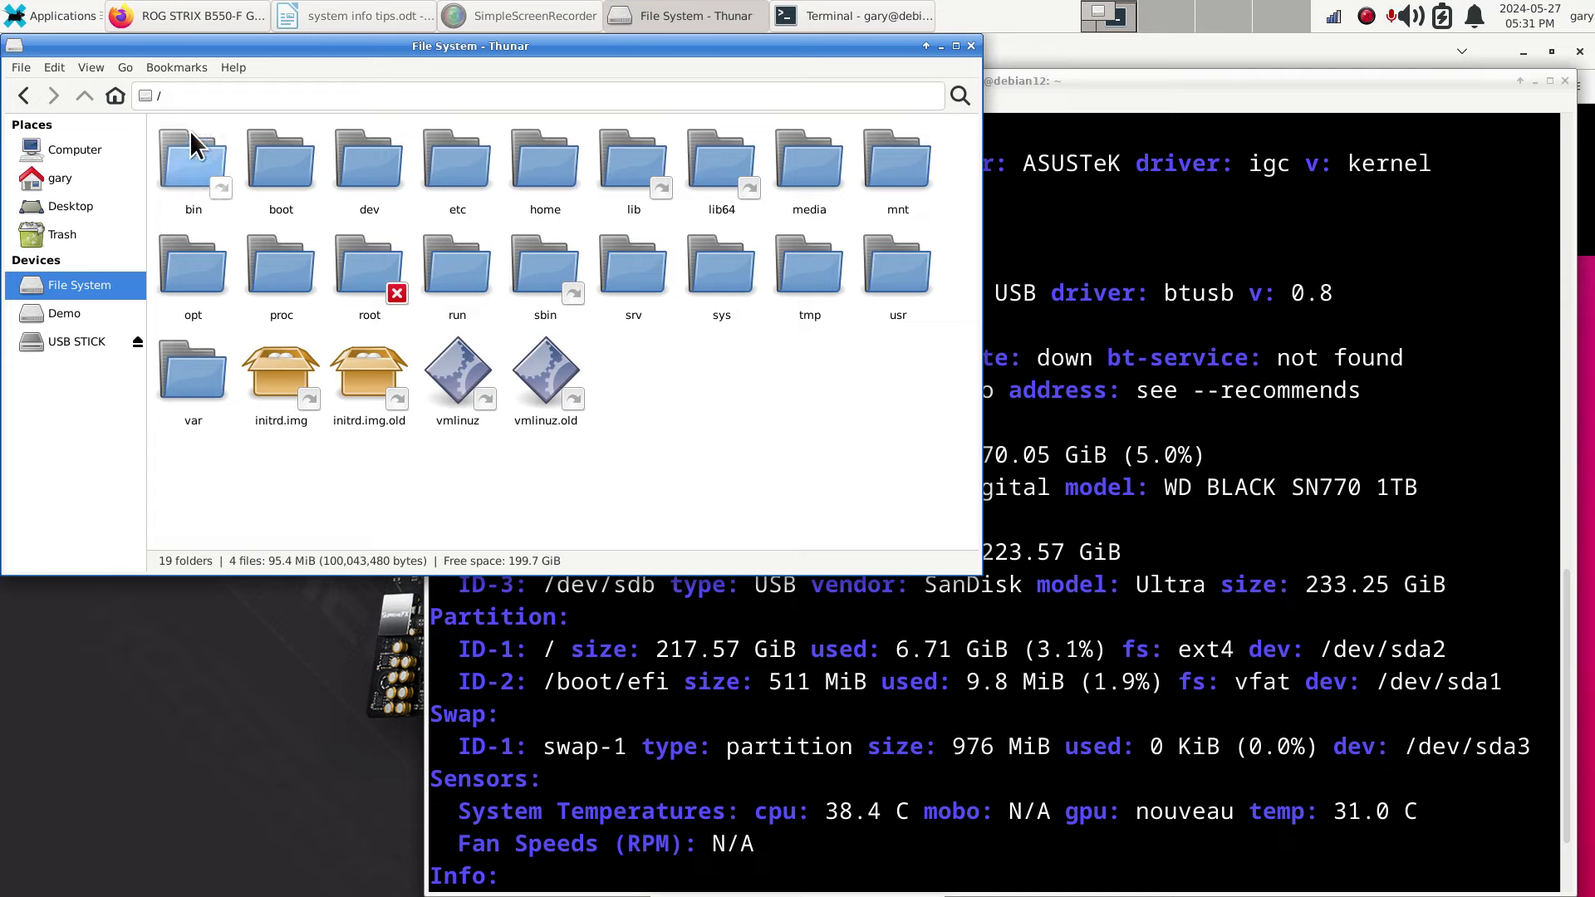
{"action": "left_click", "coordinate": [163, 95]}
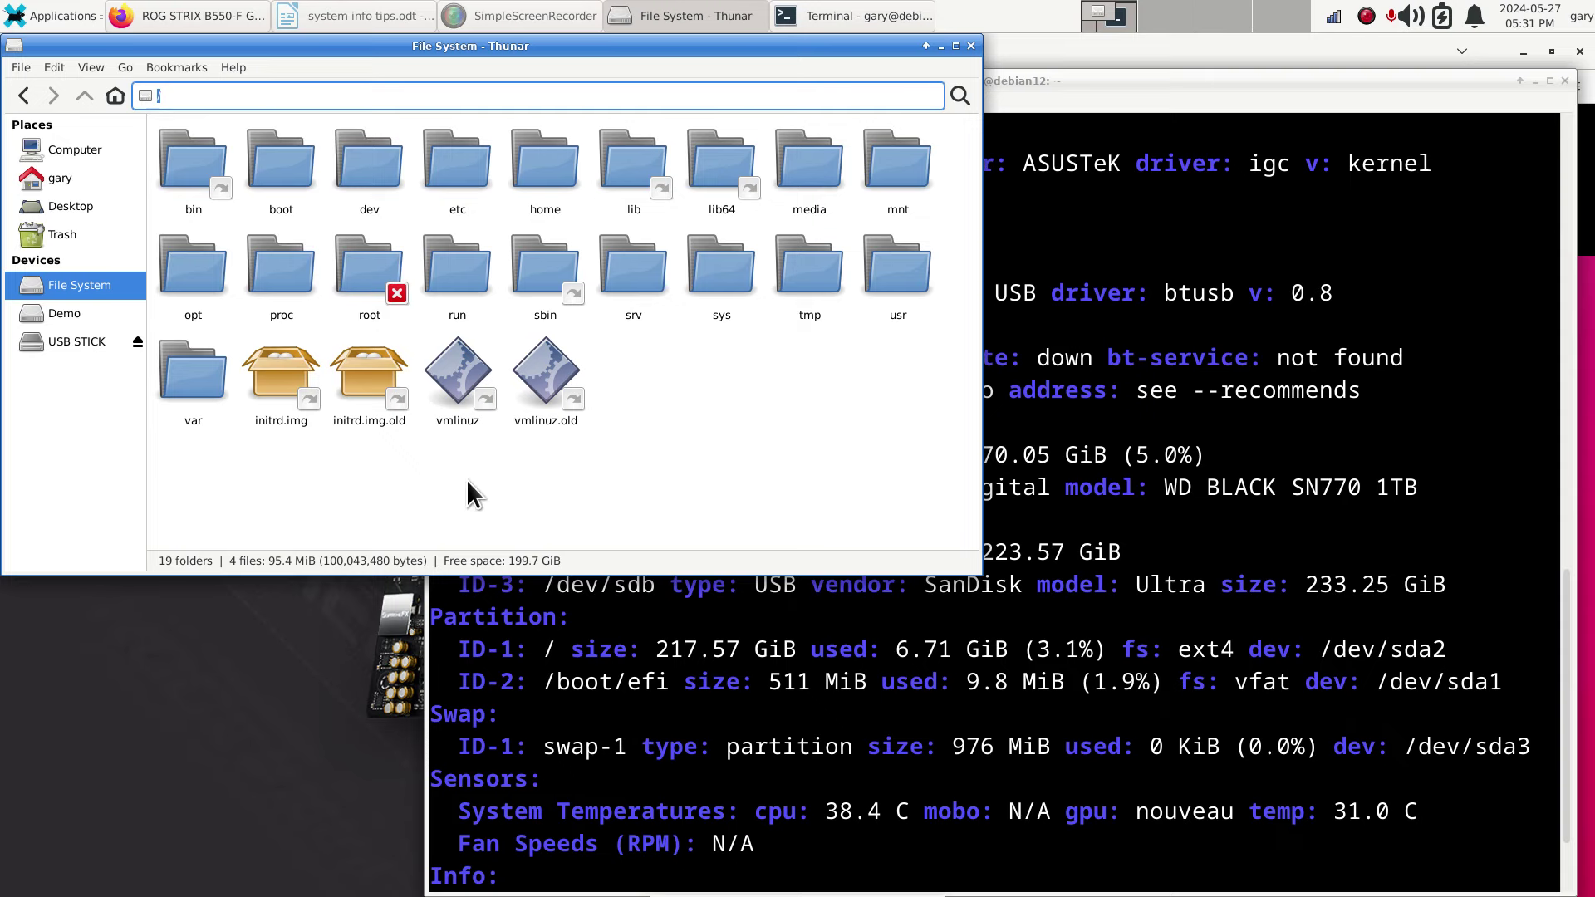
Return to the terminal and highlight the NVMe drive's device name, vendor and model in the Drives section.
{"action": "left_click", "coordinate": [1014, 255]}
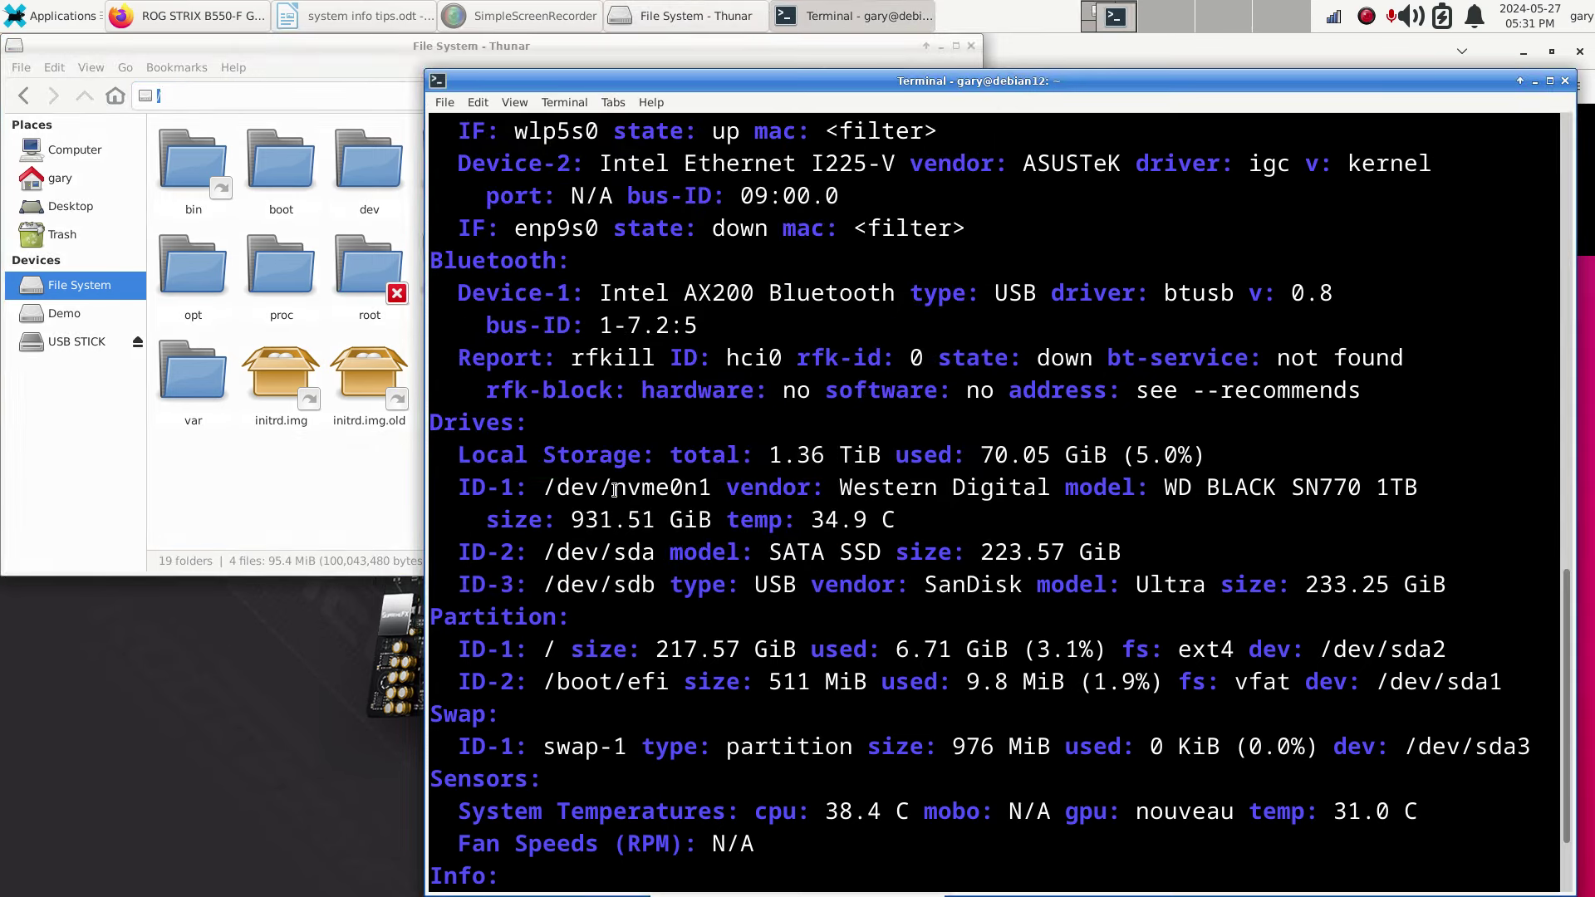
{"action": "left_click_drag", "start_coordinate": [614, 490], "coordinate": [711, 490]}
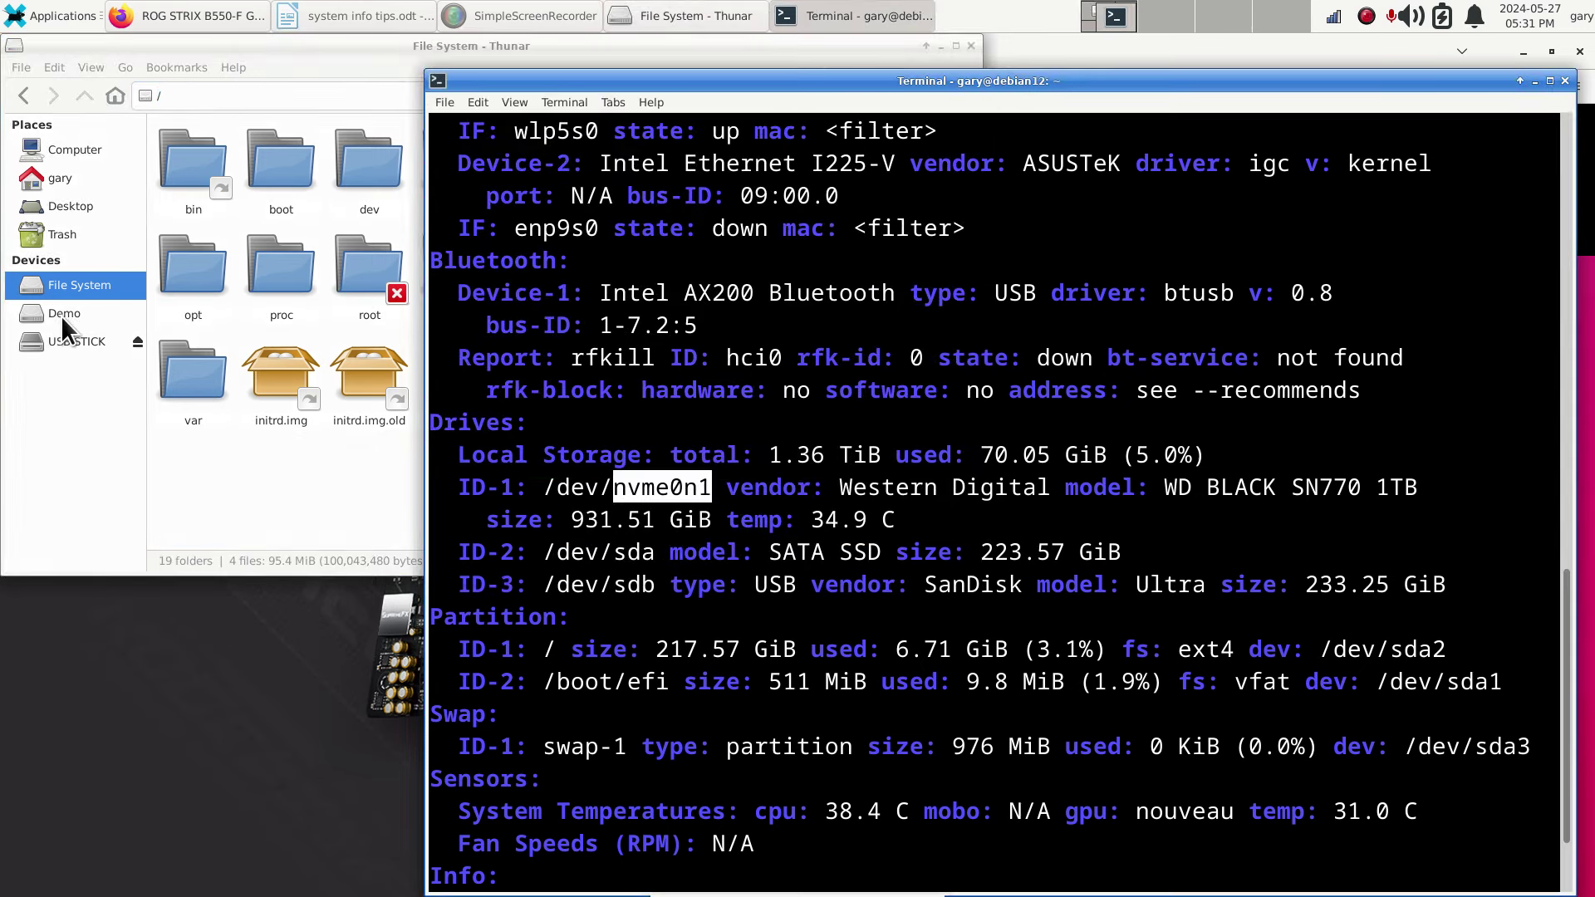
{"action": "mouse_move", "coordinate": [63, 321]}
{"action": "left_click_drag", "start_coordinate": [838, 488], "coordinate": [1049, 490]}
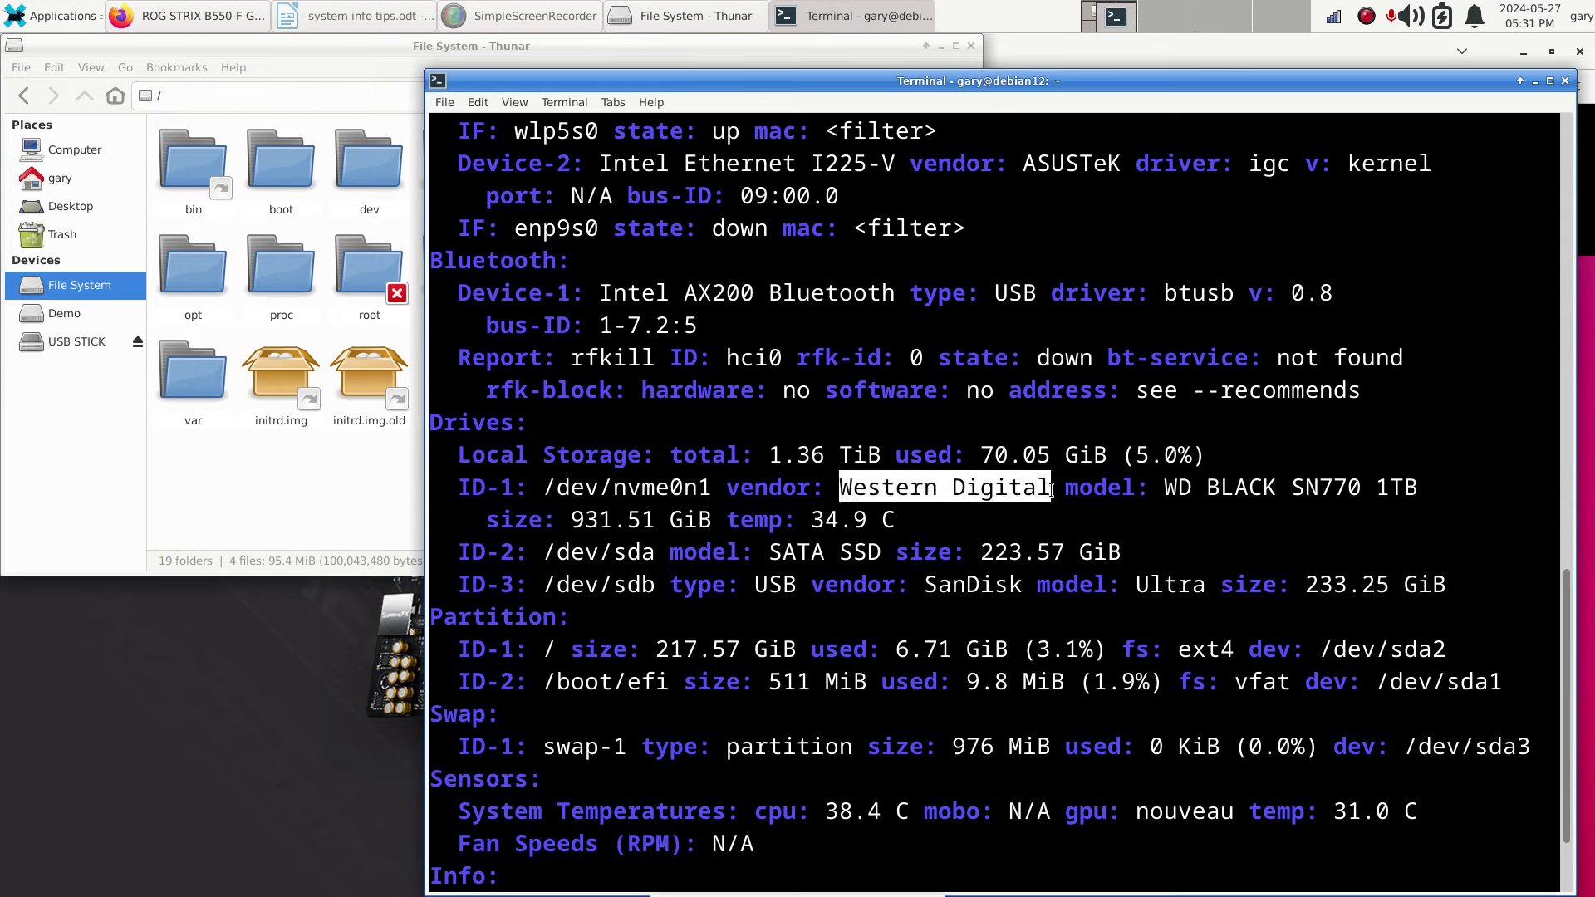
{"action": "left_click_drag", "start_coordinate": [1164, 489], "coordinate": [1423, 488]}
Show the computer's drives in Thunar for comparison and highlight the 1TB capacity in the NVMe drive's model in the terminal.
{"action": "left_click", "coordinate": [46, 151]}
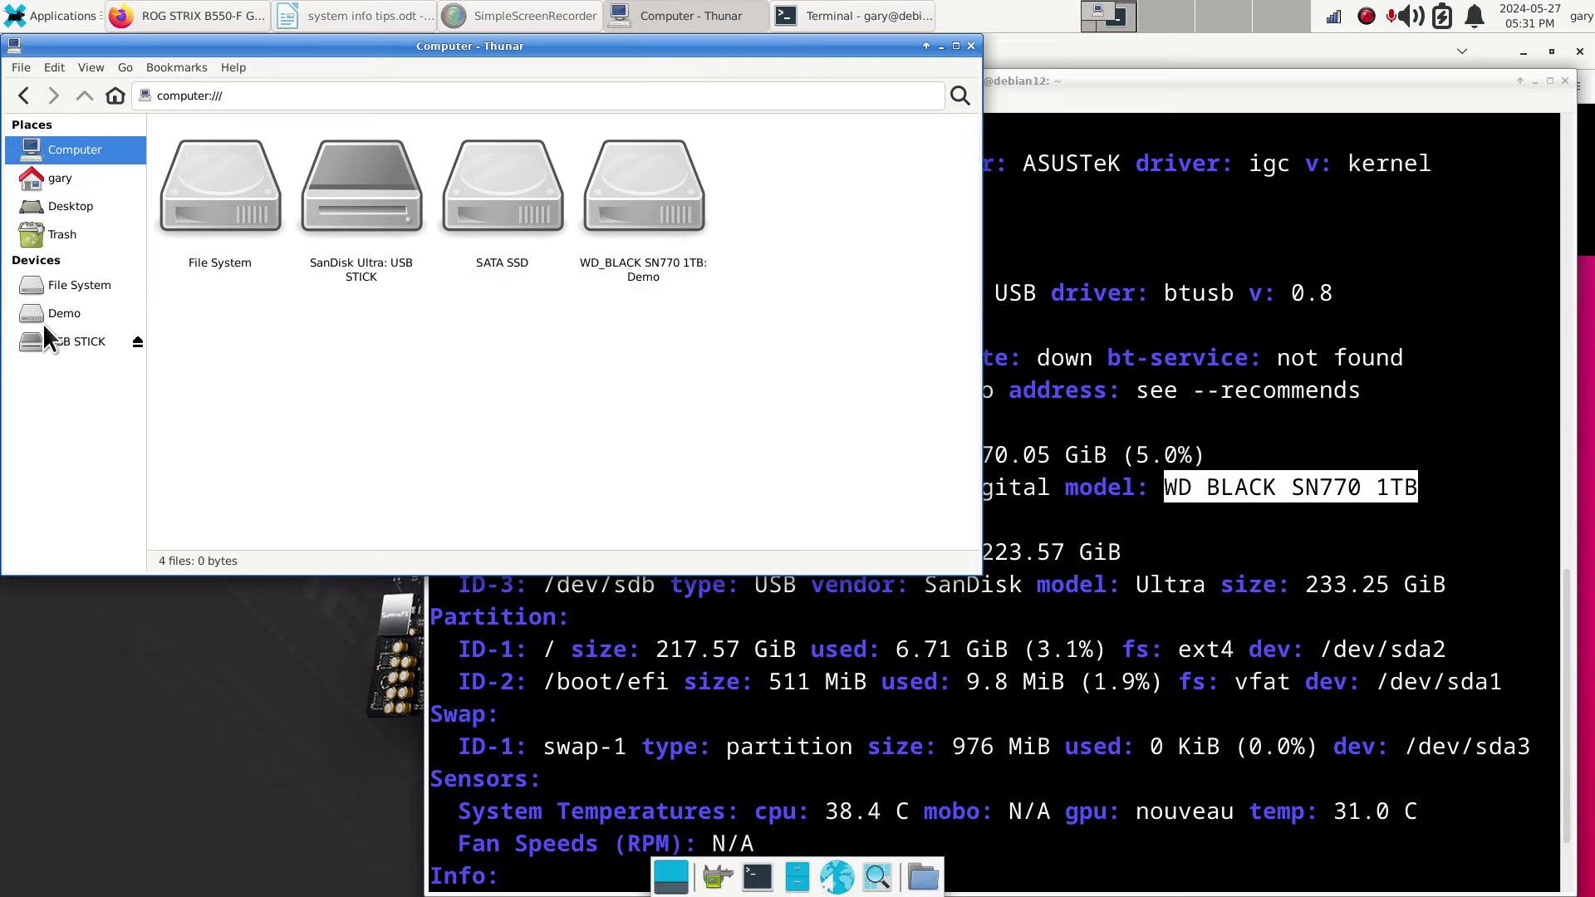
{"action": "left_click", "coordinate": [1261, 434]}
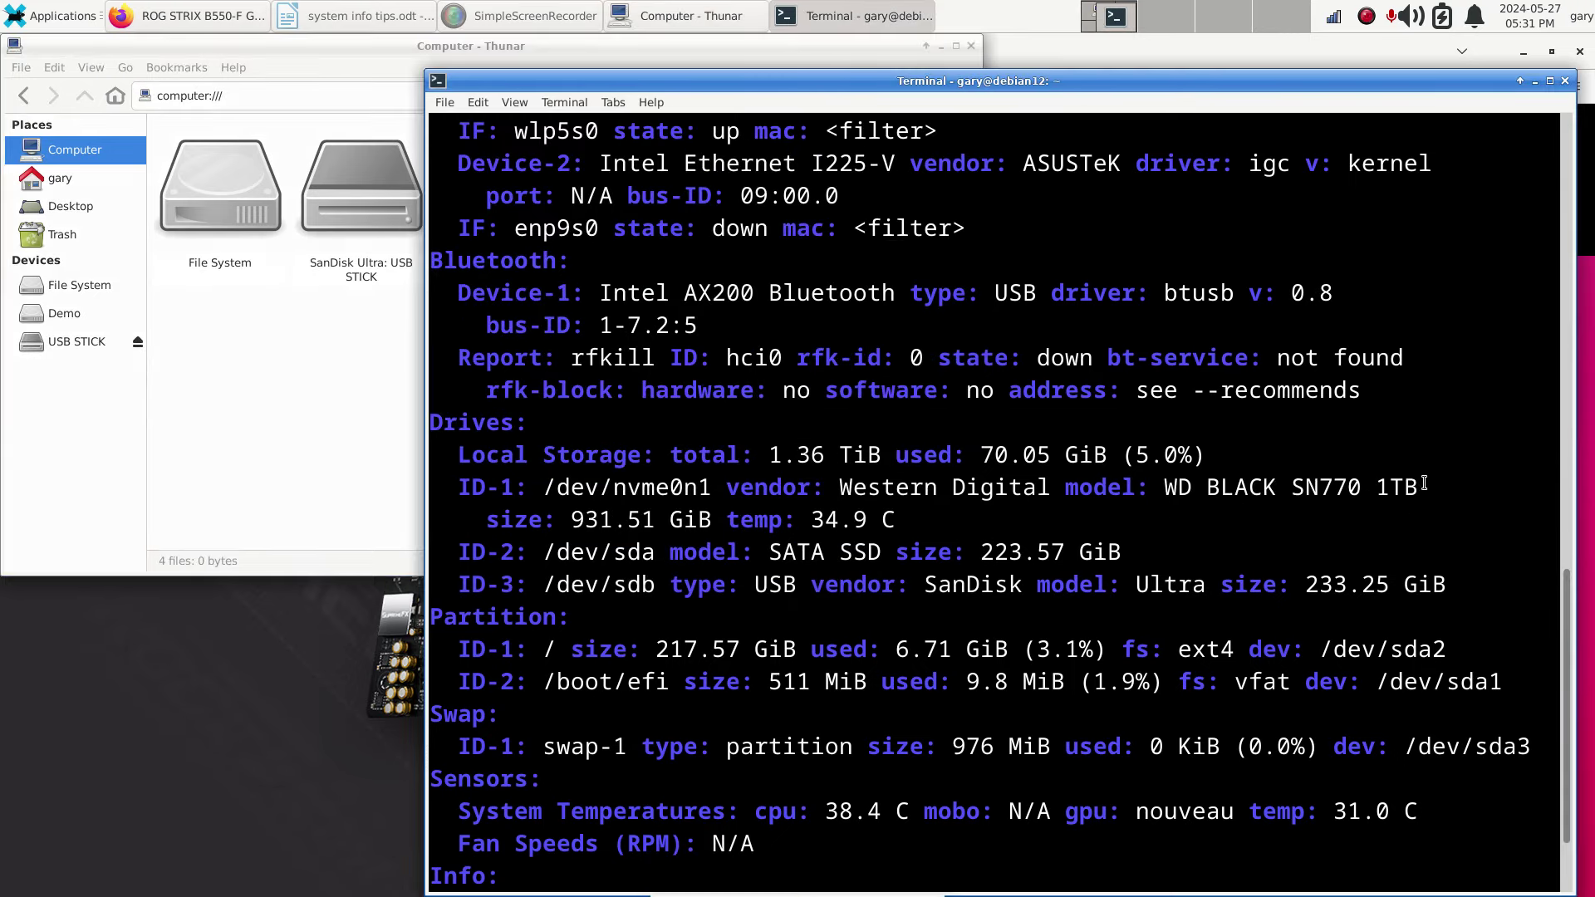
{"action": "left_click_drag", "start_coordinate": [1376, 485], "coordinate": [1434, 486]}
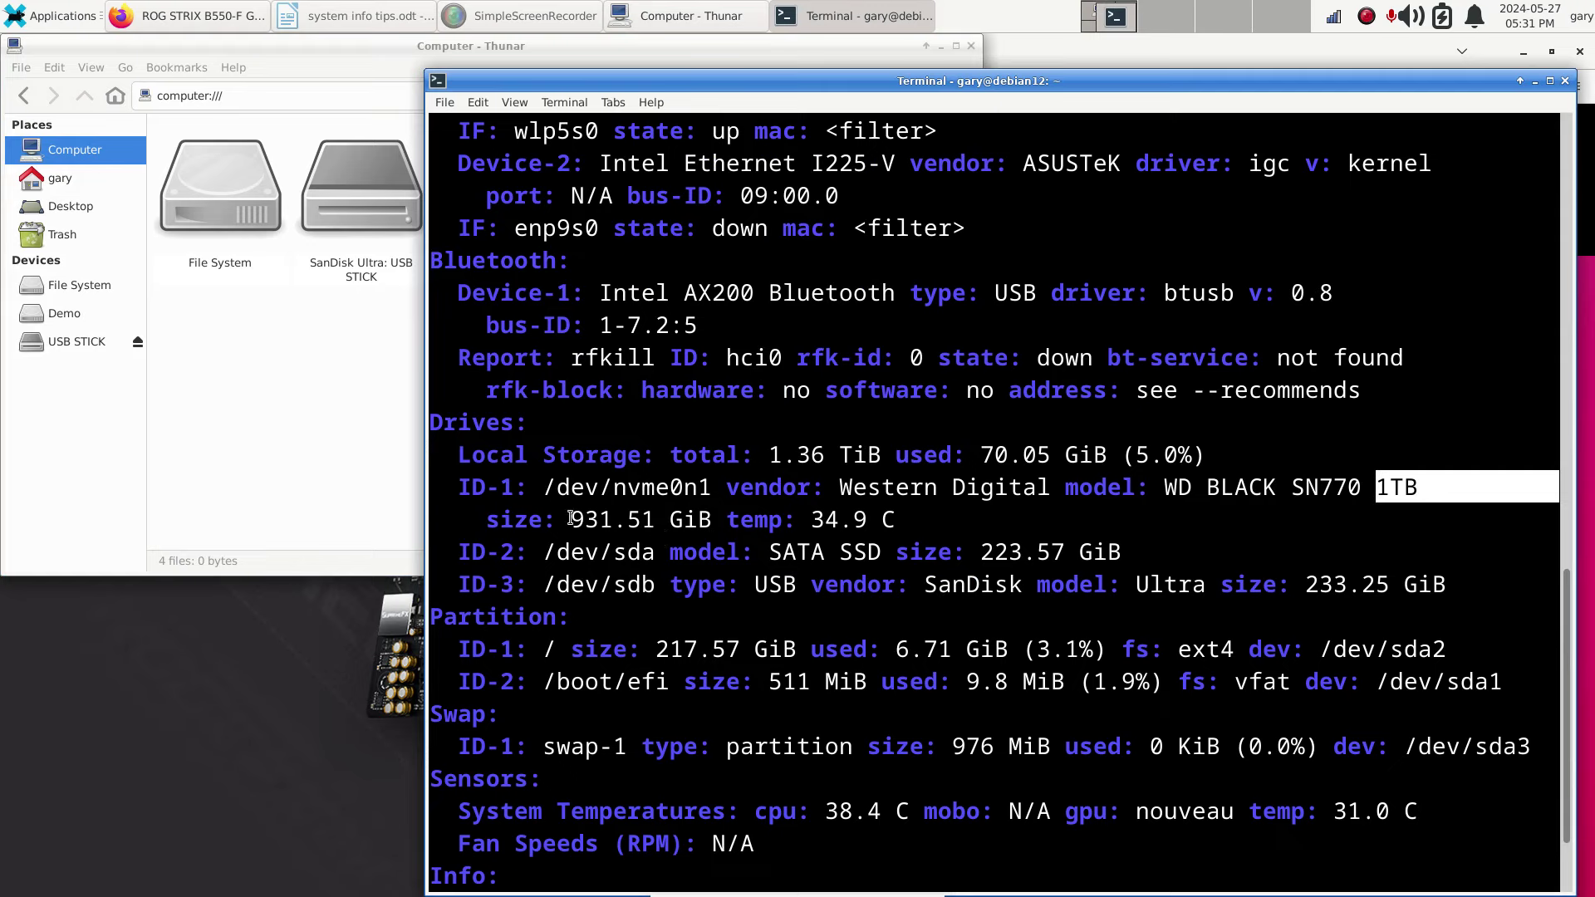
Highlight the NVMe drive's size and the SATA SSD's device name, model and size in the Drives section.
{"action": "left_click_drag", "start_coordinate": [571, 519], "coordinate": [713, 519]}
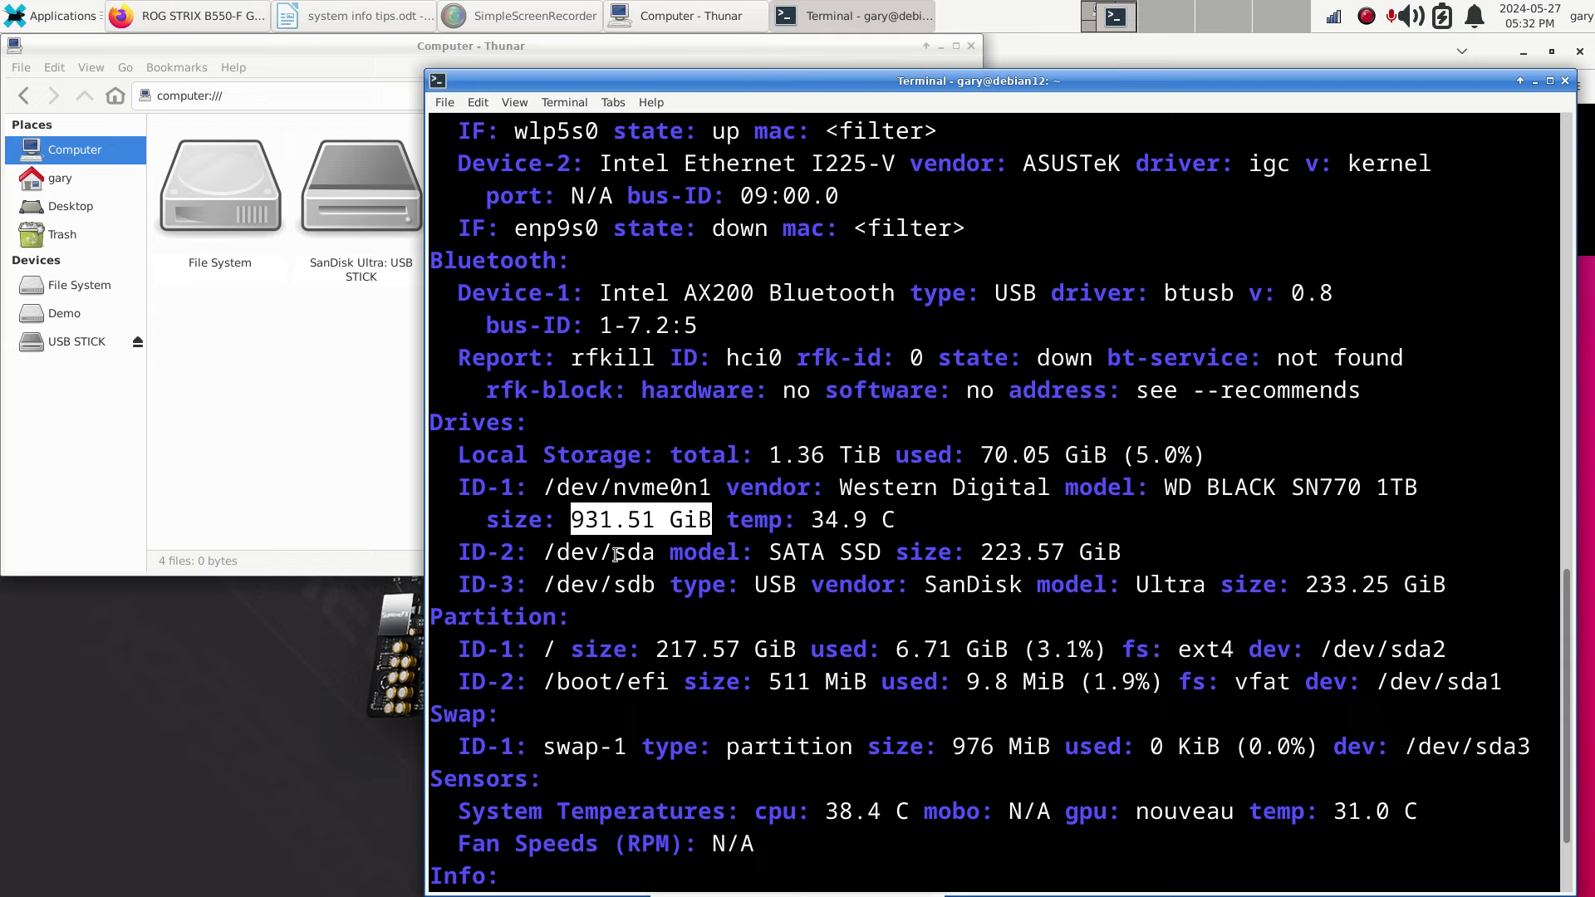
{"action": "left_click_drag", "start_coordinate": [612, 553], "coordinate": [652, 554]}
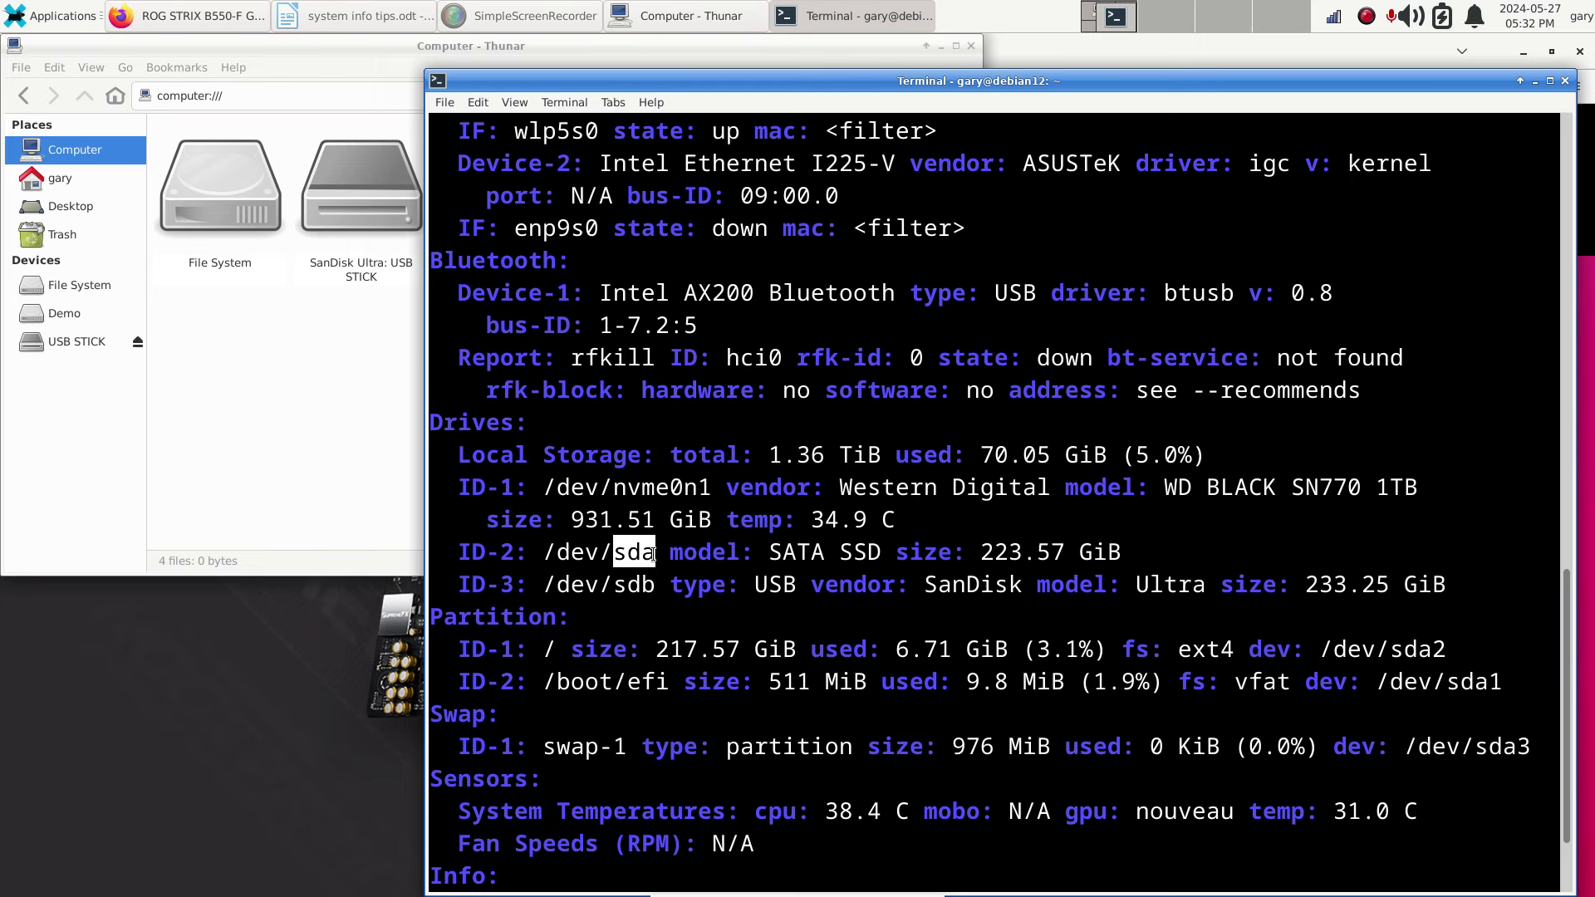
{"action": "left_click_drag", "start_coordinate": [769, 554], "coordinate": [885, 555]}
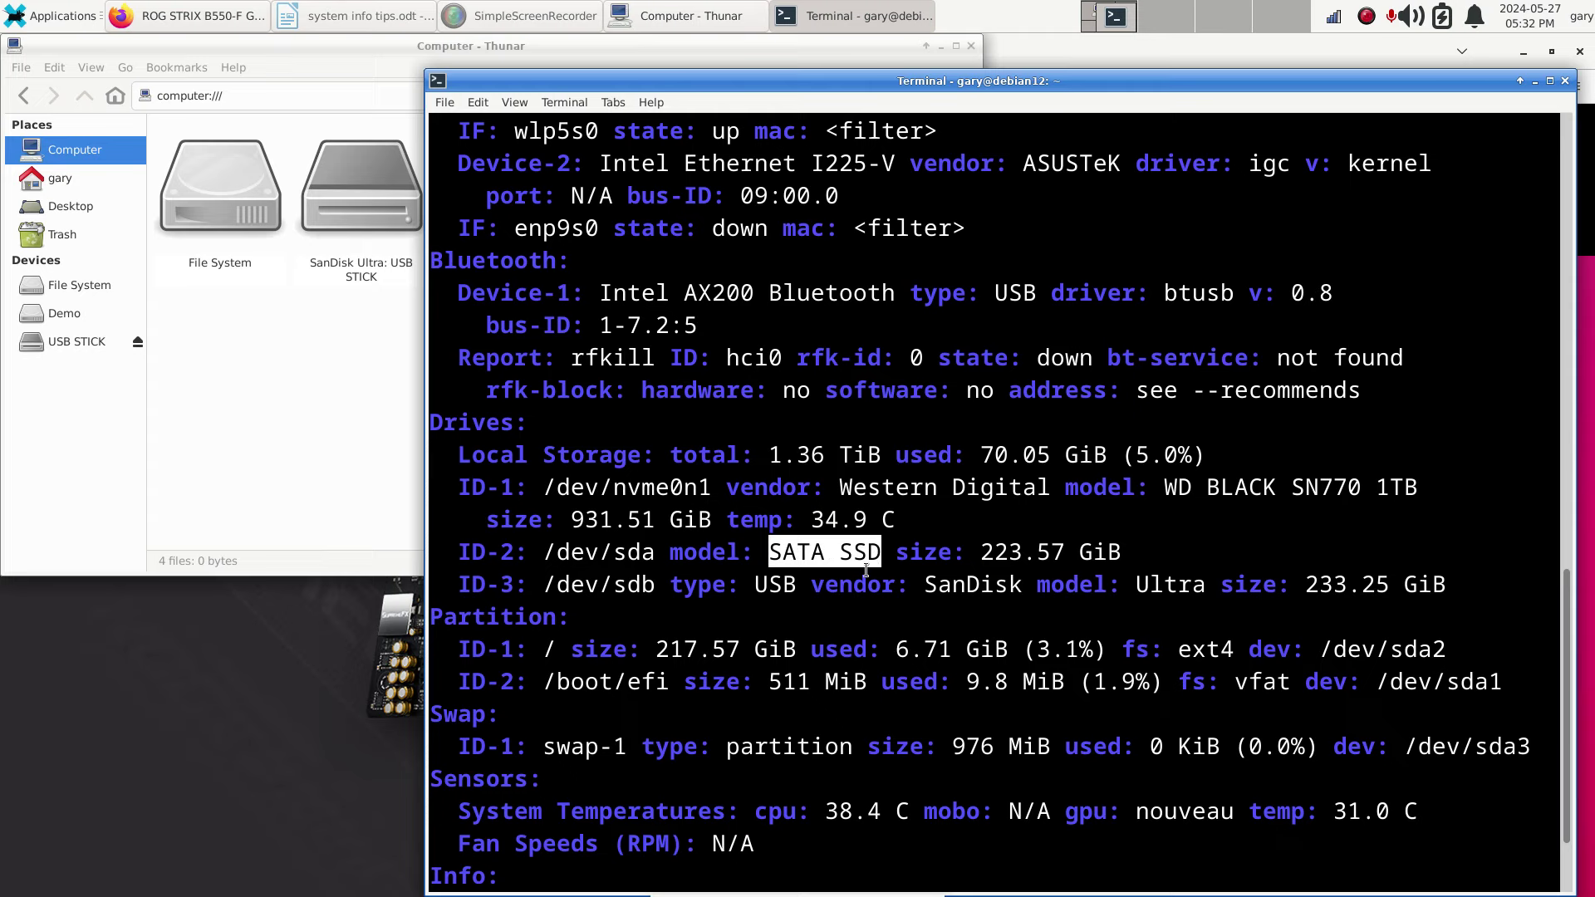
{"action": "left_click_drag", "start_coordinate": [980, 552], "coordinate": [1131, 550]}
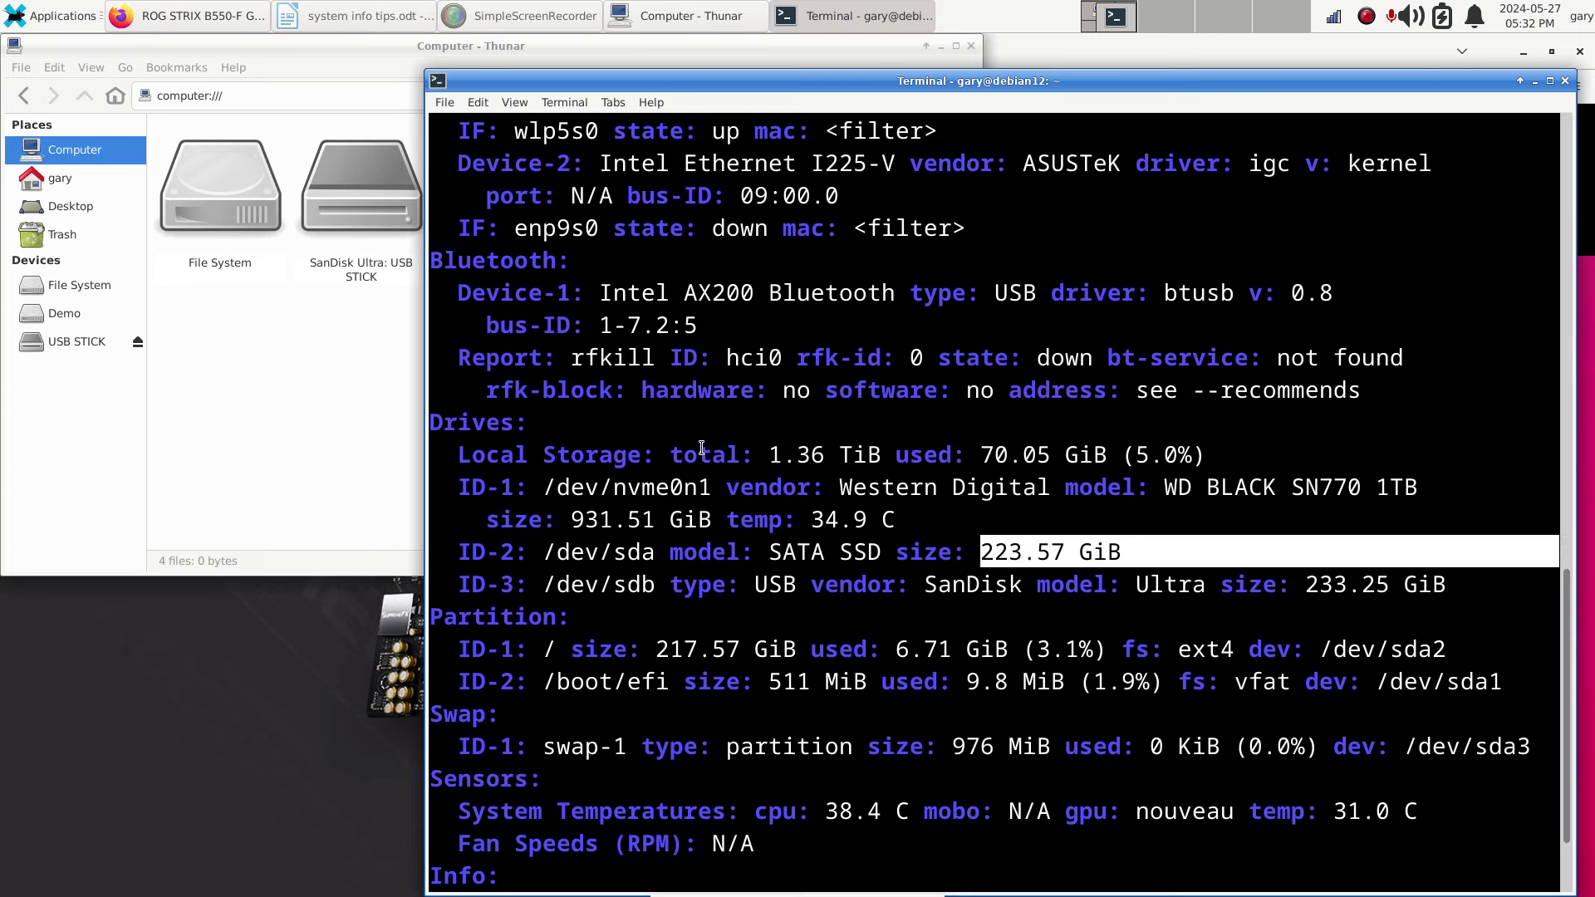
Select the SATA SSD among the computer's drives in Thunar for comparison and return to the terminal.
{"action": "left_click", "coordinate": [202, 380]}
{"action": "left_click", "coordinate": [491, 225]}
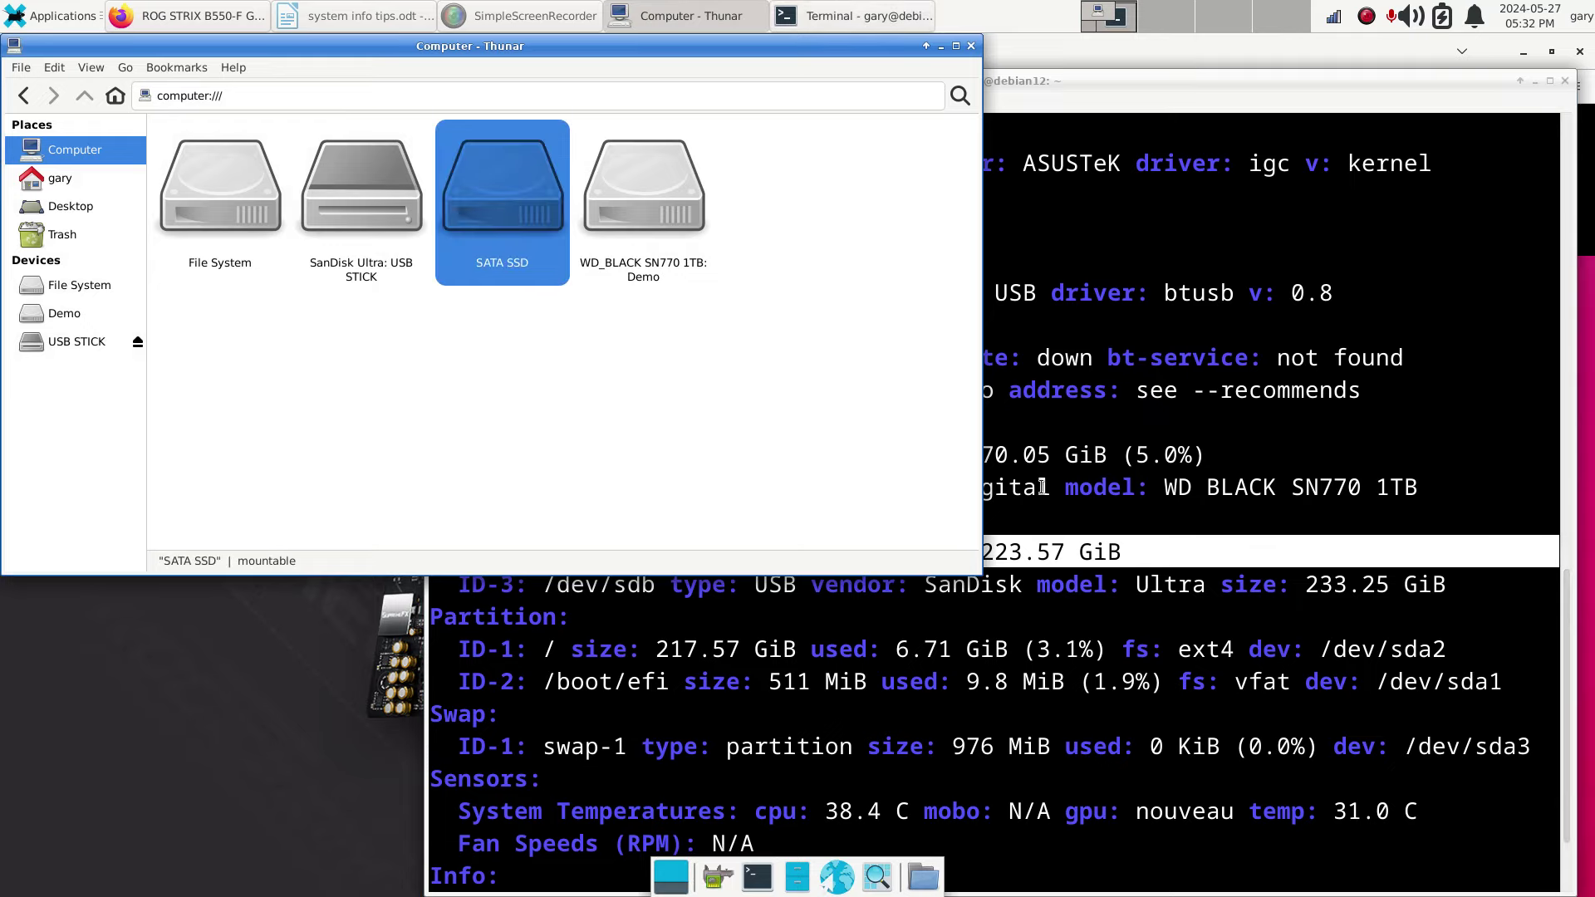
{"action": "left_click", "coordinate": [1142, 500]}
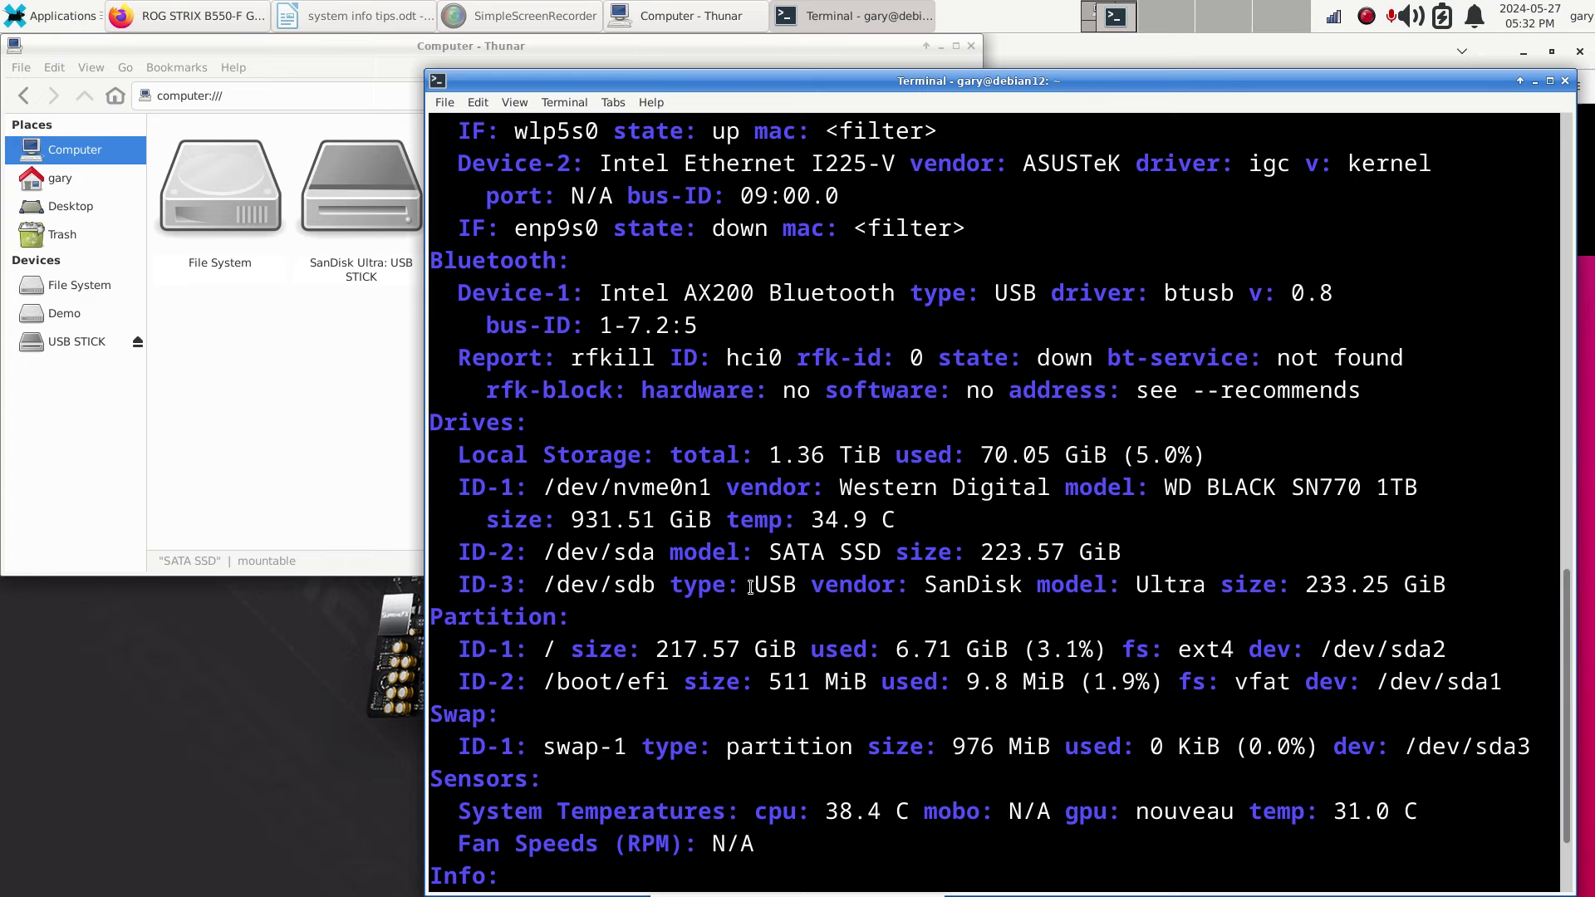
Highlight the USB drive's device name, type, vendor and size in the Drives section, comparing it with the drives in Thunar.
{"action": "left_click_drag", "start_coordinate": [612, 584], "coordinate": [656, 585]}
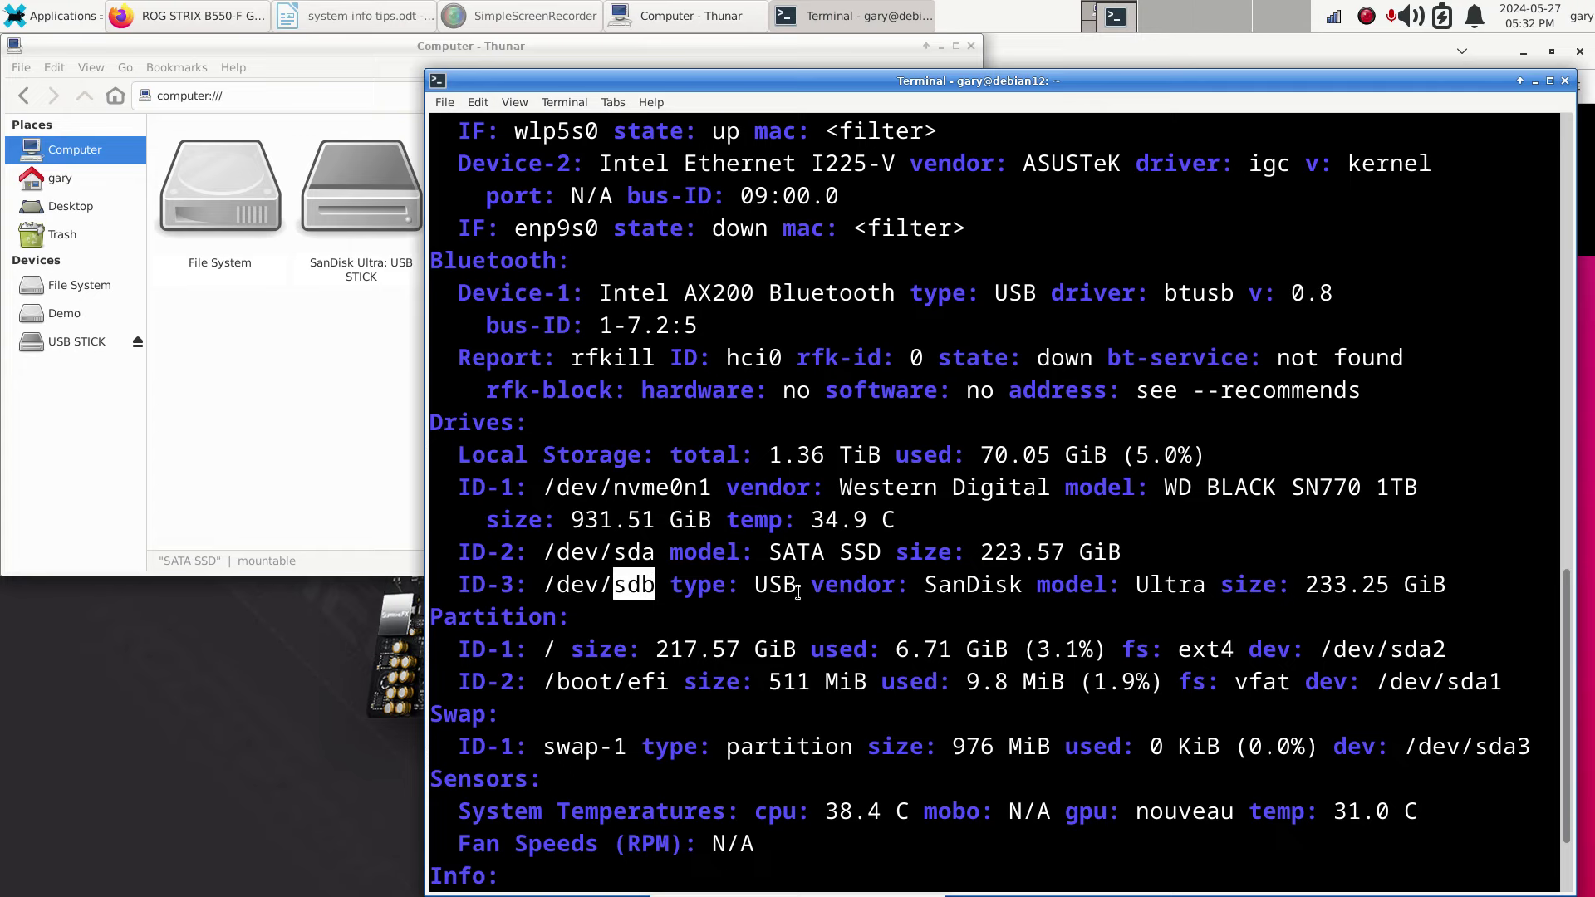
{"action": "double_click", "coordinate": [769, 585]}
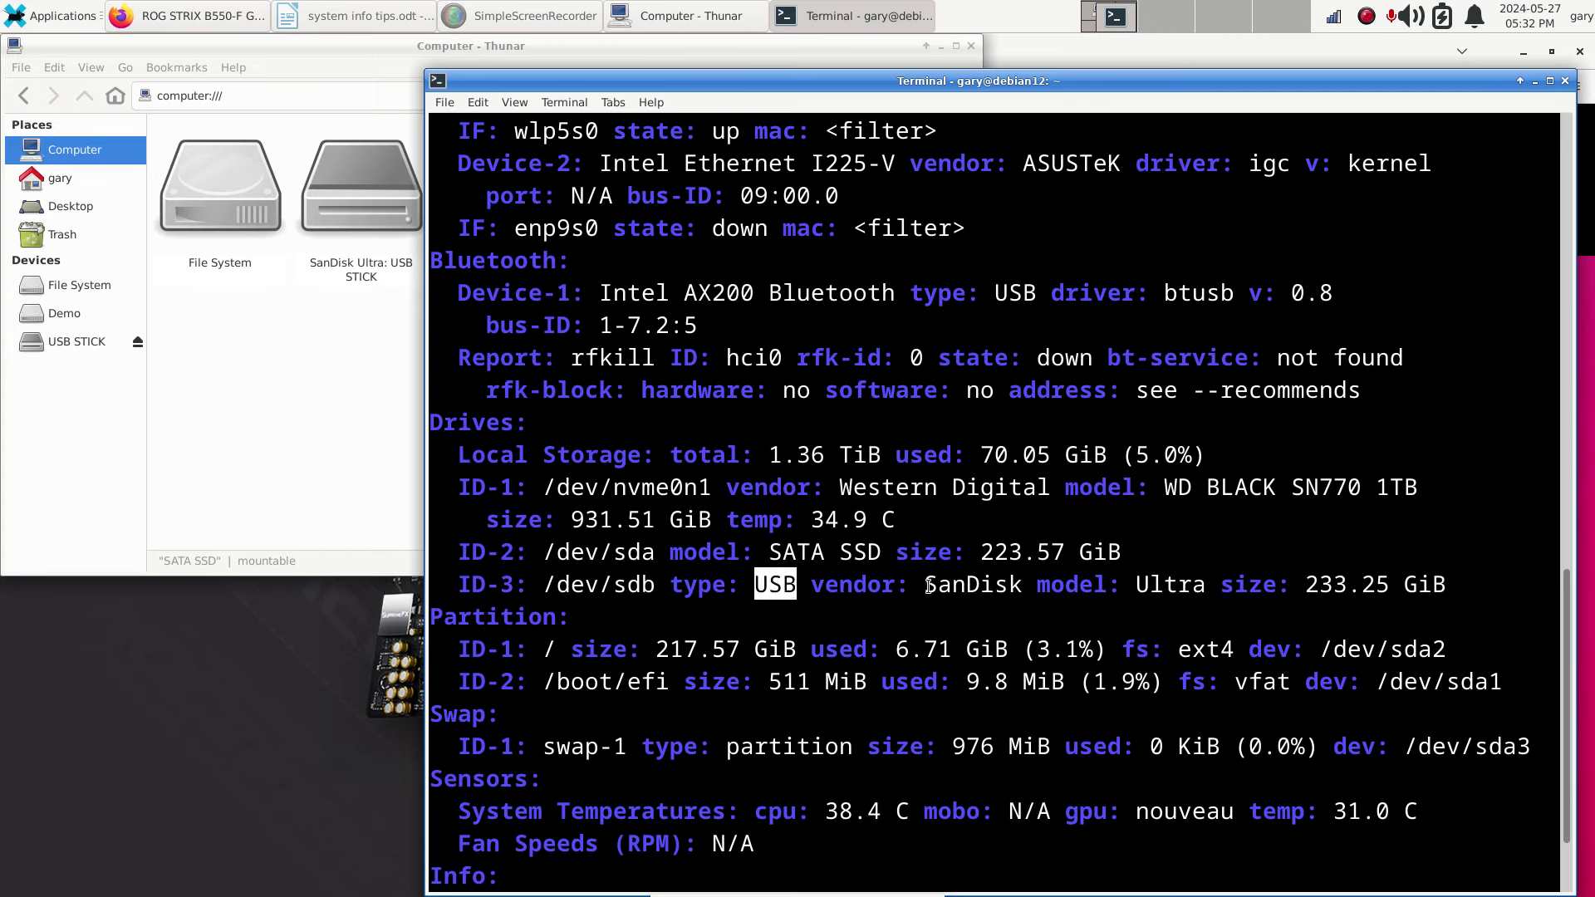
{"action": "left_click_drag", "start_coordinate": [926, 585], "coordinate": [1023, 587]}
{"action": "left_click", "coordinate": [337, 402]}
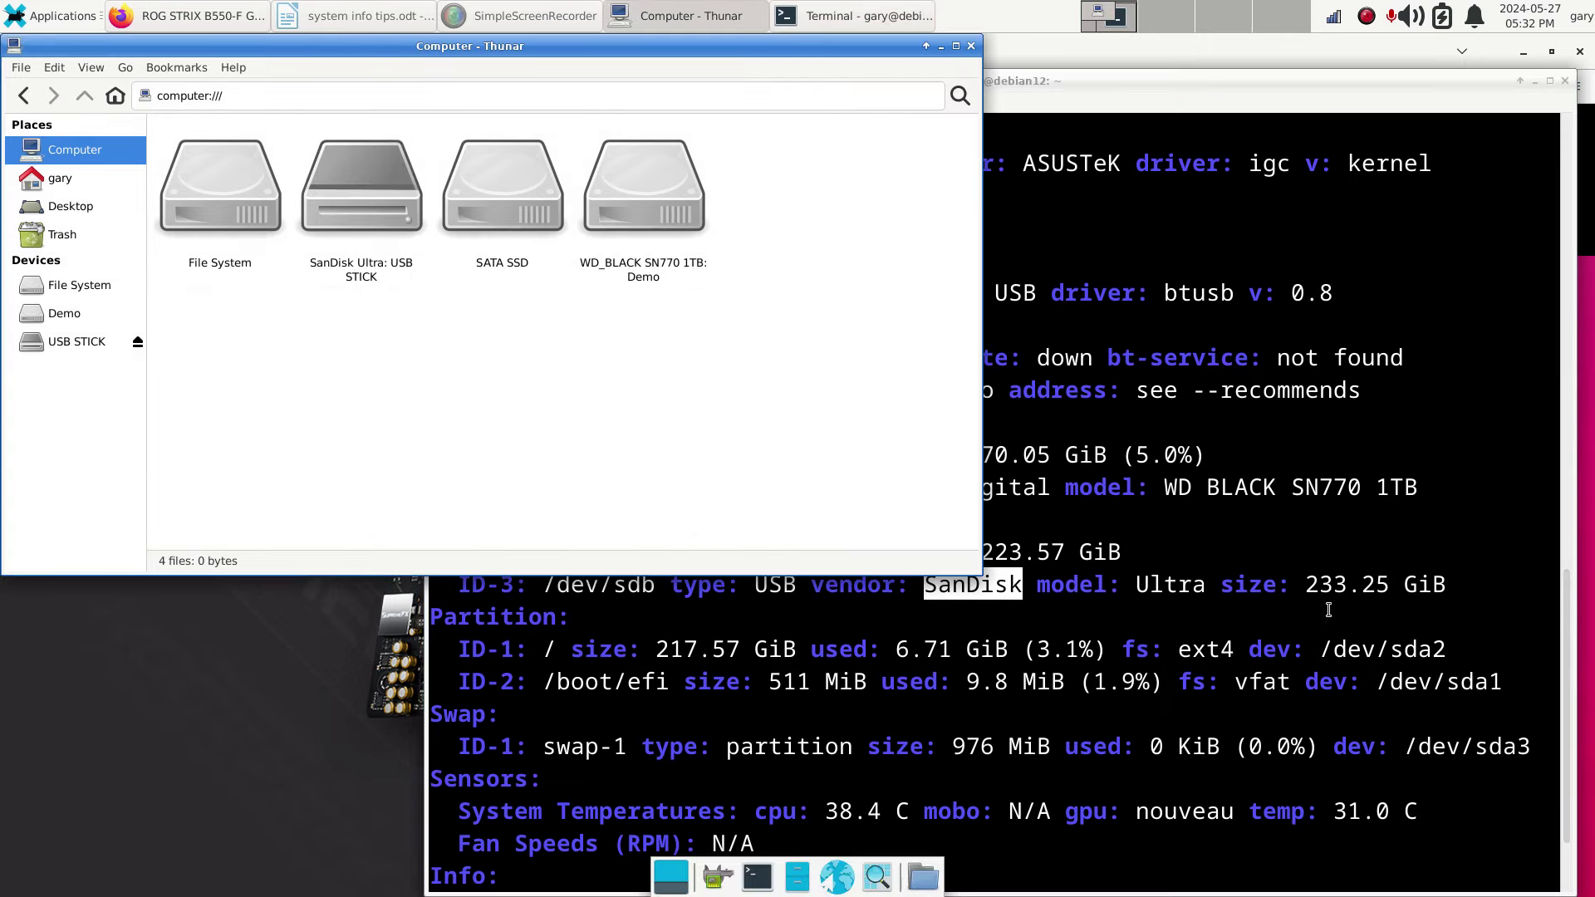
{"action": "left_click", "coordinate": [1352, 583]}
{"action": "left_click_drag", "start_coordinate": [1352, 584], "coordinate": [1482, 584]}
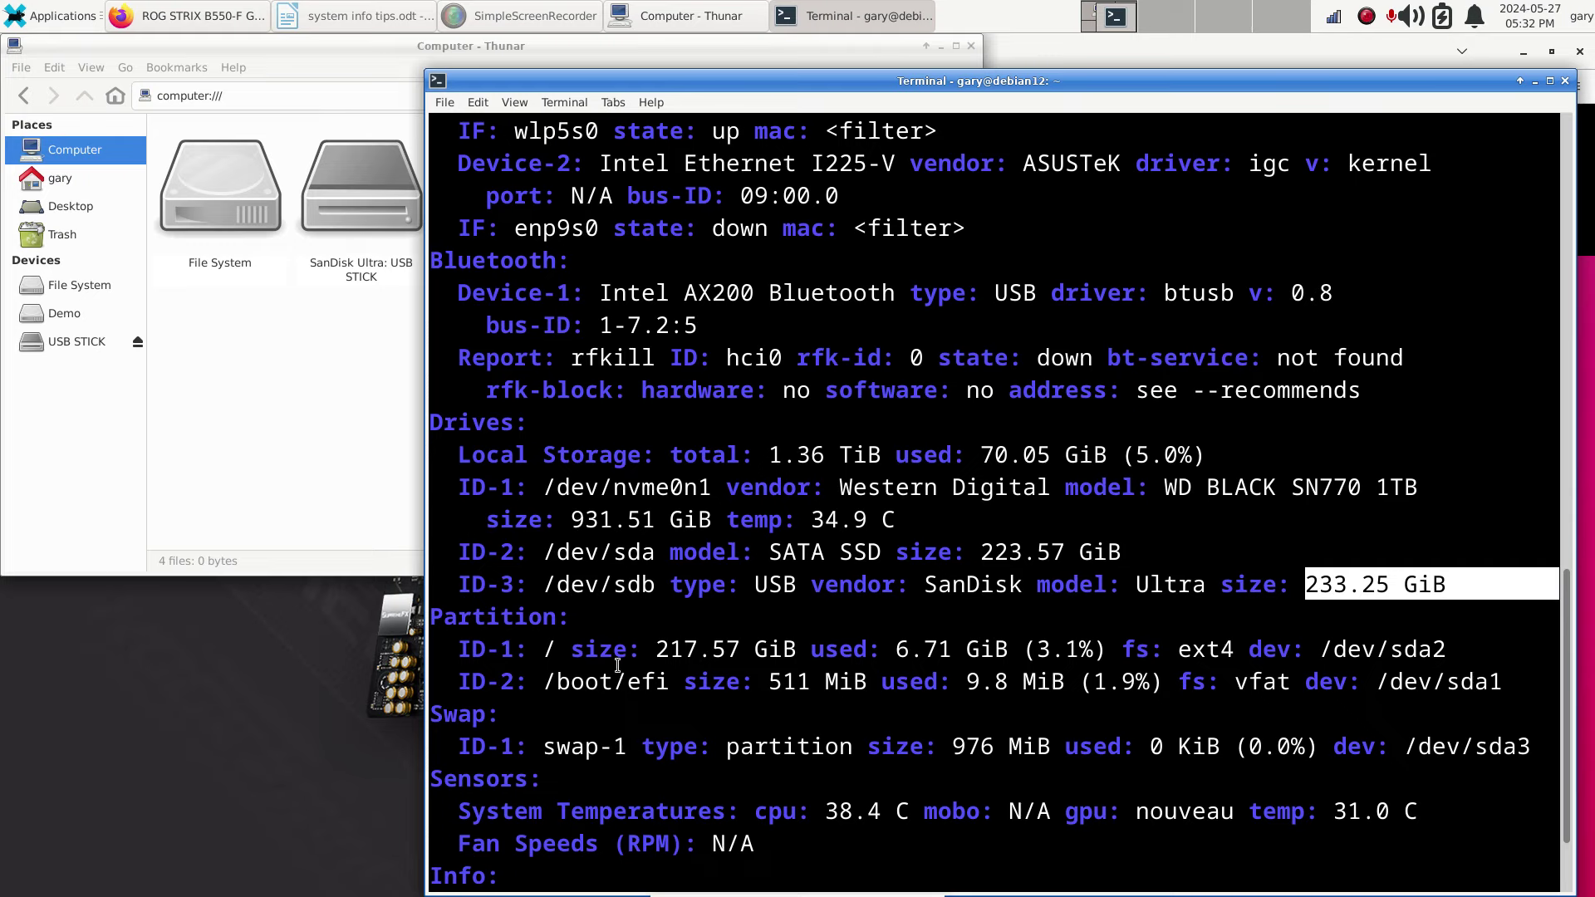
Highlight the root partition's sda2 device name in the Partition section and match it to the sda drive entry.
{"action": "scroll", "coordinate": [671, 618], "scroll_direction": "down", "scroll_amount": 1}
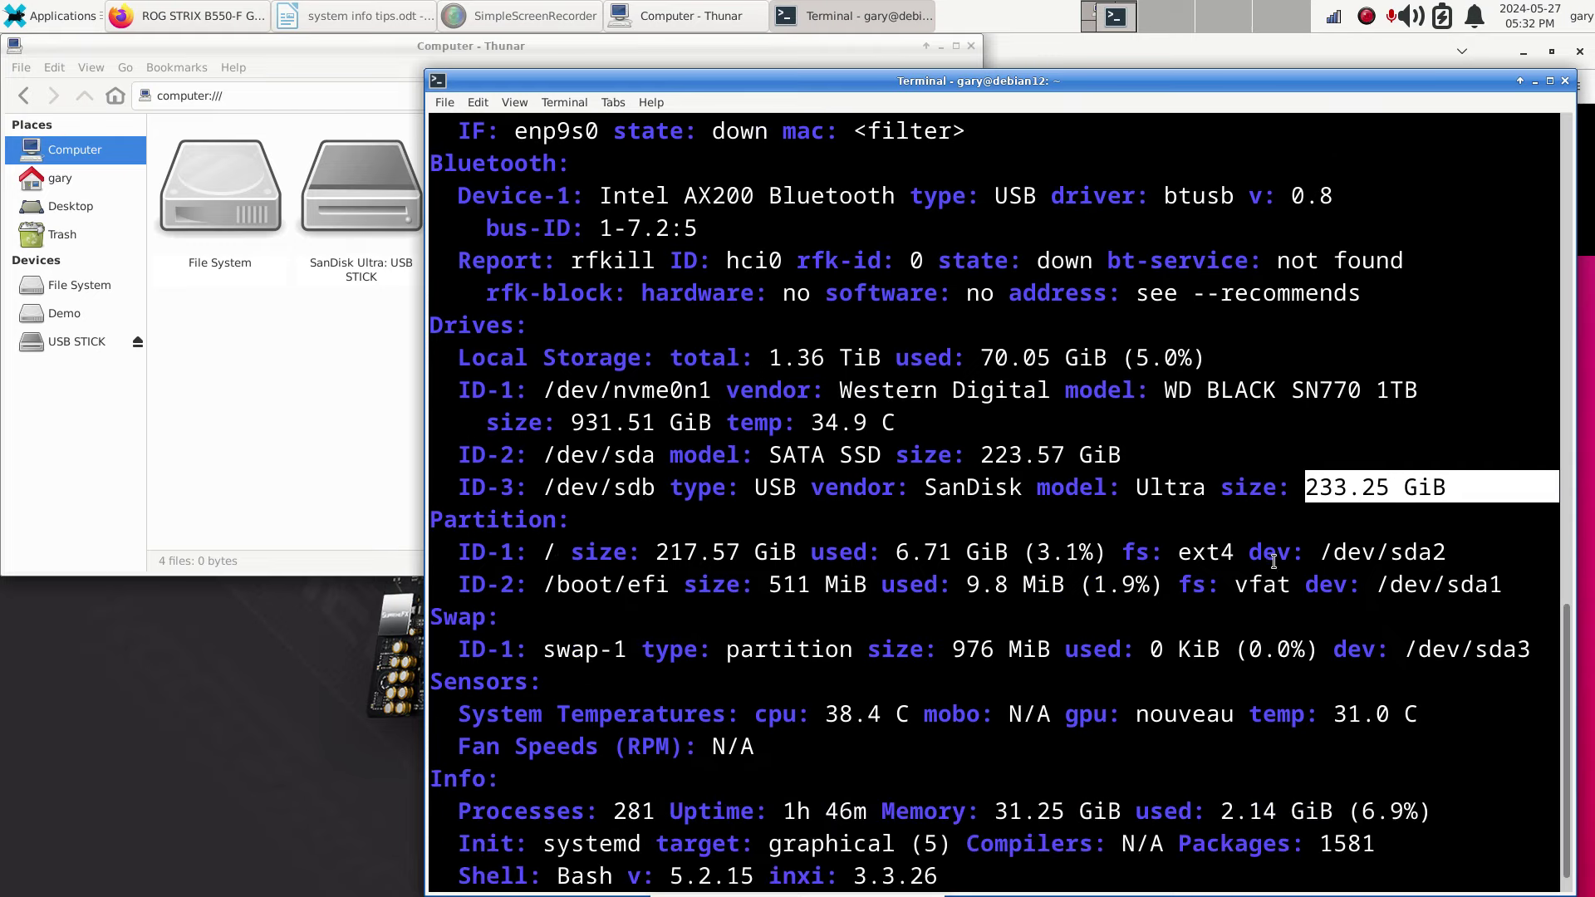
{"action": "left_click_drag", "start_coordinate": [1391, 556], "coordinate": [1430, 554]}
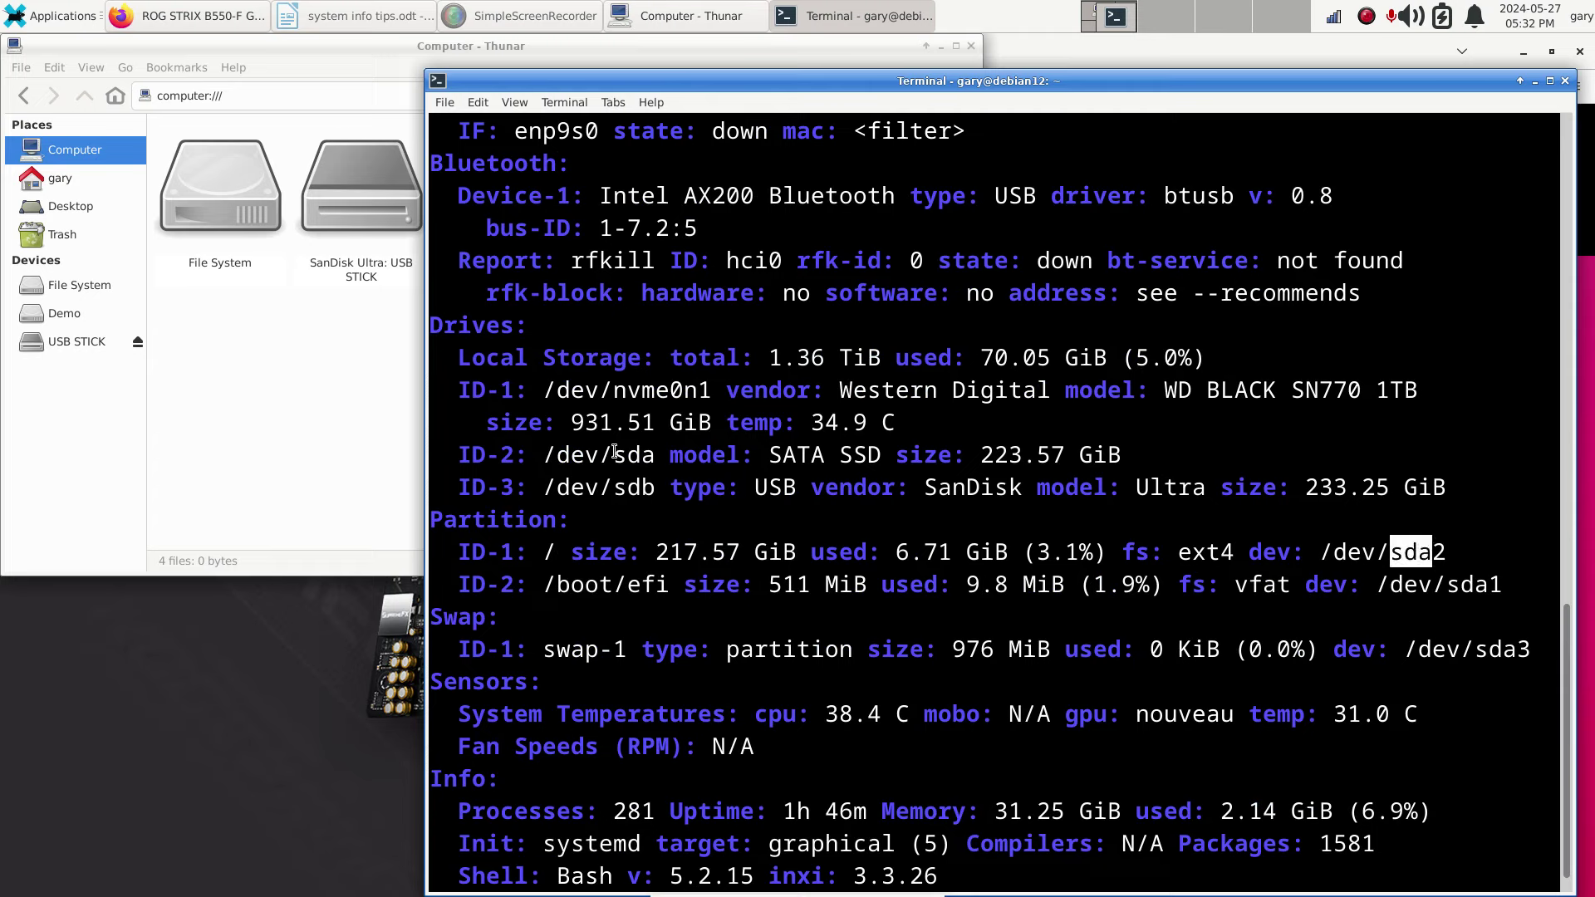
{"action": "left_click_drag", "start_coordinate": [615, 453], "coordinate": [659, 454]}
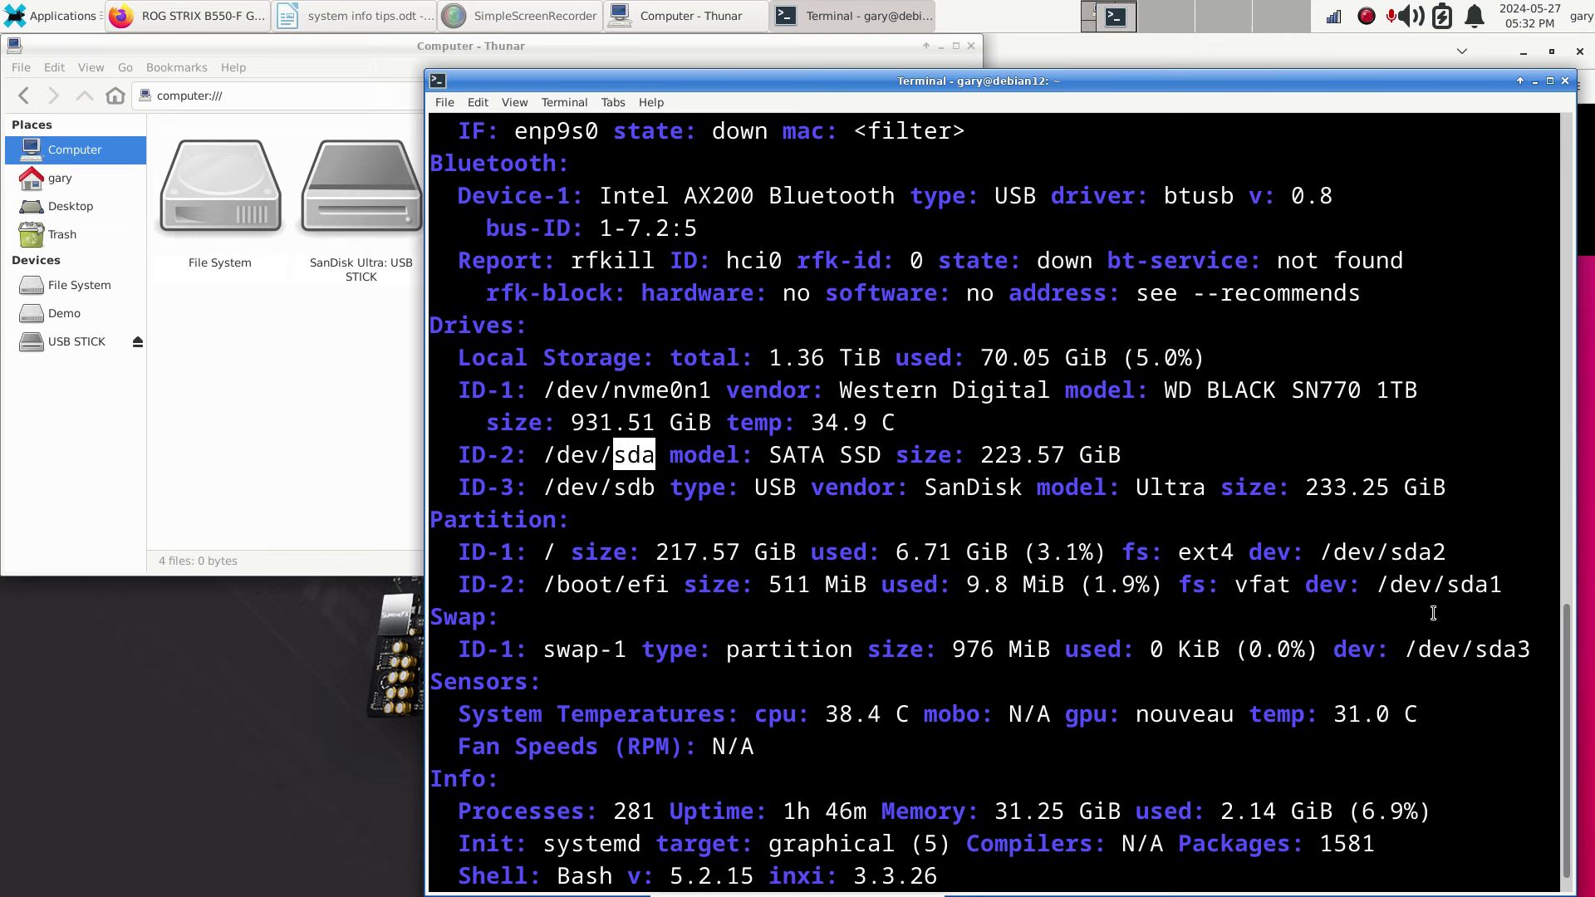
{"action": "left_click", "coordinate": [1393, 552]}
{"action": "left_click_drag", "start_coordinate": [1393, 552], "coordinate": [1450, 554]}
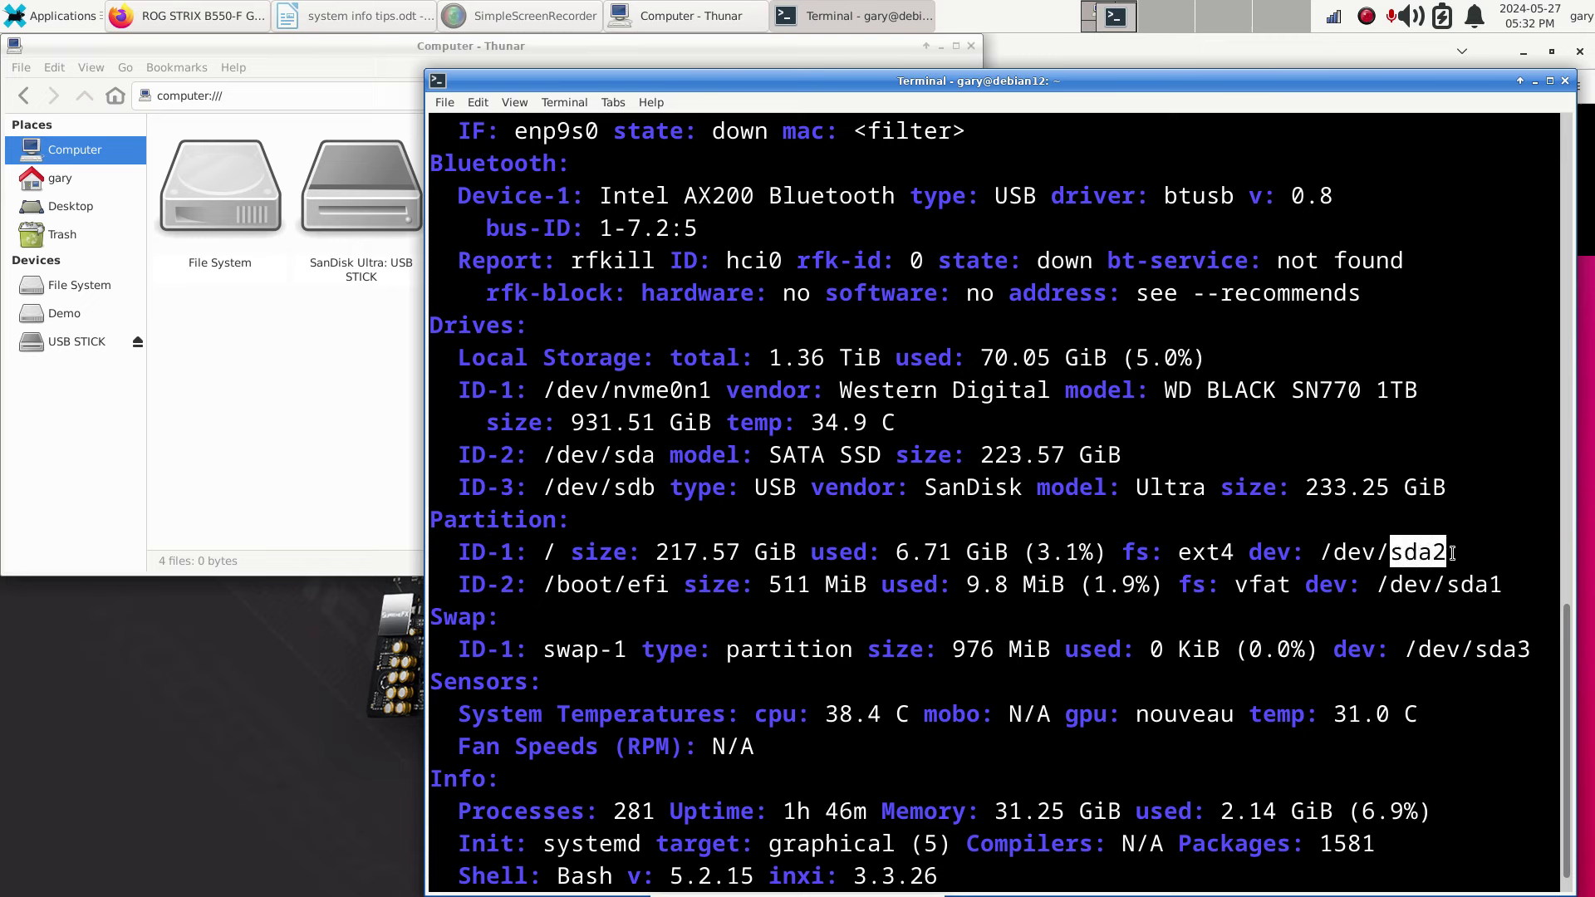
Highlight the root partition's file system type, usage percentage and mount point, comparing it with File System in Thunar.
{"action": "left_click_drag", "start_coordinate": [1176, 554], "coordinate": [1231, 555]}
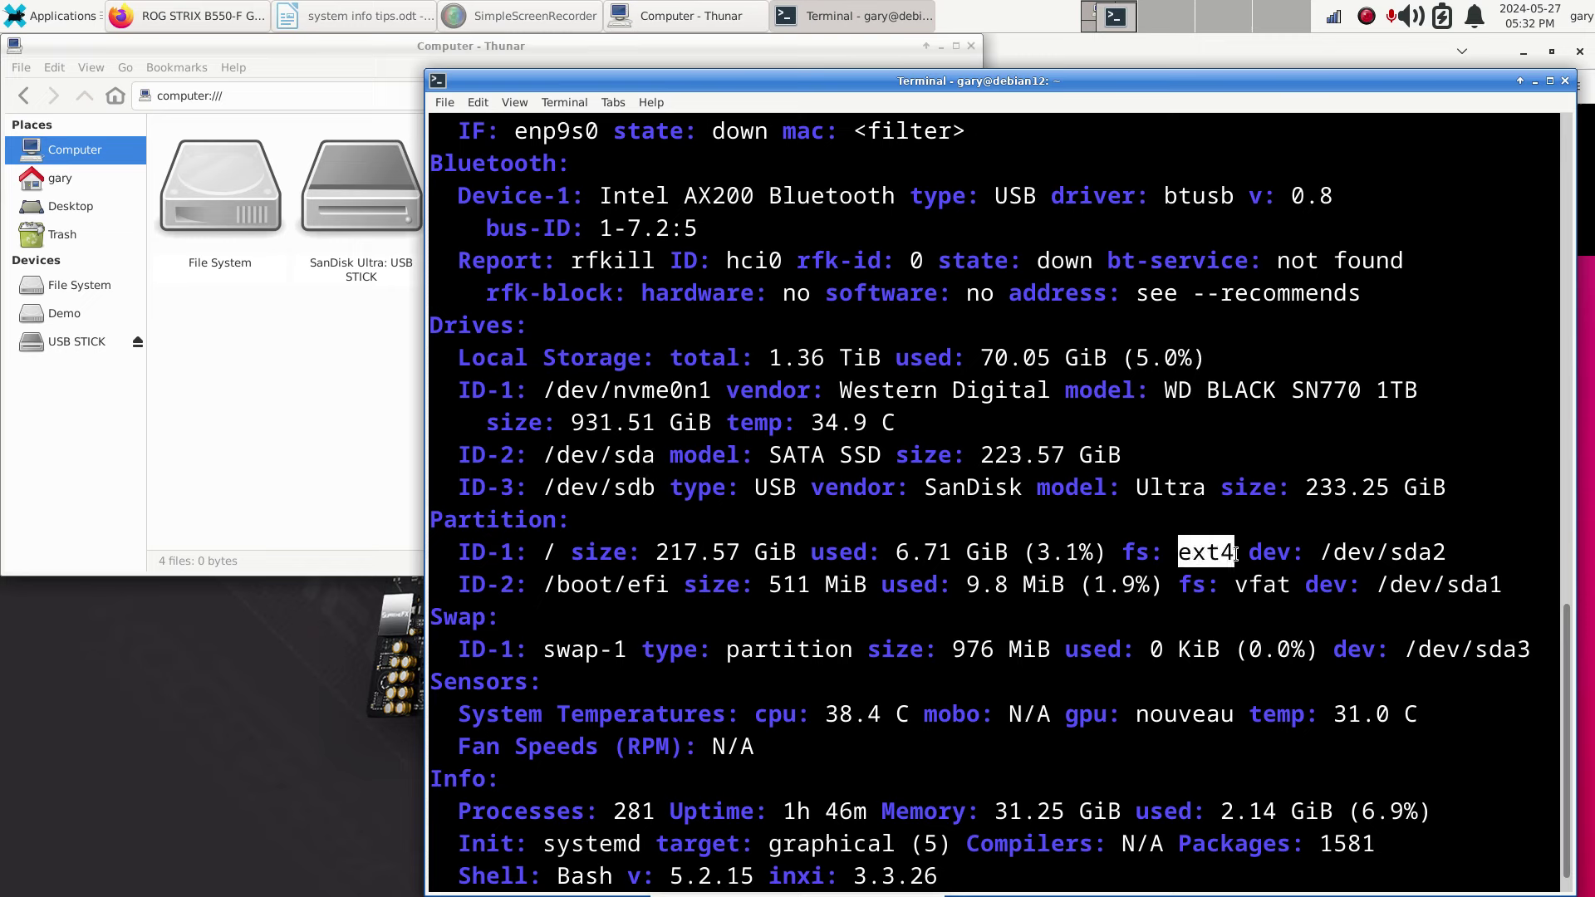
{"action": "left_click_drag", "start_coordinate": [1037, 552], "coordinate": [1097, 551]}
{"action": "left_click_drag", "start_coordinate": [529, 551], "coordinate": [554, 548]}
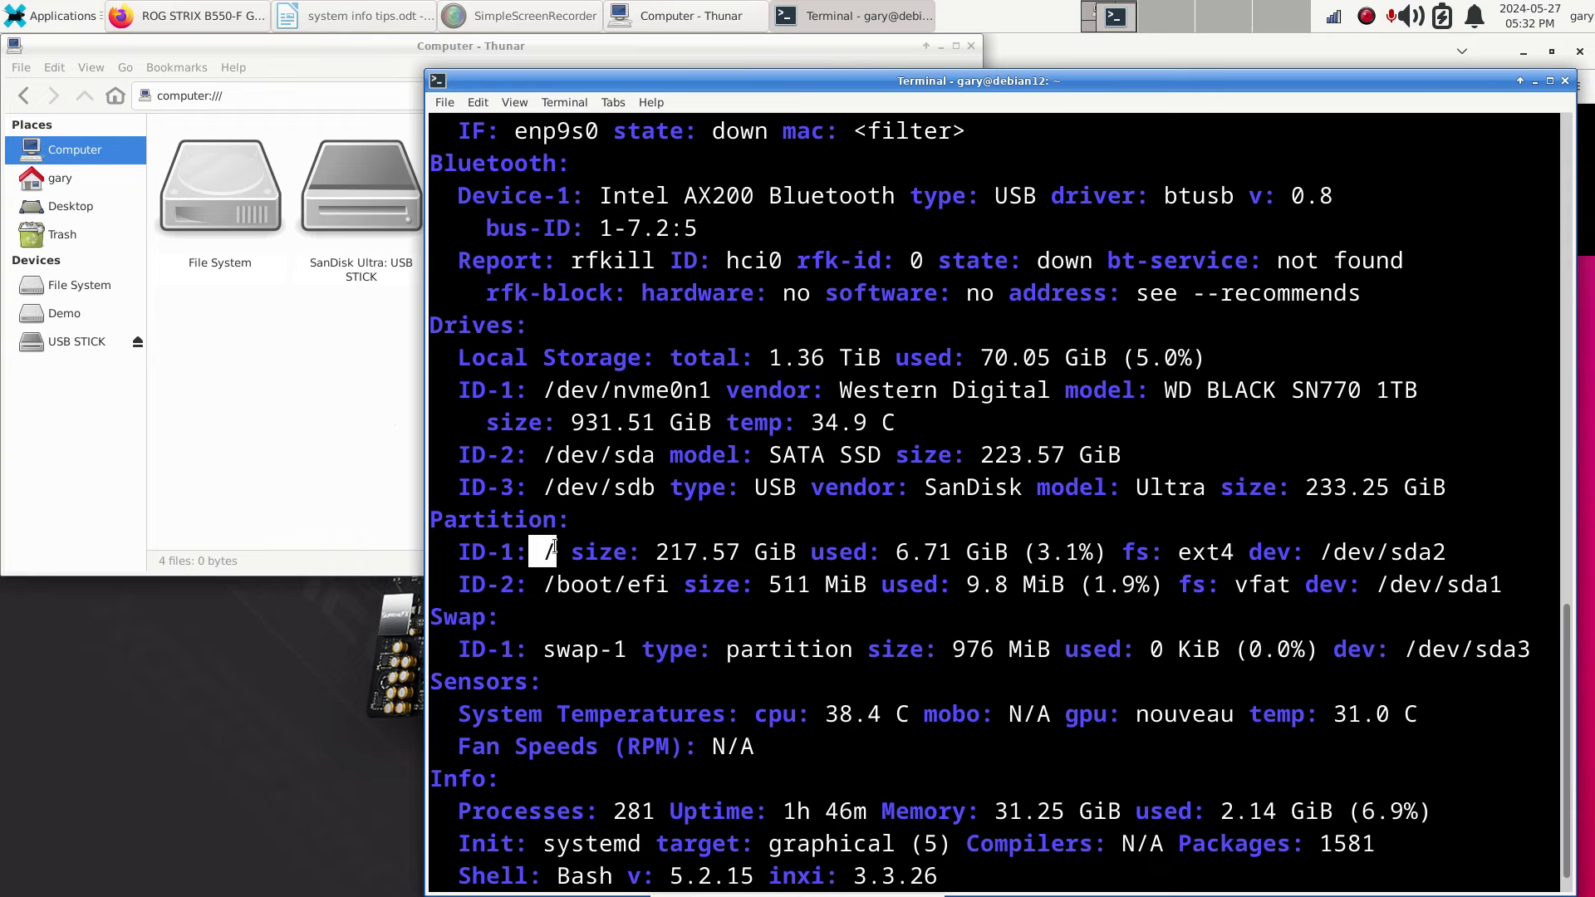
{"action": "double_click", "coordinate": [206, 196]}
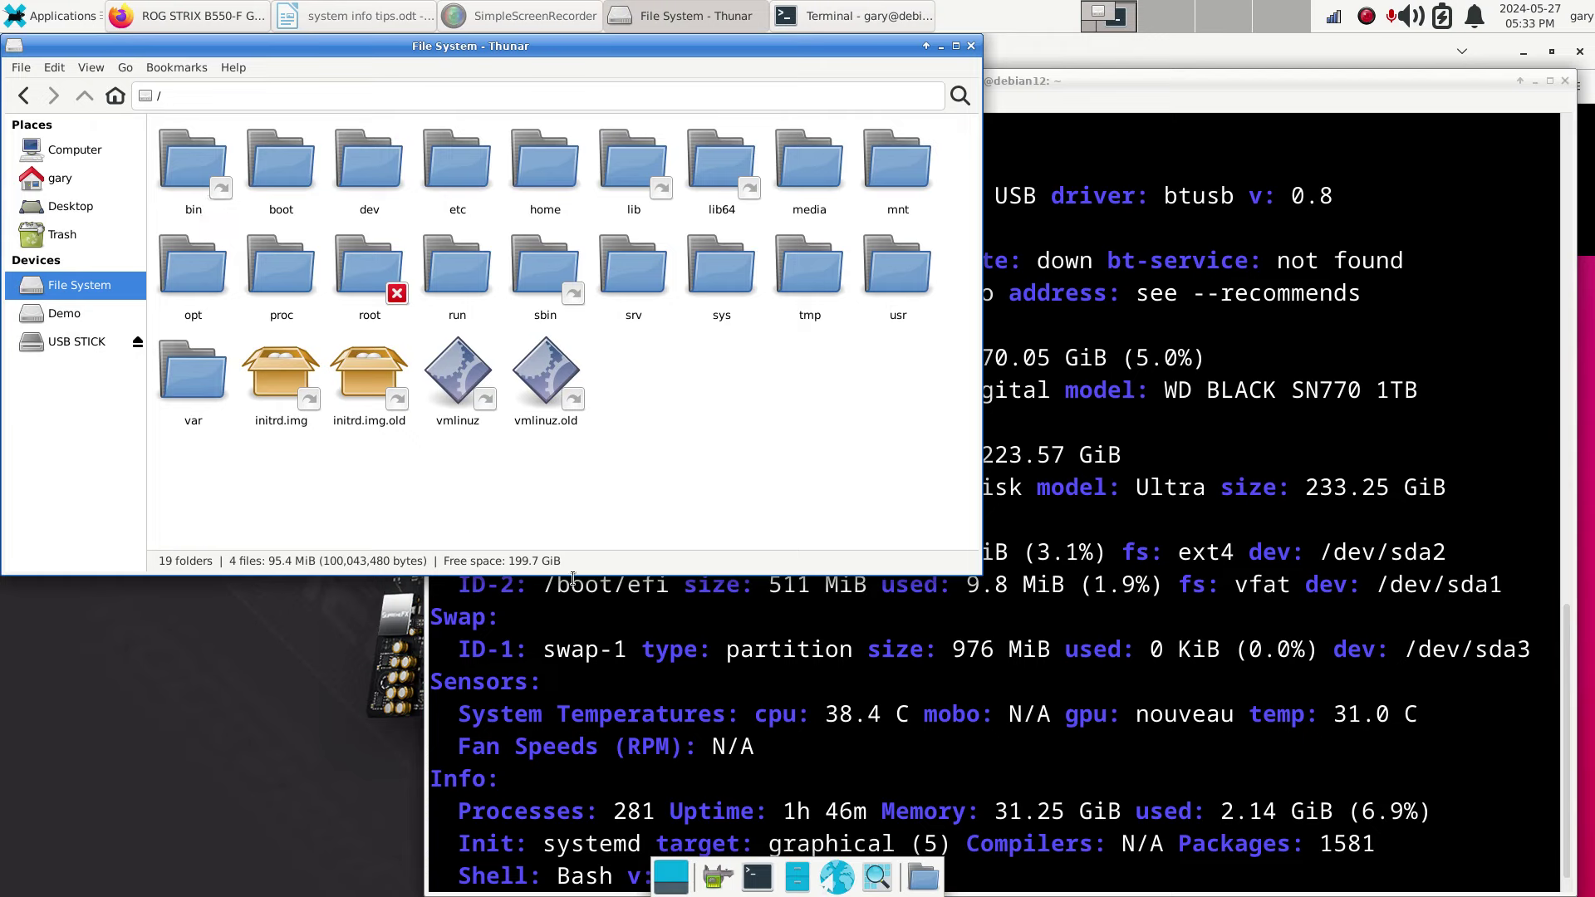
{"action": "left_click", "coordinate": [1164, 616]}
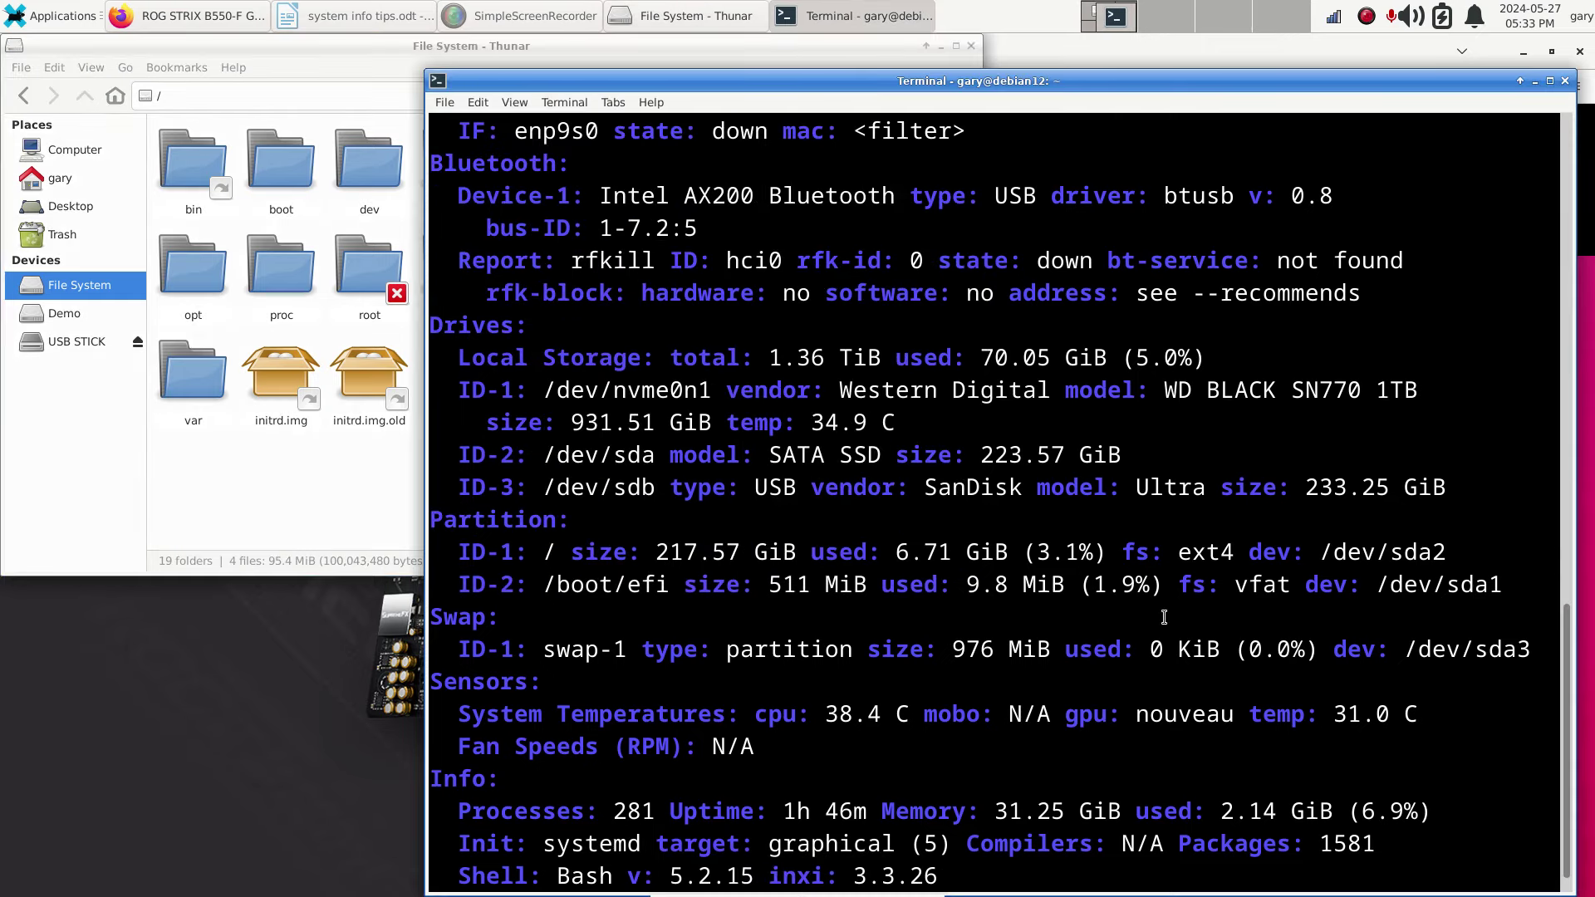
{"action": "left_click_drag", "start_coordinate": [1034, 548], "coordinate": [1093, 550]}
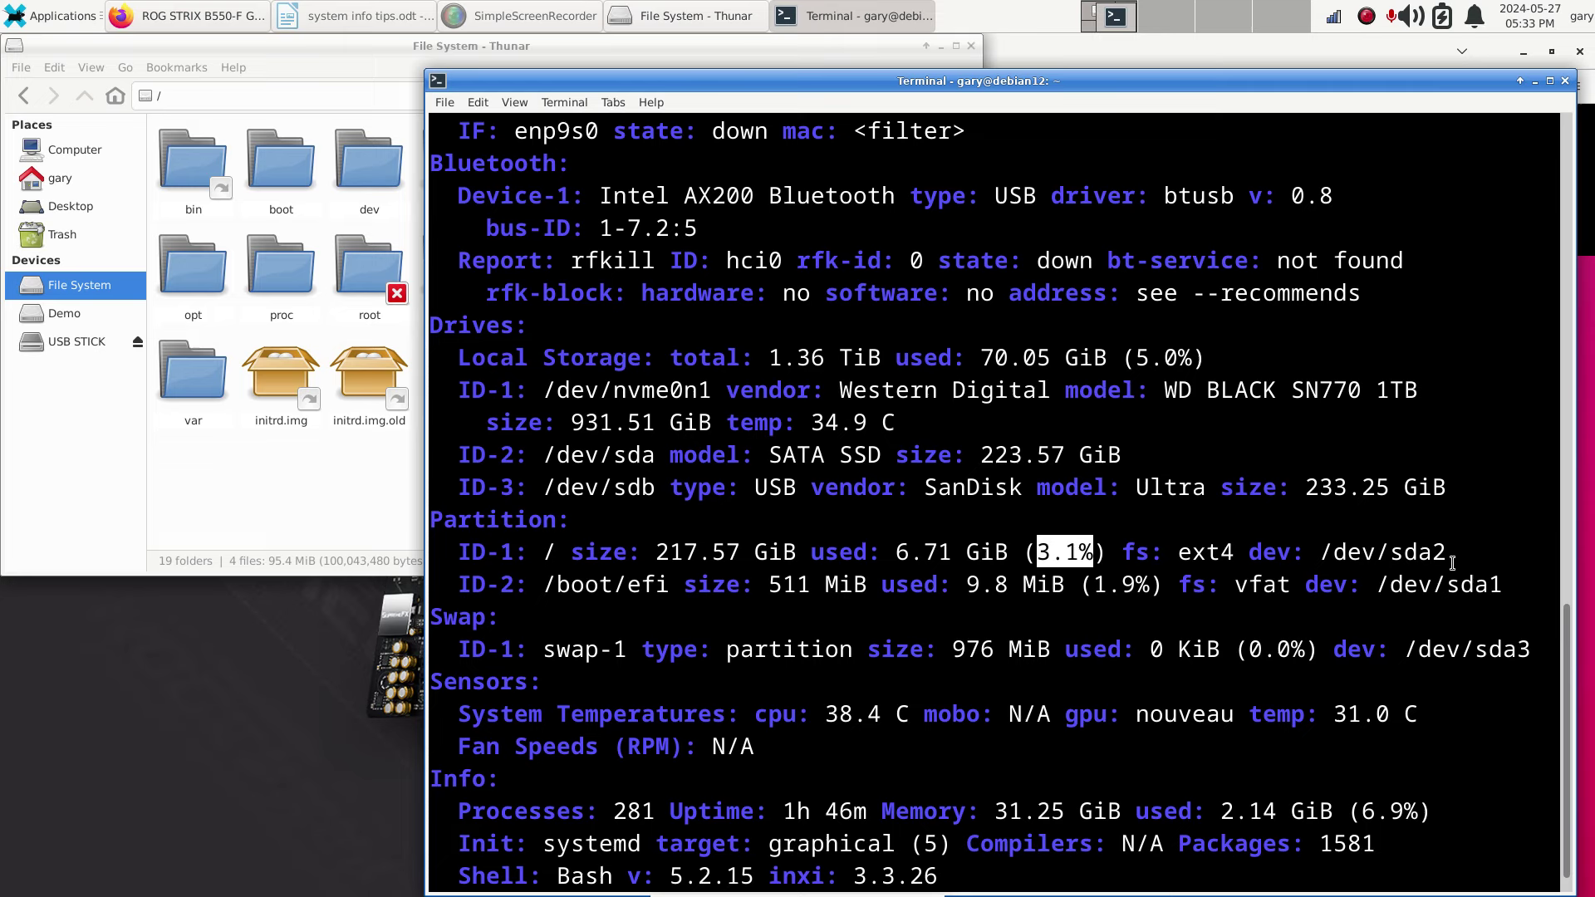
Highlight the partition numbers of the root and EFI partitions, plus the EFI partition's file system type and mount point.
{"action": "left_click_drag", "start_coordinate": [1436, 551], "coordinate": [1445, 548]}
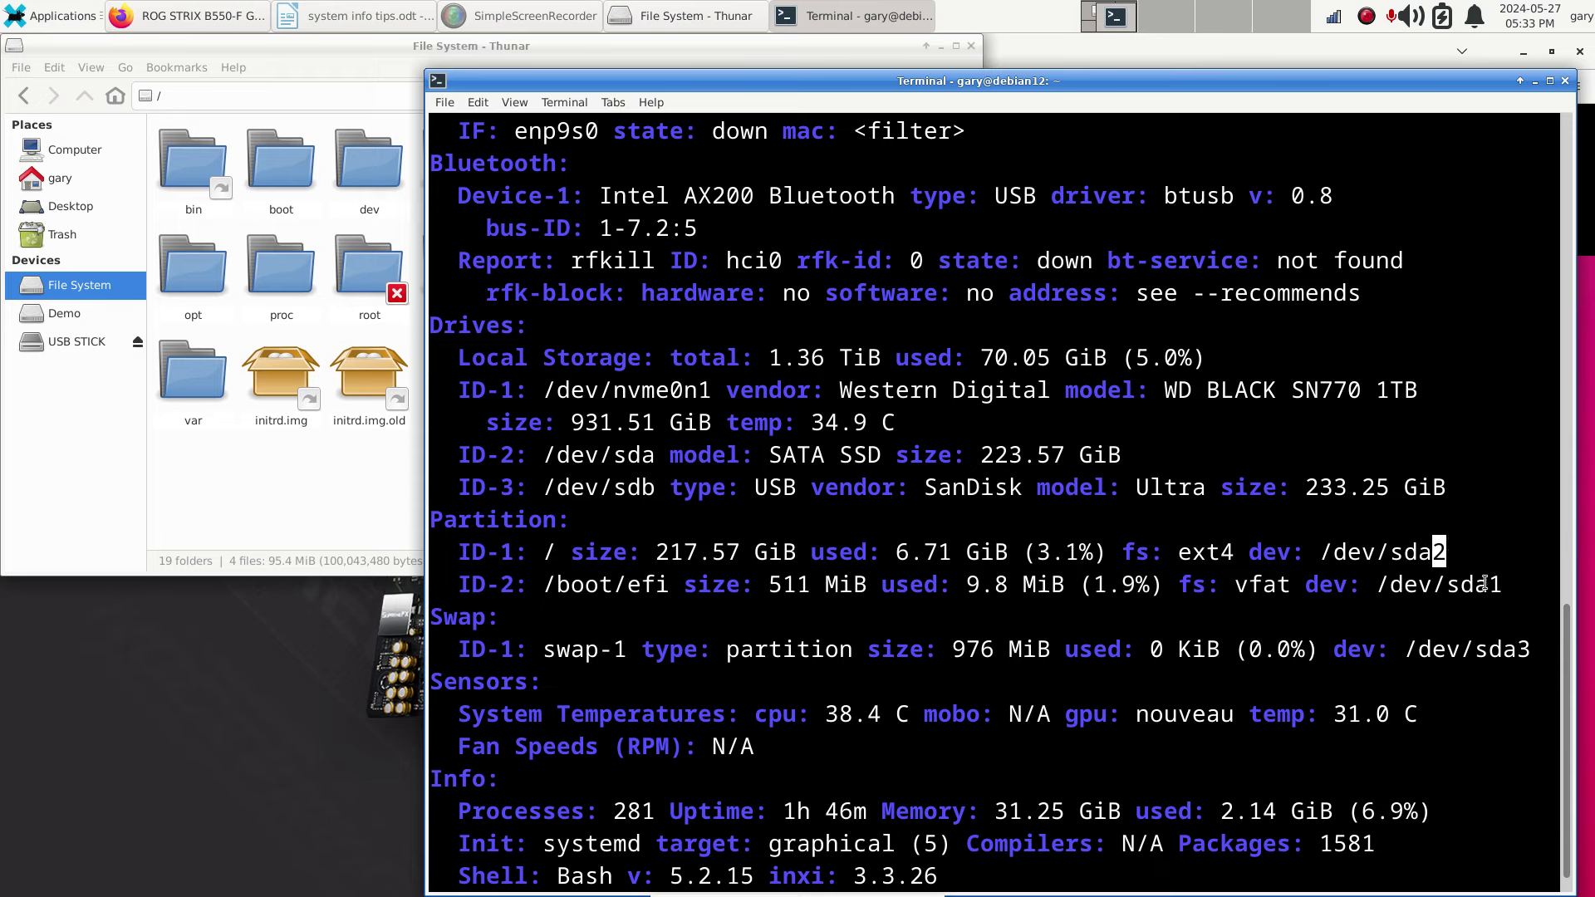
{"action": "left_click_drag", "start_coordinate": [1485, 583], "coordinate": [1501, 582]}
{"action": "left_click_drag", "start_coordinate": [1235, 585], "coordinate": [1286, 587]}
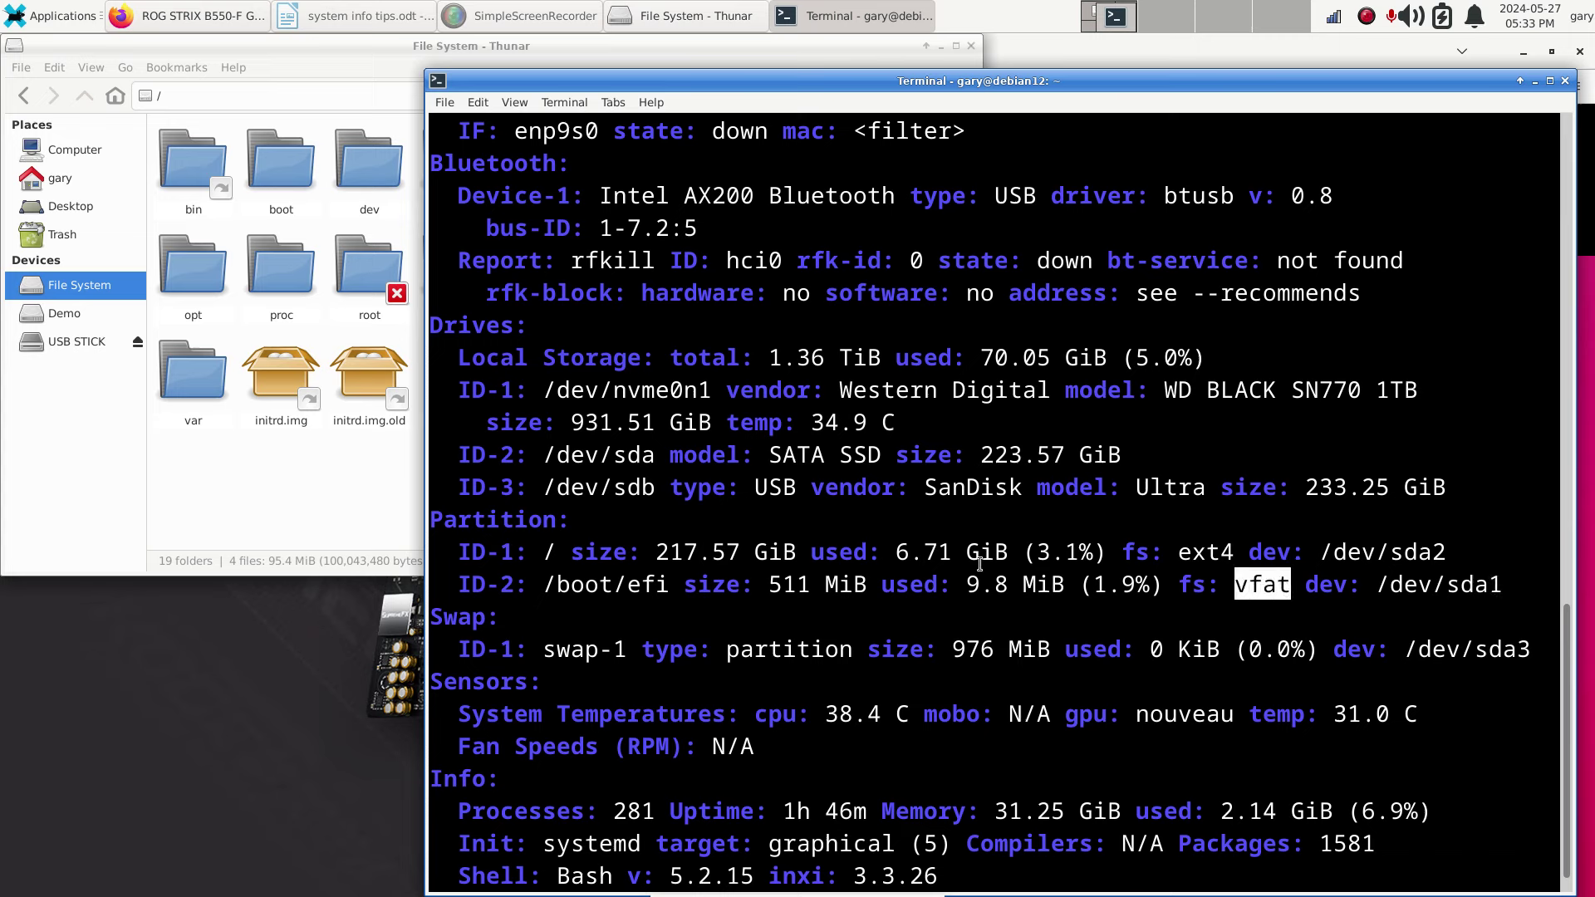
{"action": "left_click_drag", "start_coordinate": [541, 586], "coordinate": [669, 583]}
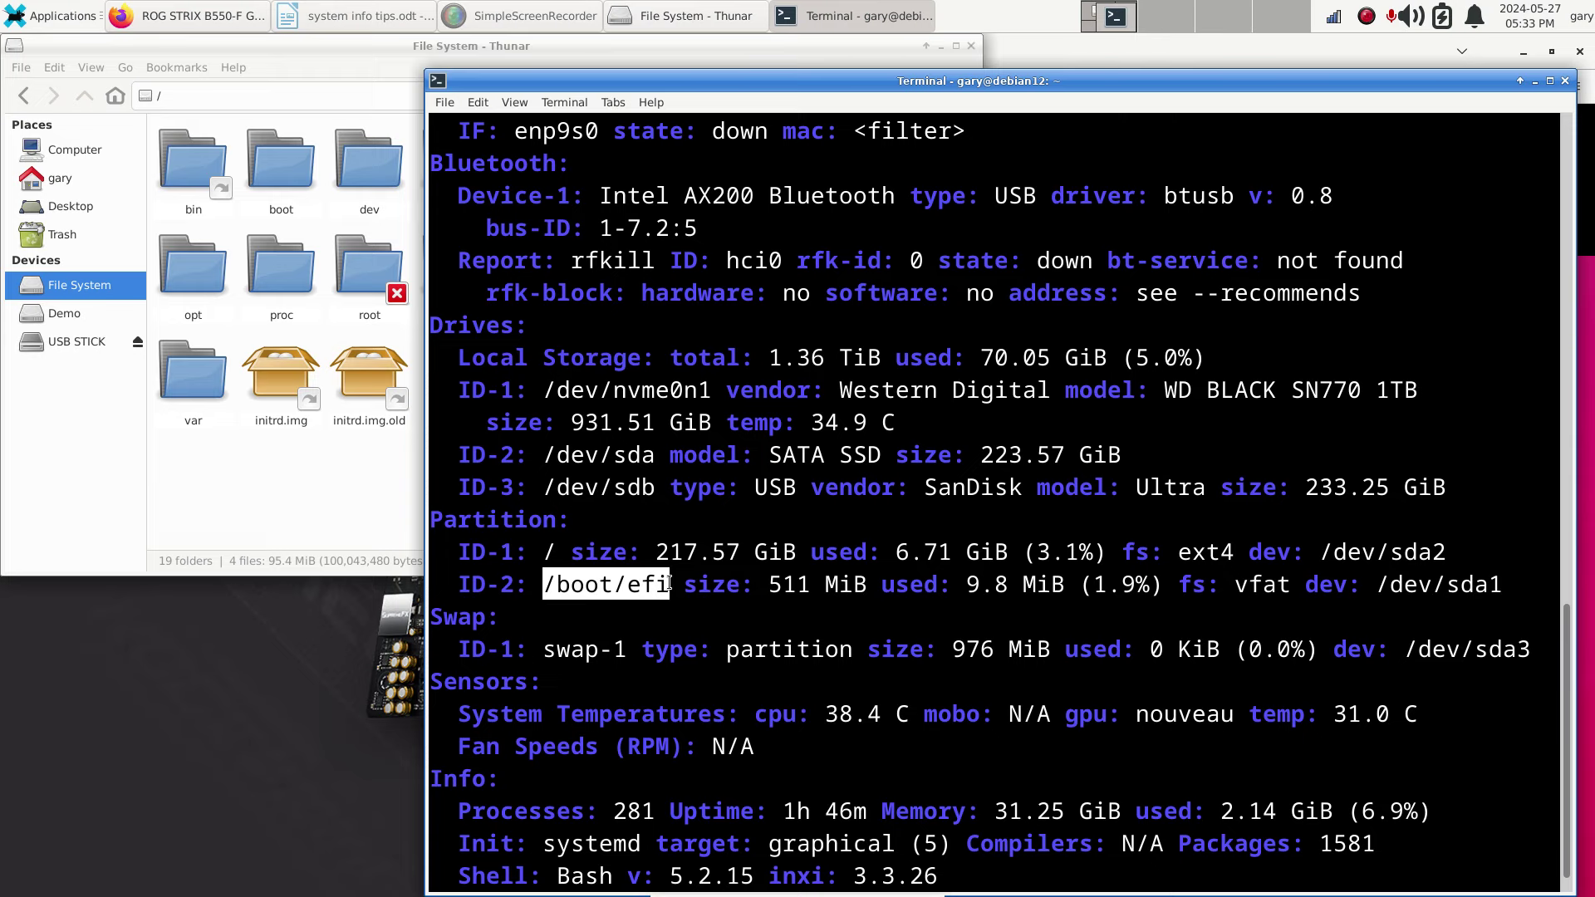
Highlight the swap partition's number and name, and the used memory in the report's Info section.
{"action": "left_click", "coordinate": [1517, 649]}
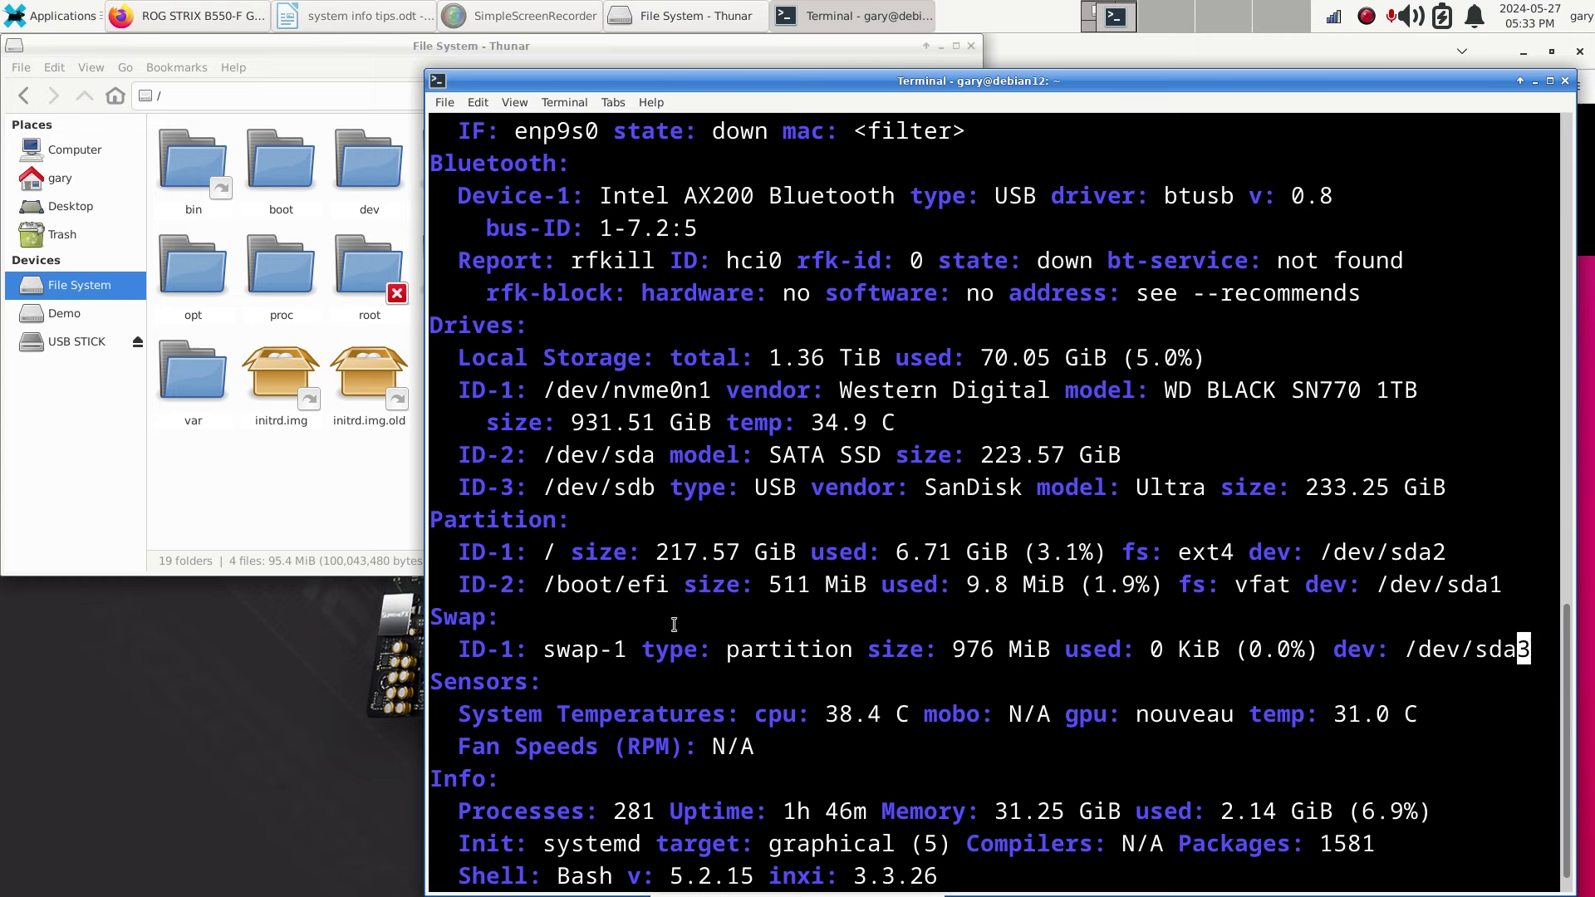
{"action": "left_click_drag", "start_coordinate": [542, 649], "coordinate": [631, 651]}
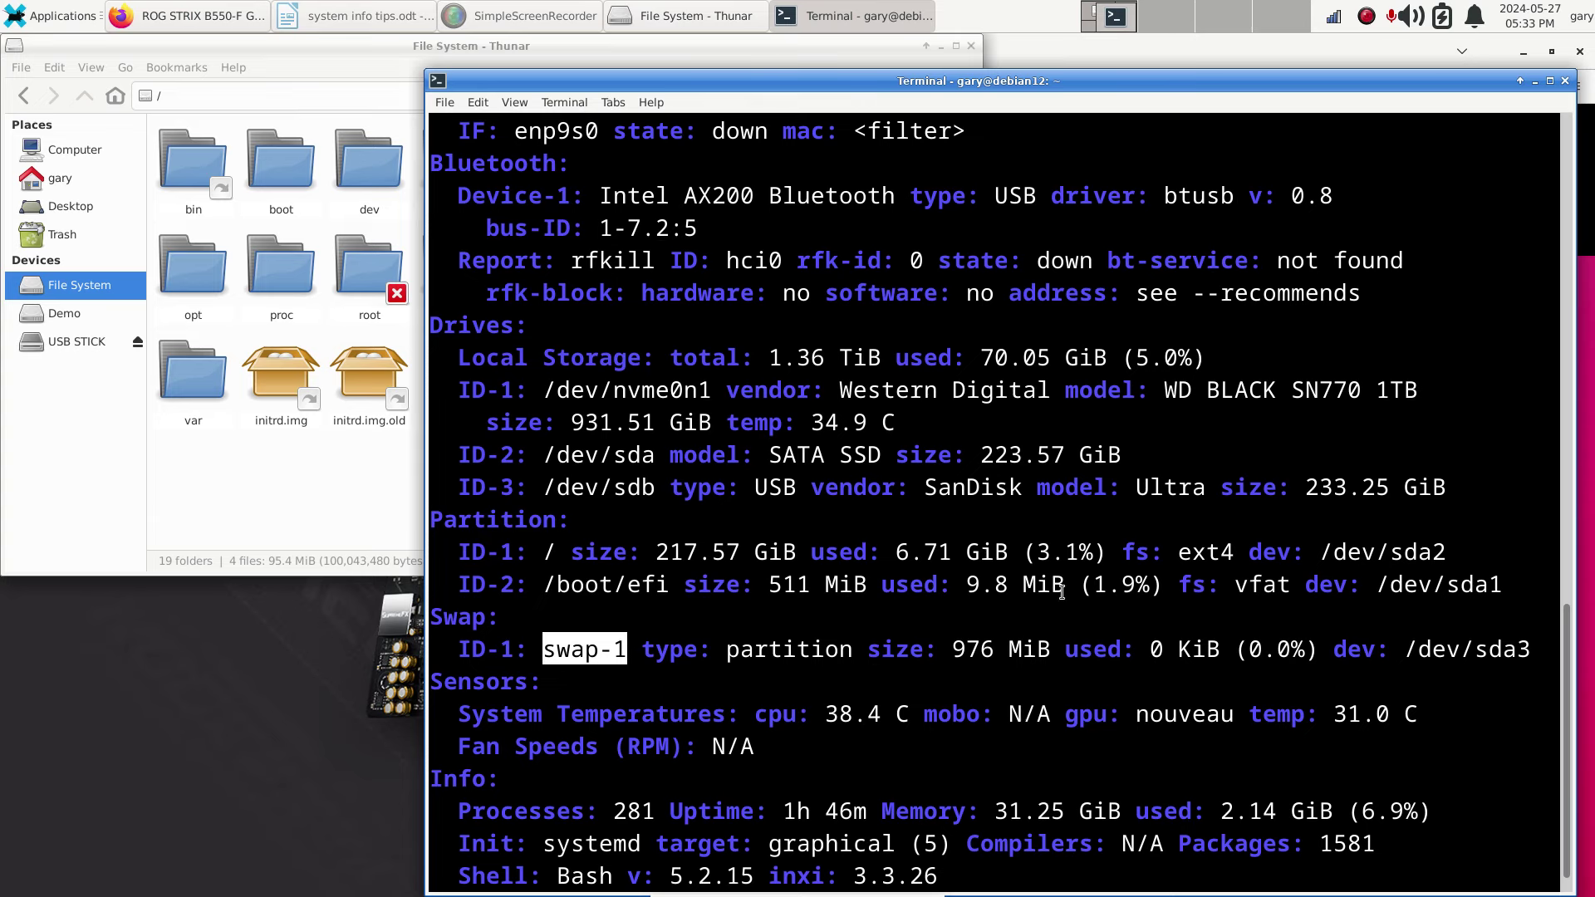
{"action": "scroll", "coordinate": [950, 631], "scroll_direction": "down", "scroll_amount": 1}
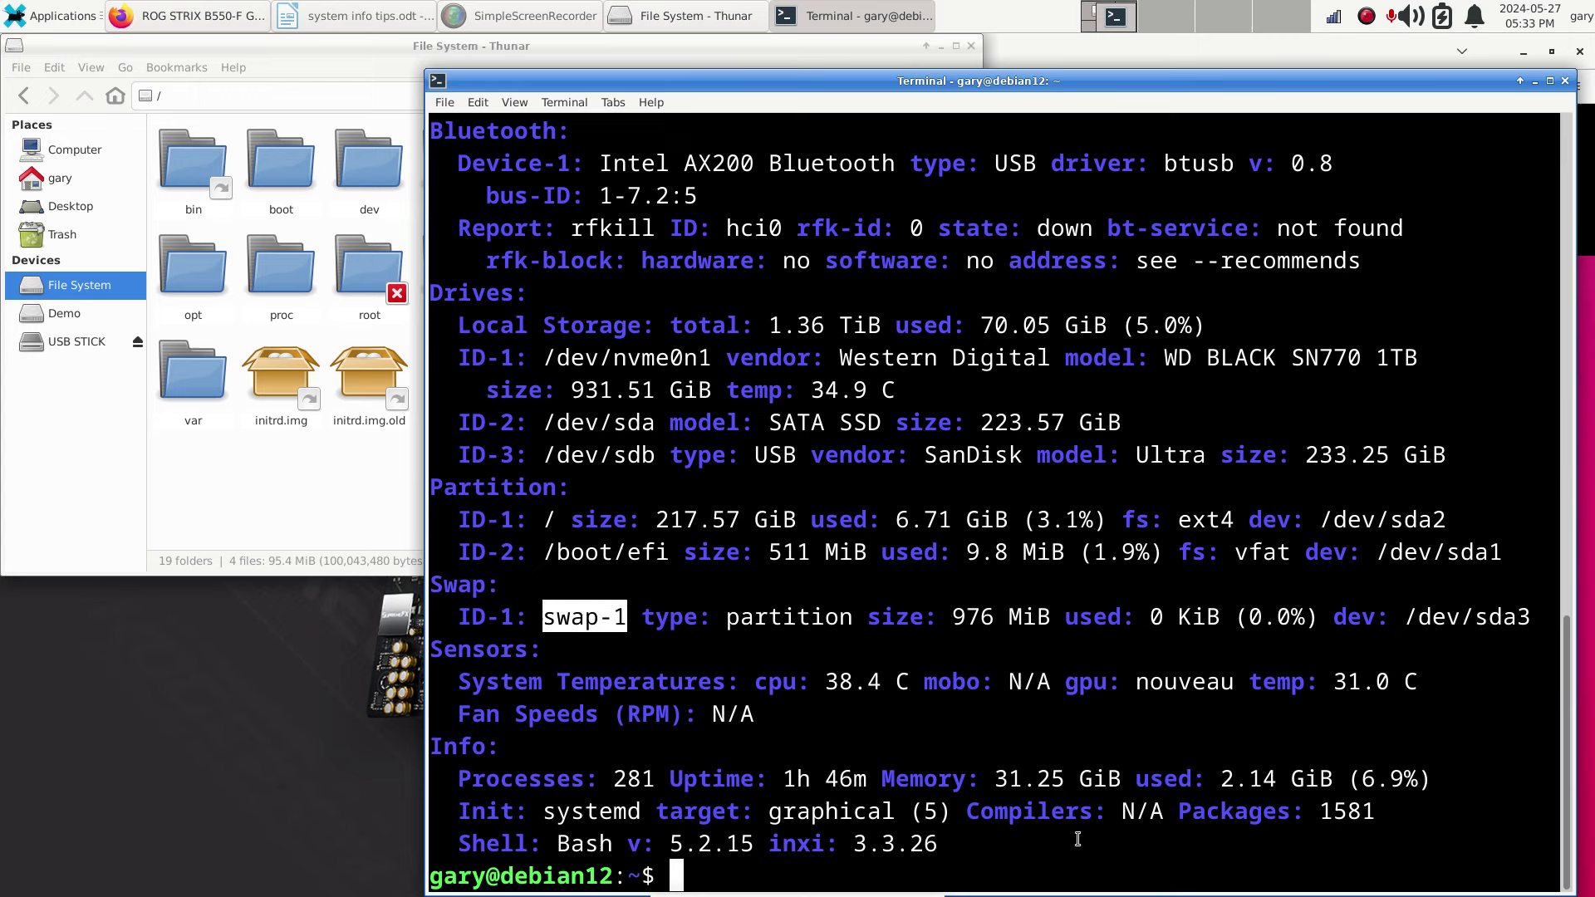
{"action": "left_click_drag", "start_coordinate": [1220, 778], "coordinate": [1424, 778]}
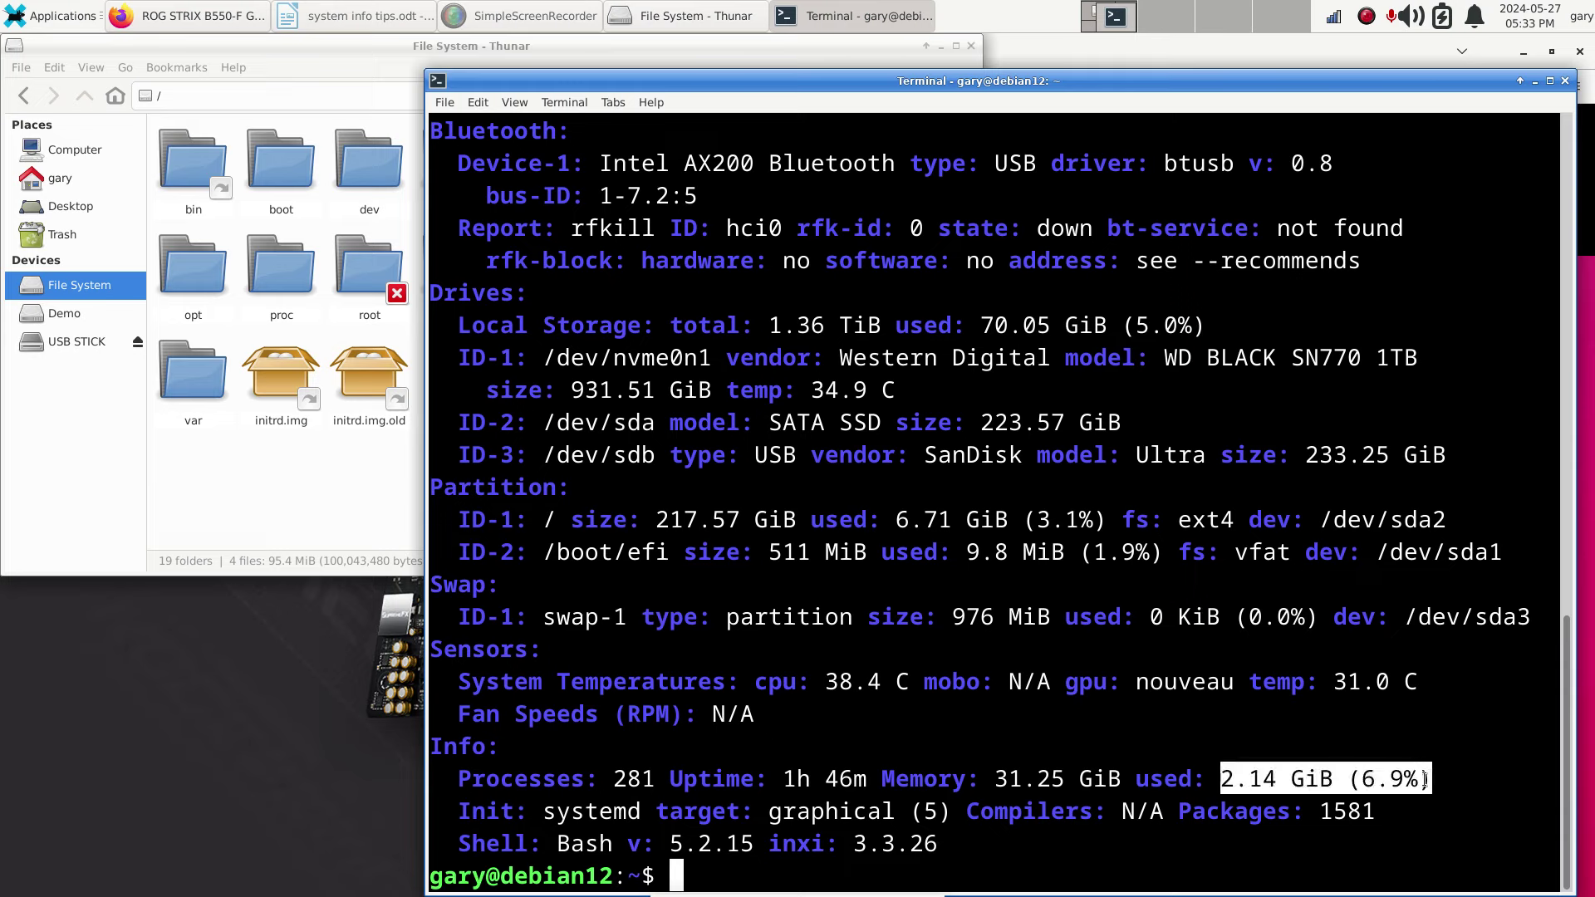
Display the memory and swap usage in human-readable units with the command free -h.
{"action": "left_click", "coordinate": [1133, 830]}
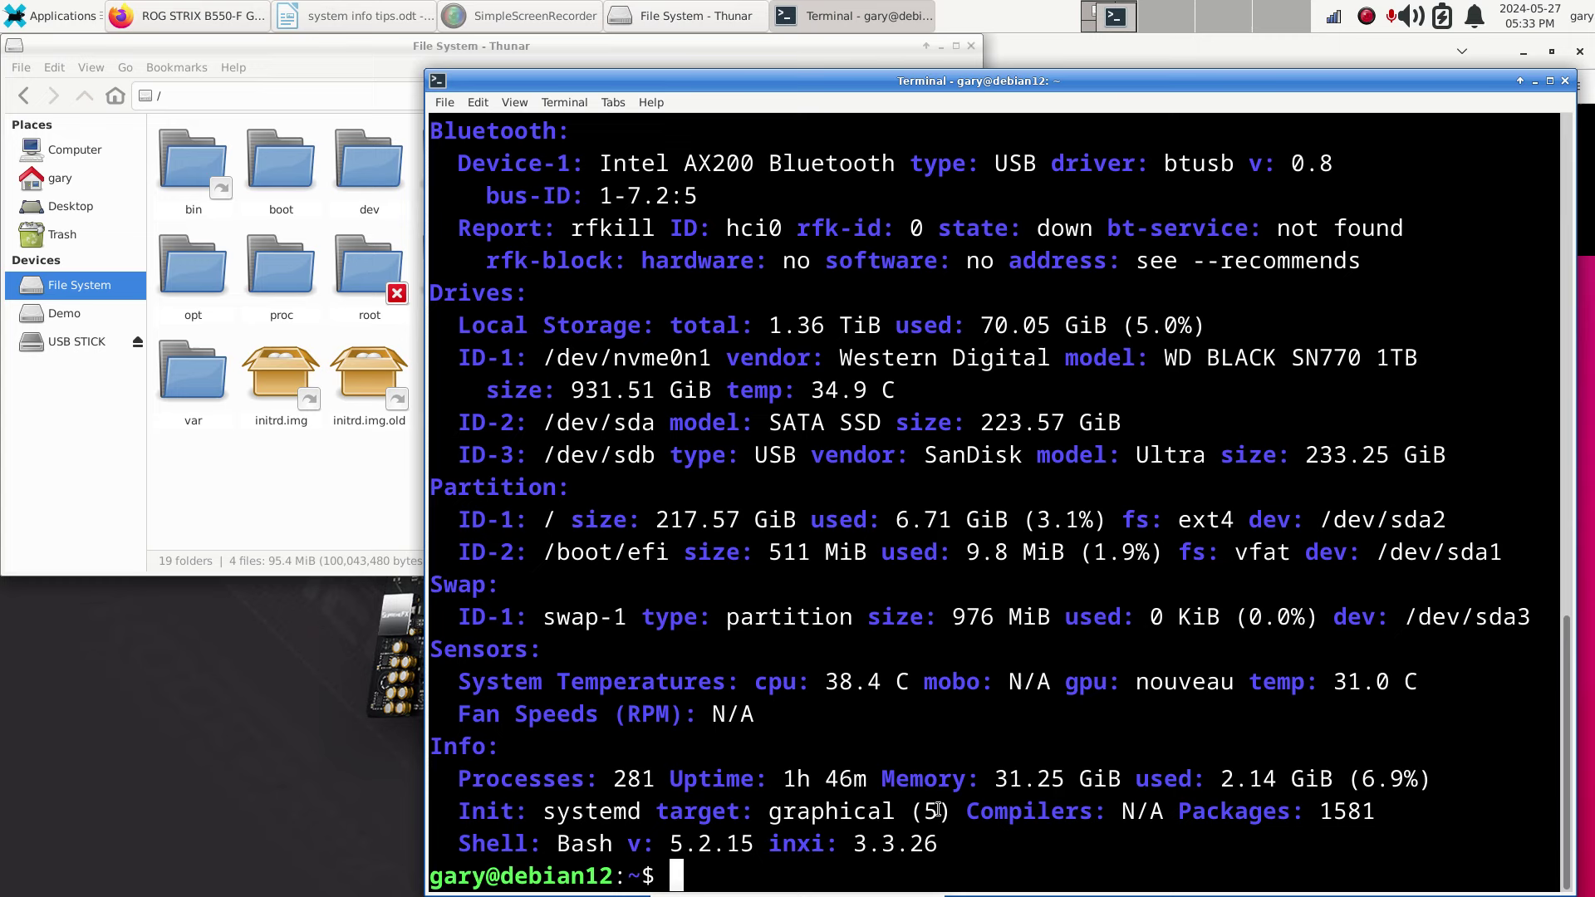
{"action": "type", "text": "free"}
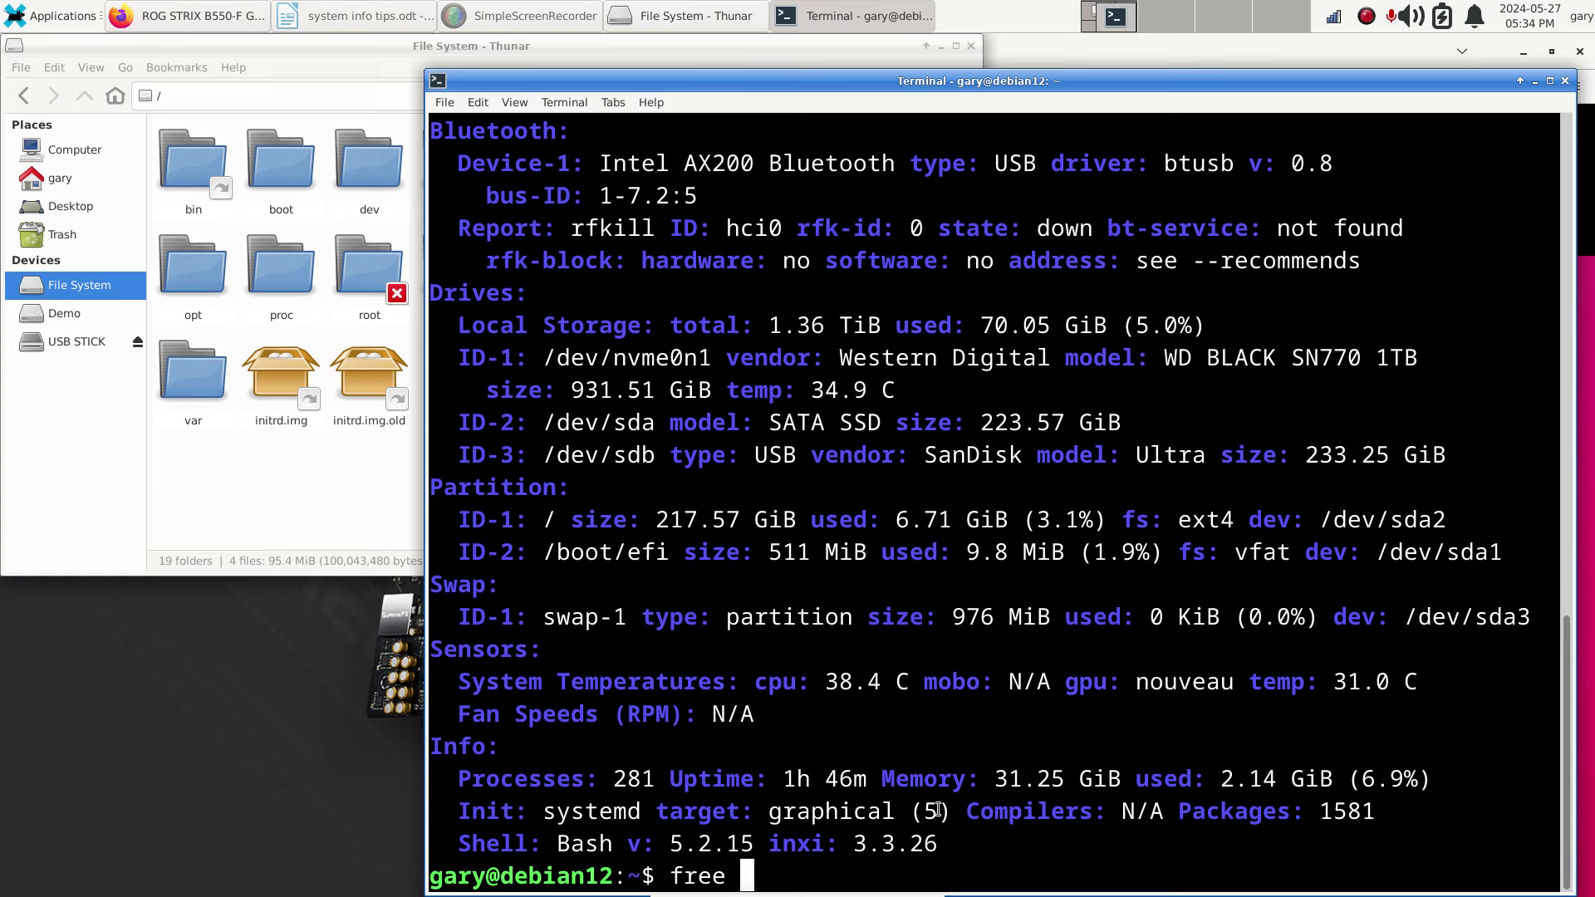
{"action": "type", "text": " ="}
{"action": "key", "text": "BackSpace"}
{"action": "type", "text": "-h"}
{"action": "key", "text": "Return"}
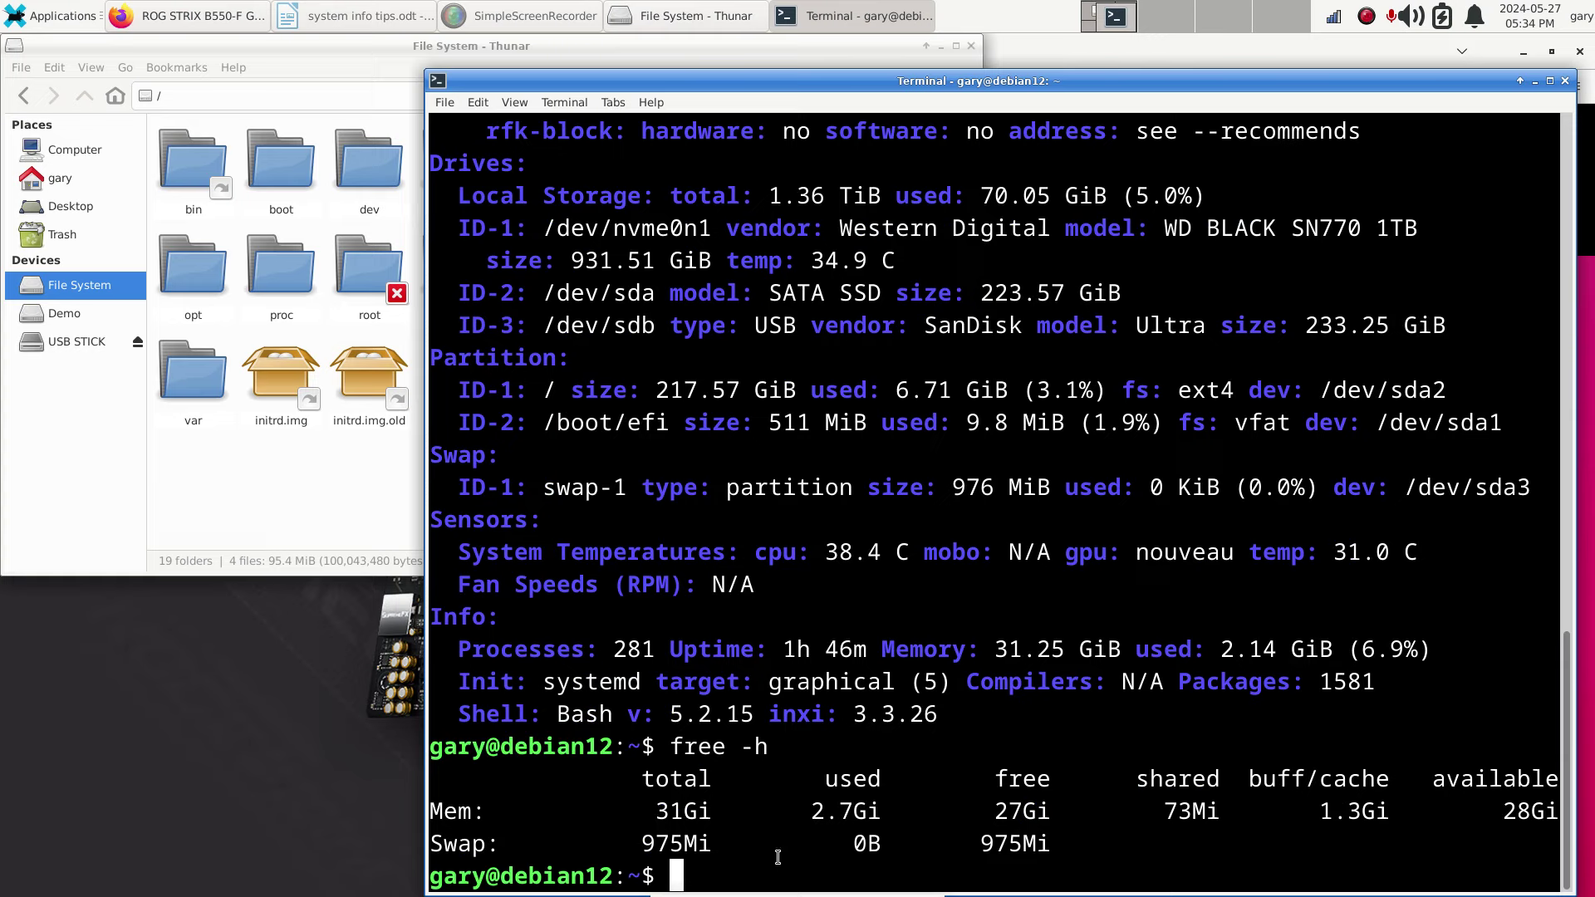
Highlight the total and used memory in the free output and compare the usage with the inxi report's Info section.
{"action": "left_click_drag", "start_coordinate": [655, 814], "coordinate": [706, 814]}
{"action": "left_click_drag", "start_coordinate": [804, 818], "coordinate": [868, 818]}
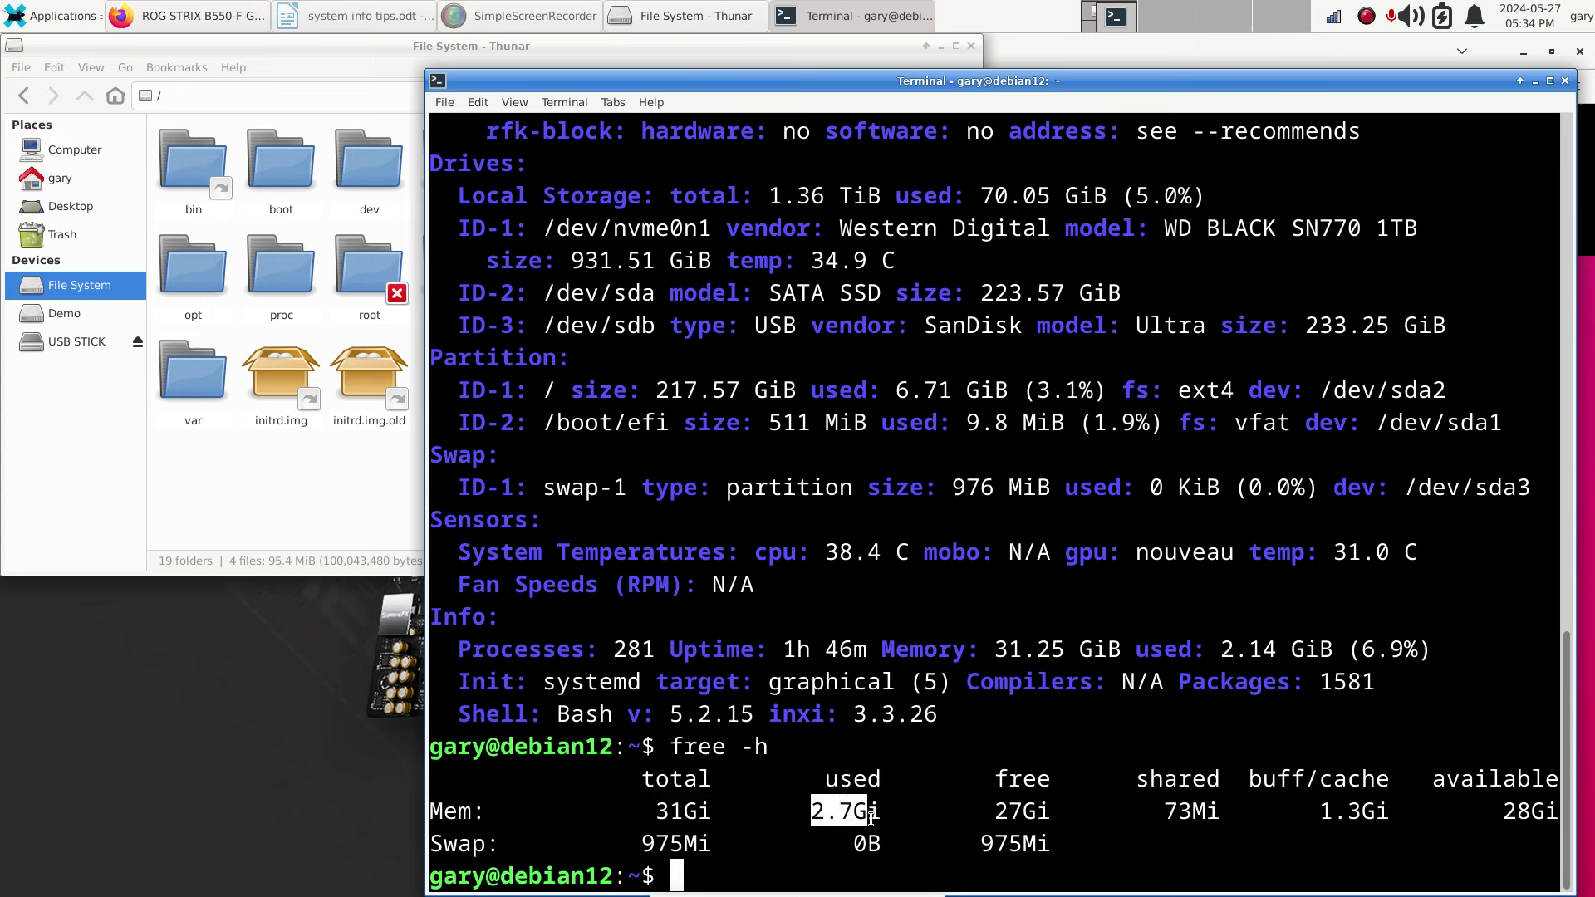
{"action": "left_click_drag", "start_coordinate": [1218, 649], "coordinate": [1333, 648]}
{"action": "left_click_drag", "start_coordinate": [856, 811], "coordinate": [882, 814]}
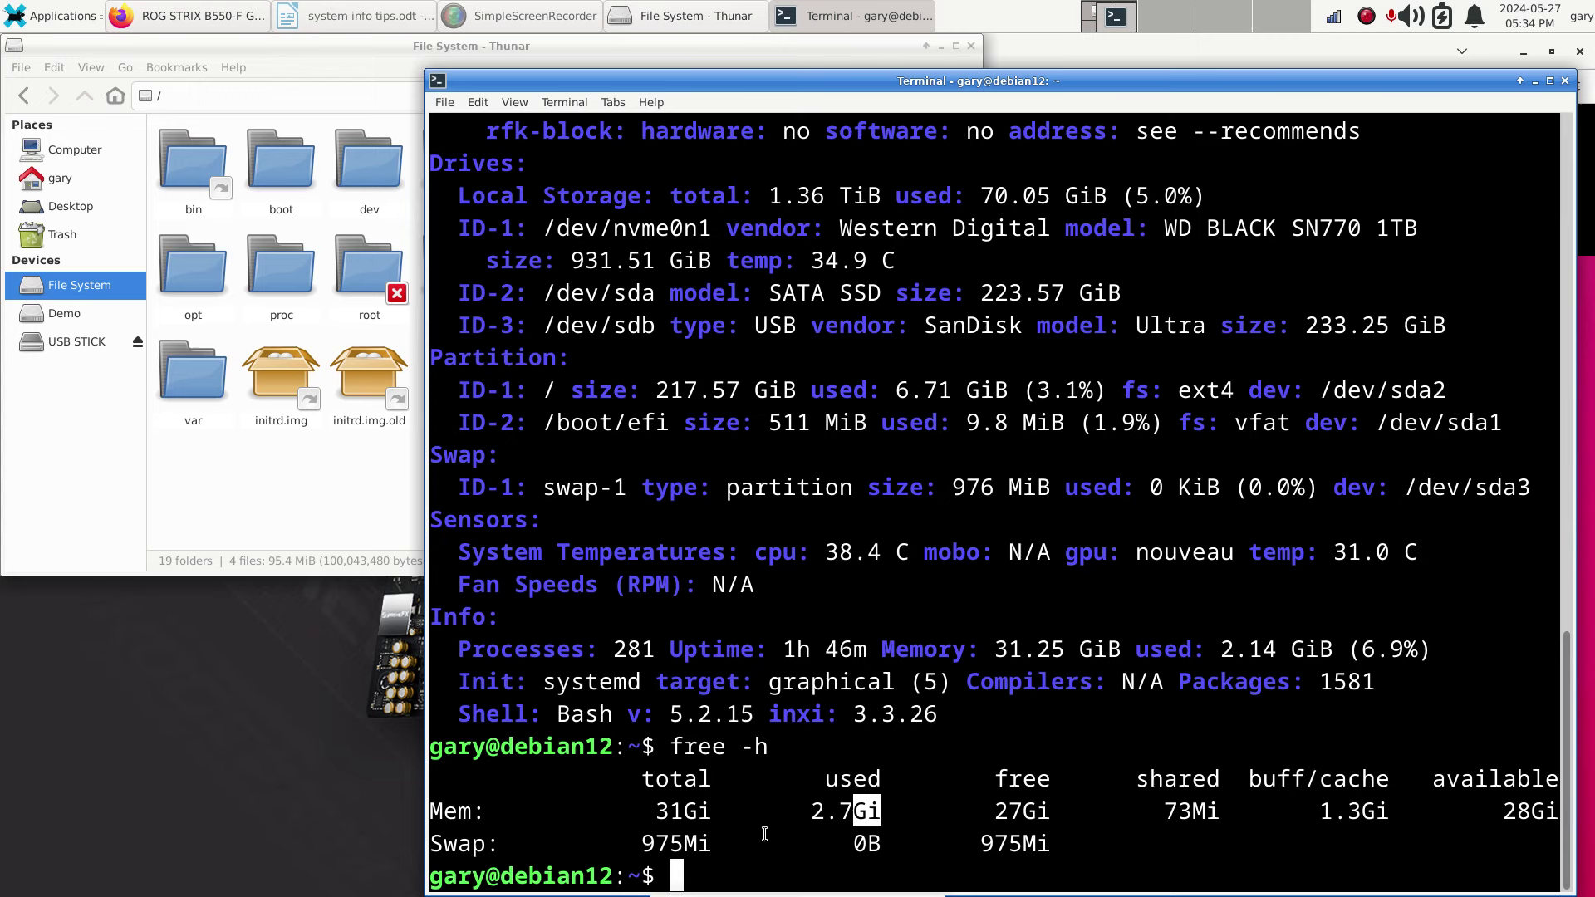
Highlight the total and used swap in the free output and compare them with the report's swap-1 entry.
{"action": "left_click_drag", "start_coordinate": [628, 843], "coordinate": [725, 843]}
{"action": "left_click_drag", "start_coordinate": [851, 843], "coordinate": [895, 842]}
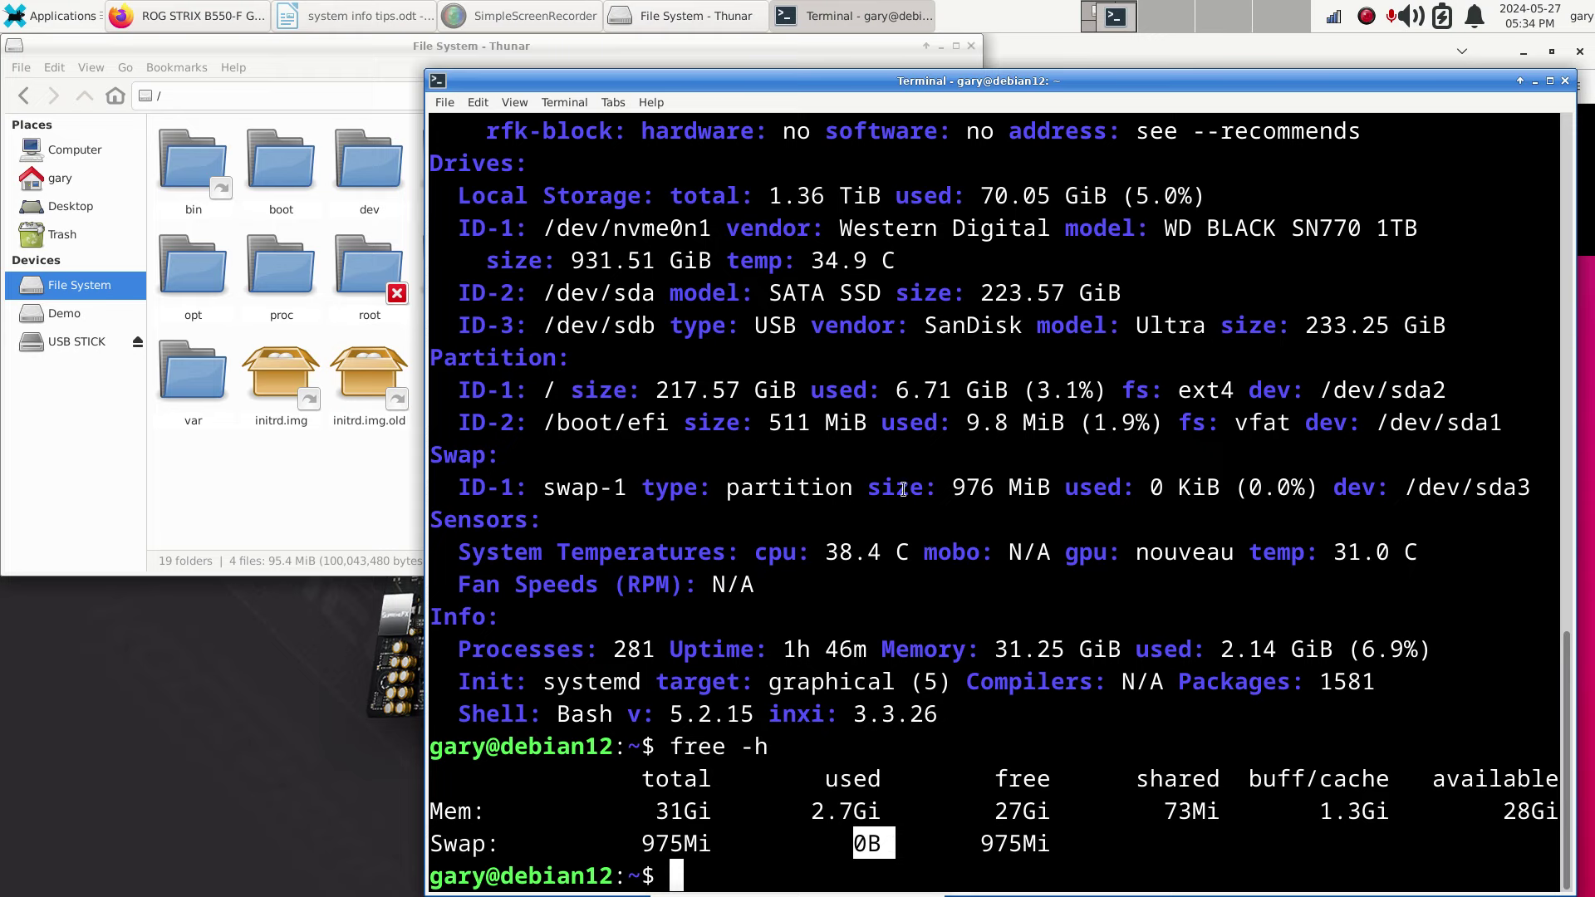
{"action": "left_click_drag", "start_coordinate": [541, 486], "coordinate": [1535, 489]}
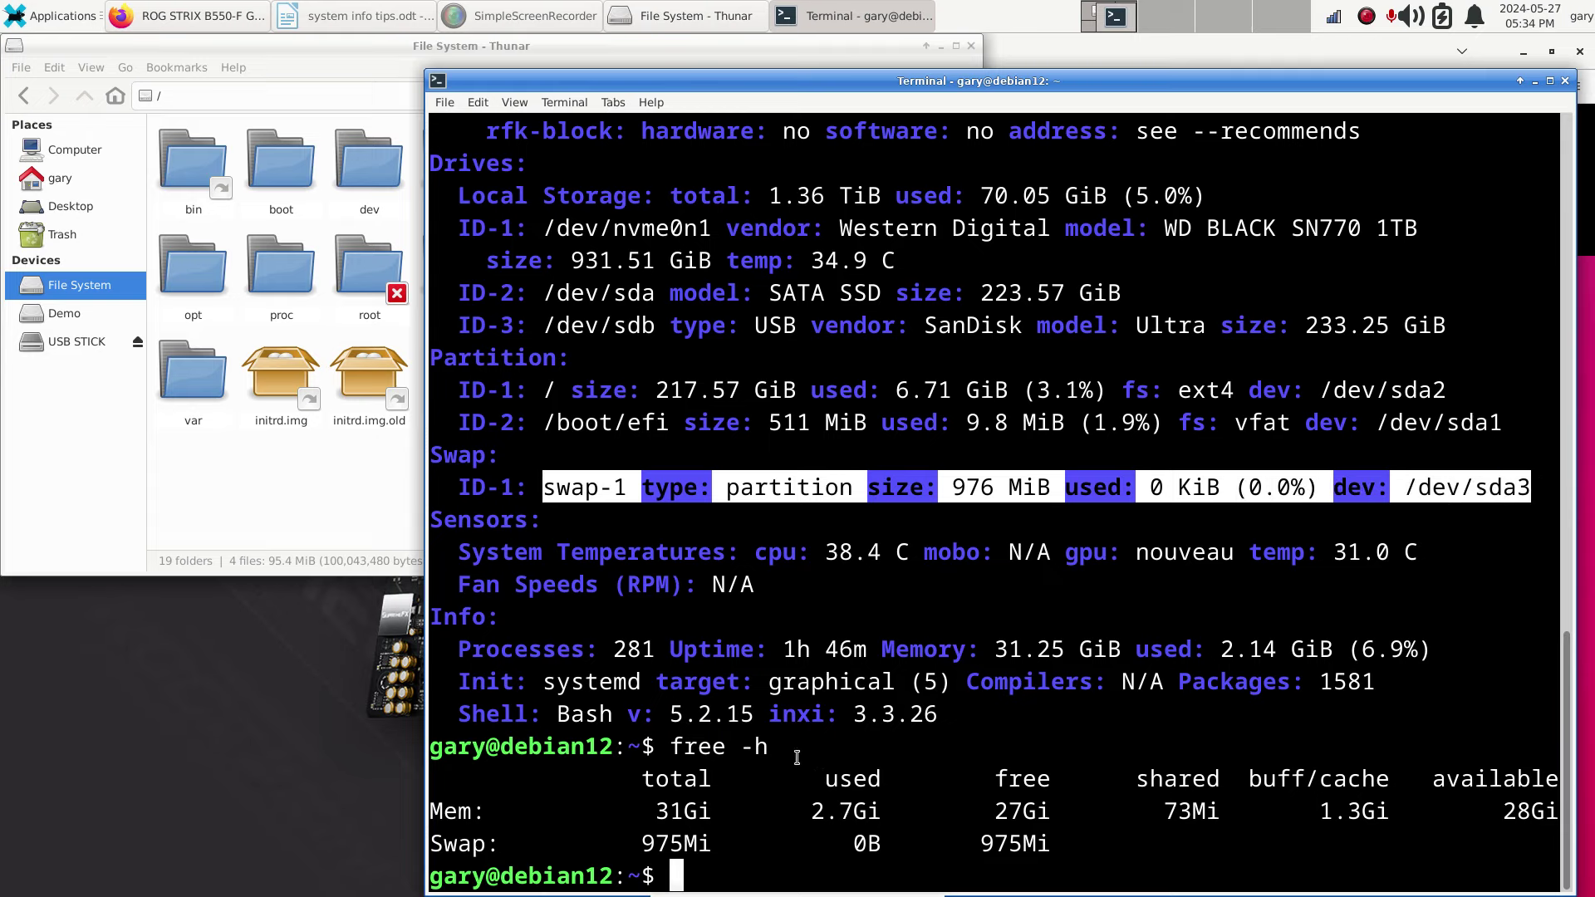
{"action": "left_click", "coordinate": [786, 811]}
Return to the start of the report in the terminal and highlight the inxi -Fxz command.
{"action": "scroll", "coordinate": [644, 488], "scroll_direction": "up", "scroll_amount": 16}
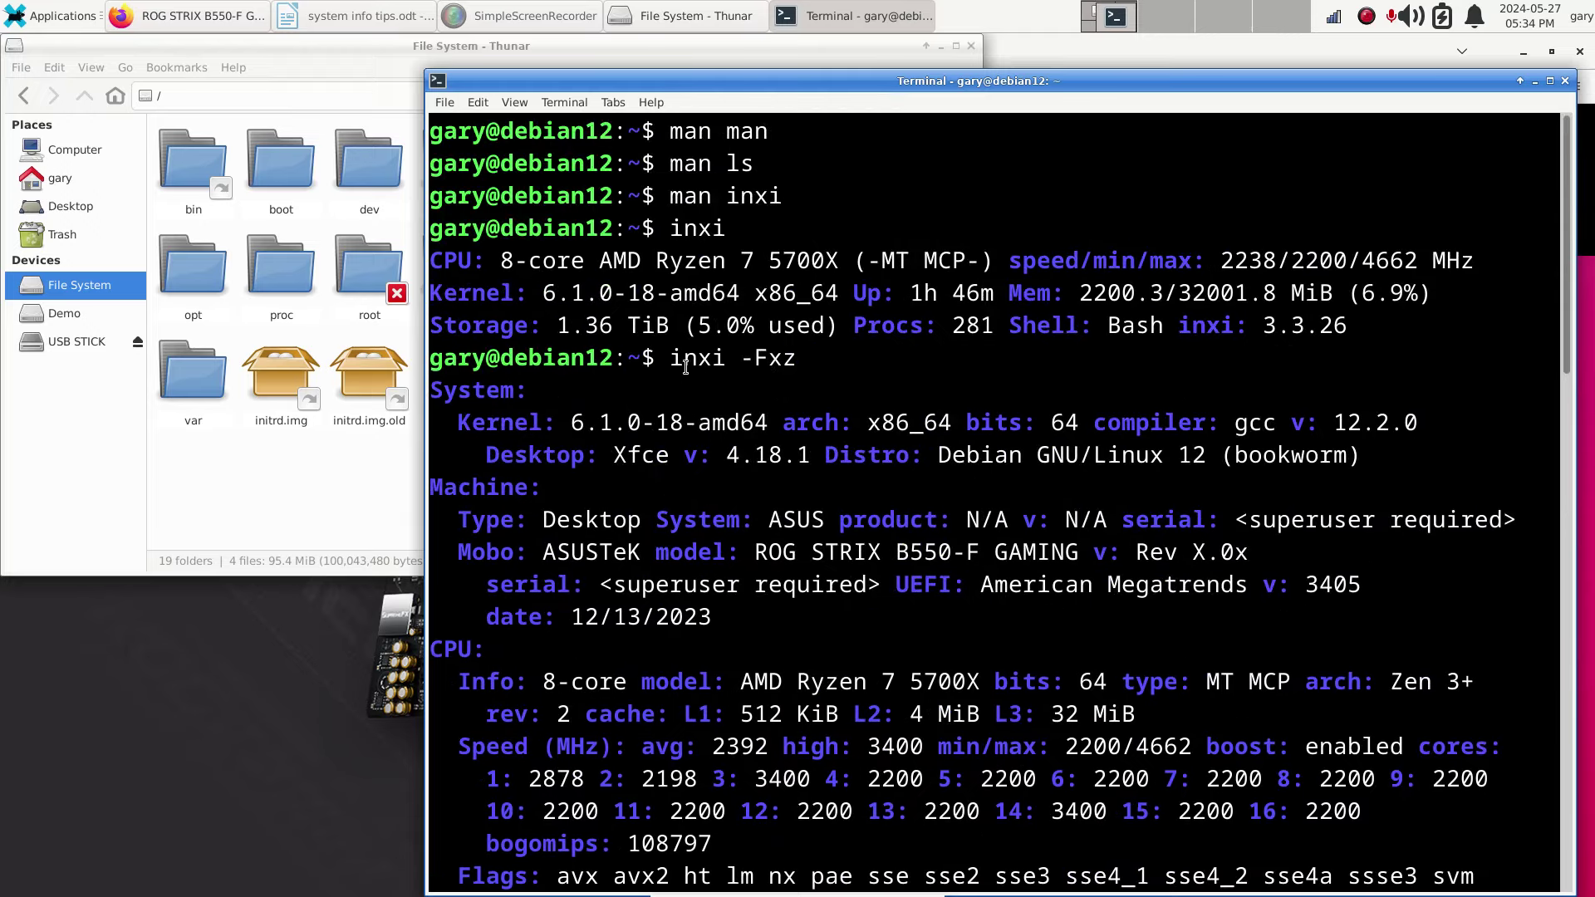
{"action": "left_click_drag", "start_coordinate": [670, 359], "coordinate": [800, 363]}
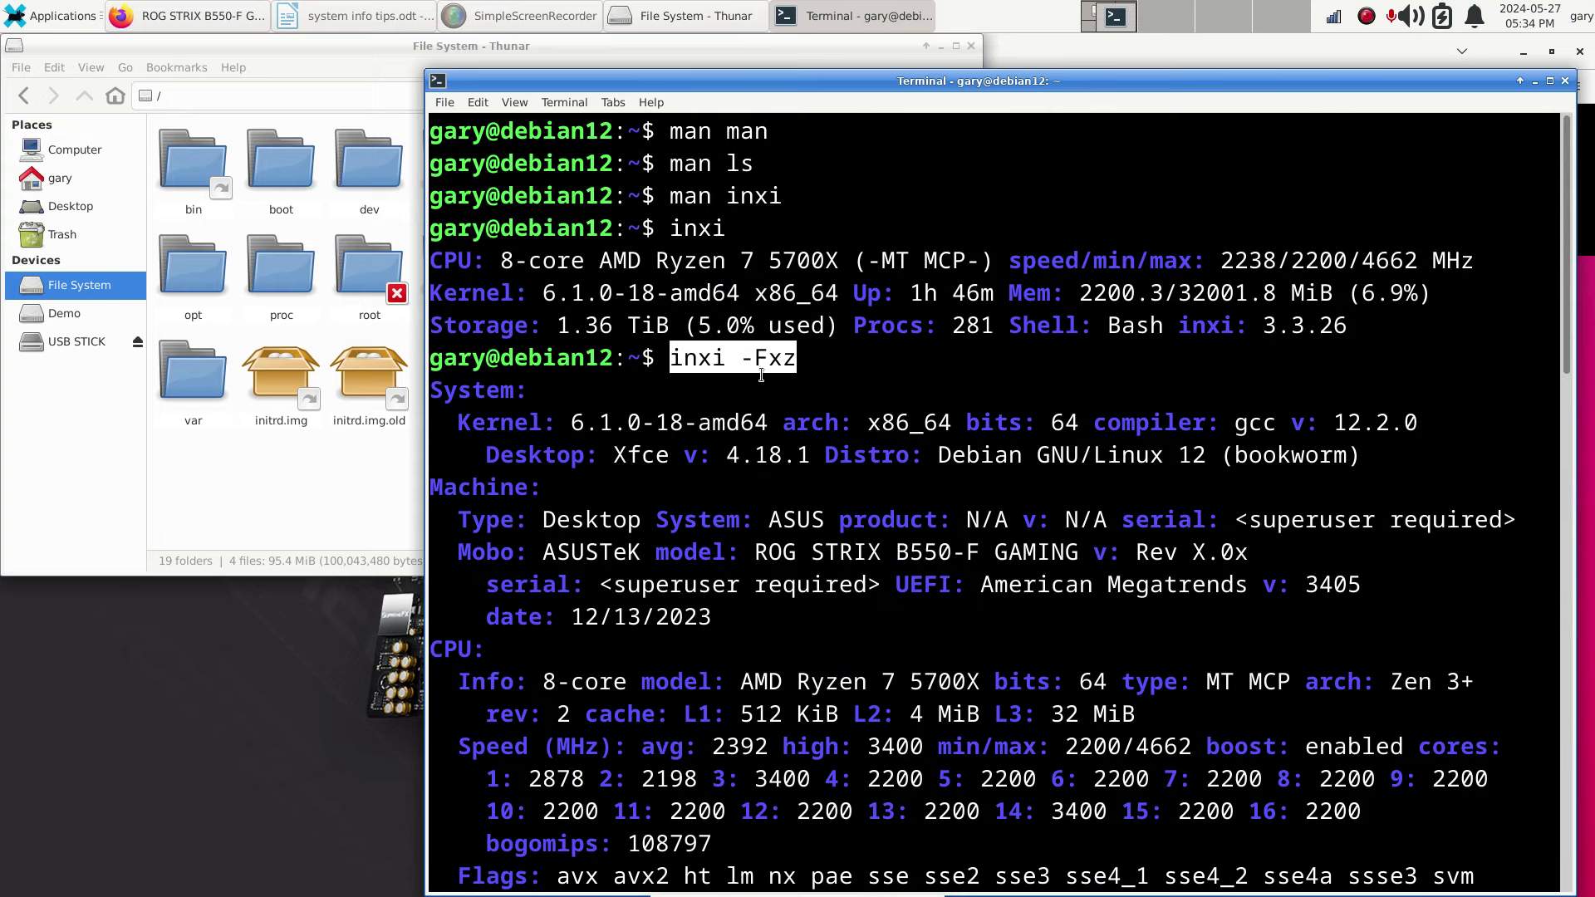
Switch to the system info tips document in LibreOffice Writer and review the list of ls command examples.
{"action": "scroll", "coordinate": [761, 375], "scroll_direction": "down", "scroll_amount": 15}
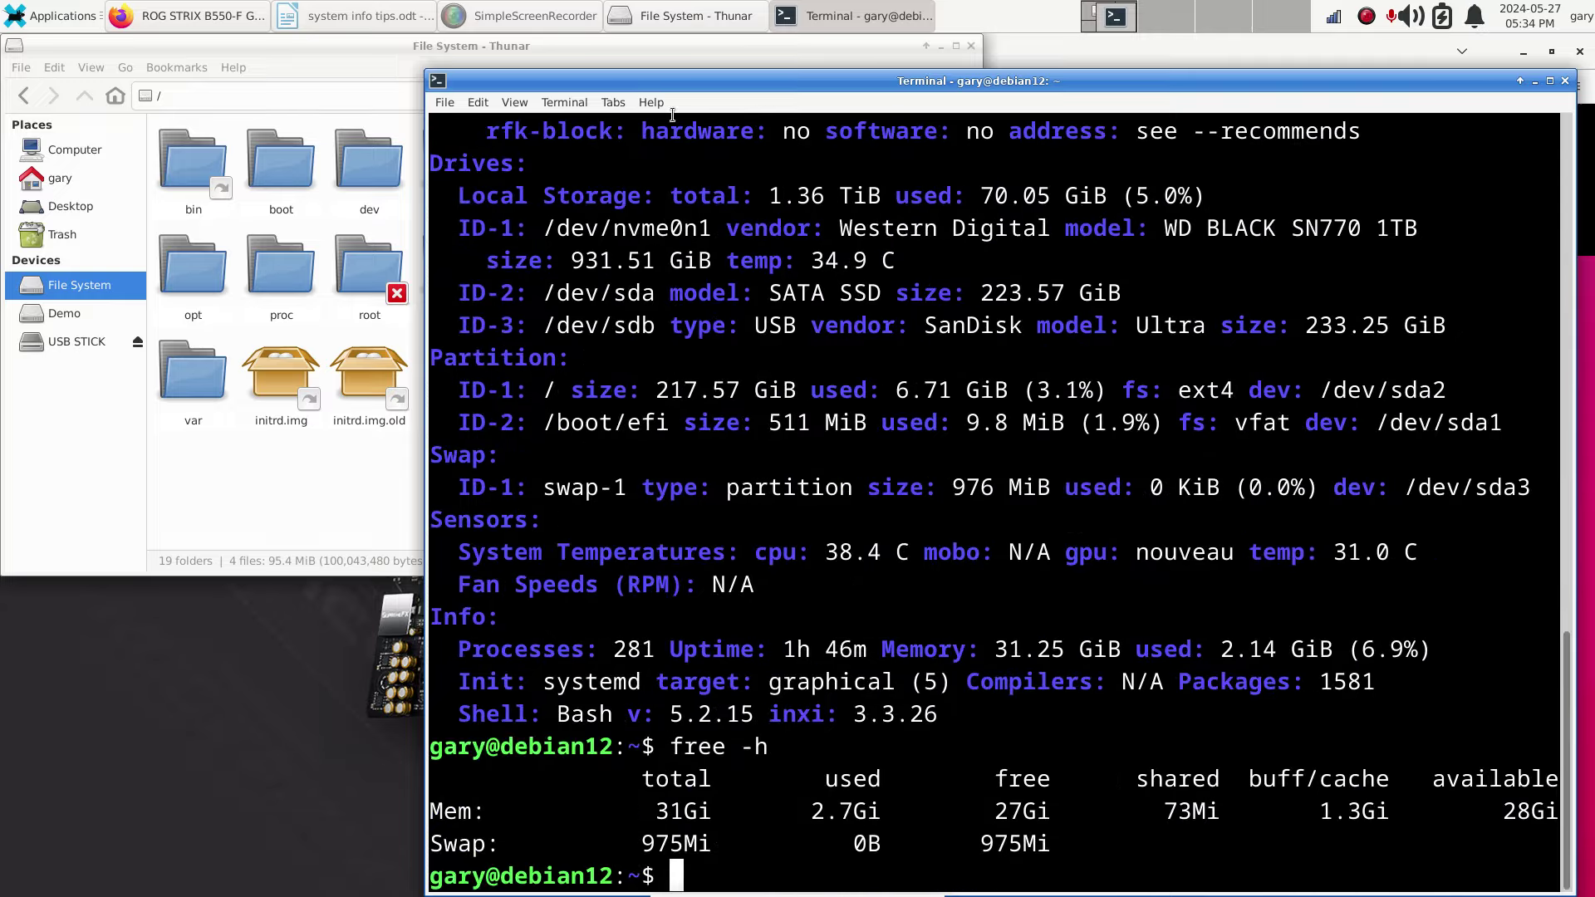
{"action": "left_click", "coordinate": [364, 16]}
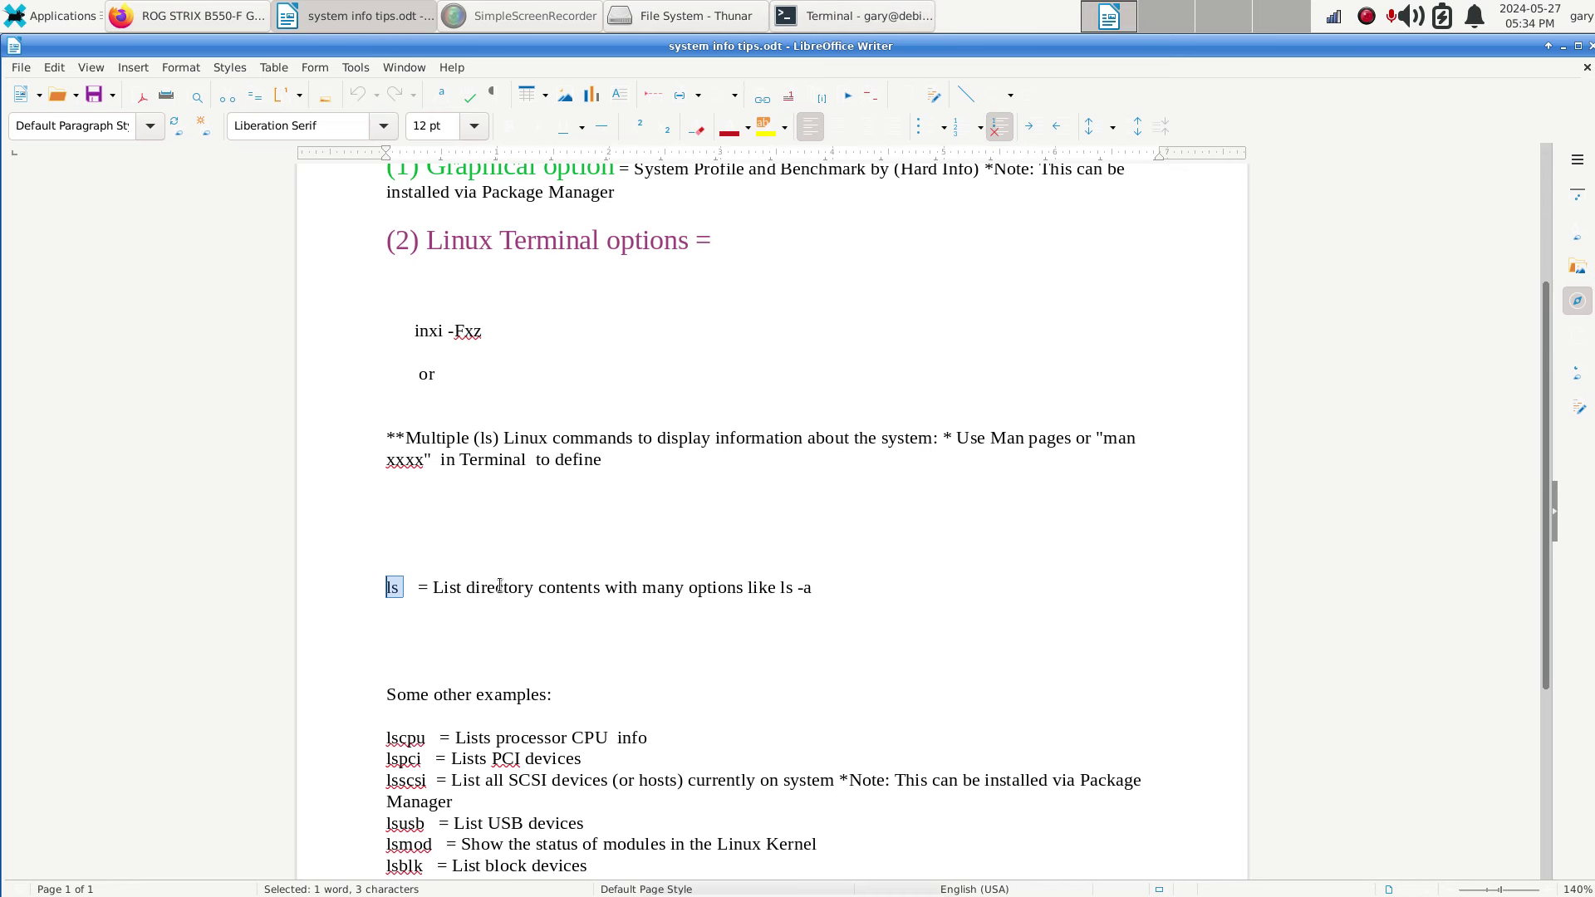
{"action": "scroll", "coordinate": [496, 590], "scroll_direction": "down", "scroll_amount": 2}
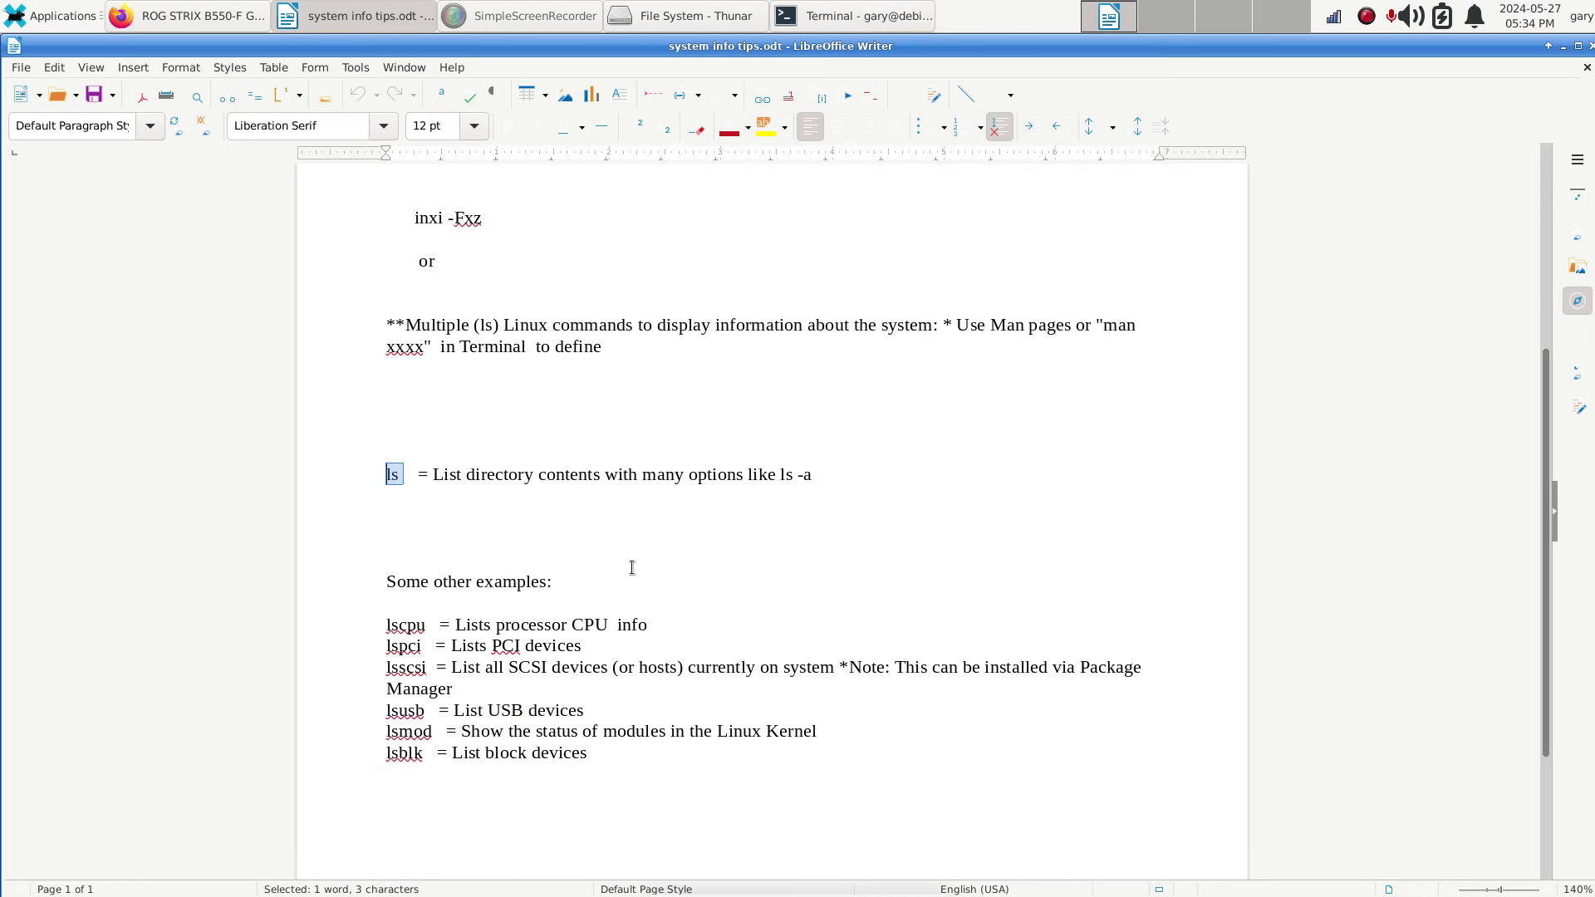
Switch to the terminal, clear it and list the home directory contents with ls.
{"action": "left_click", "coordinate": [843, 17]}
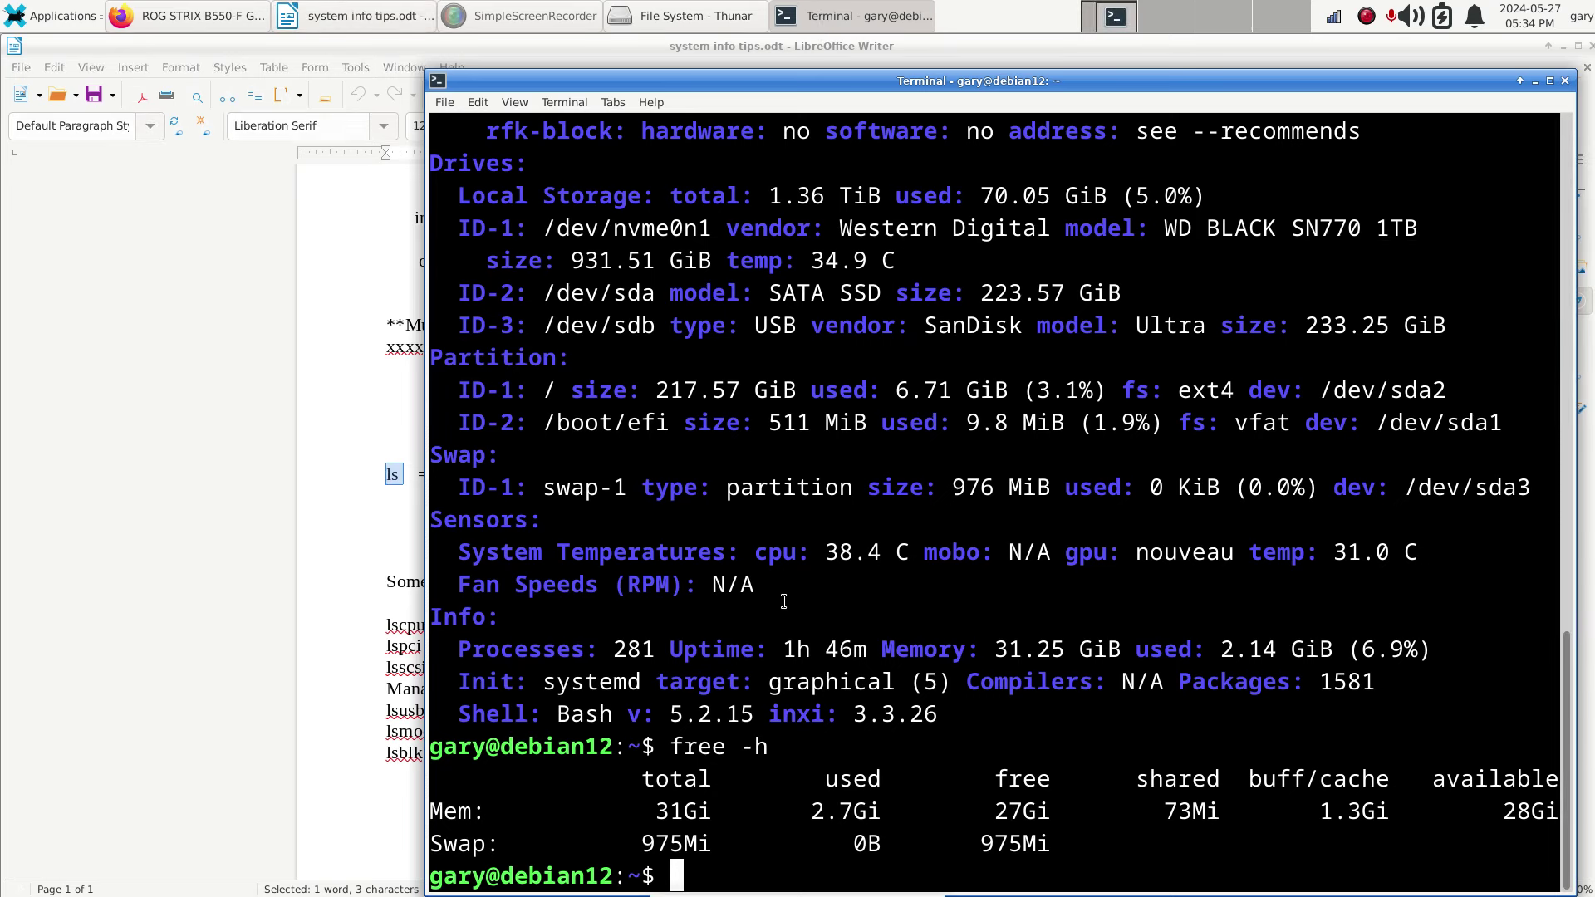
{"action": "type", "text": "clear"}
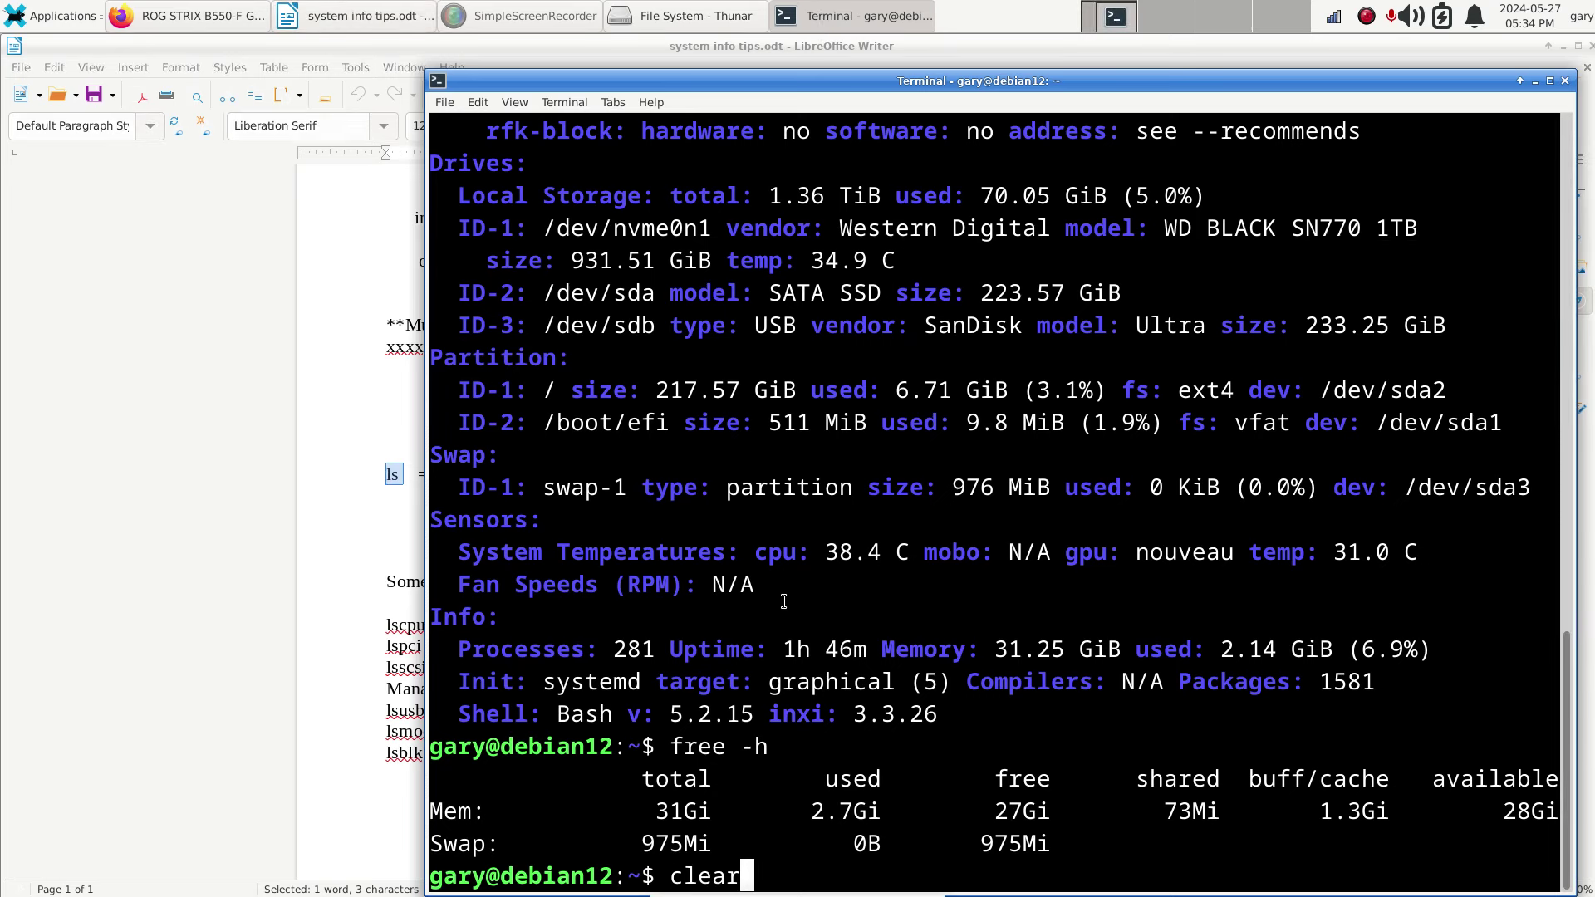
{"action": "key", "text": "Return"}
{"action": "type", "text": "ls"}
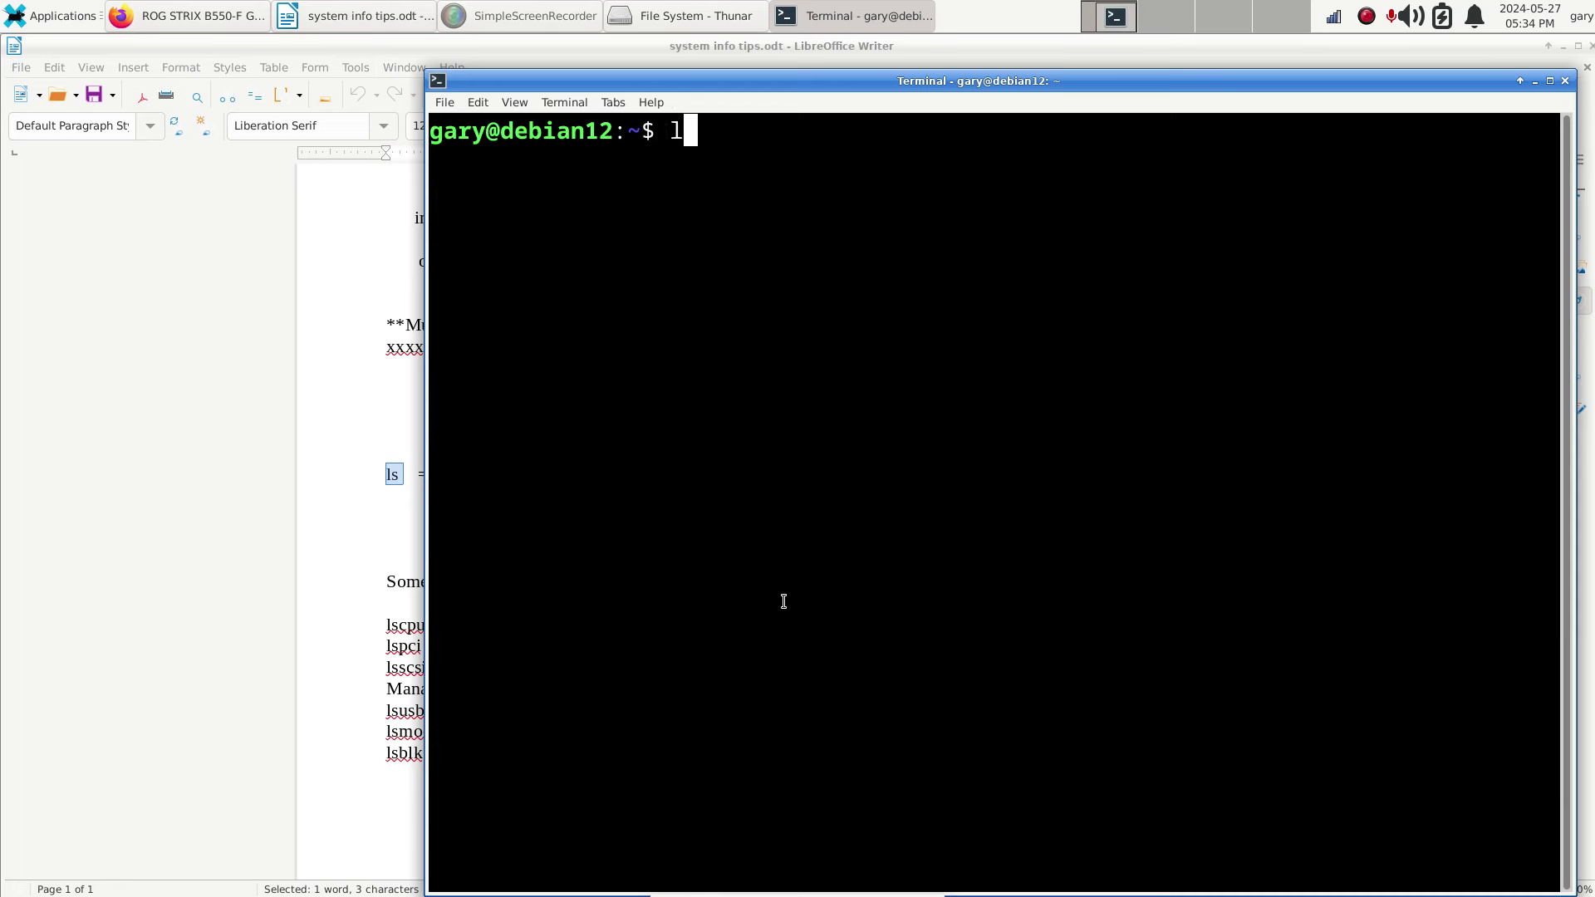
{"action": "key", "text": "Return"}
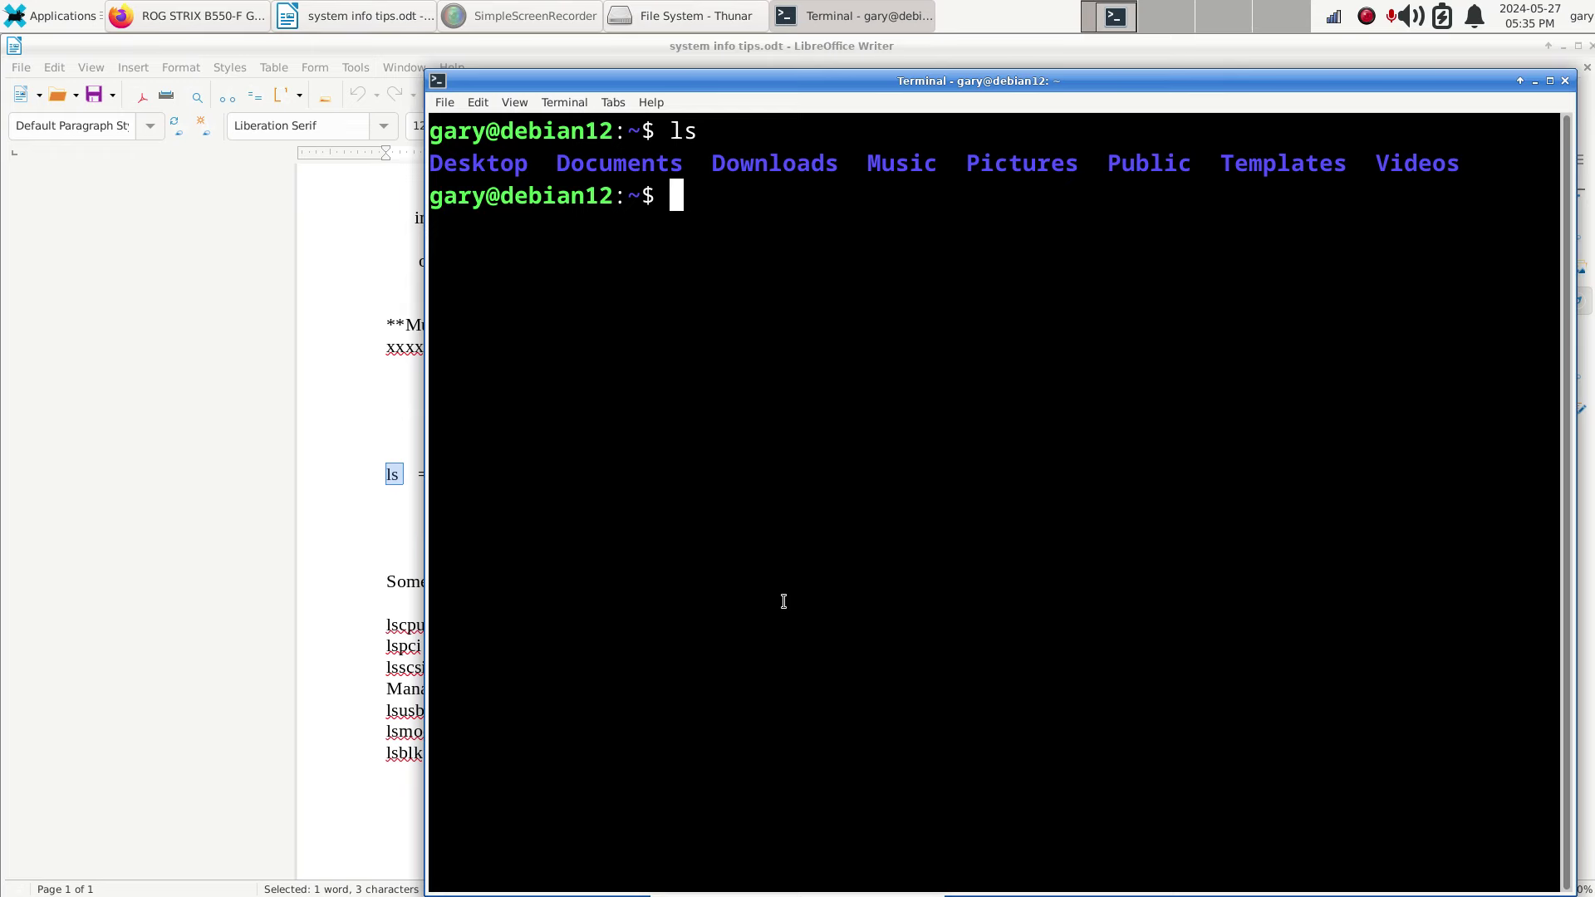
Show the home folder in Thunar and place its window below the ls output for comparison.
{"action": "left_click", "coordinate": [667, 19]}
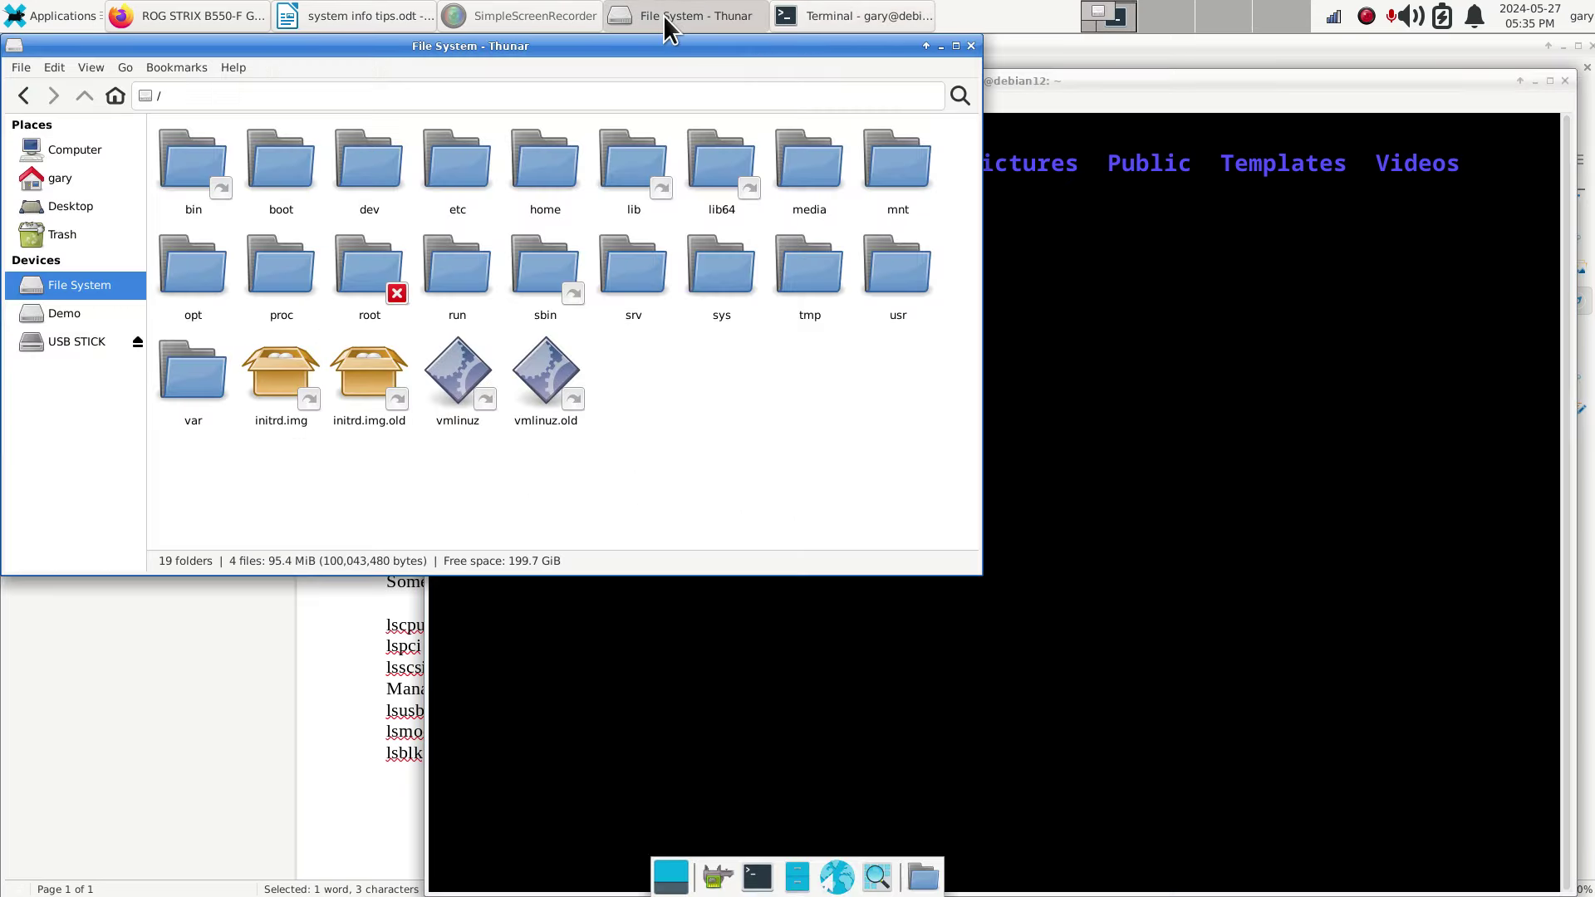
{"action": "left_click", "coordinate": [71, 178]}
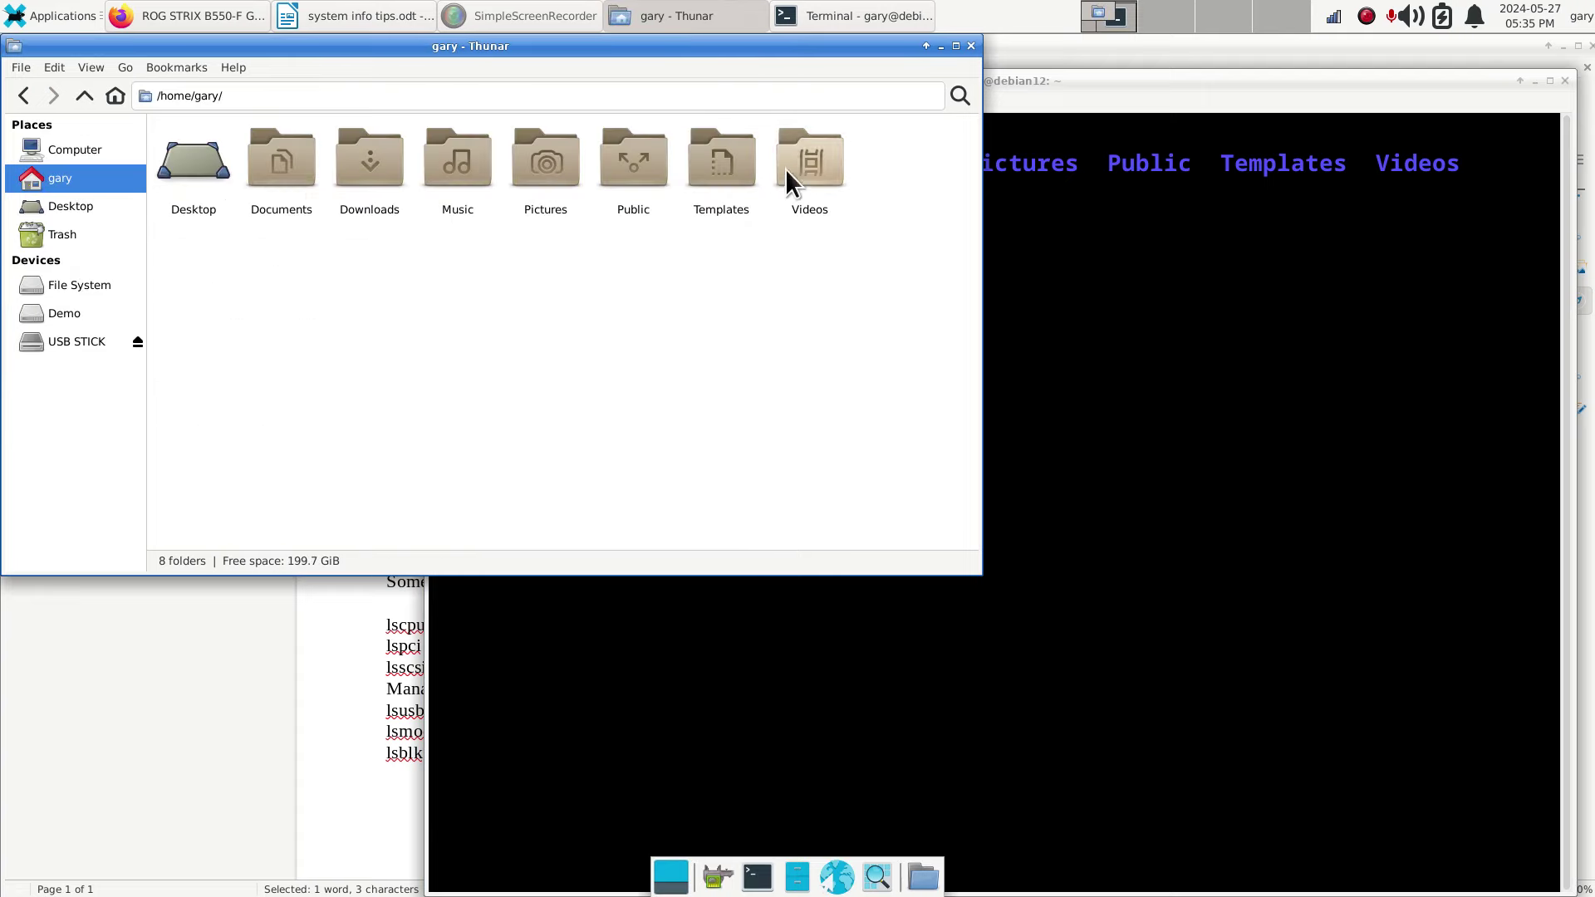
{"action": "left_click_drag", "start_coordinate": [769, 50], "coordinate": [1219, 303]}
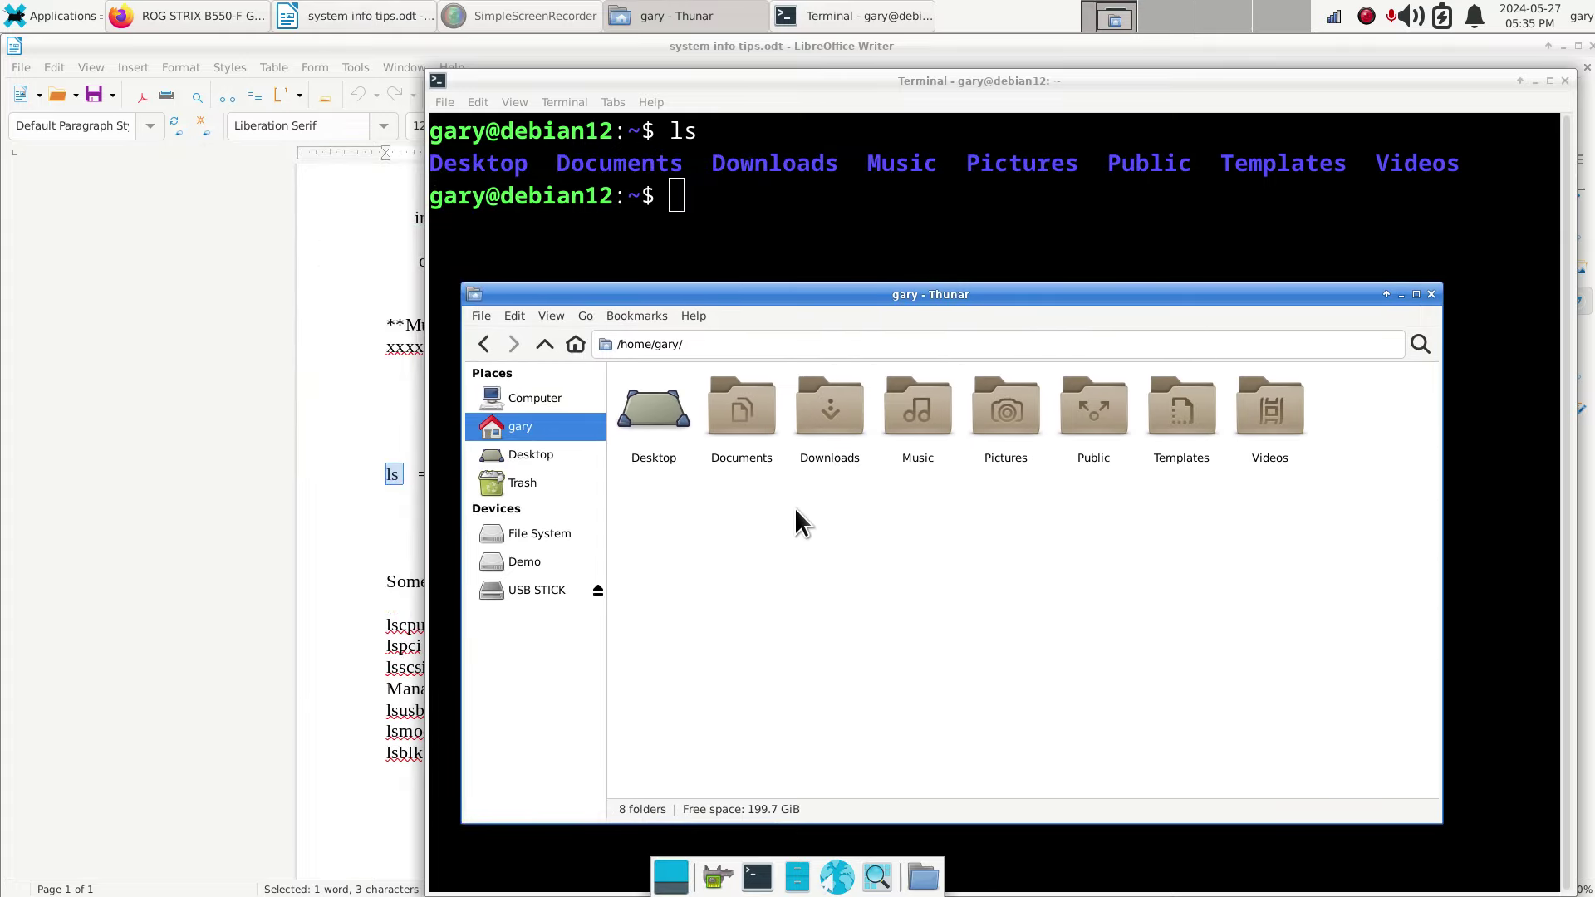
Show the hidden files in Thunar's home folder and look through them.
{"action": "left_click", "coordinate": [560, 316]}
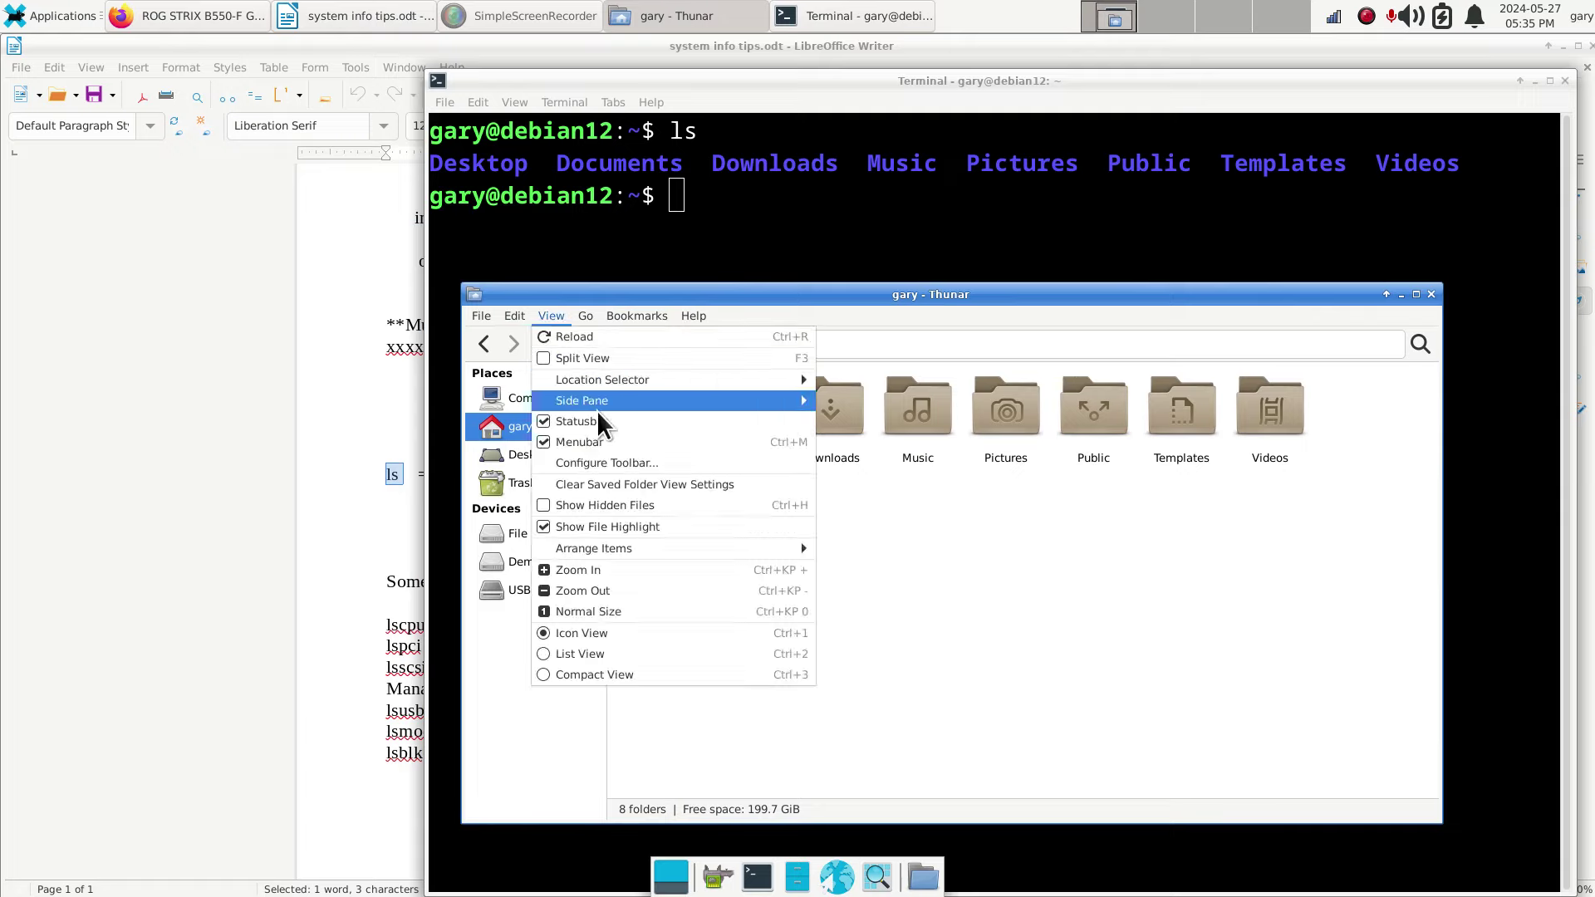
{"action": "left_click", "coordinate": [683, 508]}
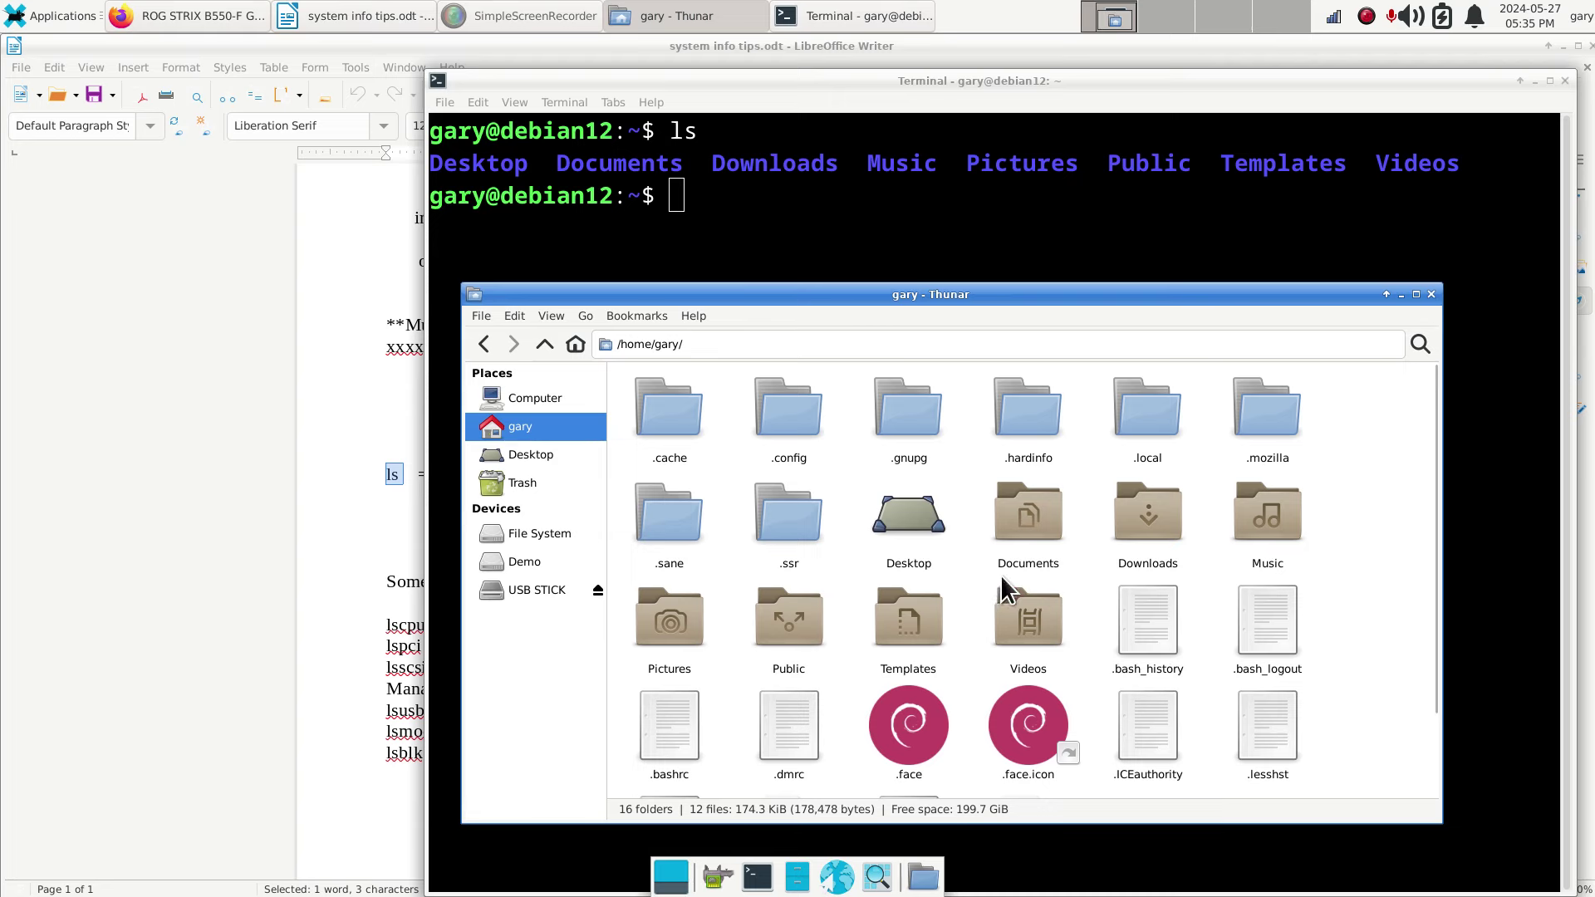
{"action": "scroll", "coordinate": [1000, 575], "scroll_direction": "down", "scroll_amount": 2}
Return to the terminal and list all home directory entries, including hidden ones, with ls -a.
{"action": "left_click", "coordinate": [933, 254]}
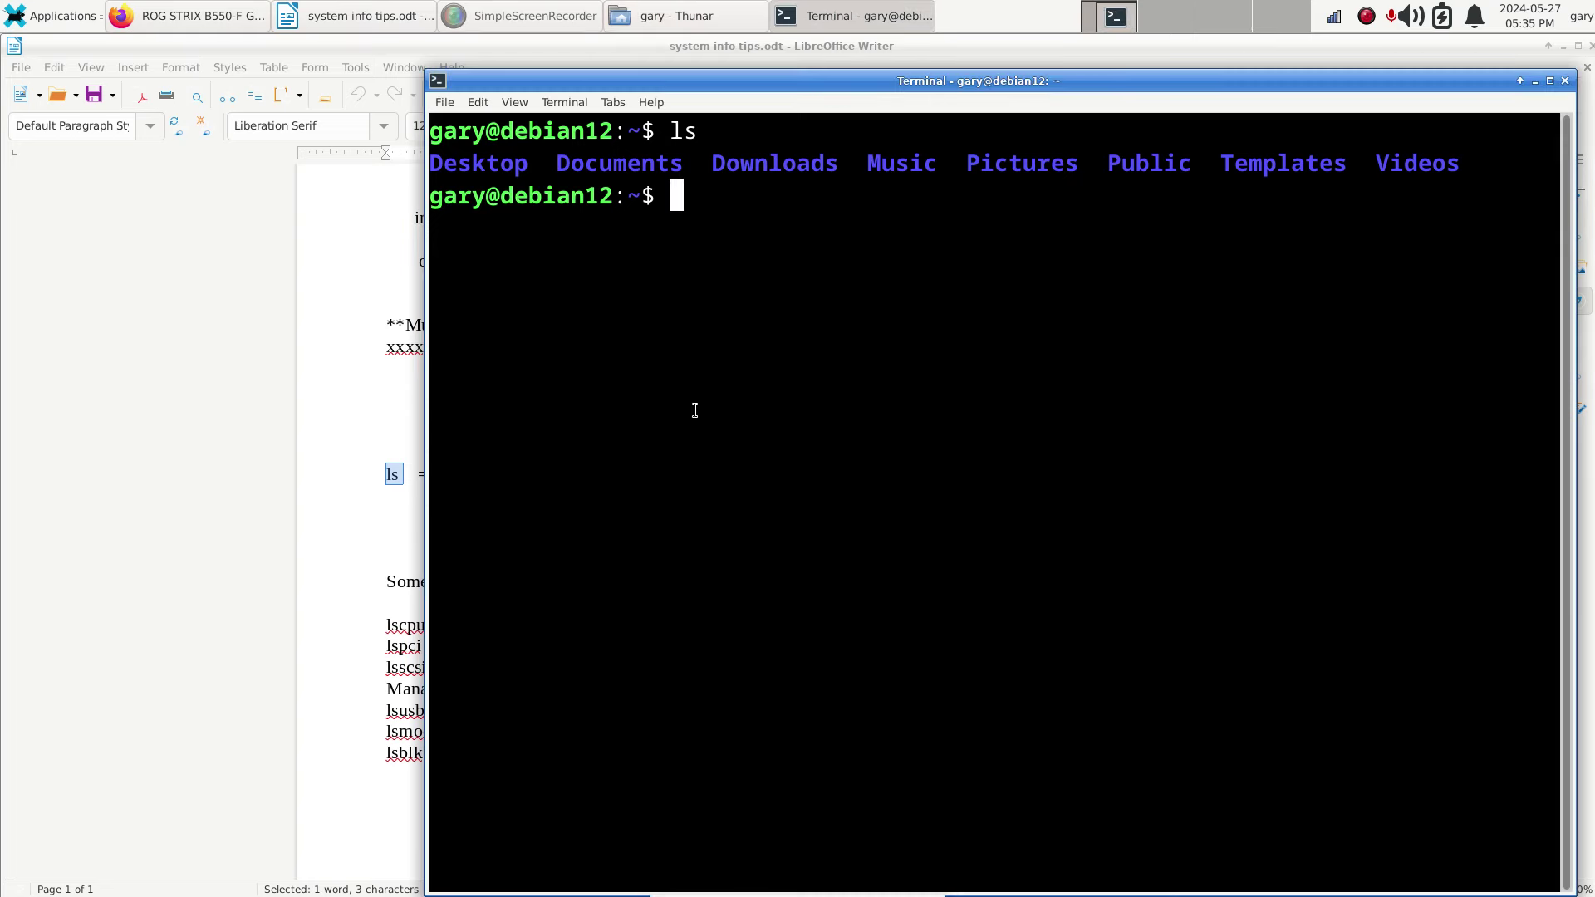
{"action": "type", "text": "ls -a"}
{"action": "key", "text": "Return"}
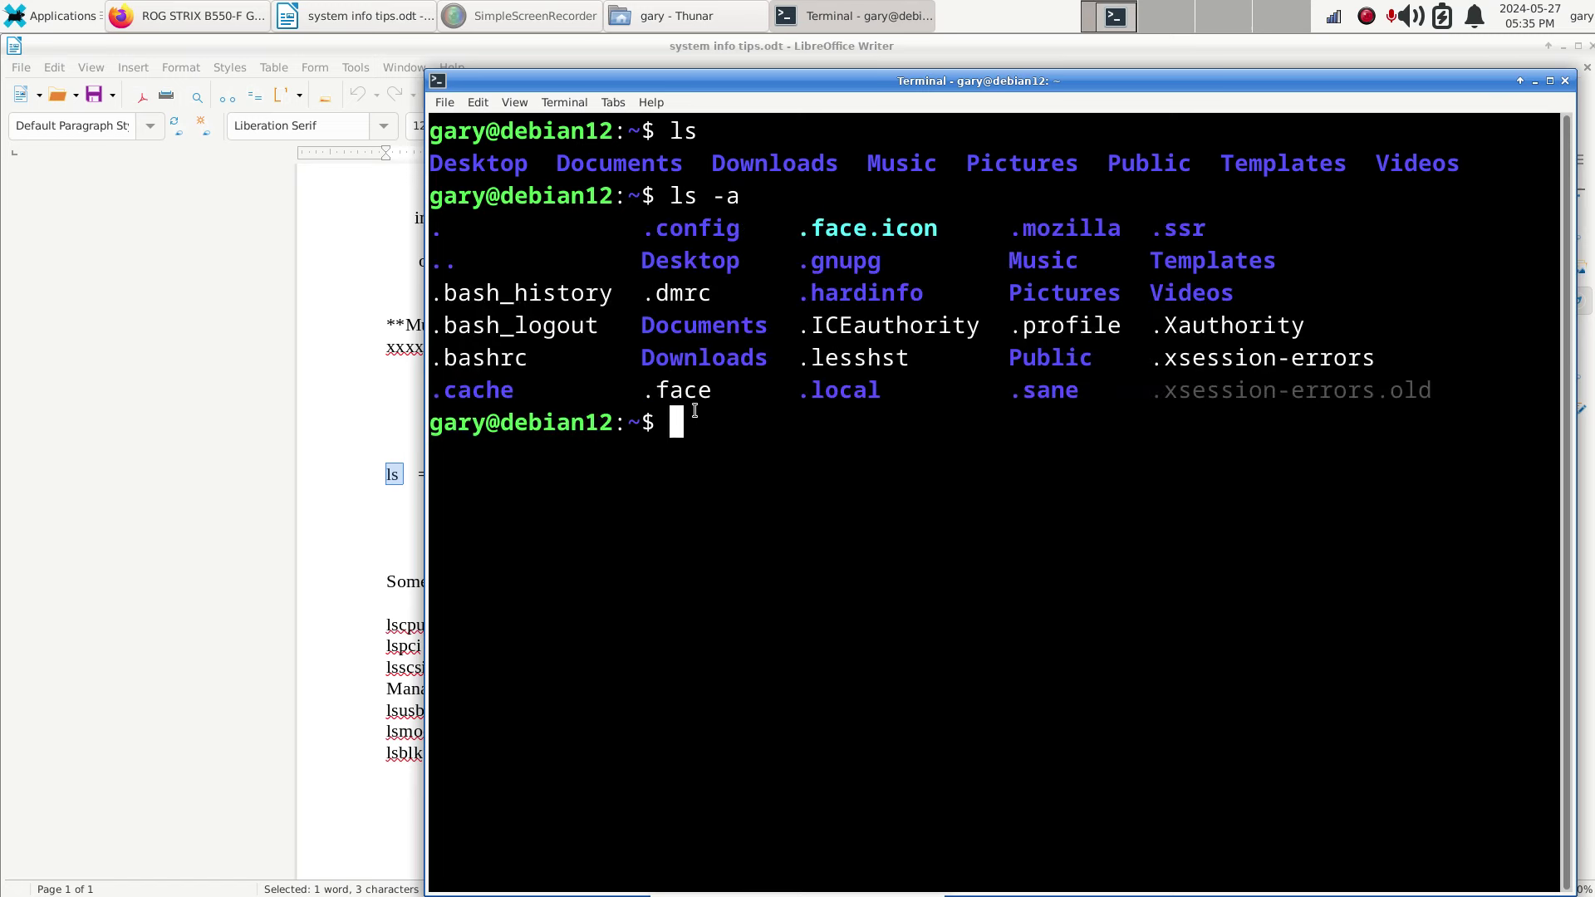
List the home directory's hidden entries without the implied . and .. using ls -A.
{"action": "key", "text": "Up"}
{"action": "key", "text": "BackSpace"}
{"action": "type", "text": "A"}
{"action": "key", "text": "Return"}
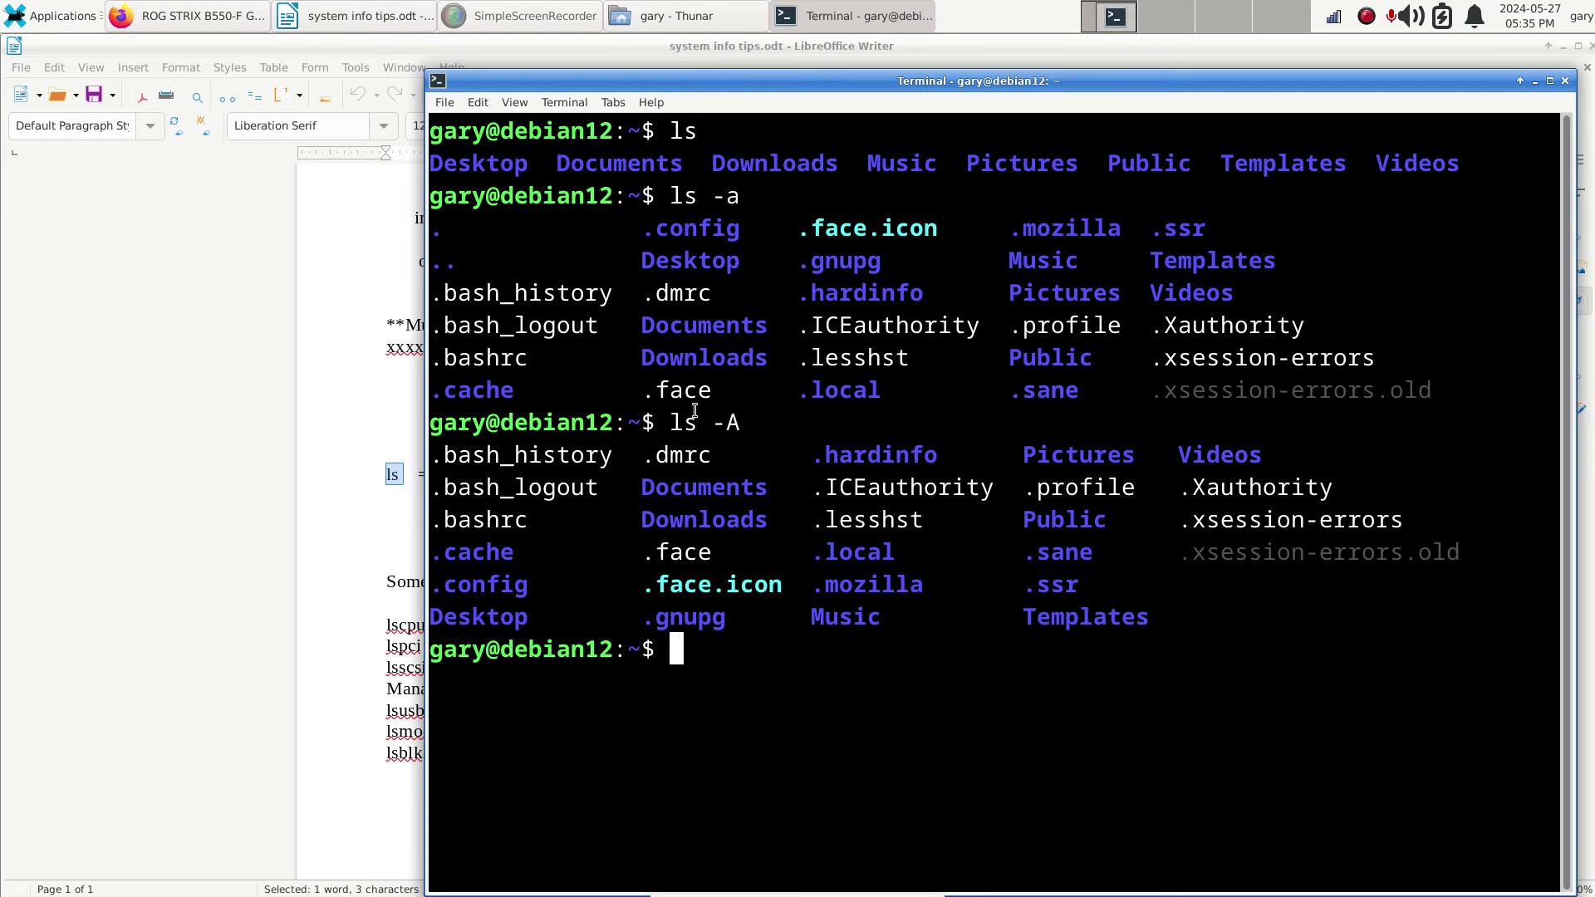
Clear the terminal and consult the ls manual page for the -a and -A options.
{"action": "type", "text": "clear"}
{"action": "key", "text": "Return"}
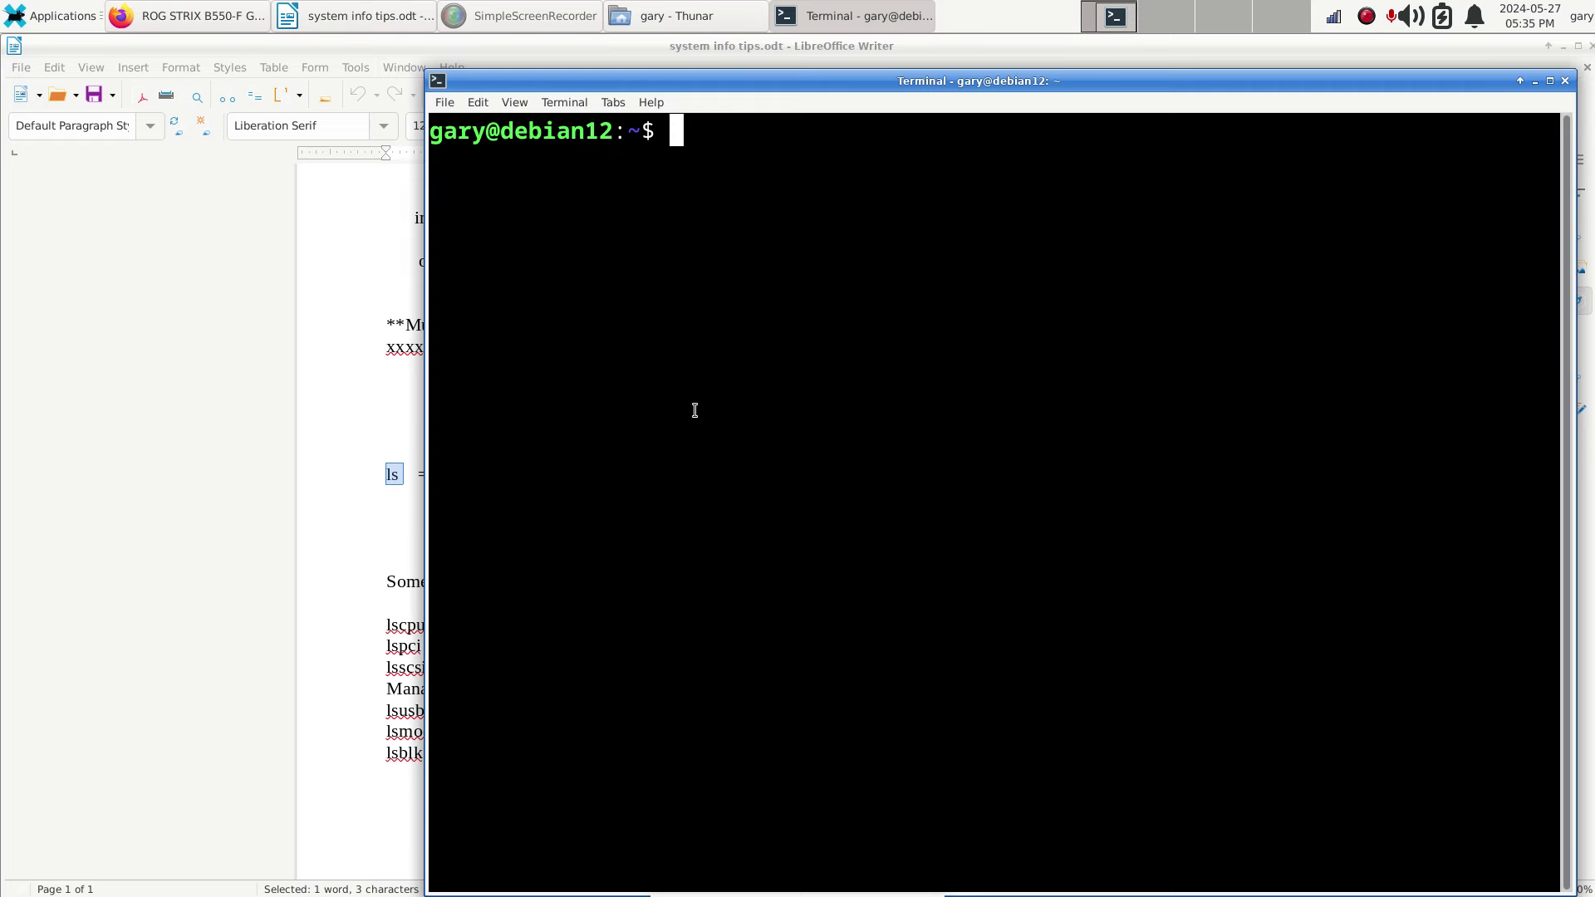
{"action": "type", "text": "man ls"}
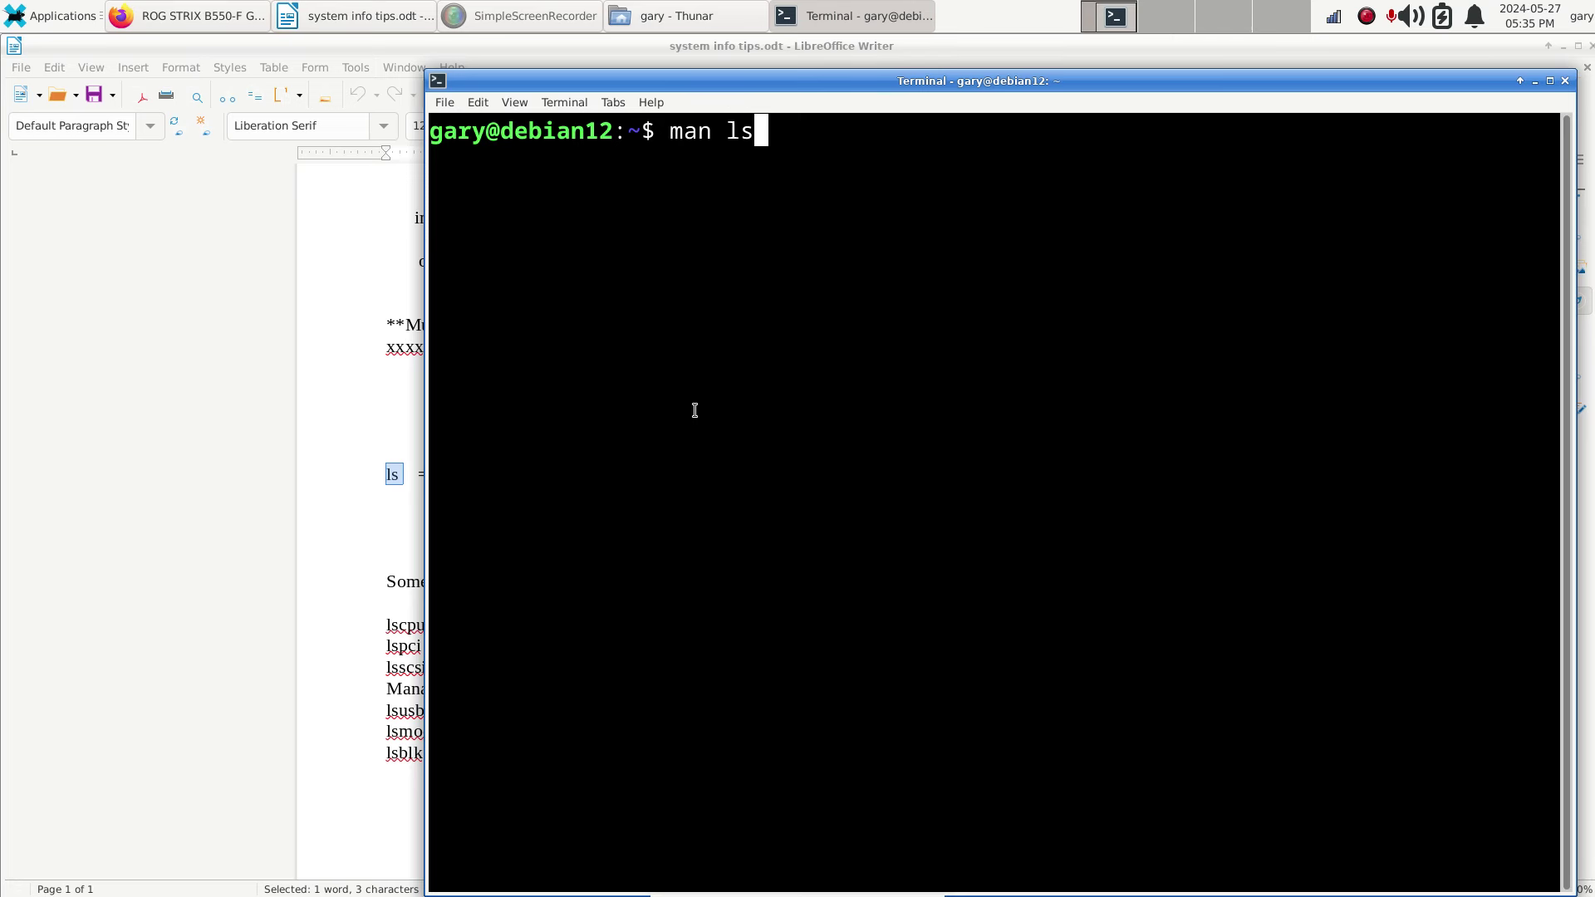
{"action": "key", "text": "Return"}
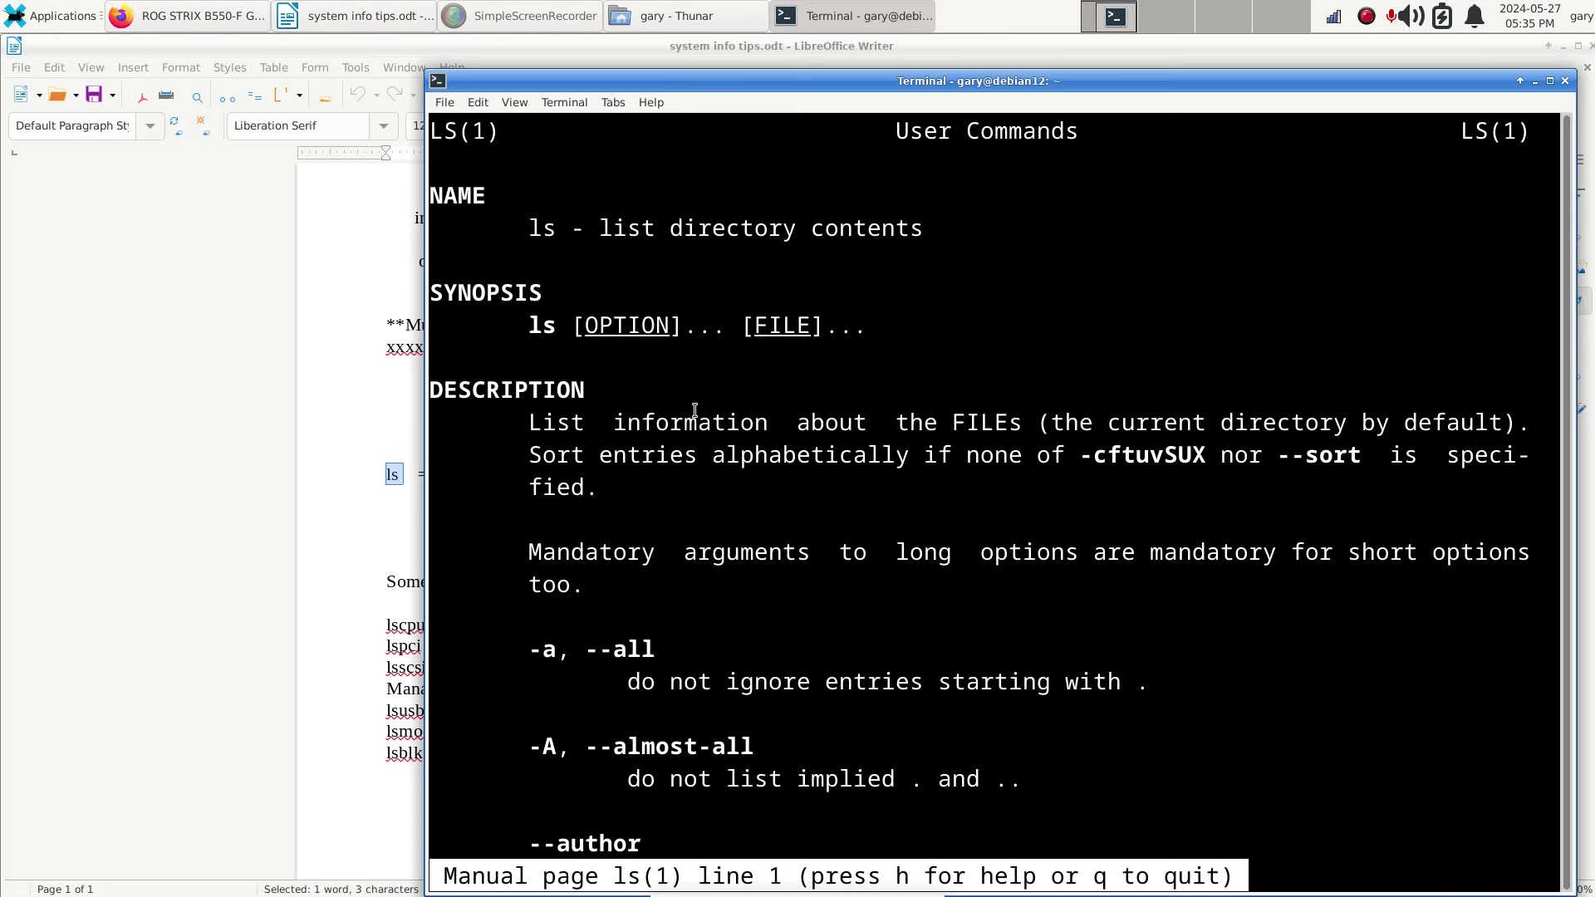
{"action": "key", "text": "q"}
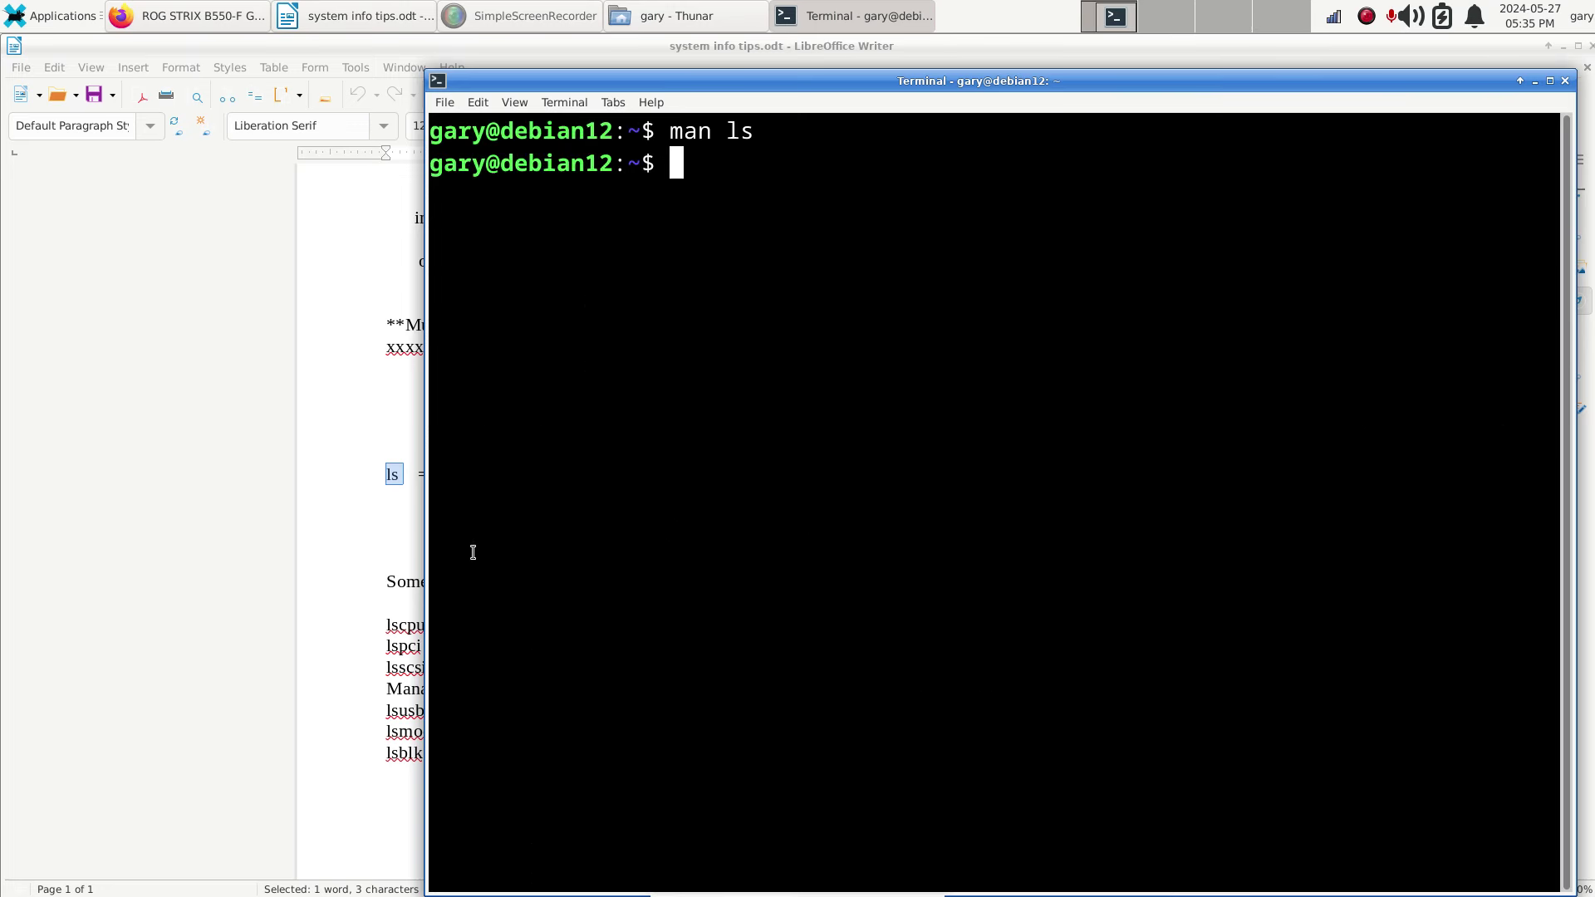
Highlight the lsblk entry in the Writer notes and read the lsblk manual page in the terminal.
{"action": "left_click", "coordinate": [343, 641]}
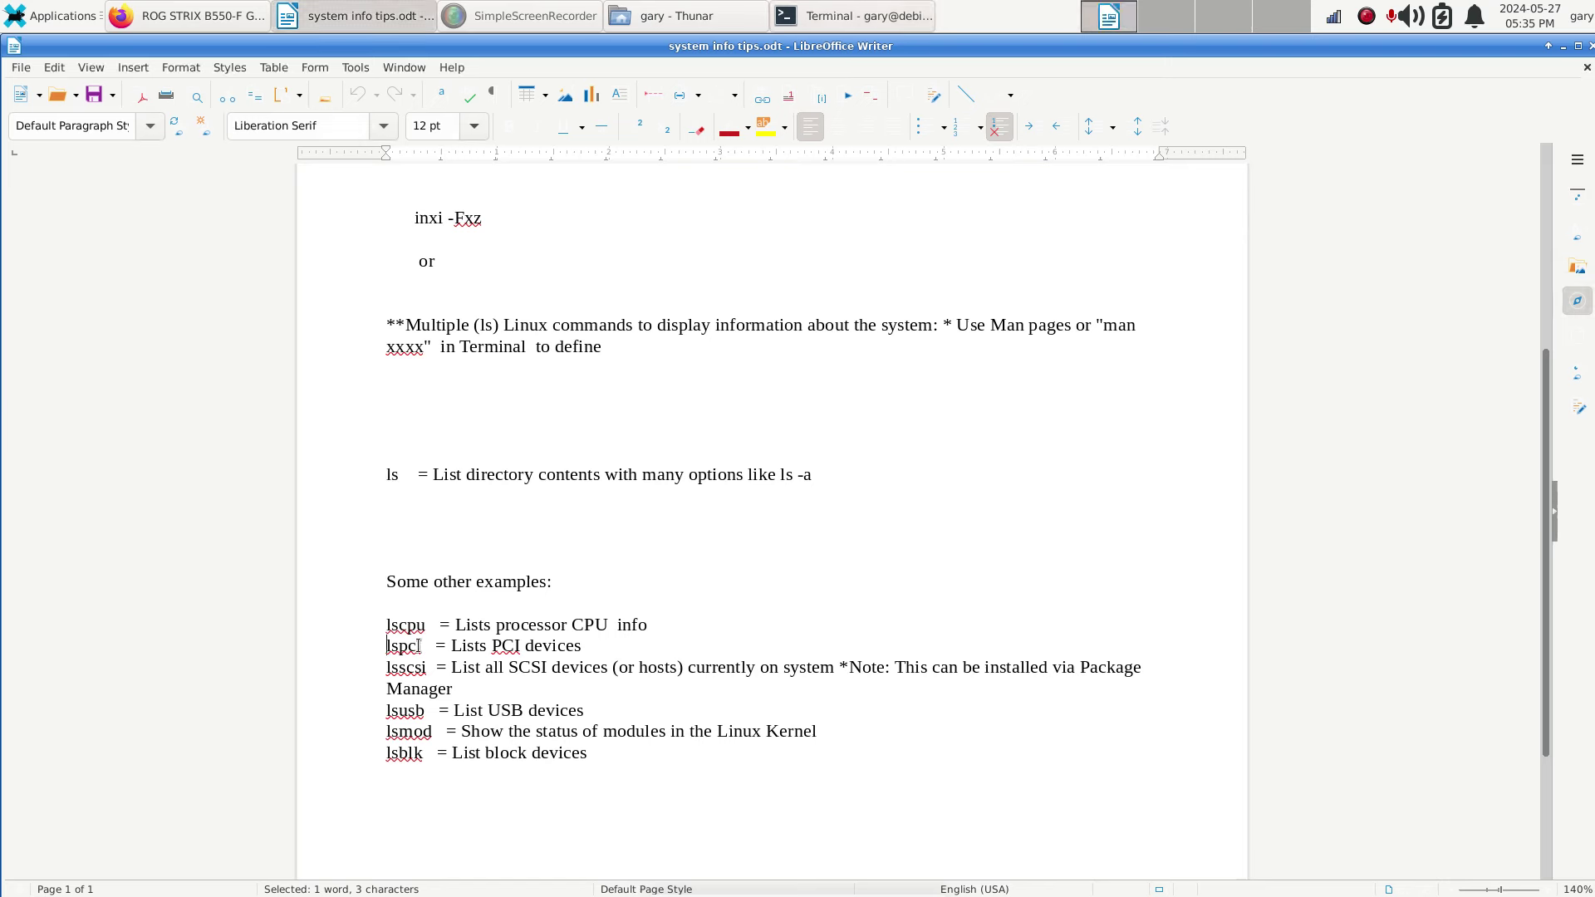
{"action": "double_click", "coordinate": [415, 752]}
{"action": "left_click", "coordinate": [809, 15]}
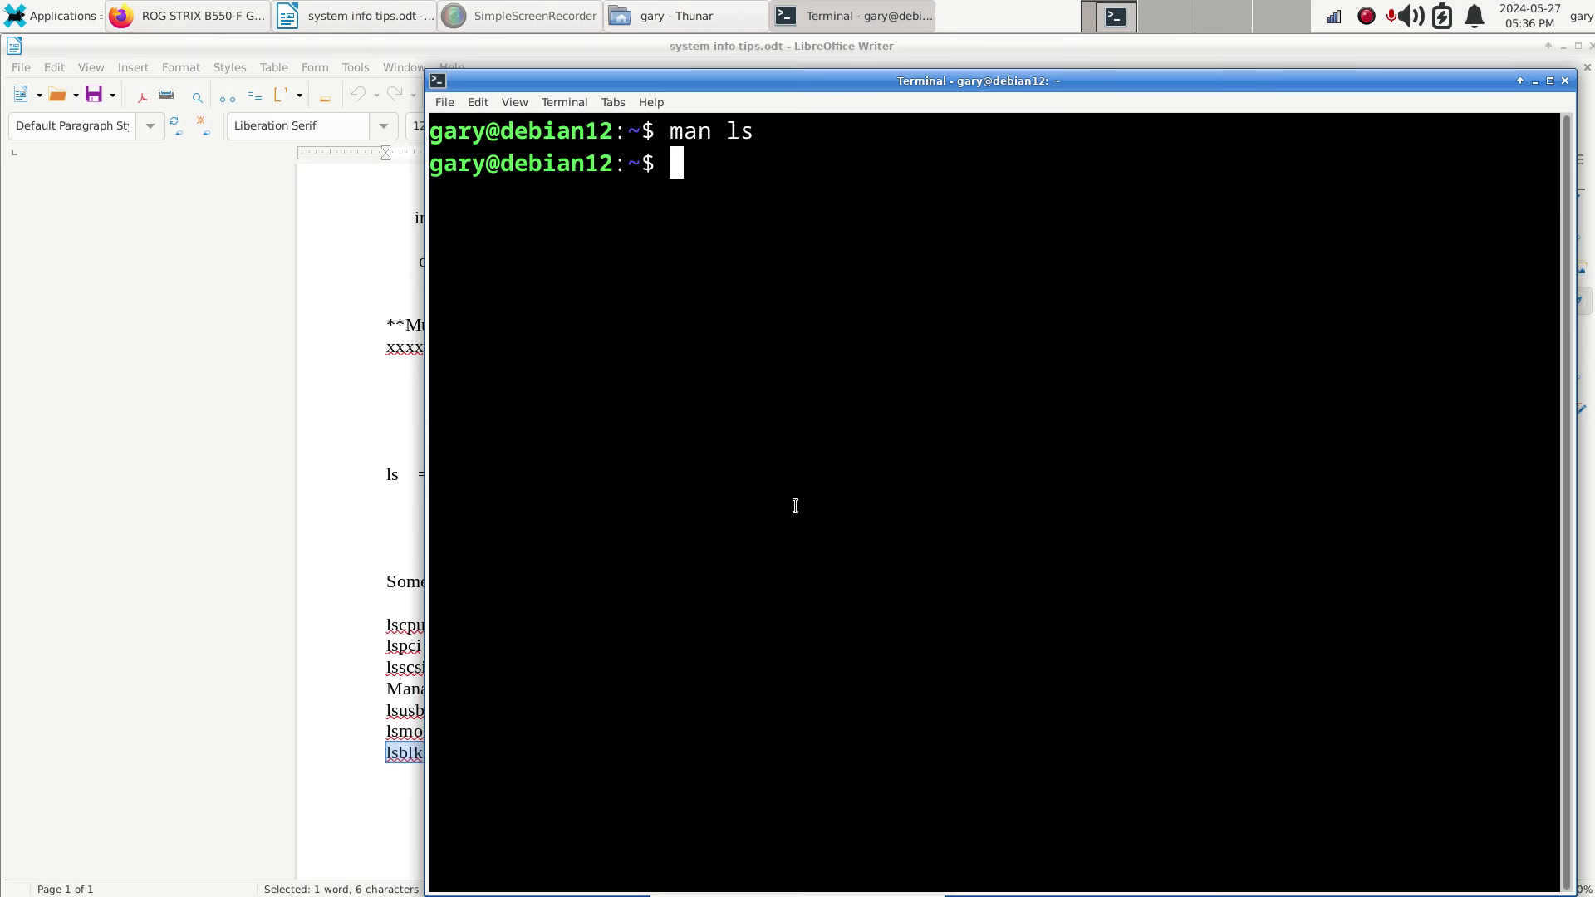
{"action": "type", "text": "man ls"}
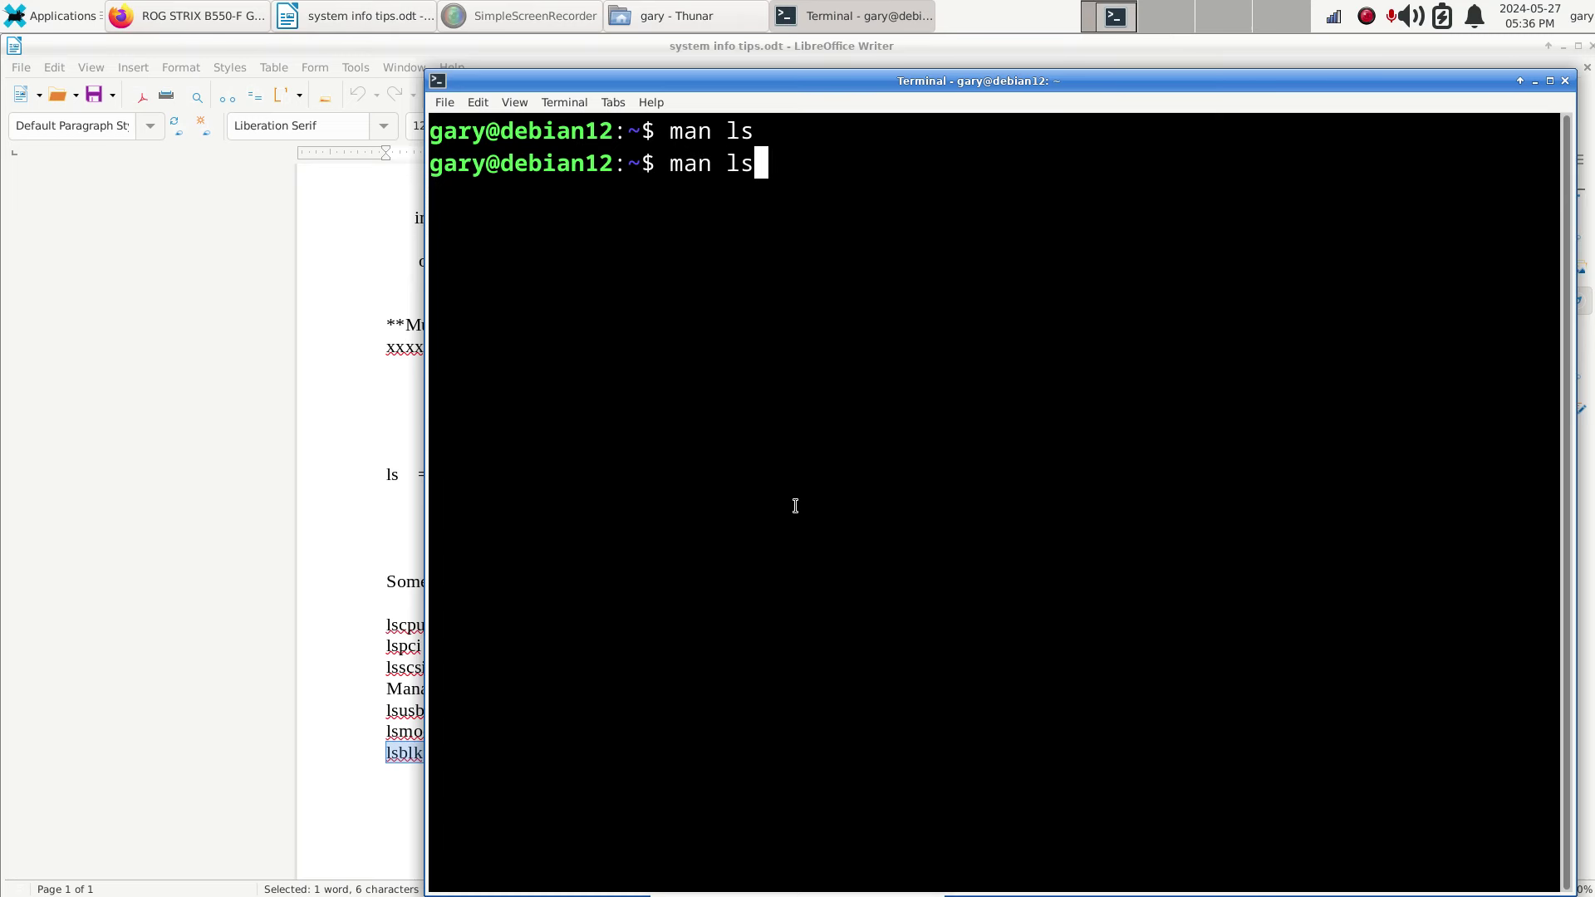
{"action": "type", "text": "blk"}
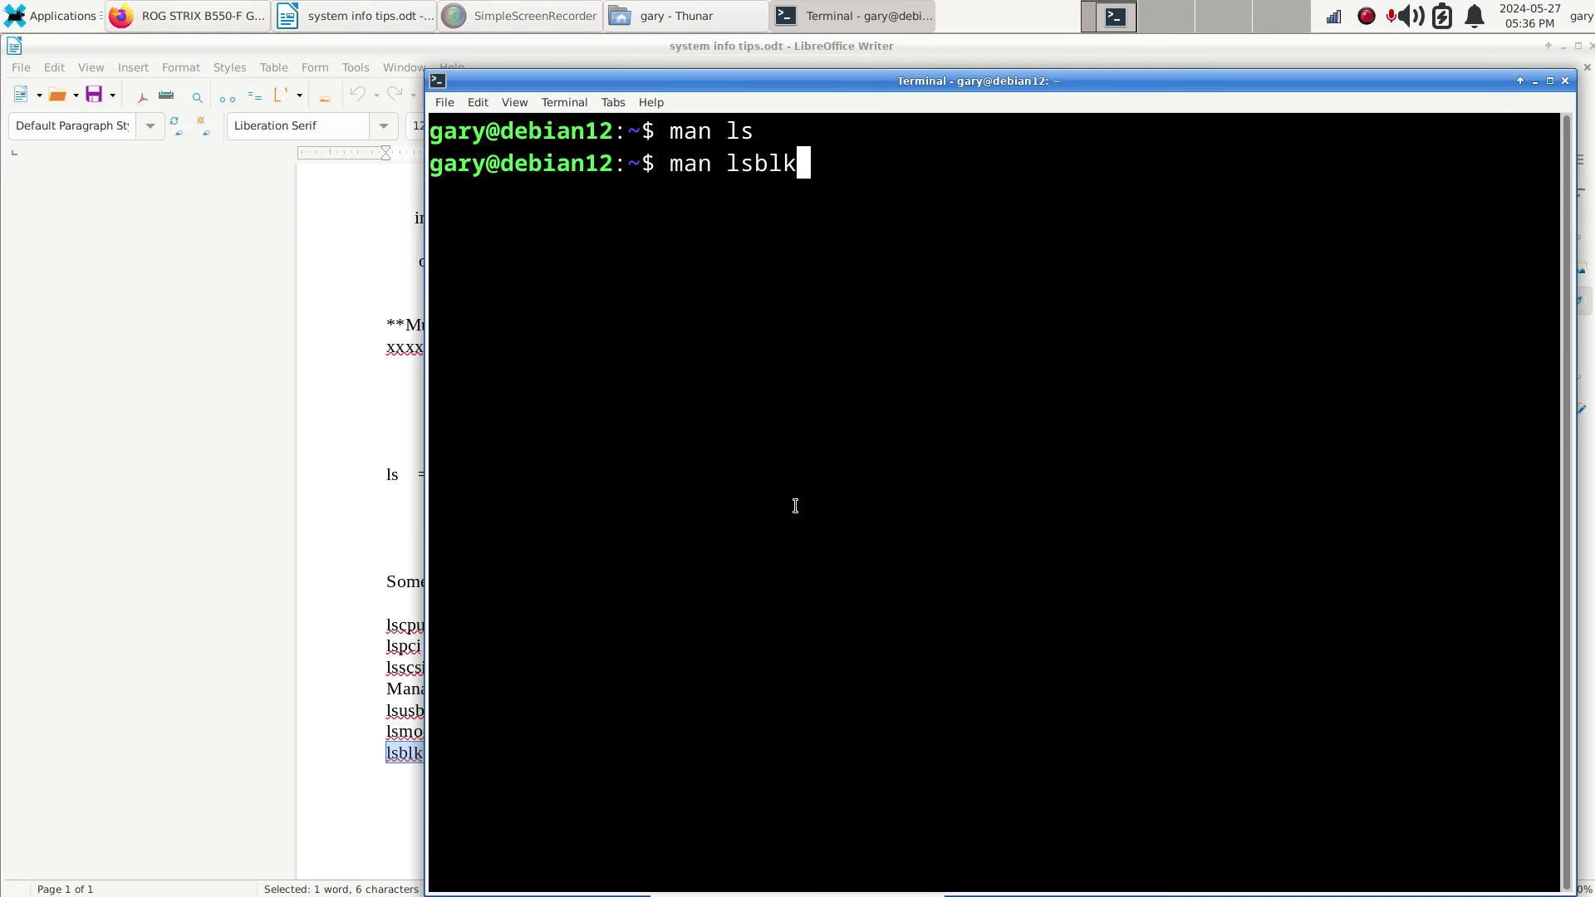
{"action": "key", "text": "Return"}
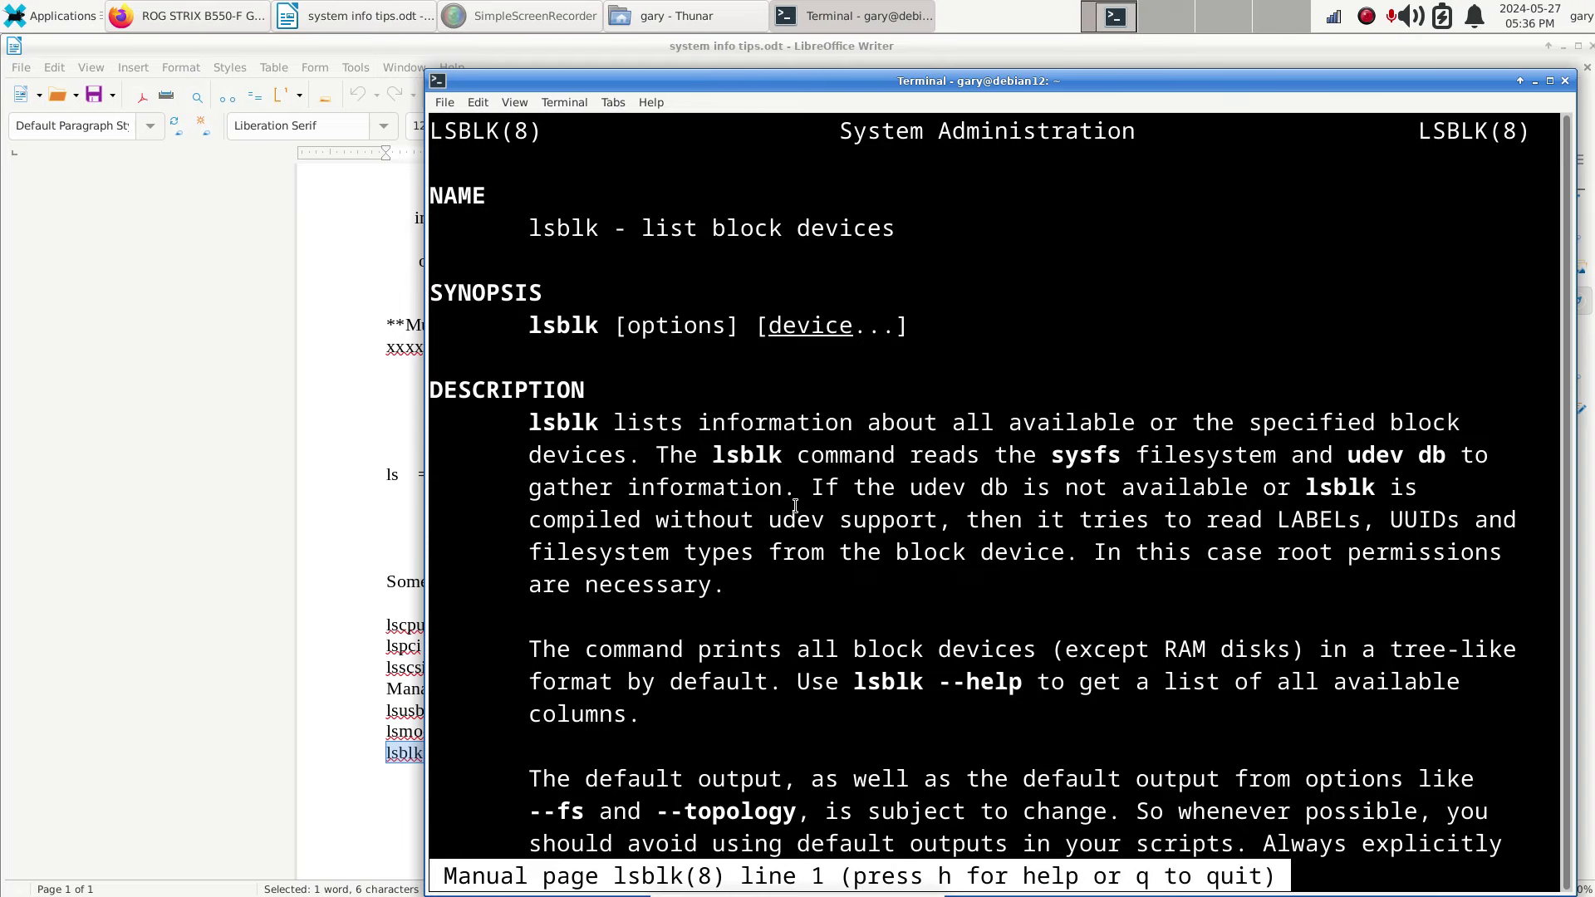
{"action": "type", "text": "q"}
List the system's block devices in the terminal with the lsblk command.
{"action": "type", "text": "ls"}
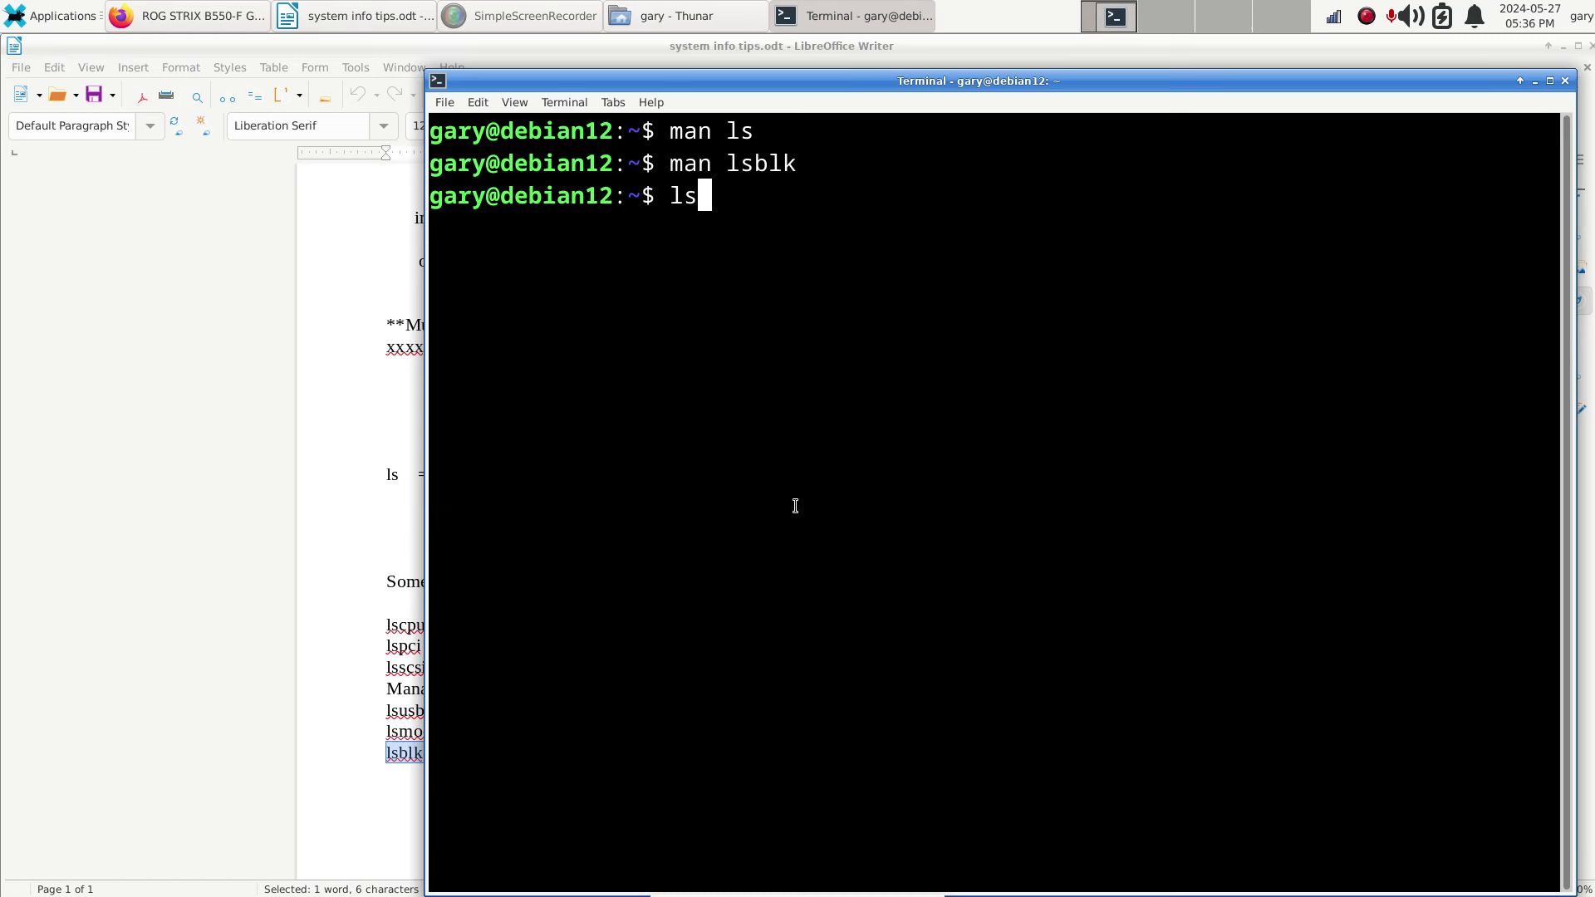
{"action": "type", "text": "blk"}
{"action": "key", "text": "Return"}
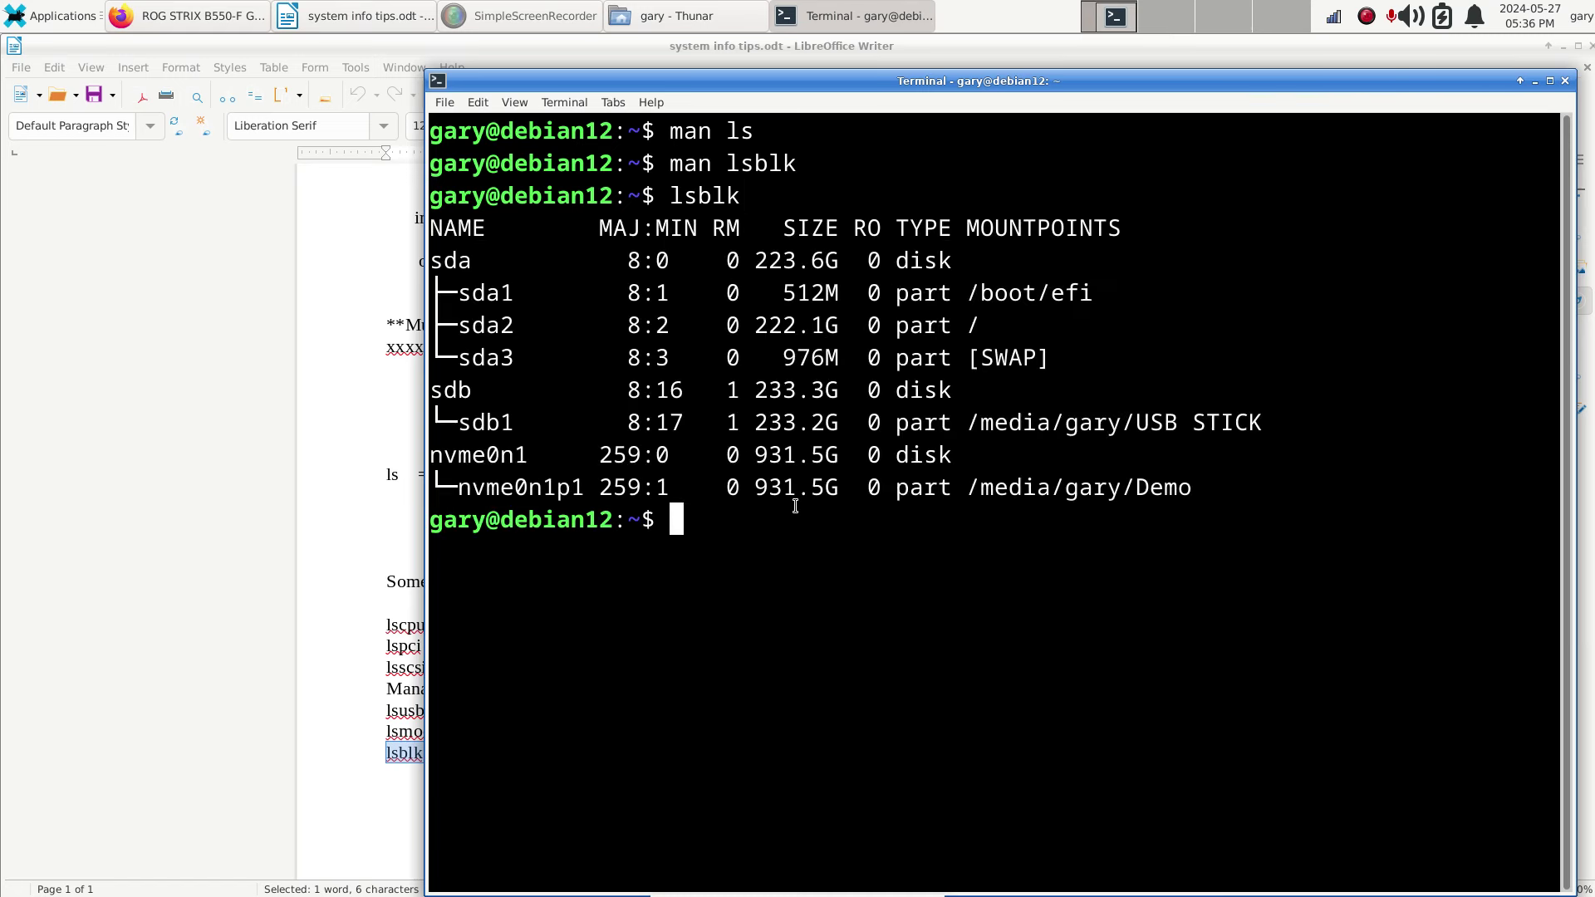
Show the Computer location's drives in Thunar and position the window below the lsblk output.
{"action": "left_click", "coordinate": [682, 21]}
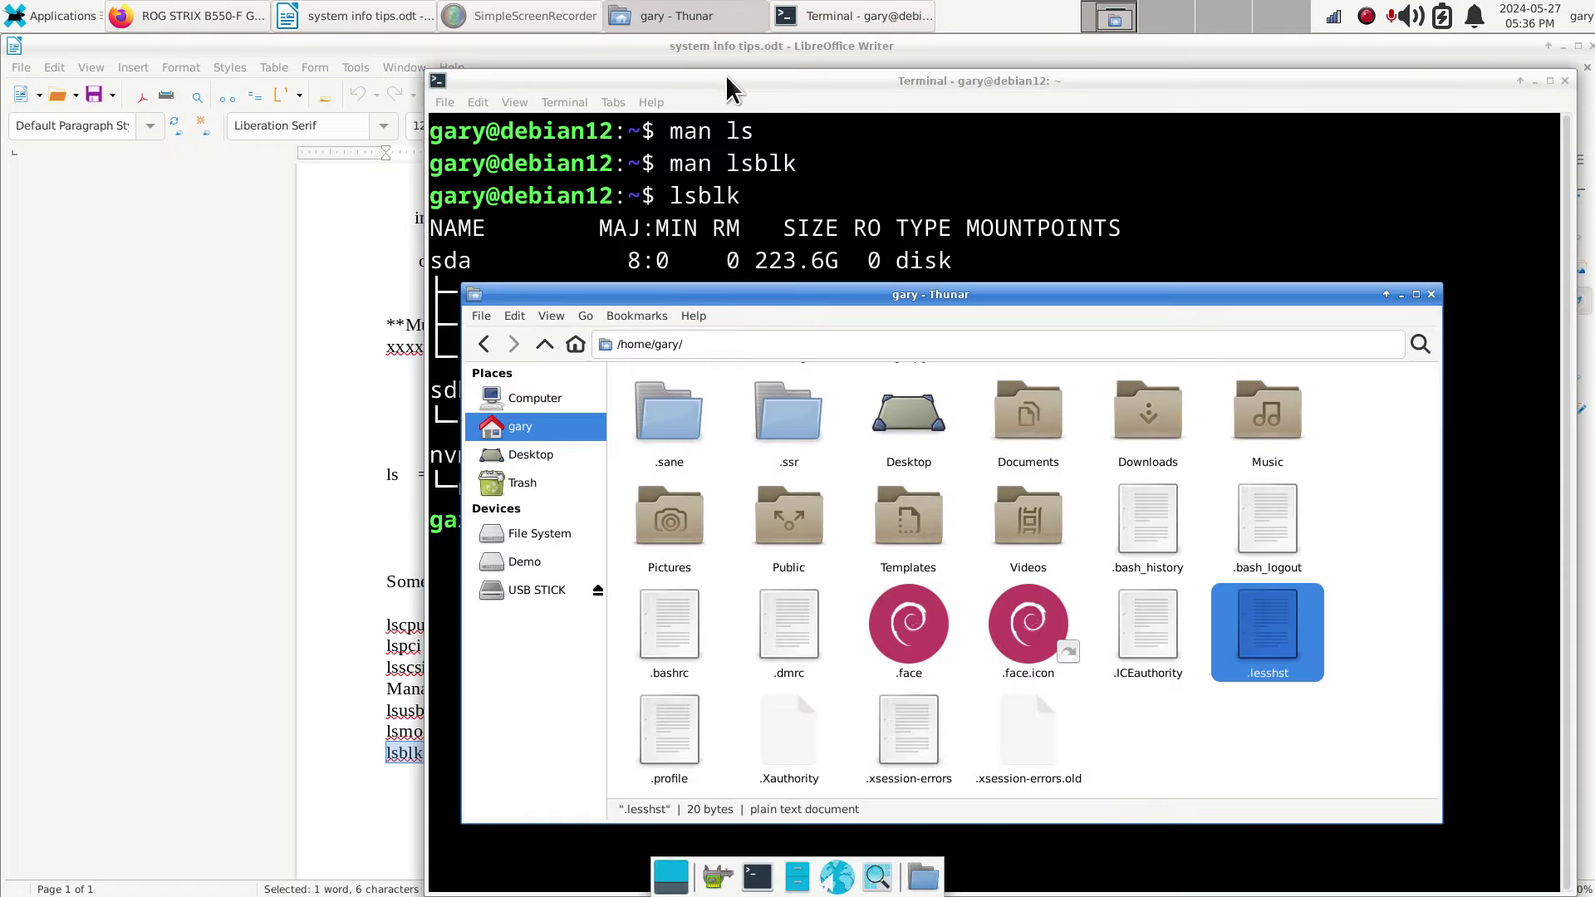
{"action": "left_click", "coordinate": [550, 399]}
{"action": "left_click_drag", "start_coordinate": [856, 301], "coordinate": [815, 568]}
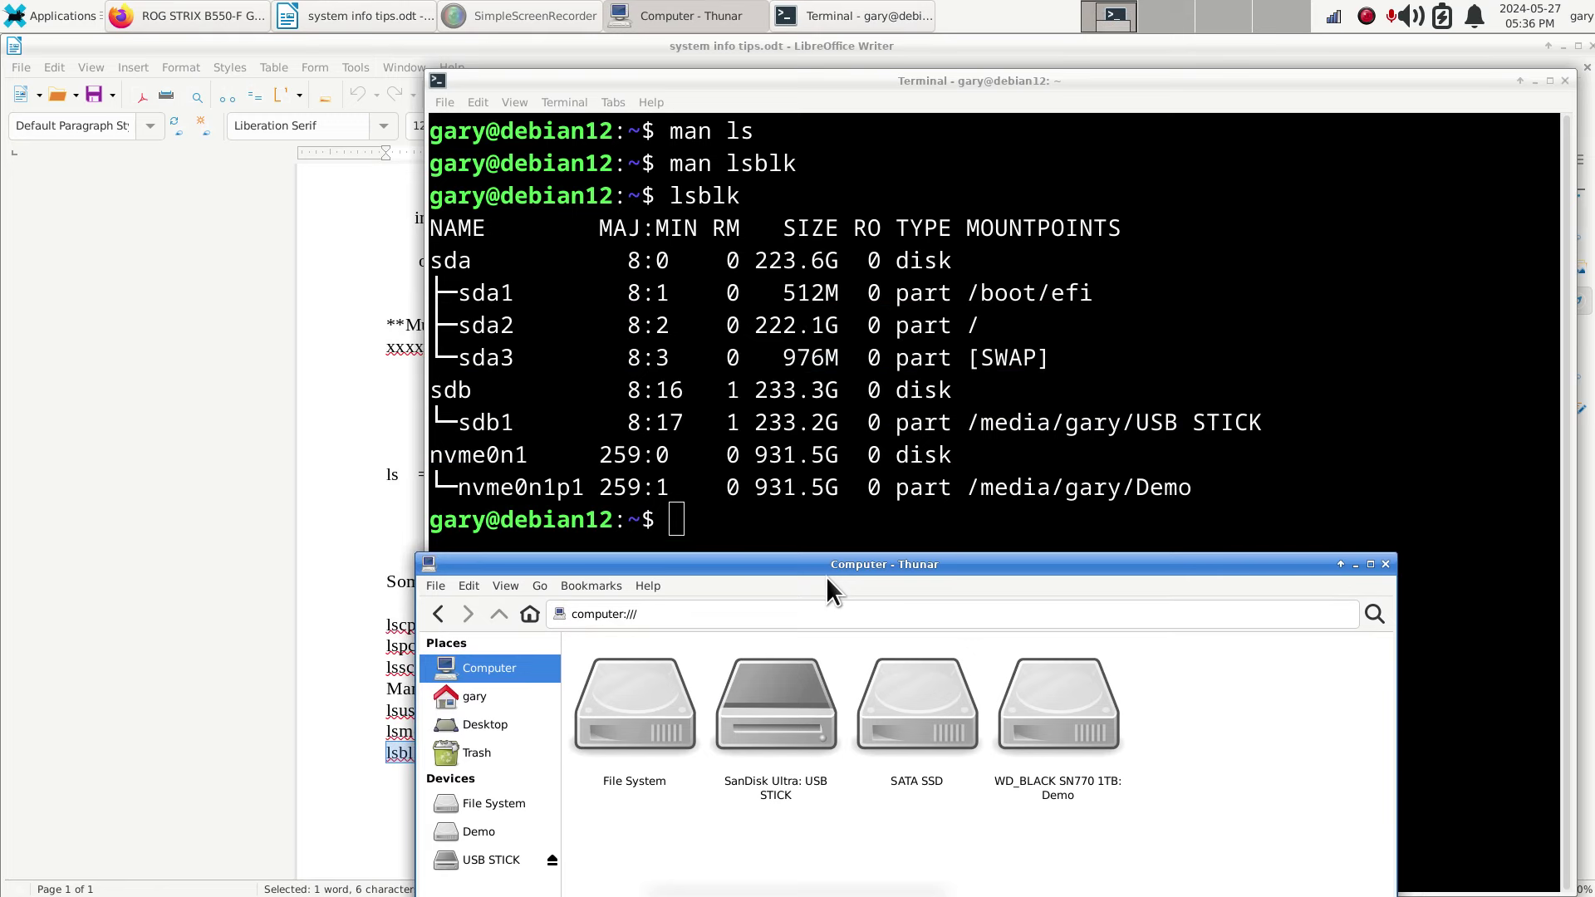
{"action": "left_click_drag", "start_coordinate": [845, 571], "coordinate": [918, 532]}
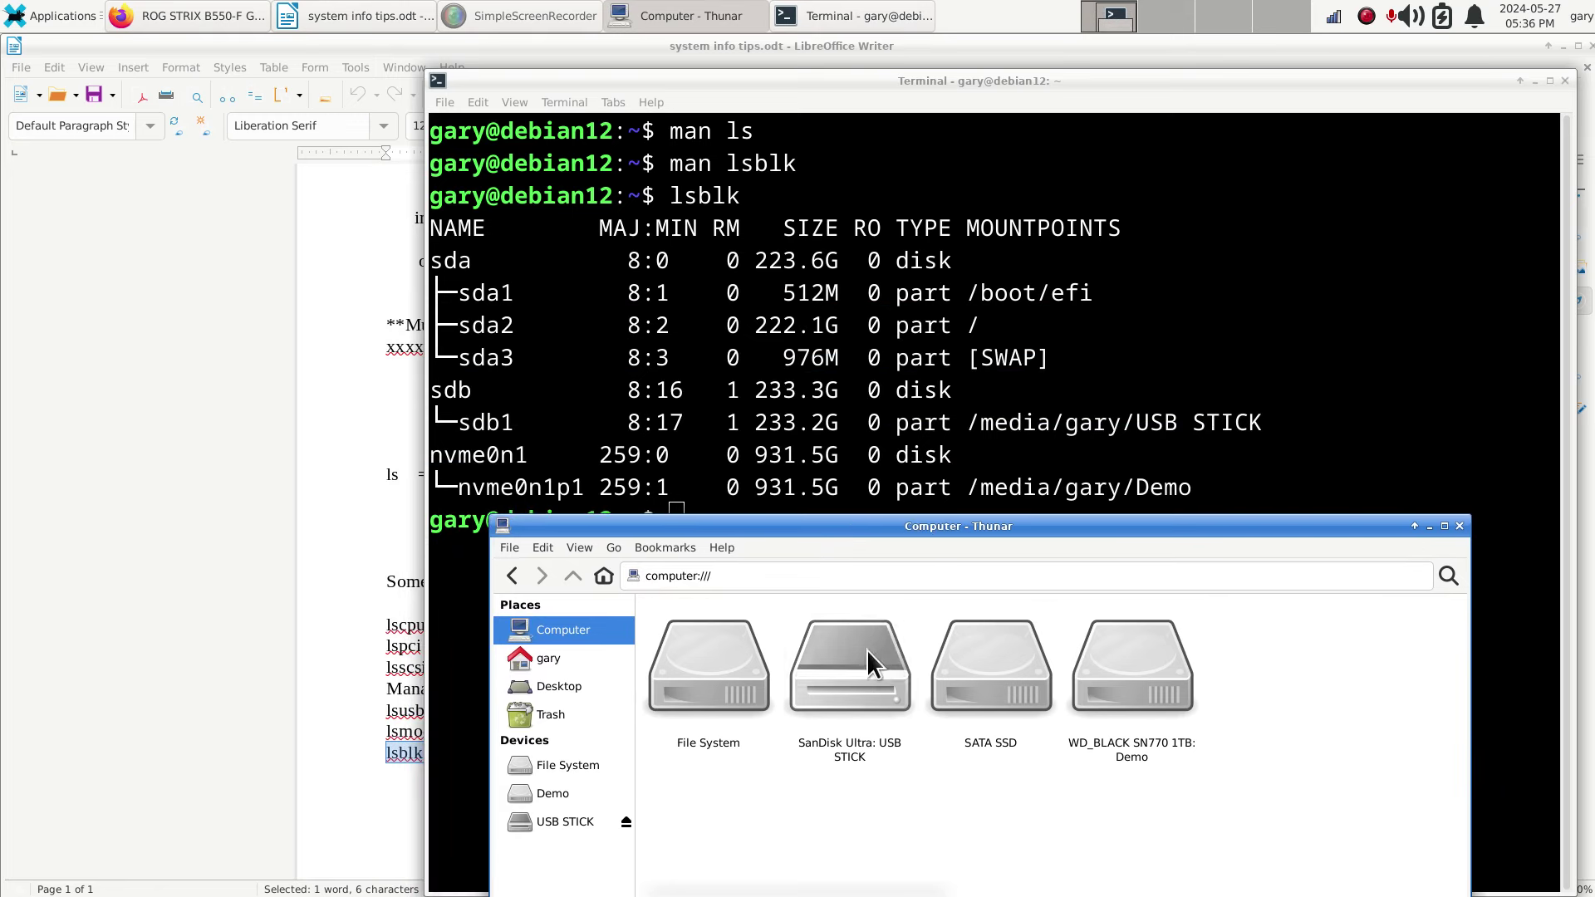
Open the File System root in Thunar, move the window up and turn off the display of hidden files.
{"action": "double_click", "coordinate": [694, 661]}
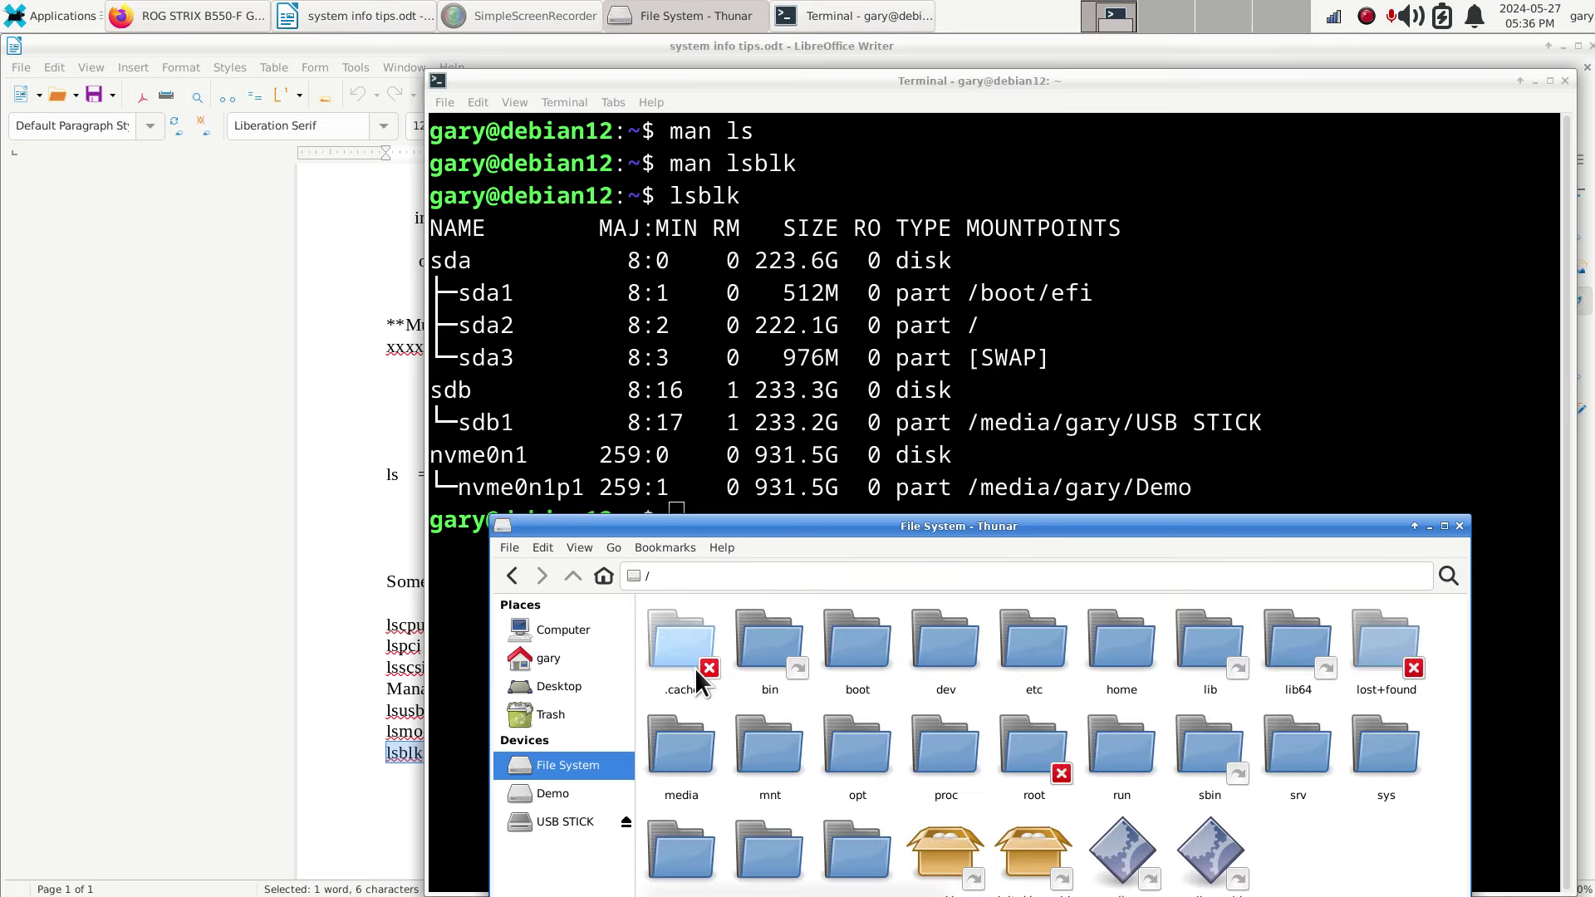
{"action": "left_click", "coordinate": [647, 577]}
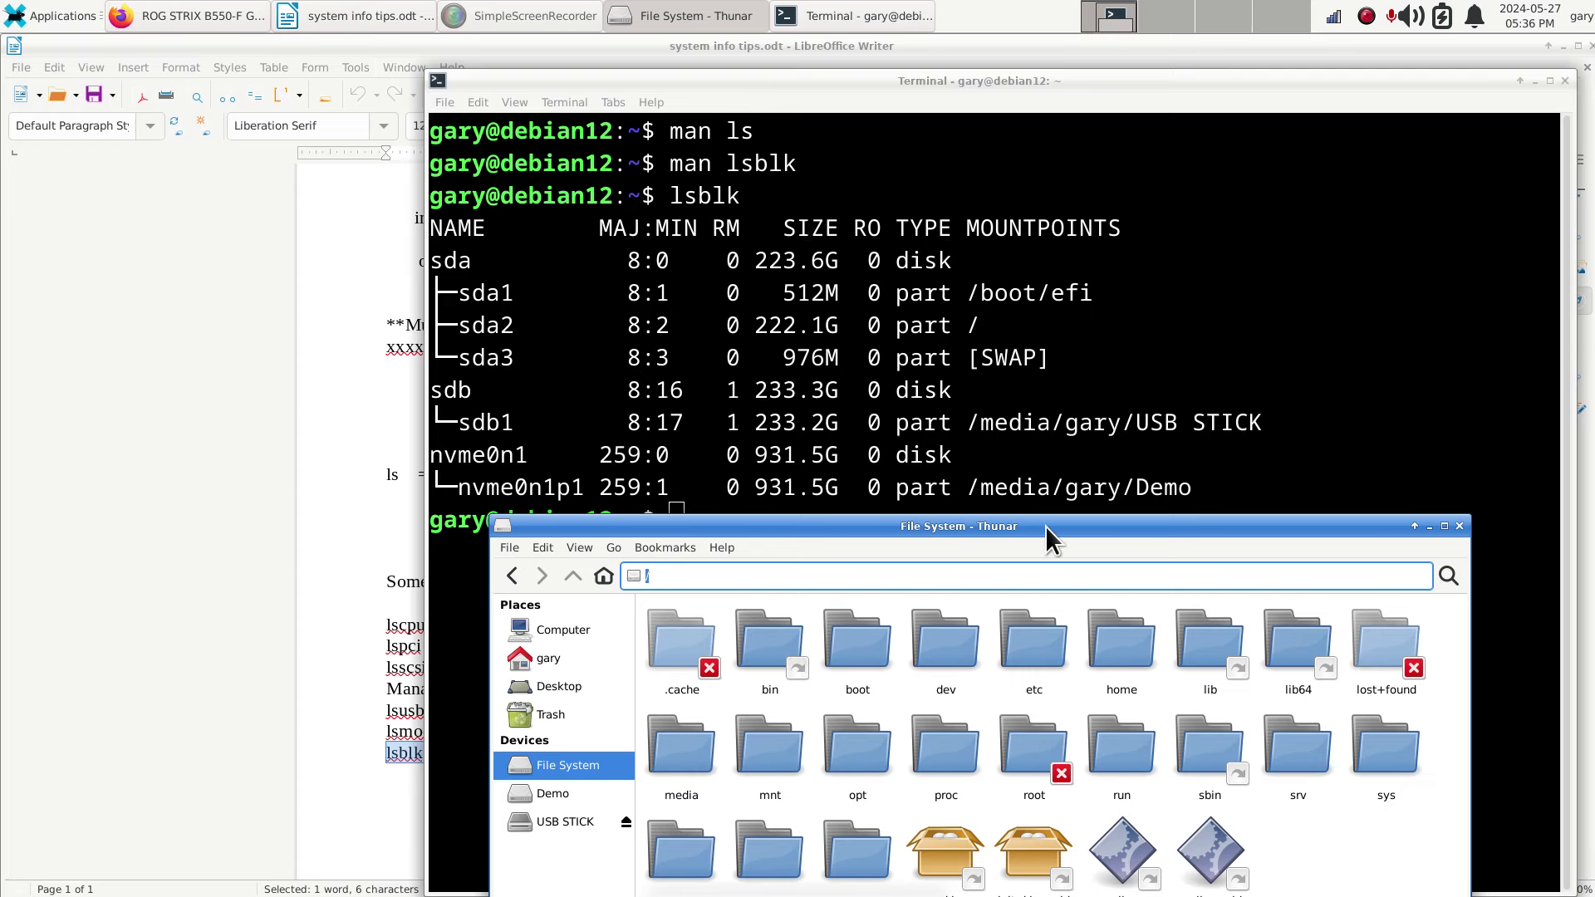
{"action": "left_click_drag", "start_coordinate": [1045, 526], "coordinate": [1054, 458]}
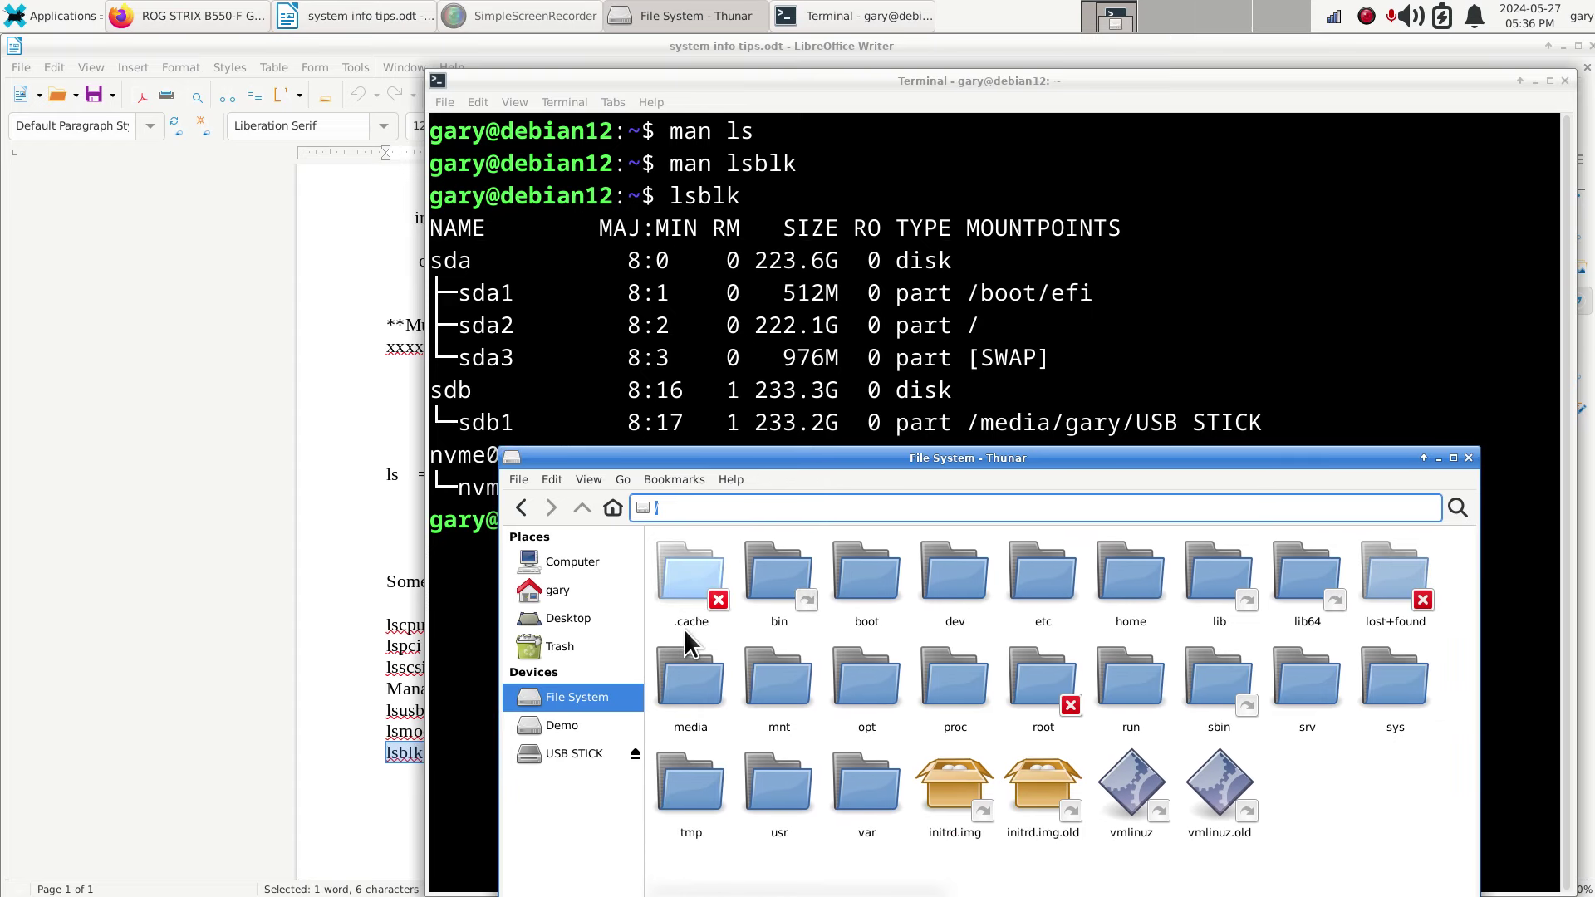
{"action": "key", "text": "ctrl+h"}
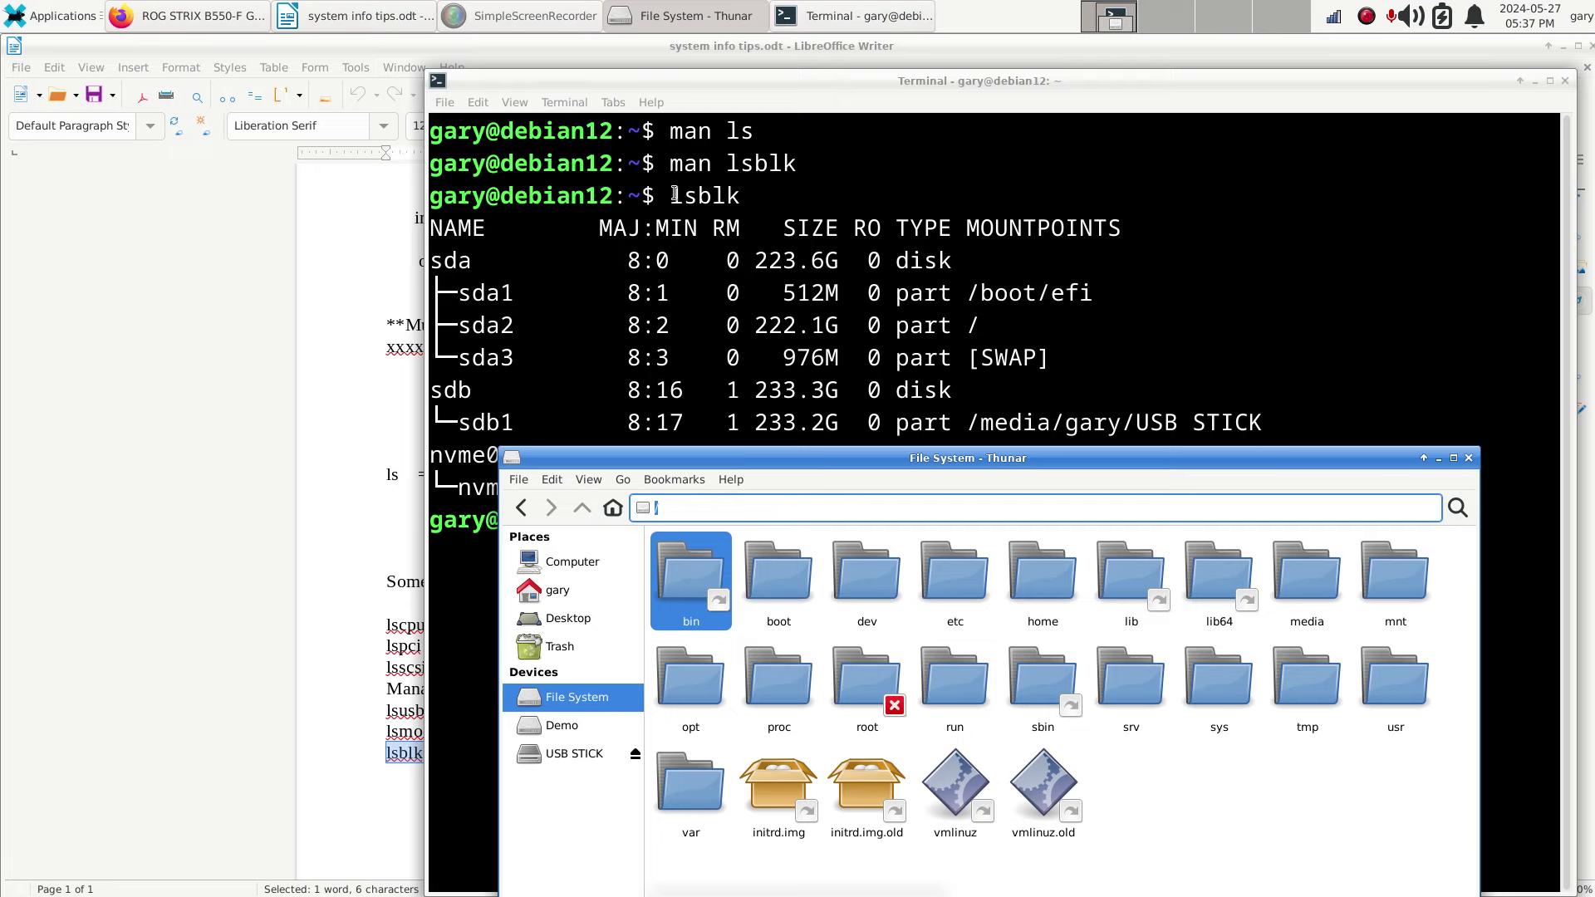
Highlight the lsblk command and the sda disk name in the terminal output.
{"action": "left_click_drag", "start_coordinate": [673, 196], "coordinate": [723, 211]}
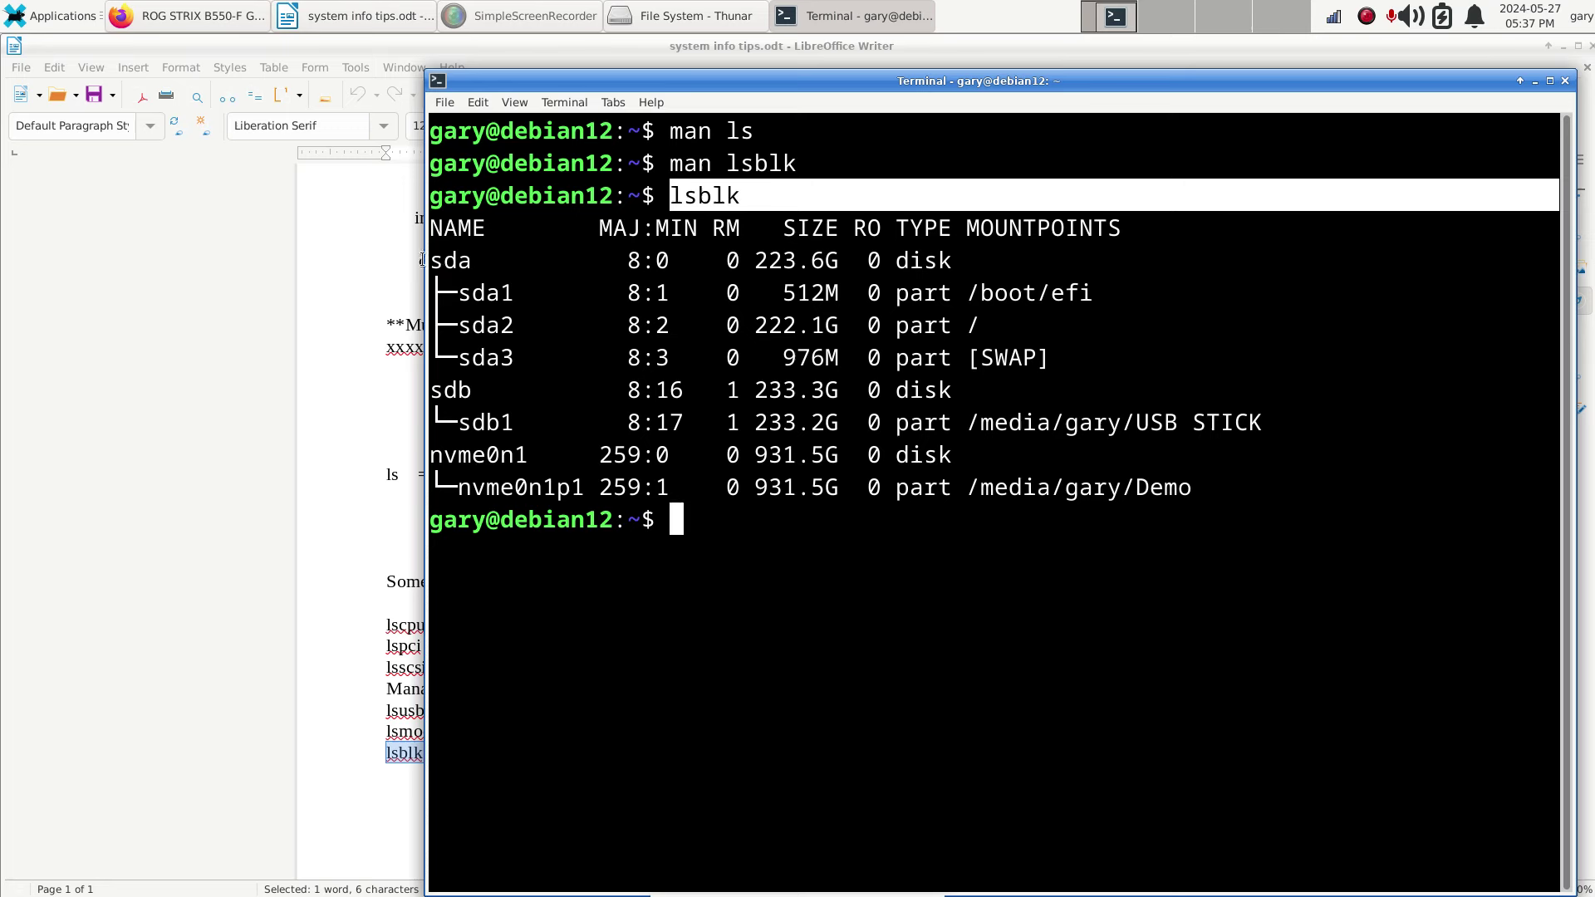
{"action": "left_click_drag", "start_coordinate": [431, 260], "coordinate": [472, 260]}
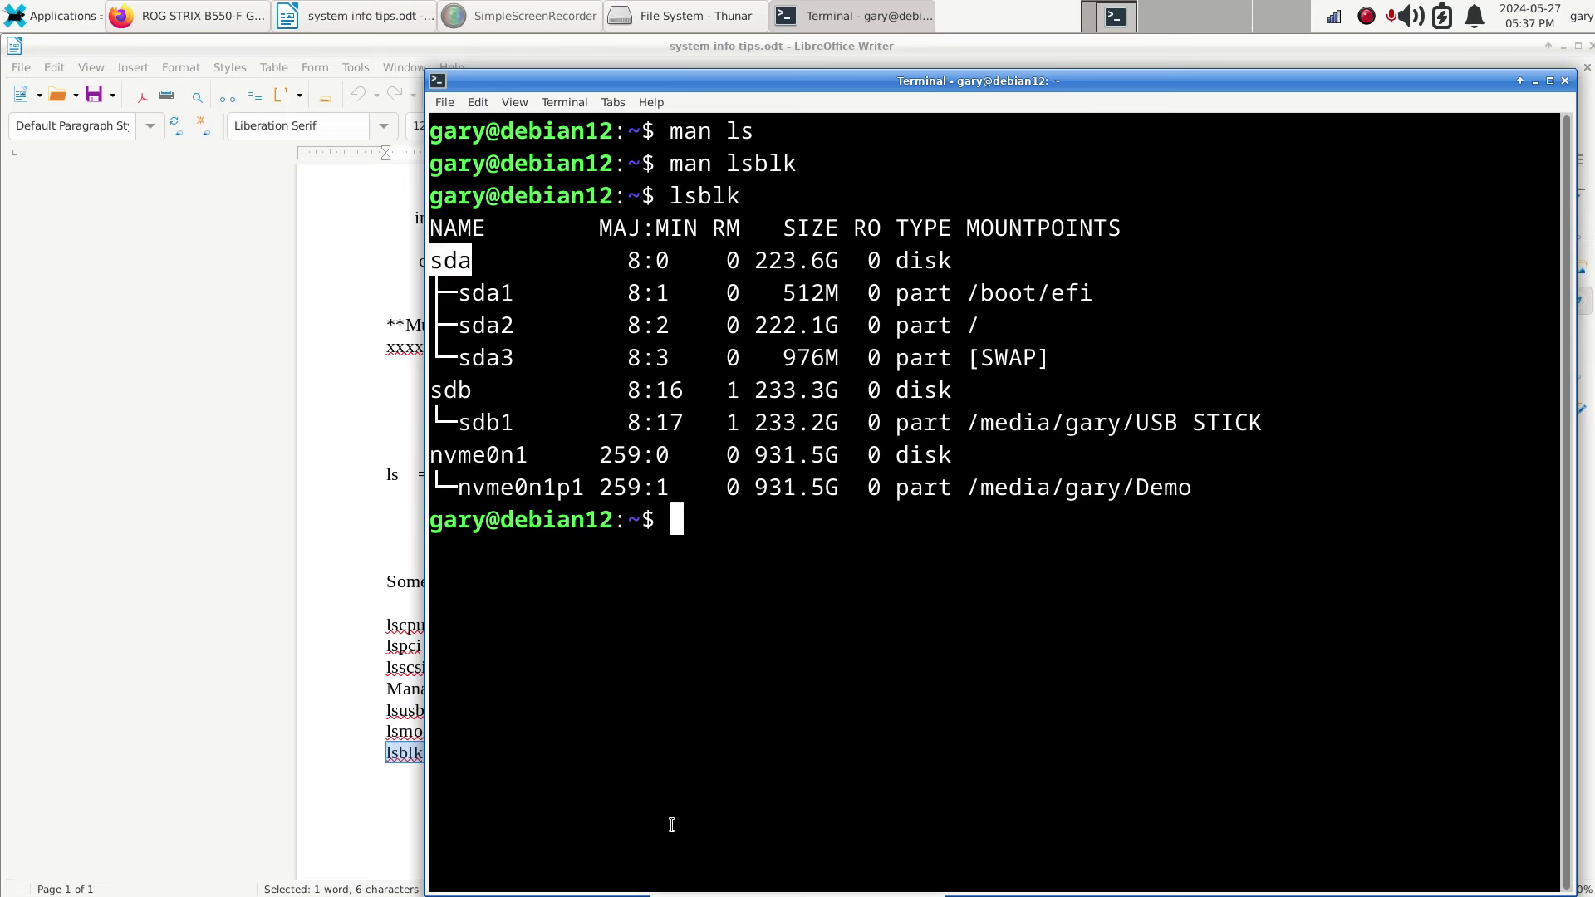
Switch to Thunar, show the Computer location's drives and select the SATA SSD.
{"action": "left_click", "coordinate": [731, 14]}
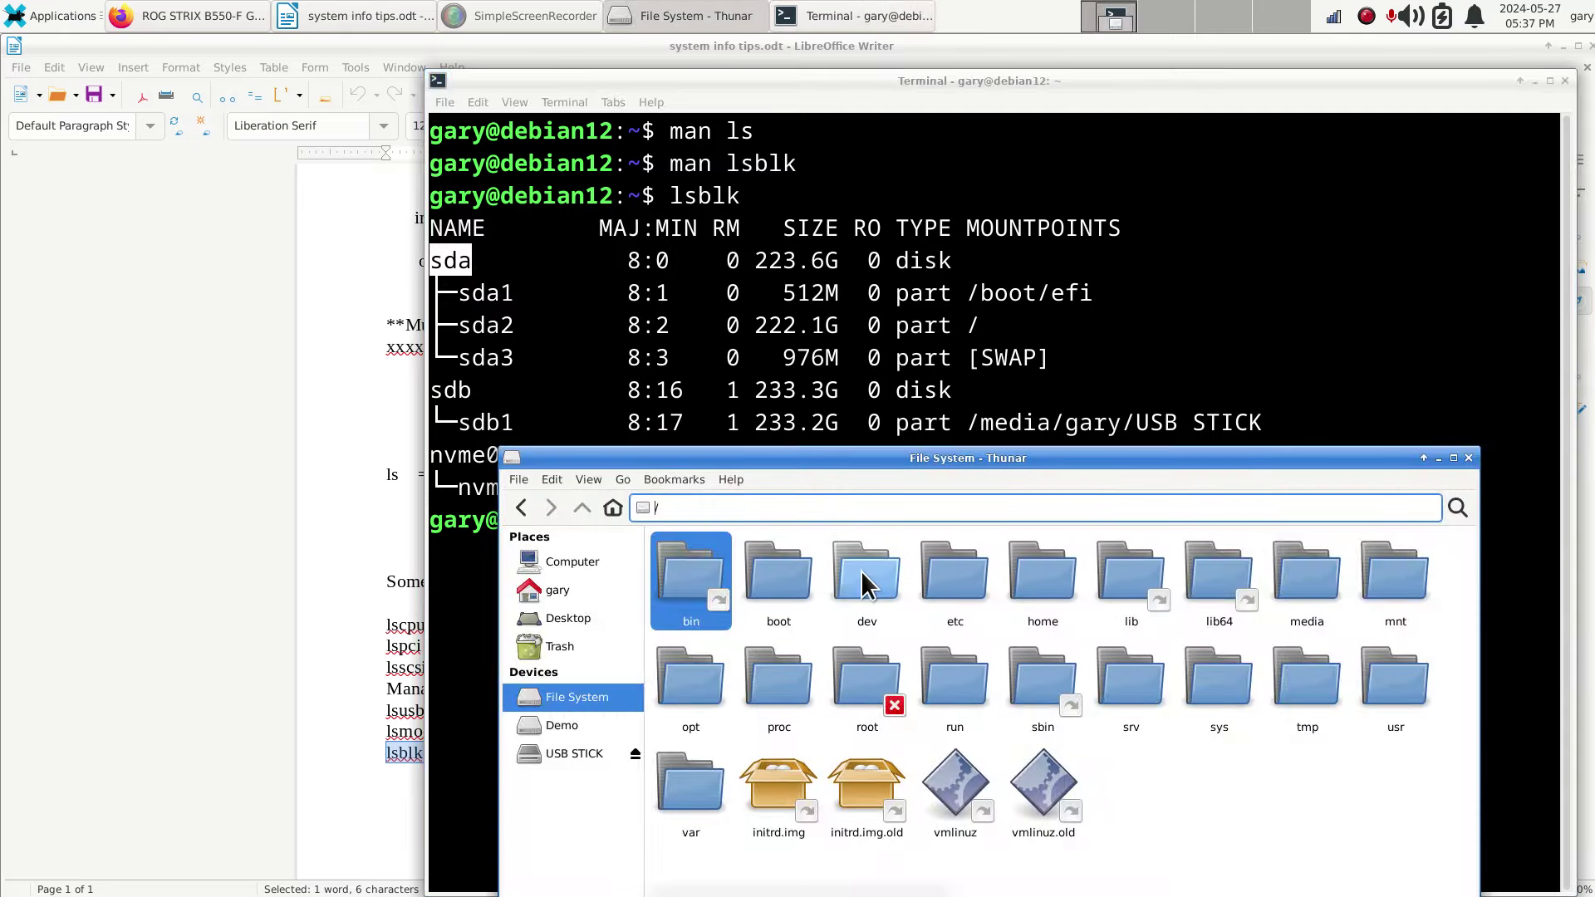
{"action": "left_click", "coordinate": [571, 561]}
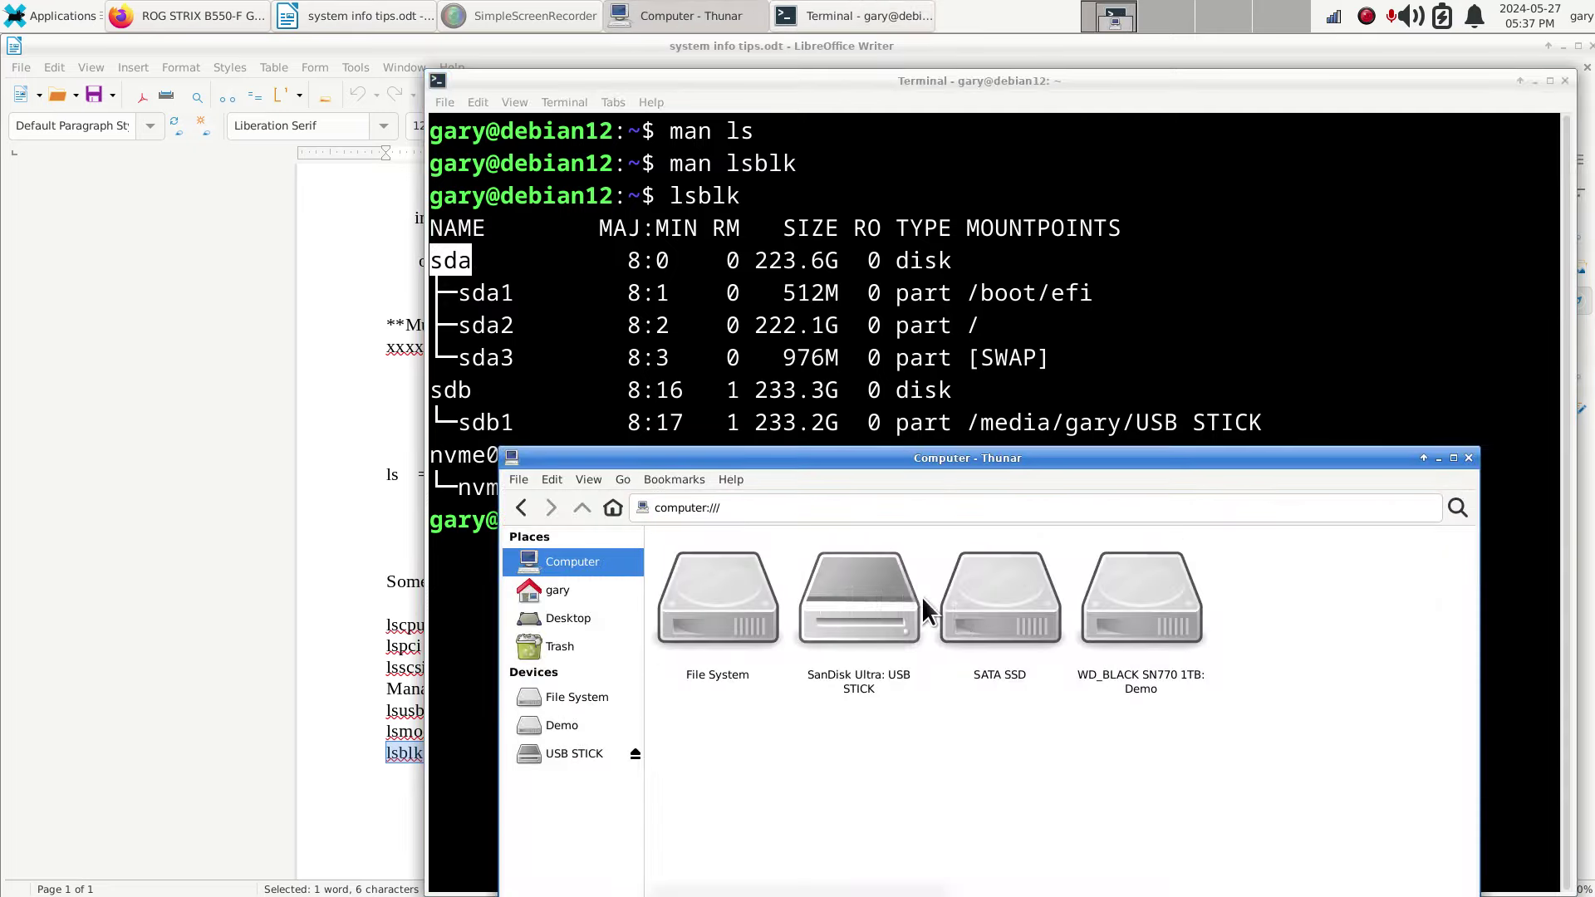
{"action": "left_click", "coordinate": [999, 613]}
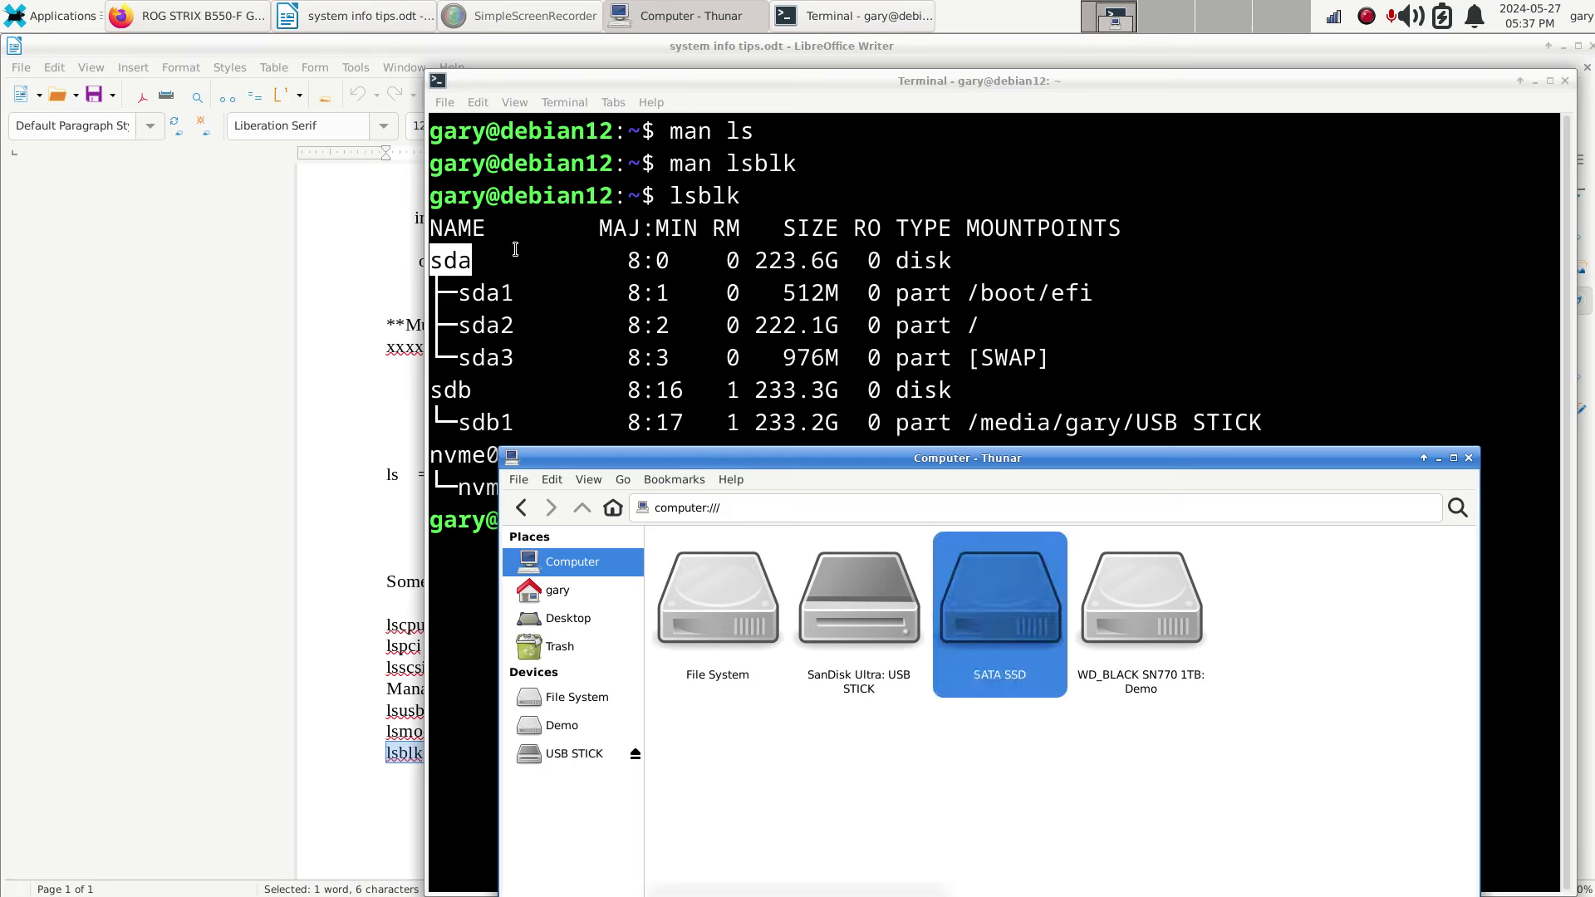
Highlight the partition numbers and mount points of sda1, sda2 and sda3 in the terminal's lsblk output.
{"action": "left_click", "coordinate": [505, 291]}
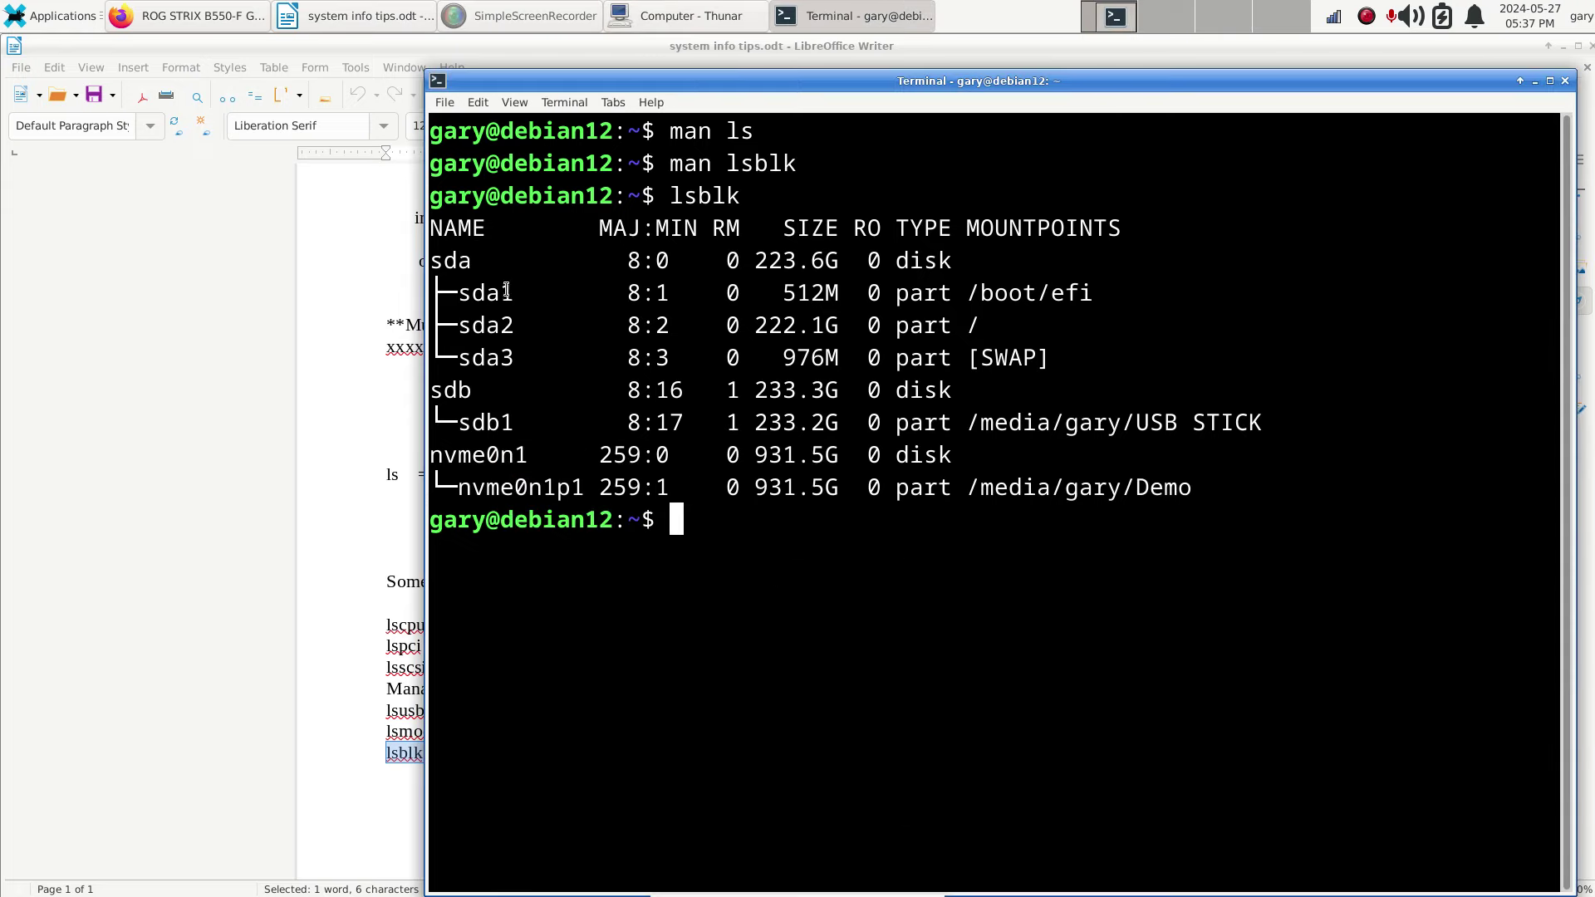
{"action": "left_click_drag", "start_coordinate": [505, 290], "coordinate": [528, 293]}
{"action": "left_click_drag", "start_coordinate": [968, 293], "coordinate": [1093, 292]}
{"action": "left_click_drag", "start_coordinate": [502, 324], "coordinate": [540, 324]}
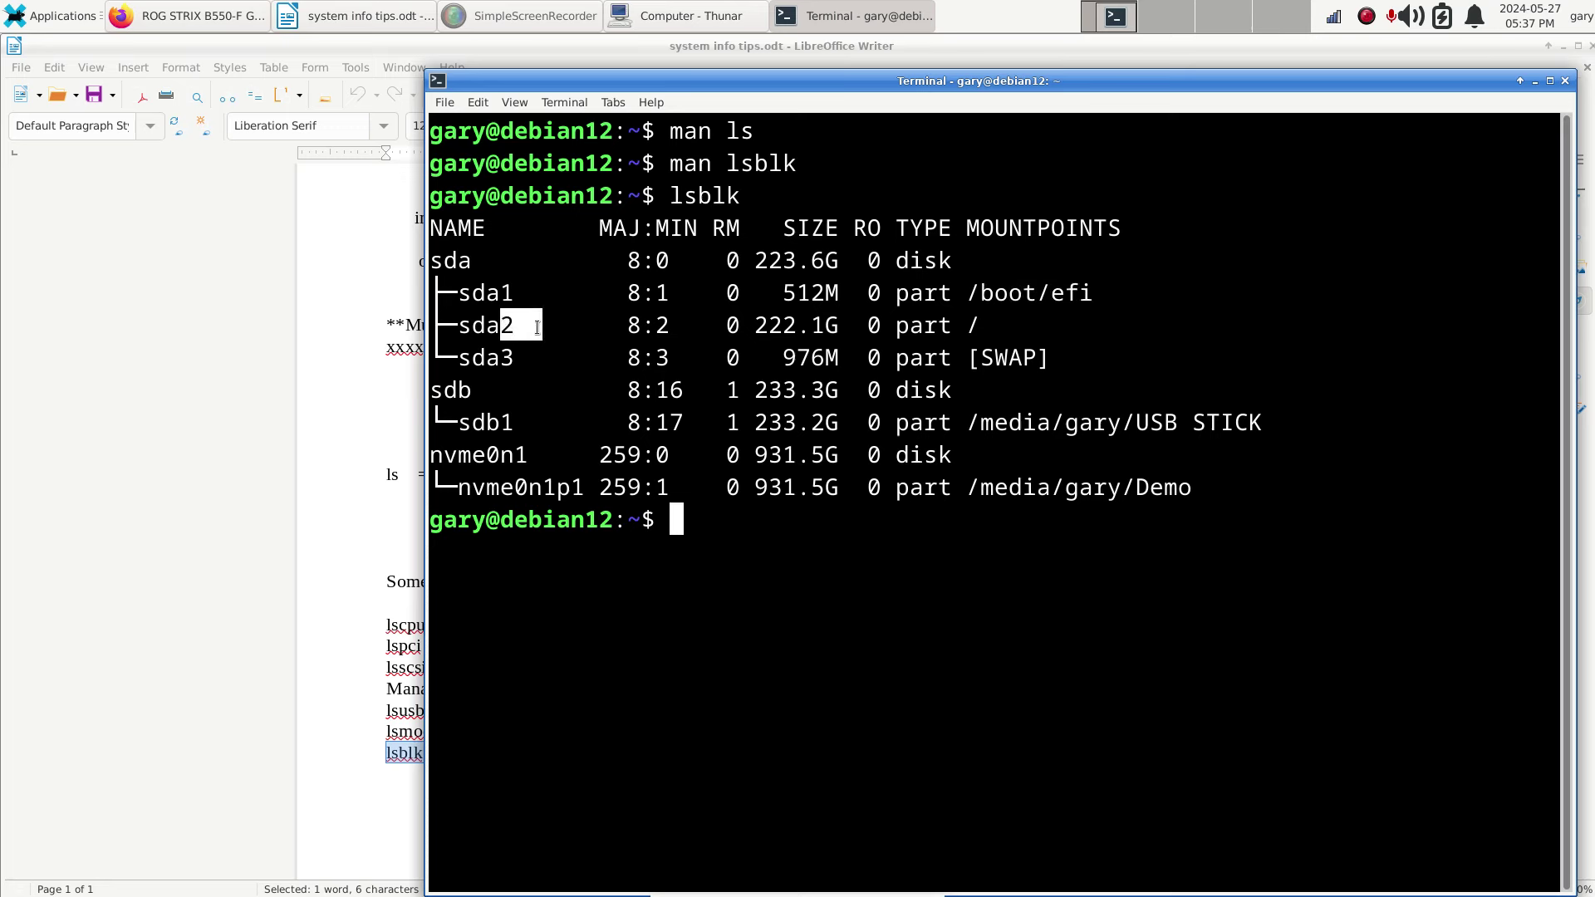
{"action": "left_click_drag", "start_coordinate": [966, 326], "coordinate": [988, 329]}
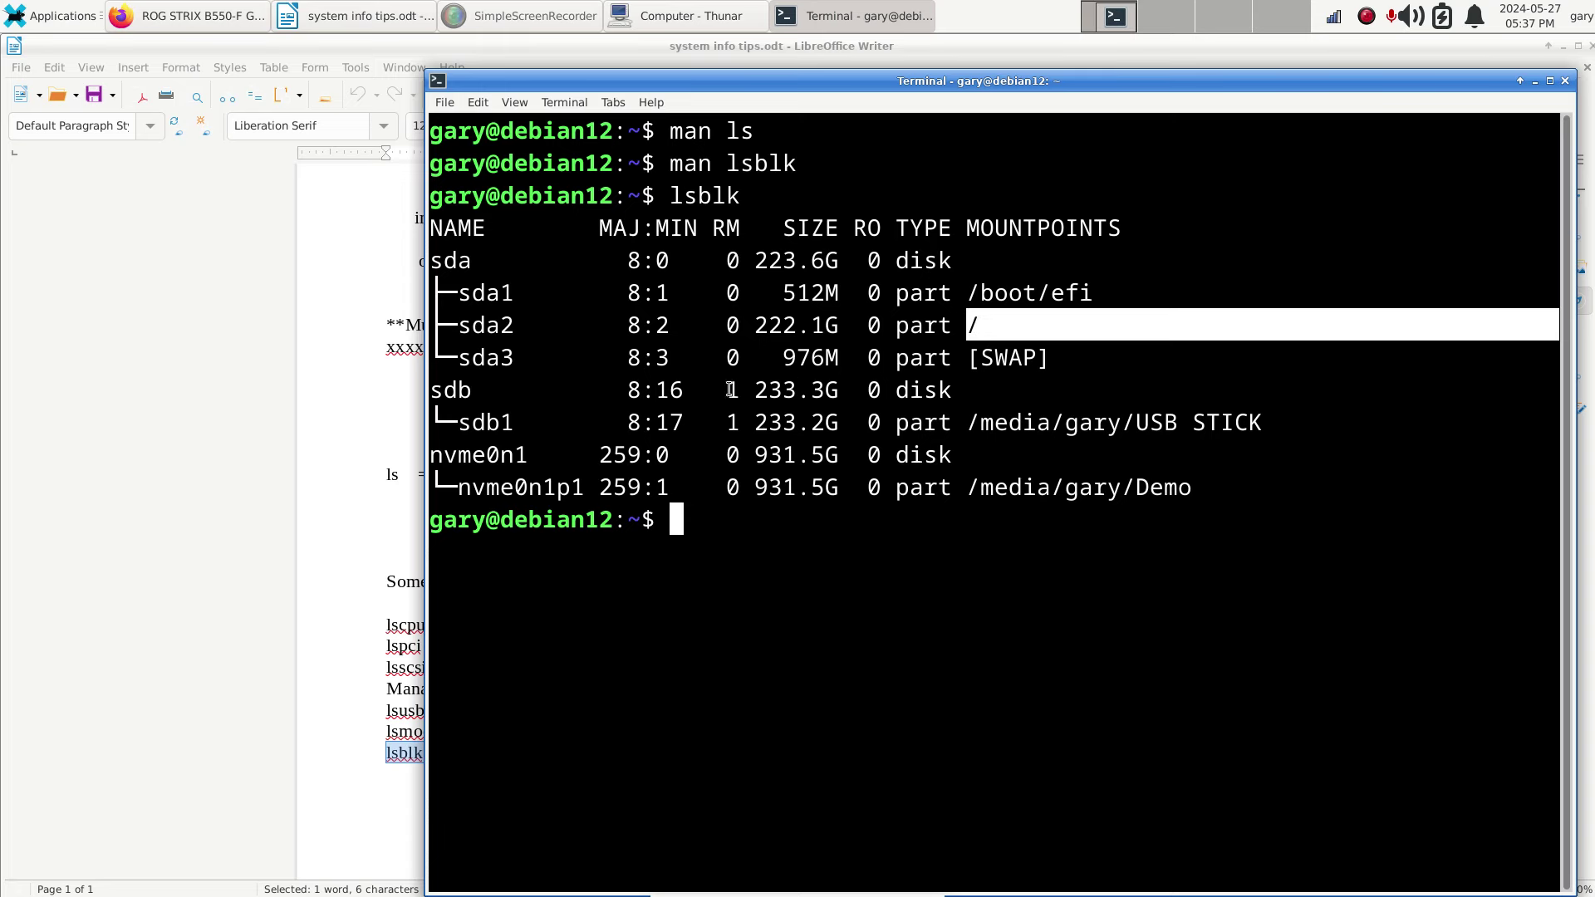
{"action": "left_click_drag", "start_coordinate": [502, 358], "coordinate": [527, 358]}
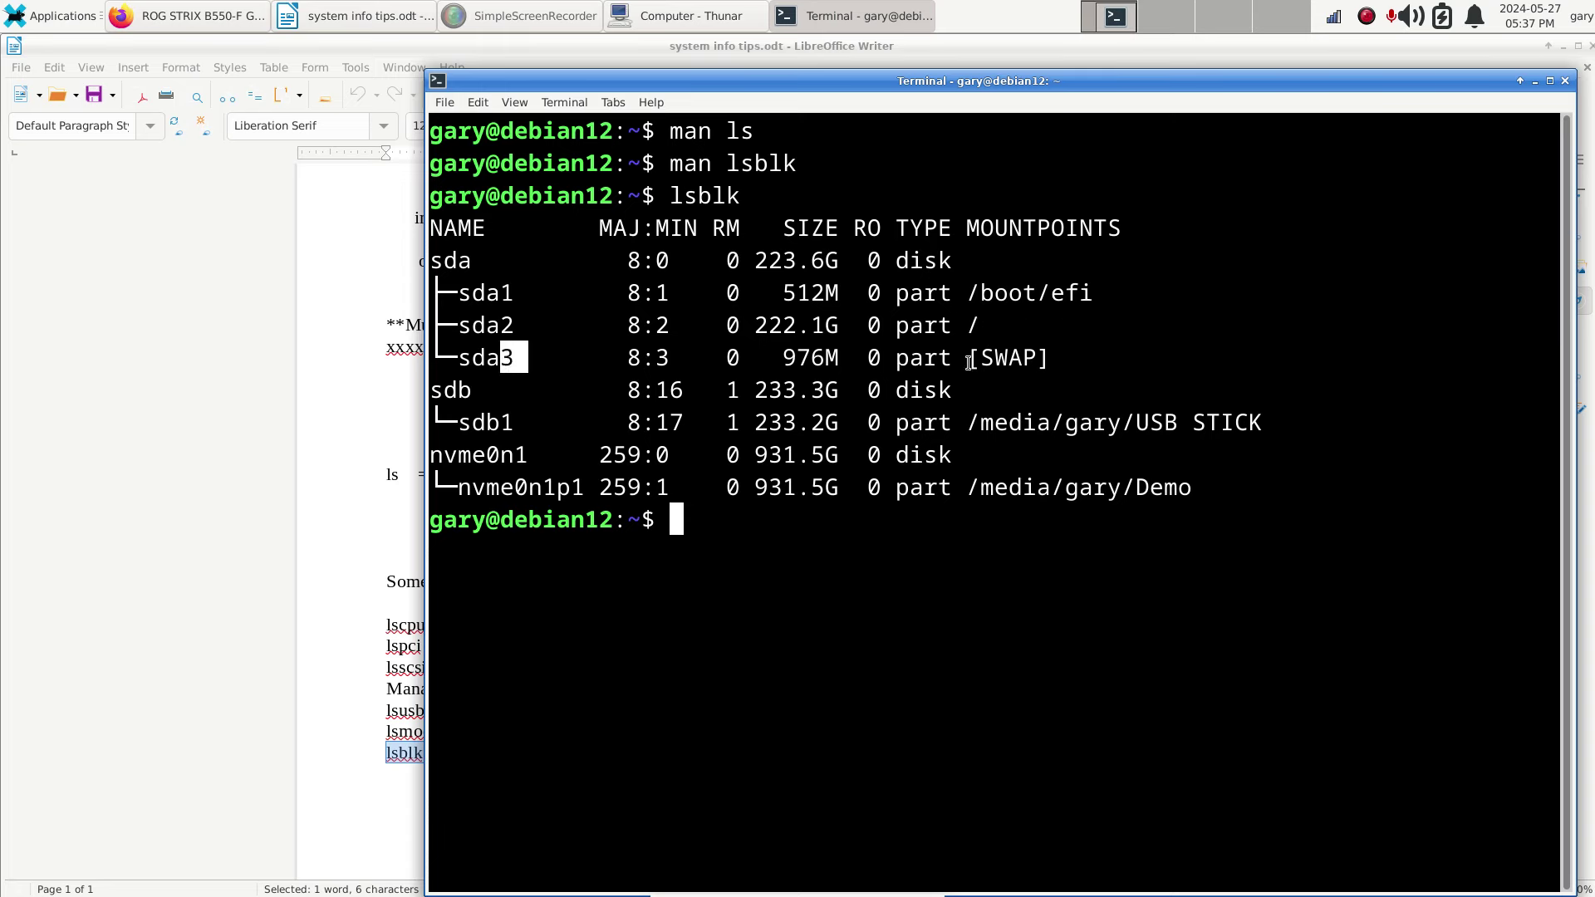
{"action": "left_click_drag", "start_coordinate": [966, 358], "coordinate": [1050, 362]}
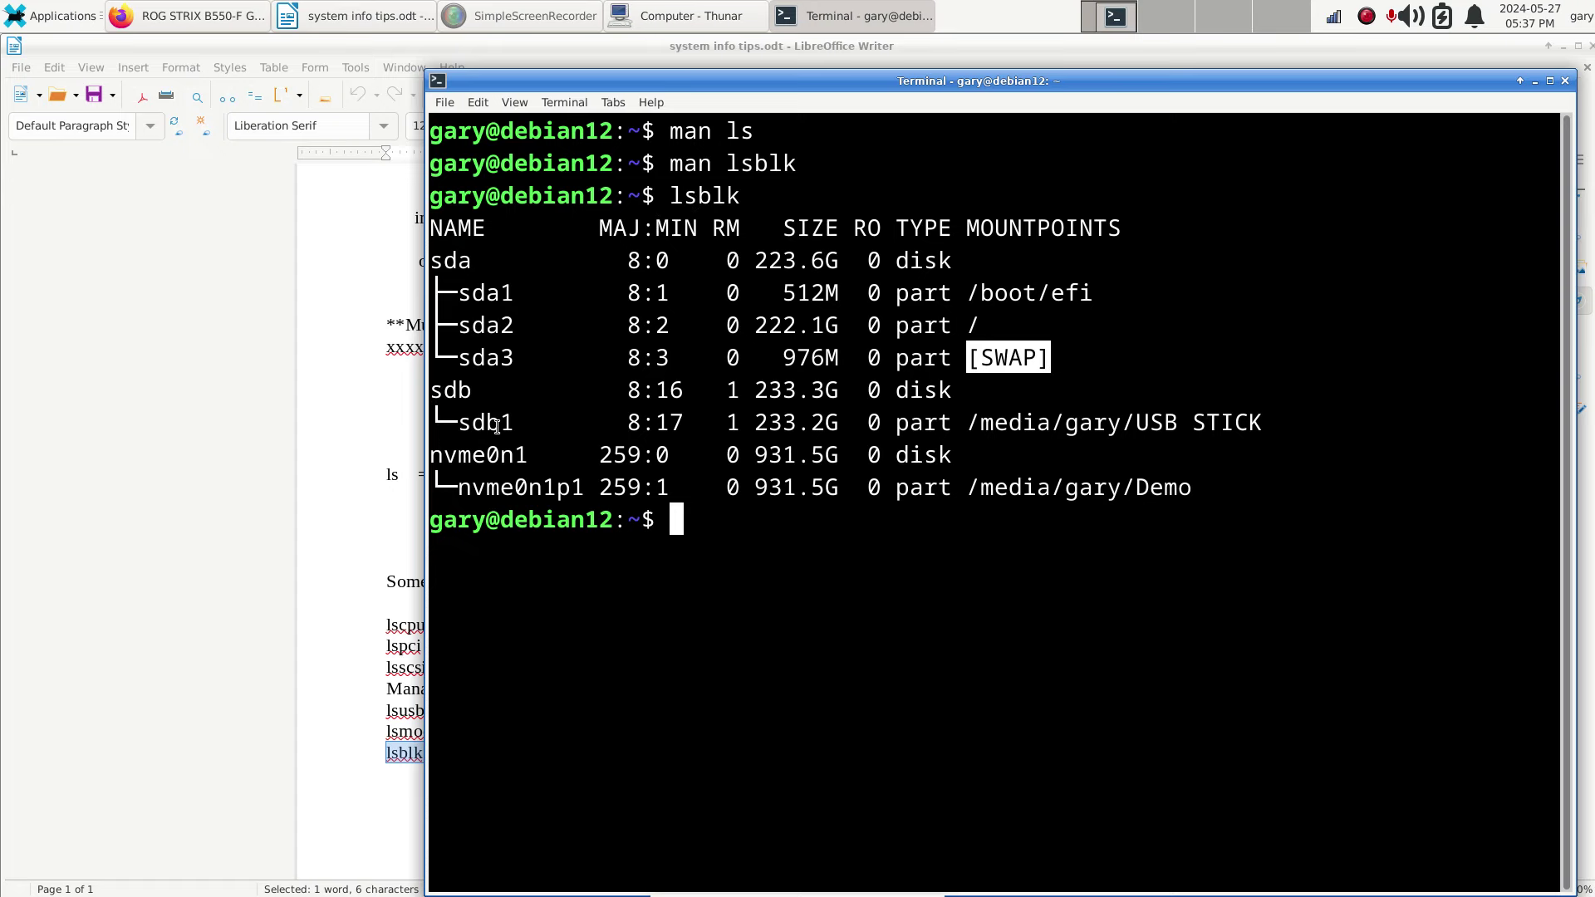
Highlight sdb1's mount point in the terminal, open USB STICK in Thunar and shift its window slightly down.
{"action": "left_click_drag", "start_coordinate": [969, 423], "coordinate": [1271, 408]}
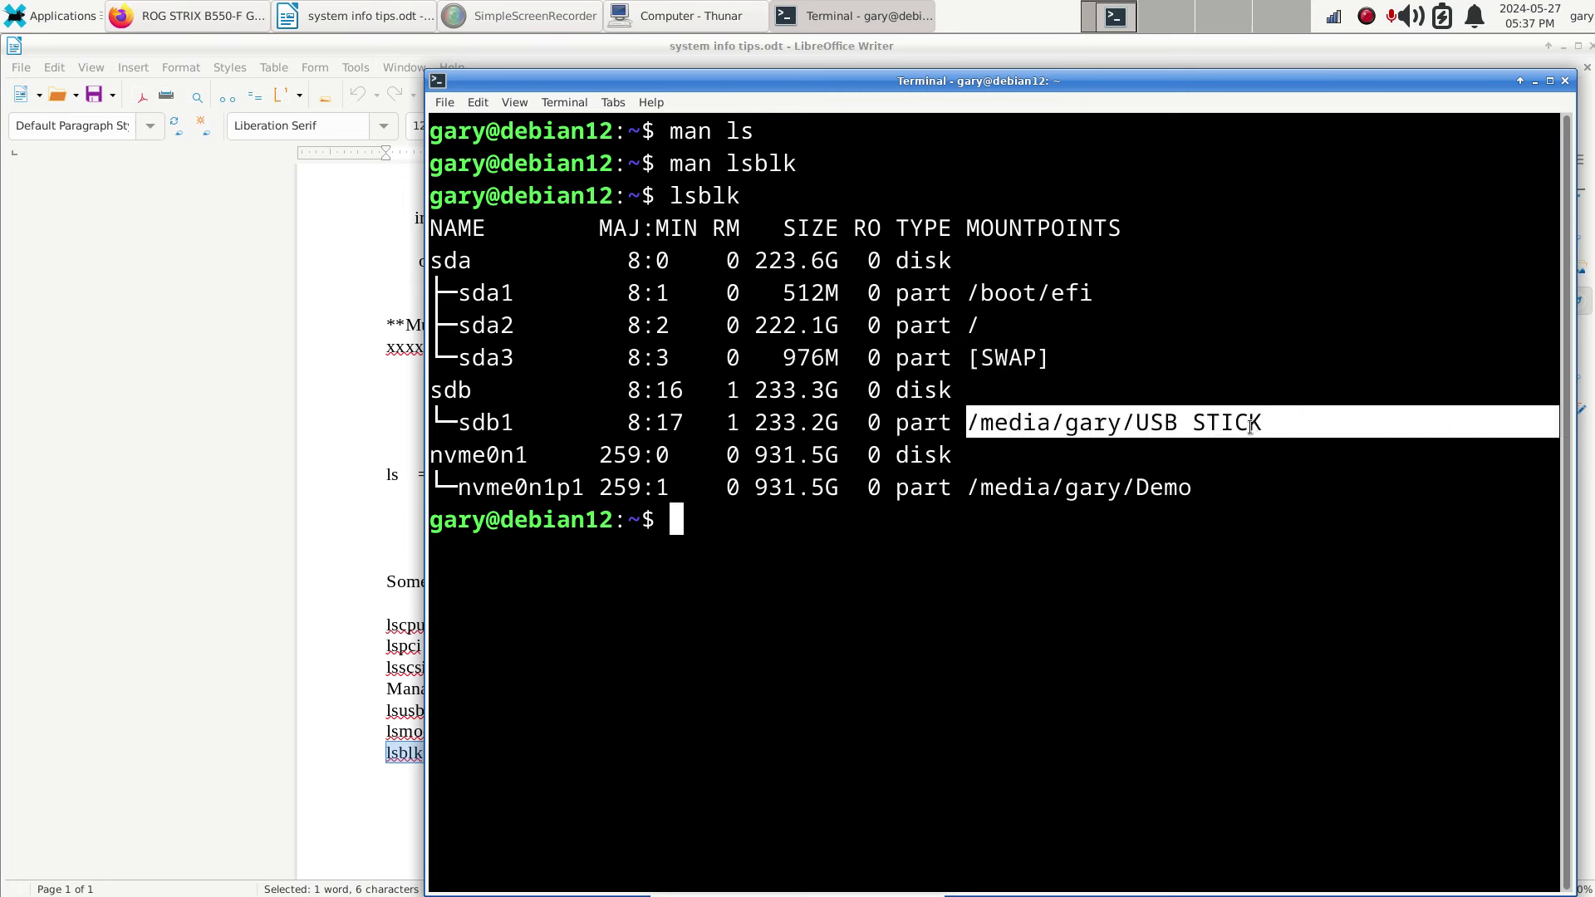
{"action": "left_click", "coordinate": [735, 17]}
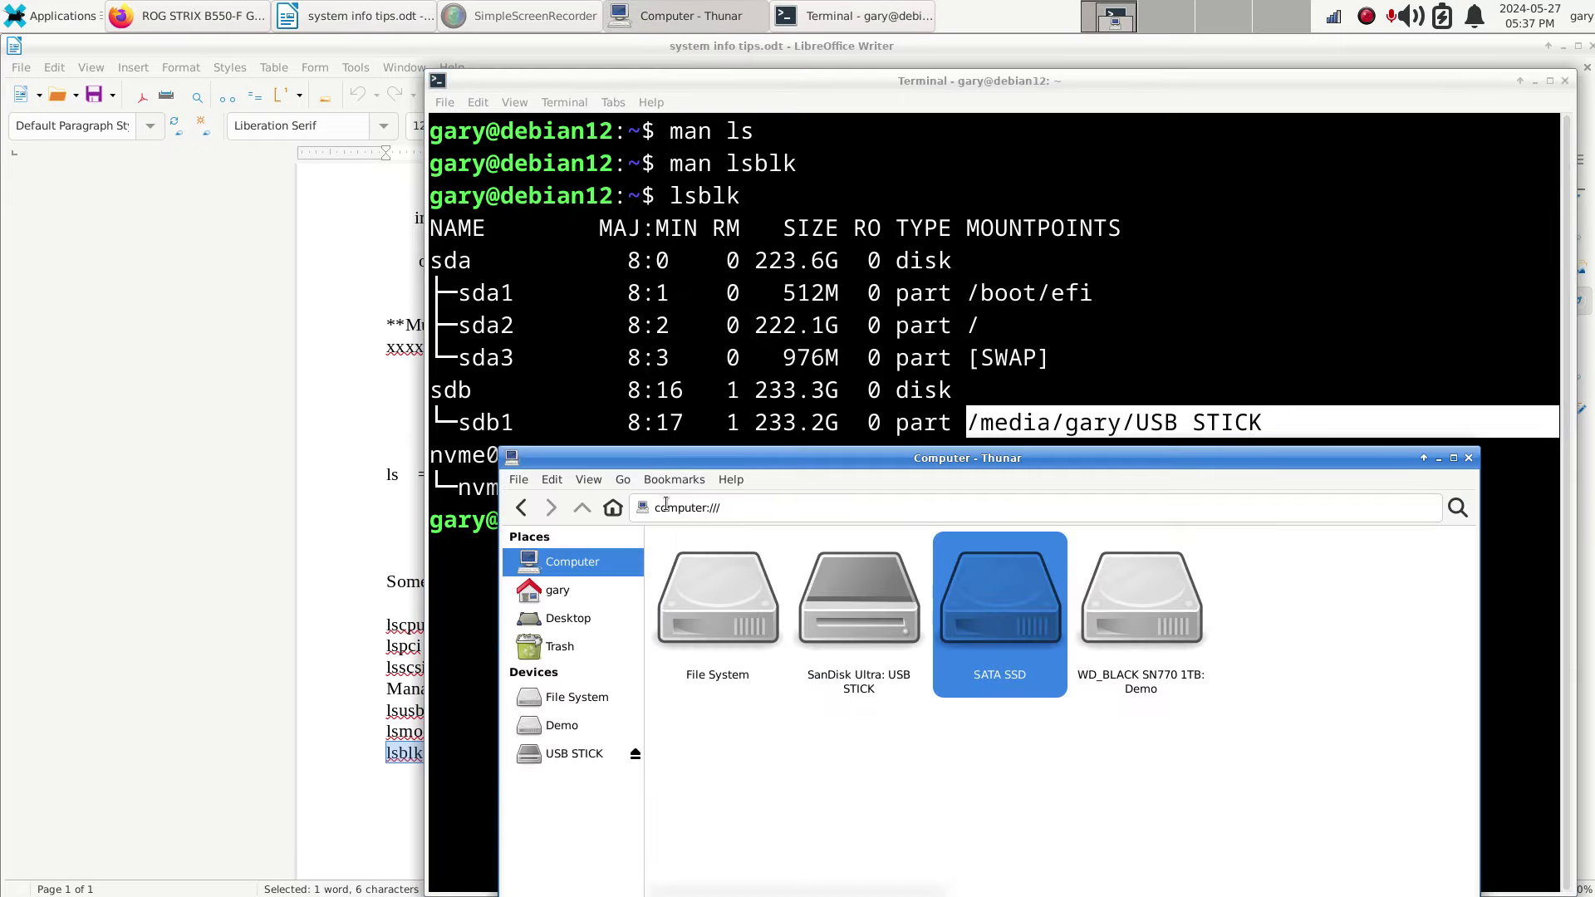
{"action": "mouse_move", "coordinate": [588, 758]}
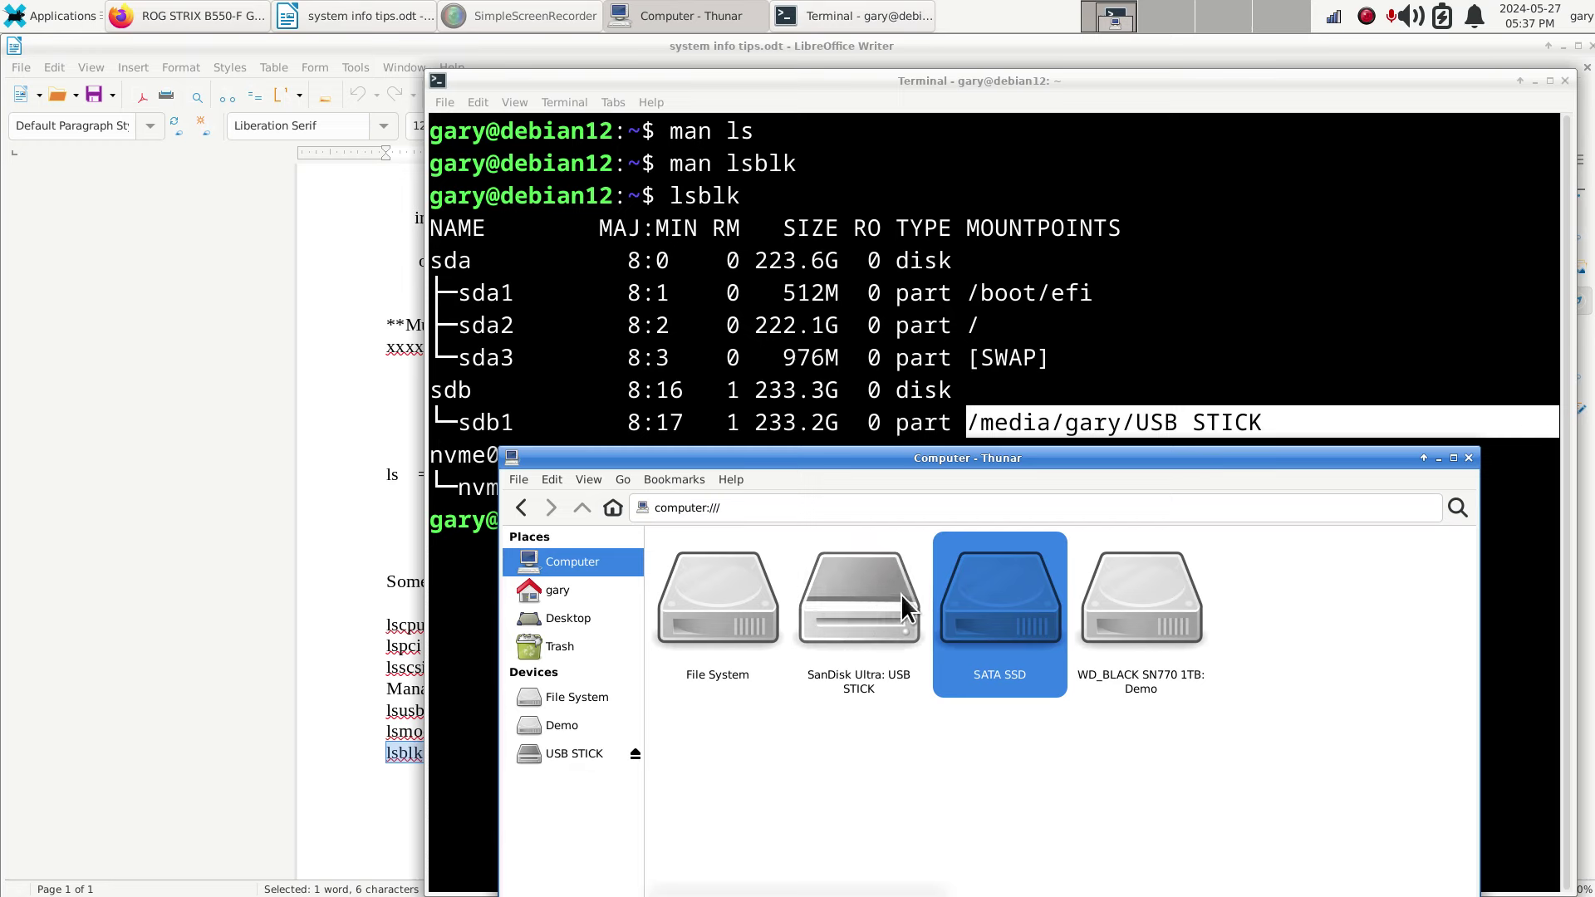
{"action": "left_click", "coordinate": [570, 755]}
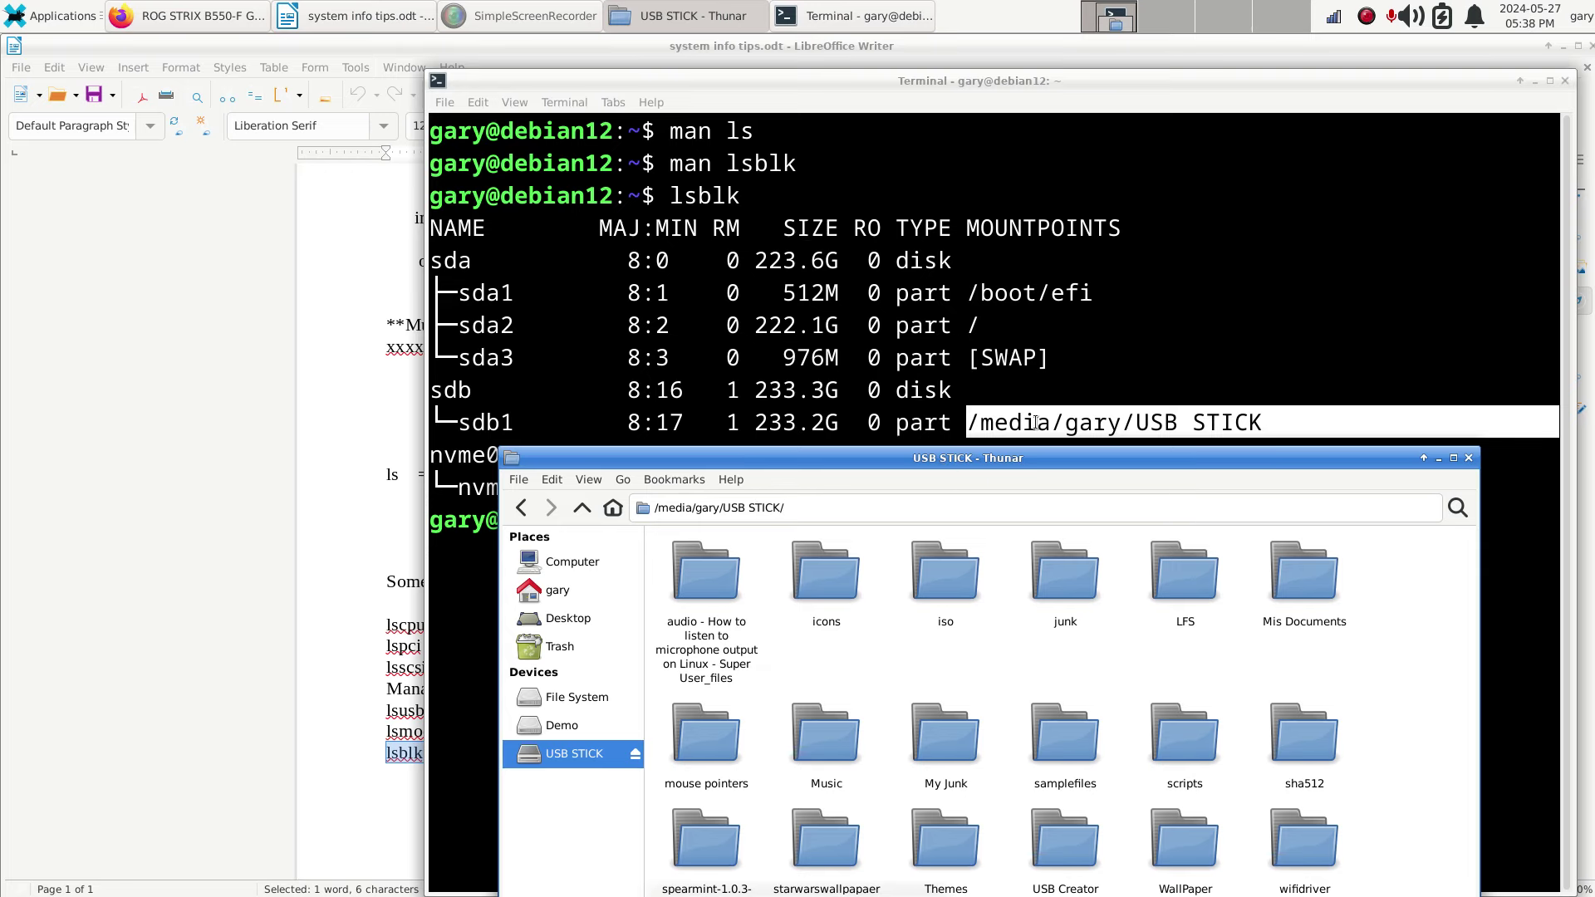
{"action": "left_click_drag", "start_coordinate": [849, 462], "coordinate": [837, 478]}
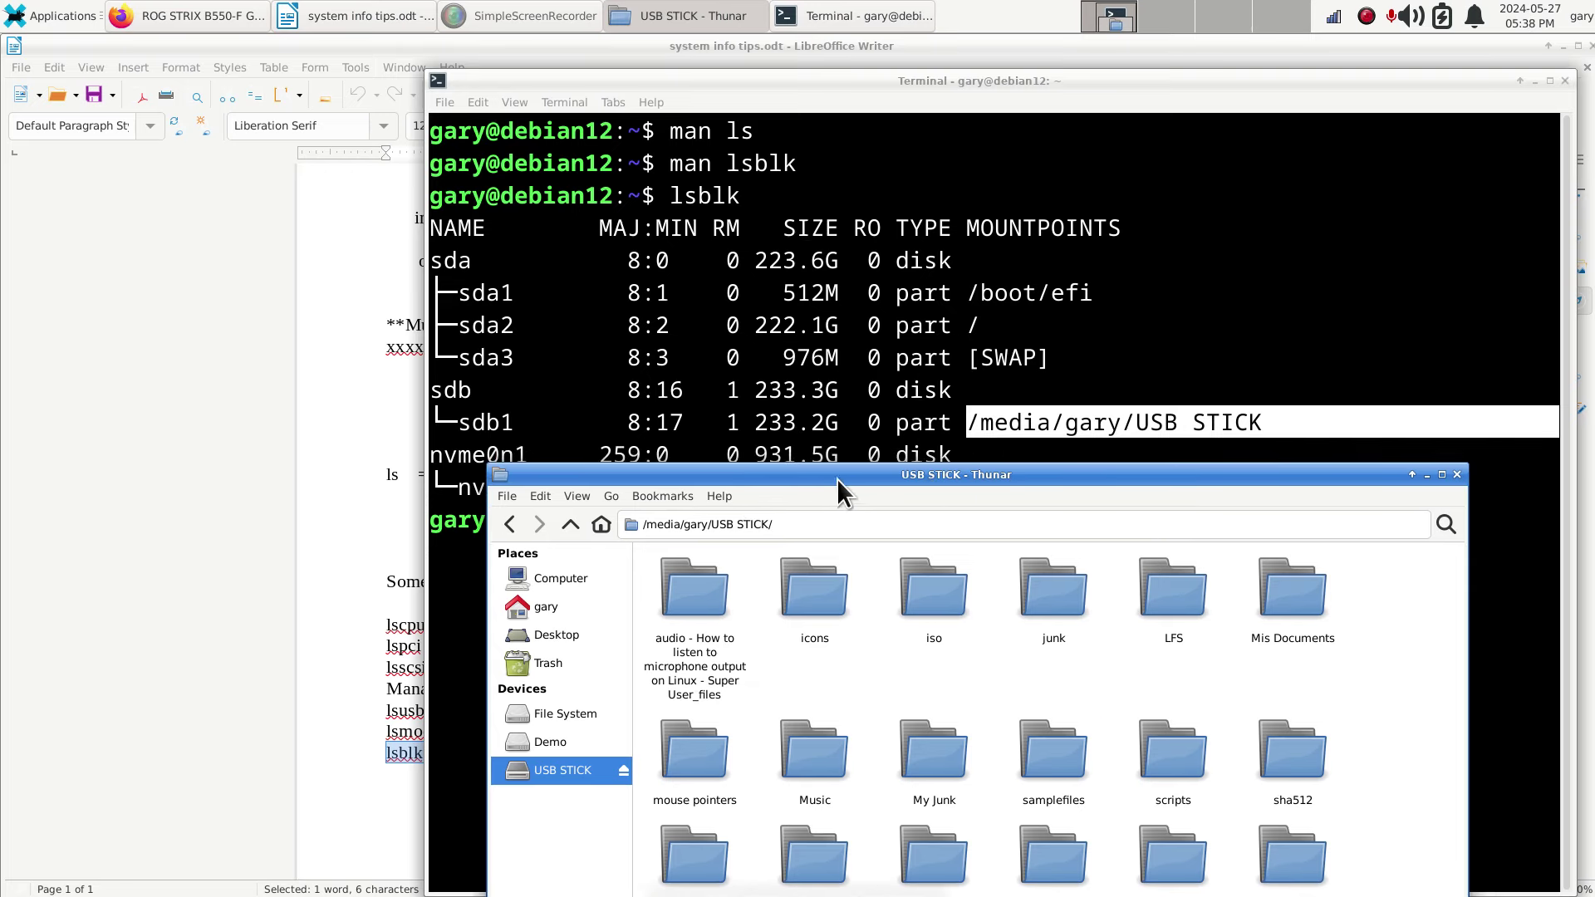
{"action": "mouse_move", "coordinate": [573, 775]}
Highlight sdb1, the nvme0n1 disk and its nvme0n1p1 partition in the terminal's lsblk output.
{"action": "double_click", "coordinate": [464, 426]}
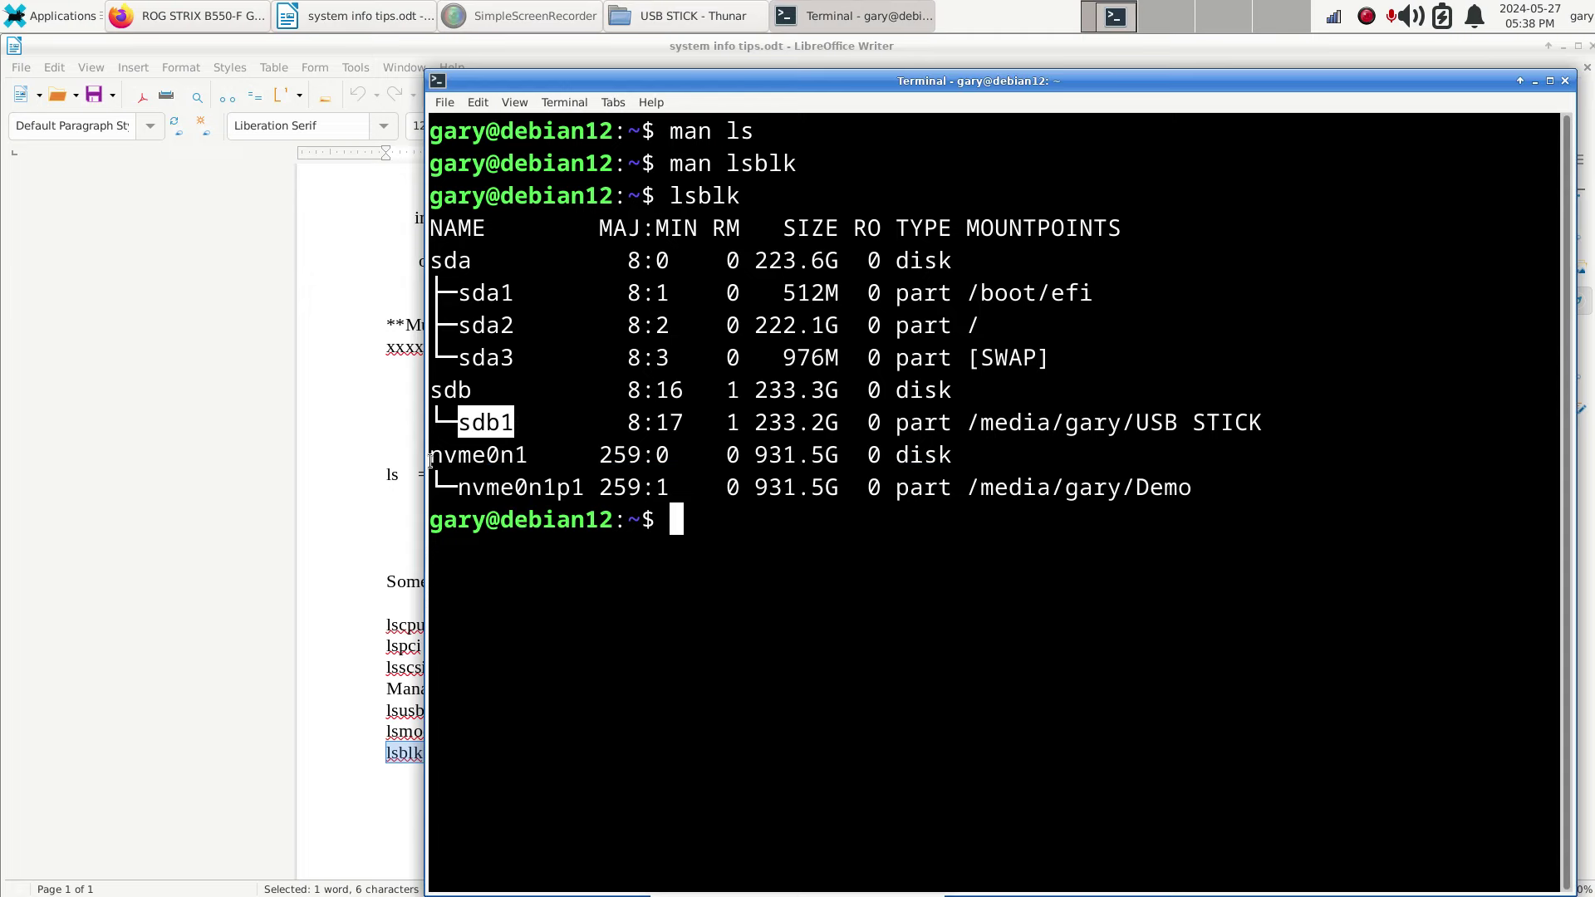
{"action": "left_click_drag", "start_coordinate": [428, 455], "coordinate": [540, 455]}
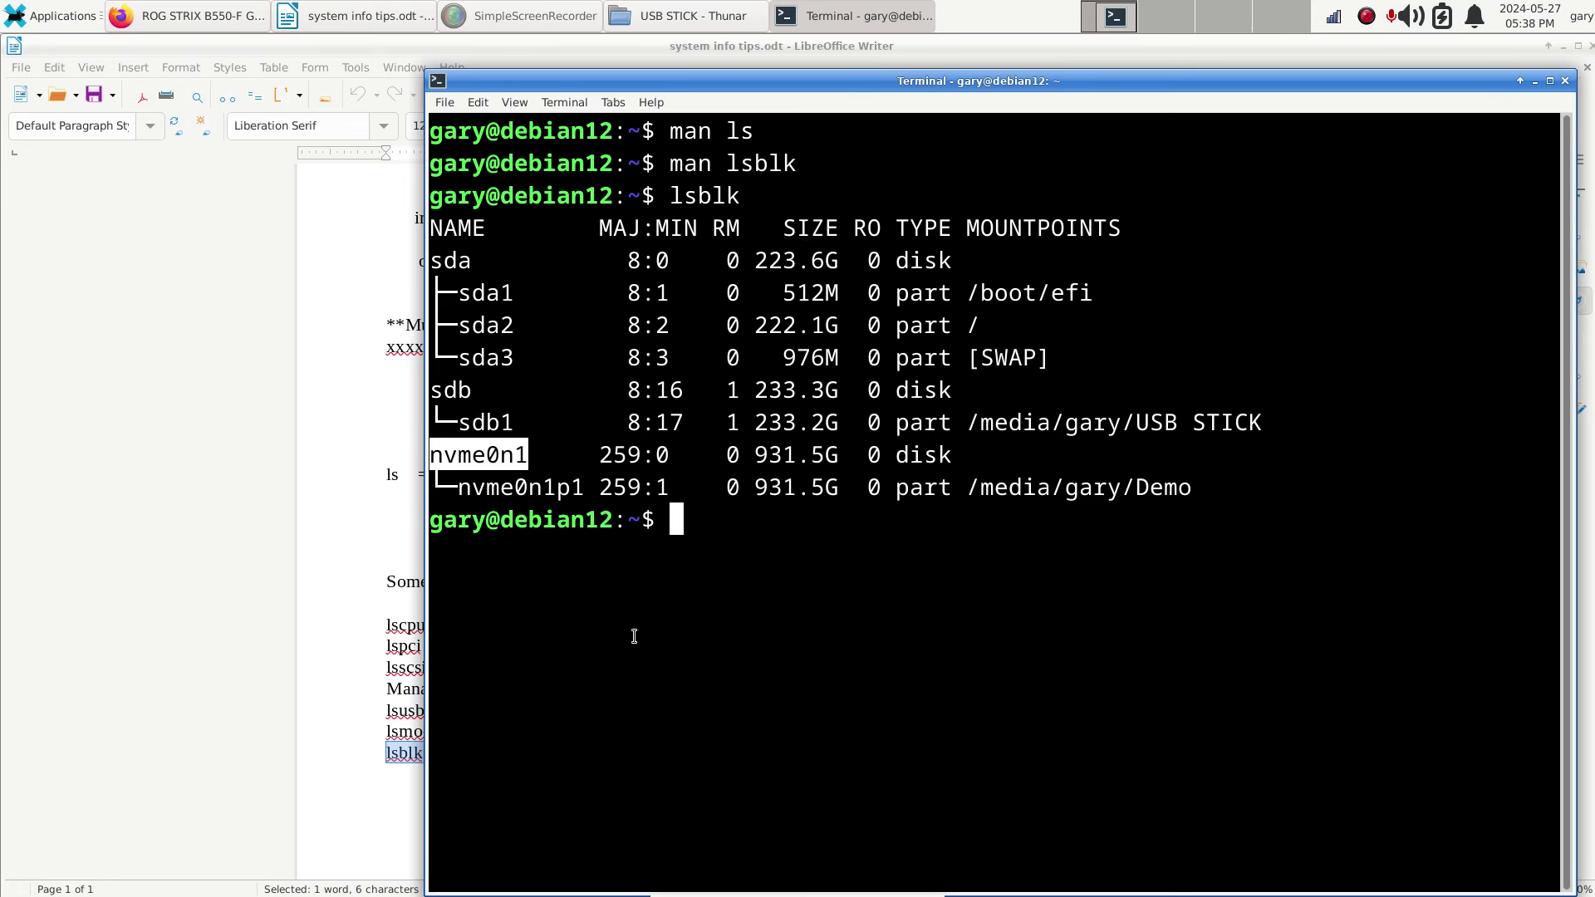
{"action": "left_click_drag", "start_coordinate": [457, 488], "coordinate": [580, 496]}
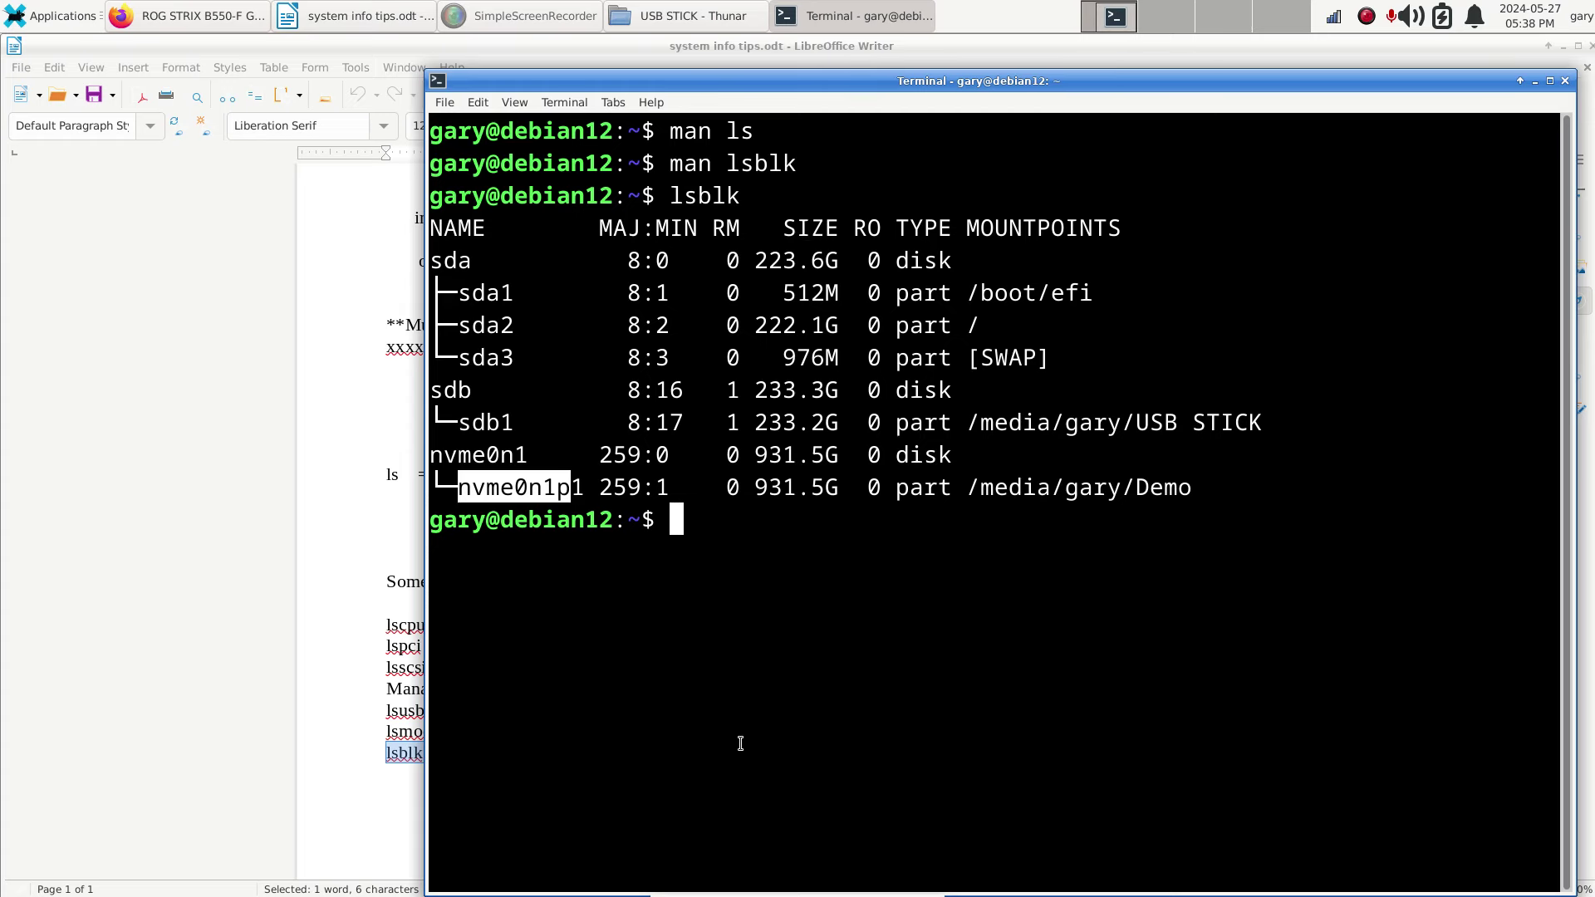
Open the Demo drive in Thunar and move the window up over the terminal output.
{"action": "left_click", "coordinate": [660, 17]}
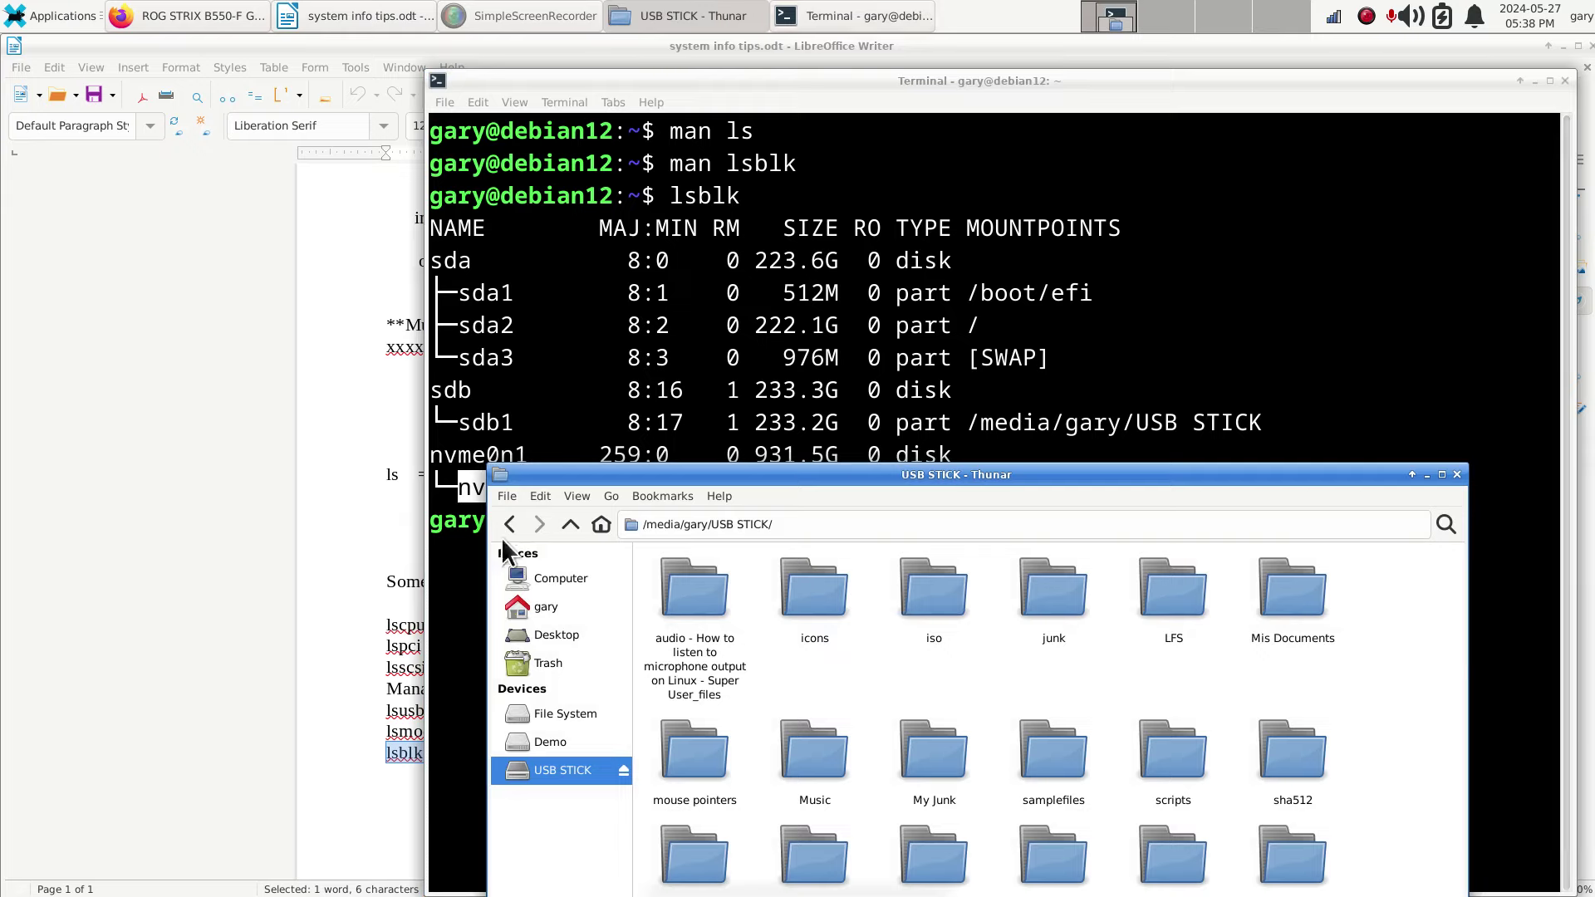
{"action": "left_click", "coordinate": [551, 741]}
{"action": "left_click_drag", "start_coordinate": [1035, 477], "coordinate": [977, 169]}
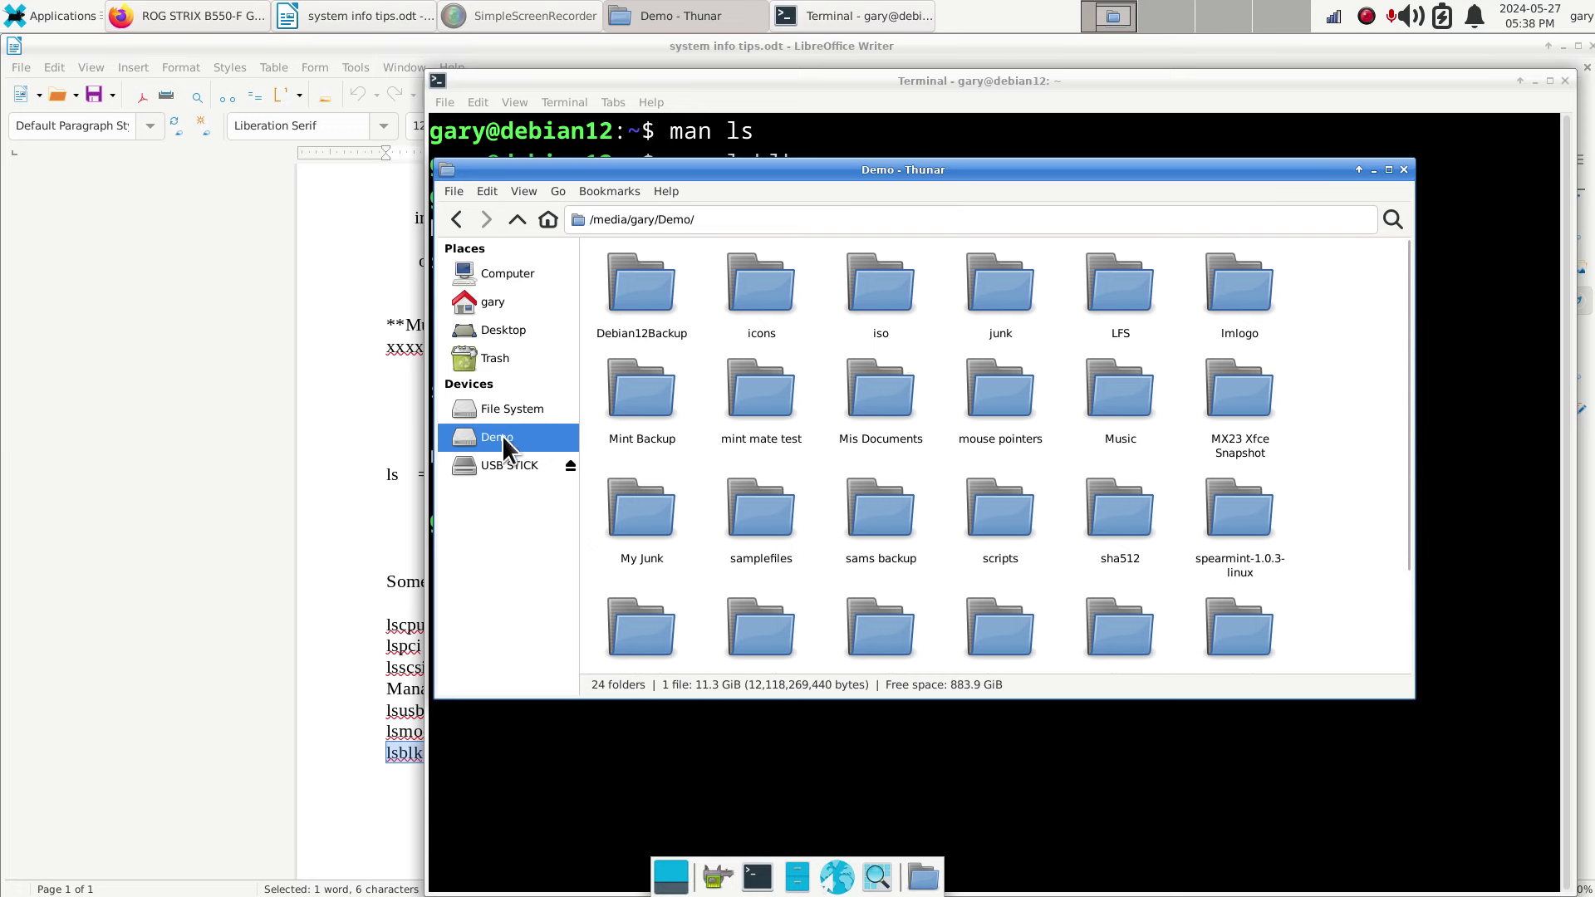
View the ROG Strix B550-F Gaming page in Firefox, return to the terminal and highlight the sdb disk name.
{"action": "left_click", "coordinate": [191, 16]}
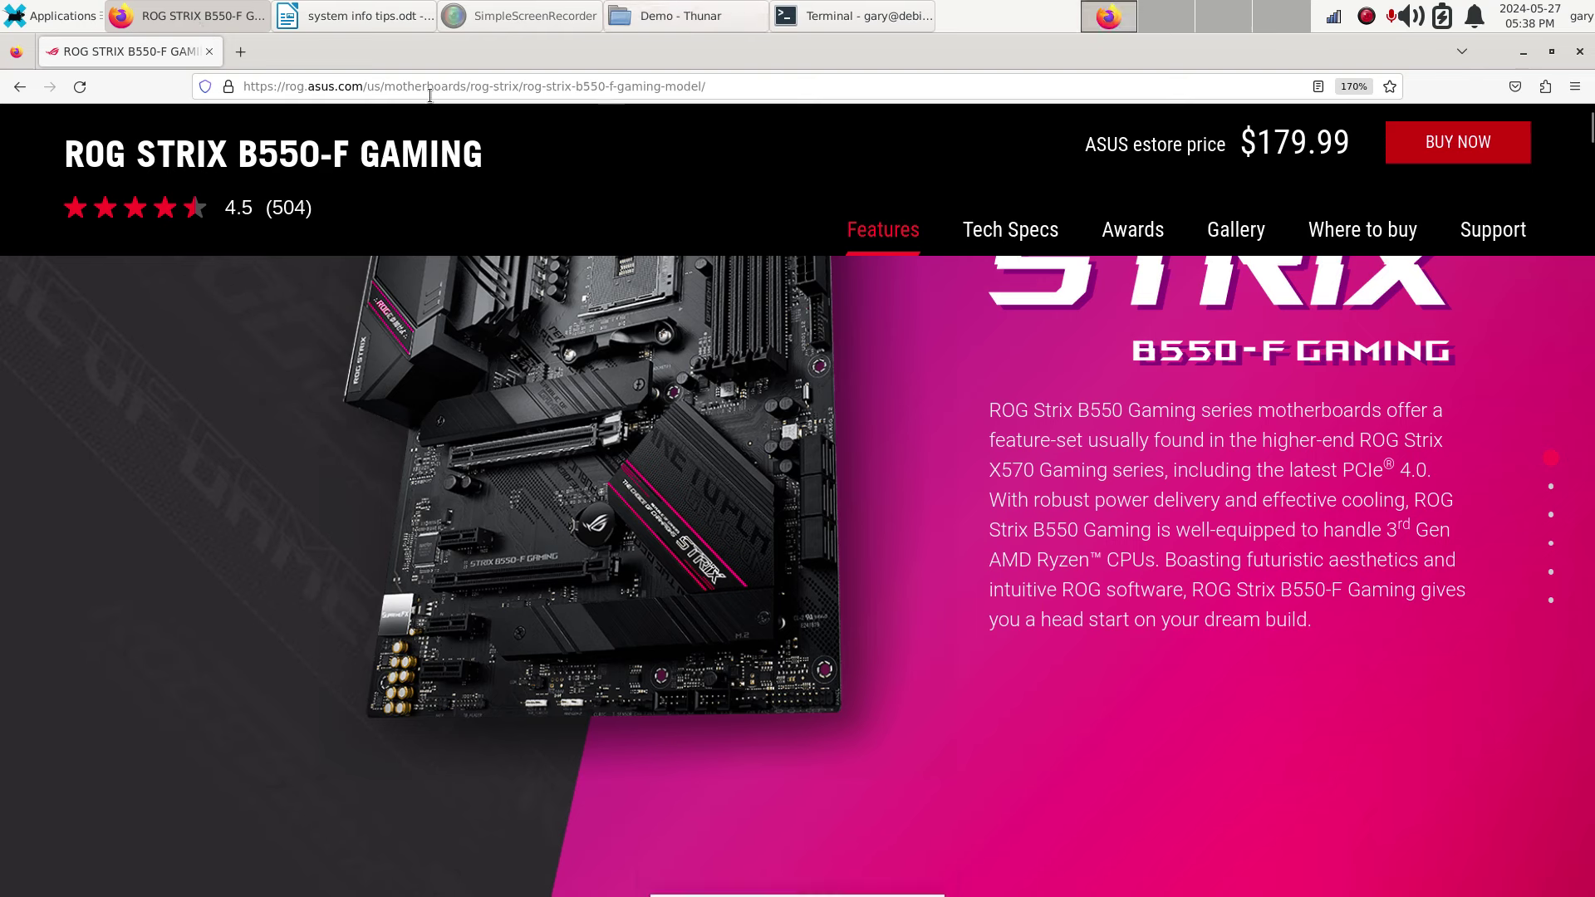
{"action": "left_click", "coordinate": [849, 17]}
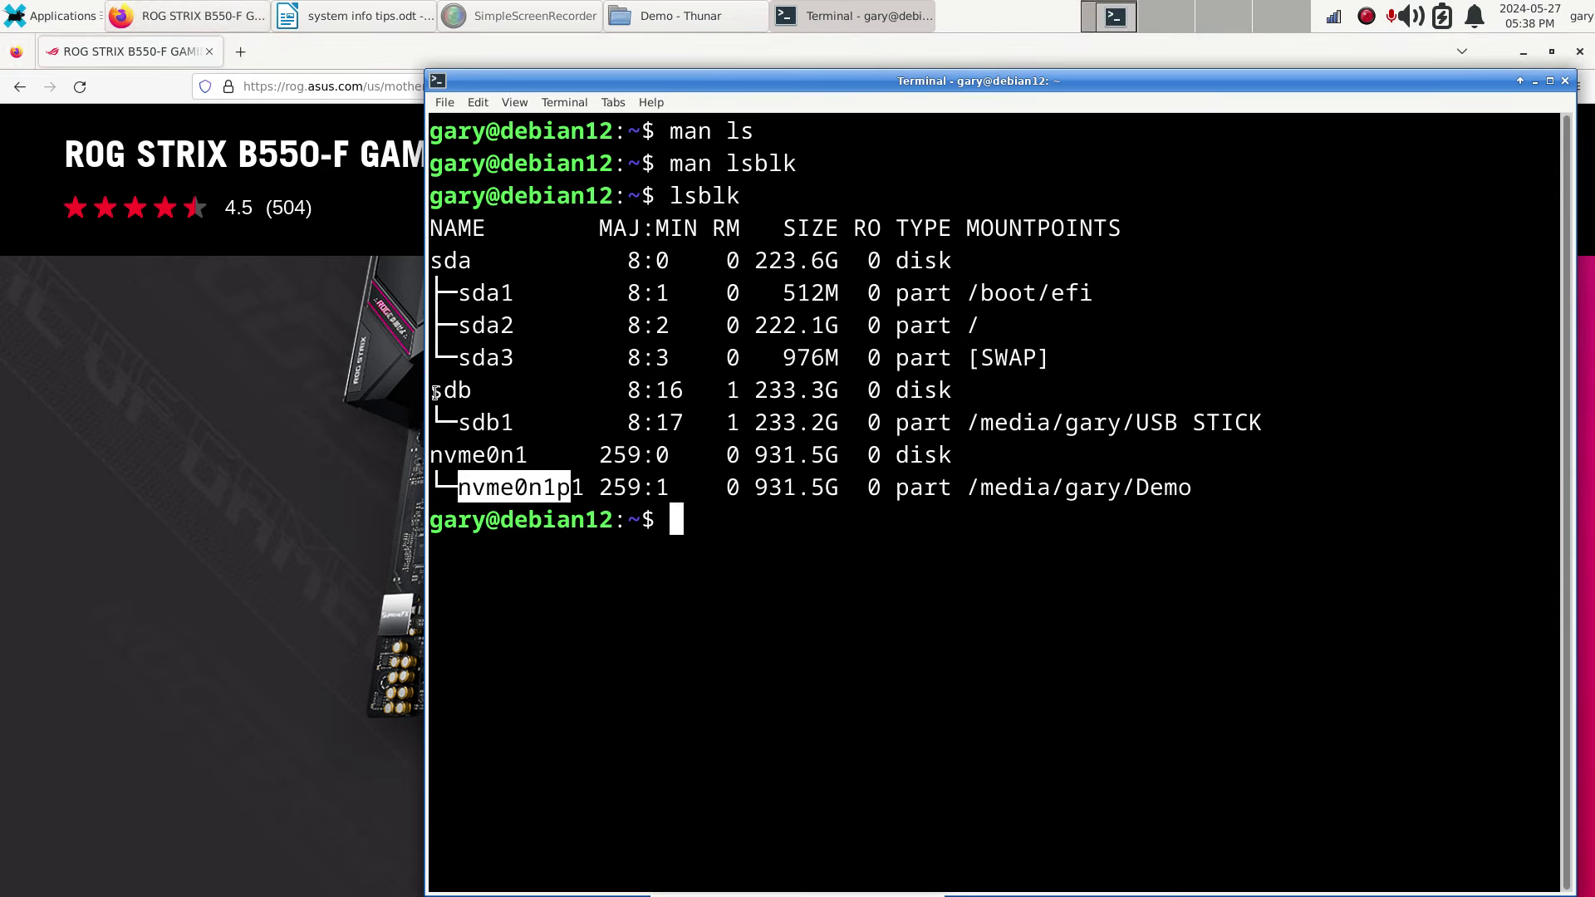
{"action": "left_click_drag", "start_coordinate": [431, 390], "coordinate": [479, 387]}
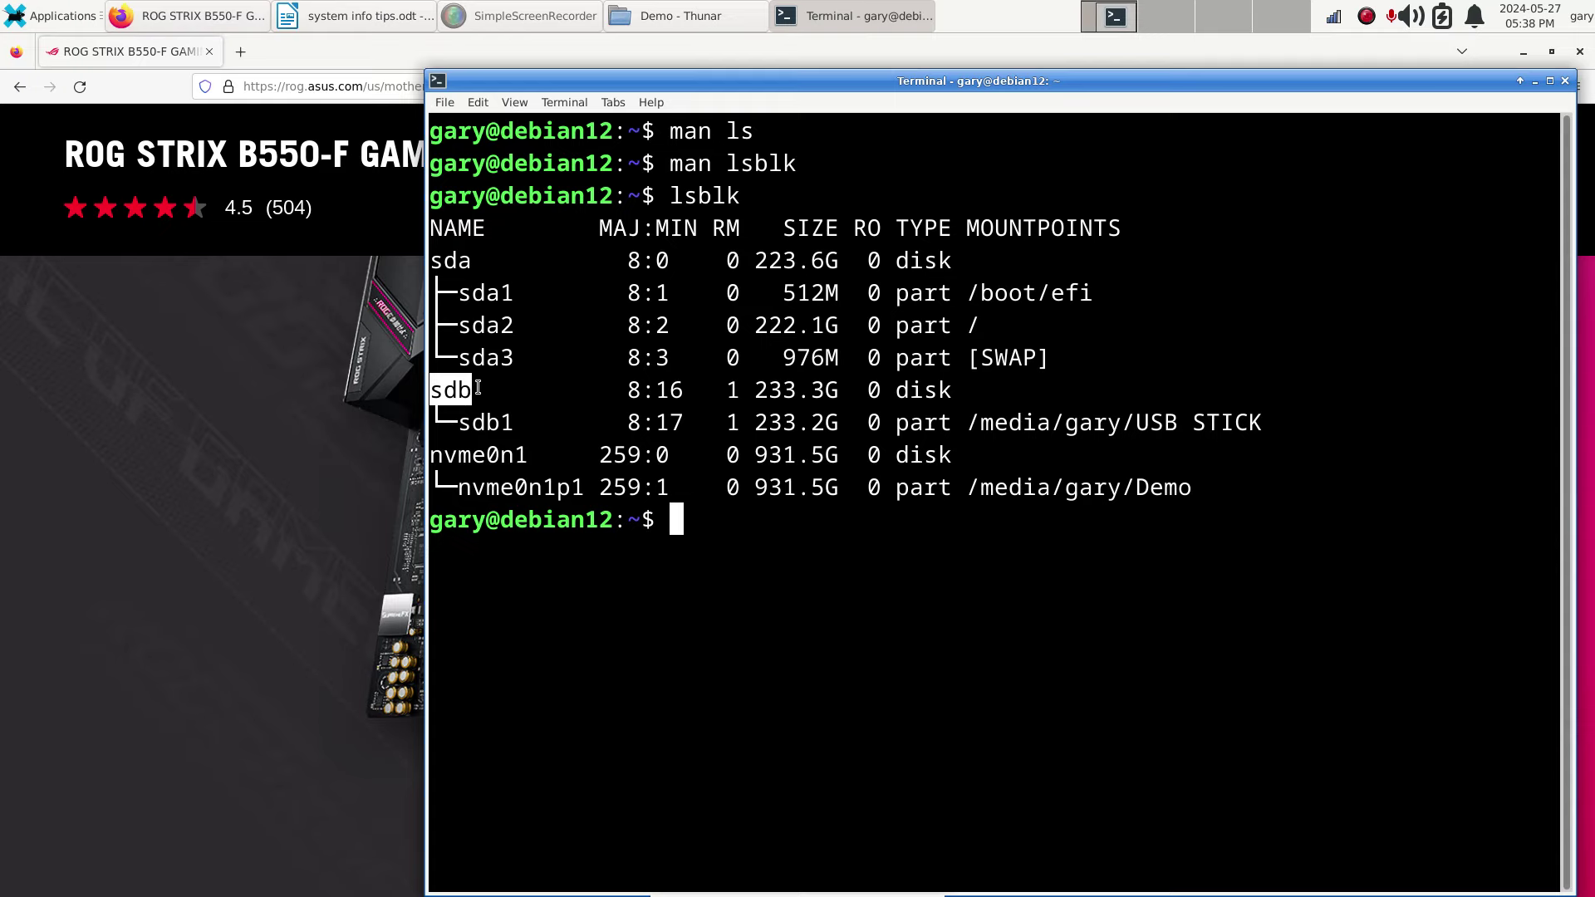
Eject the USB STICK device in Thunar.
{"action": "left_click", "coordinate": [671, 15]}
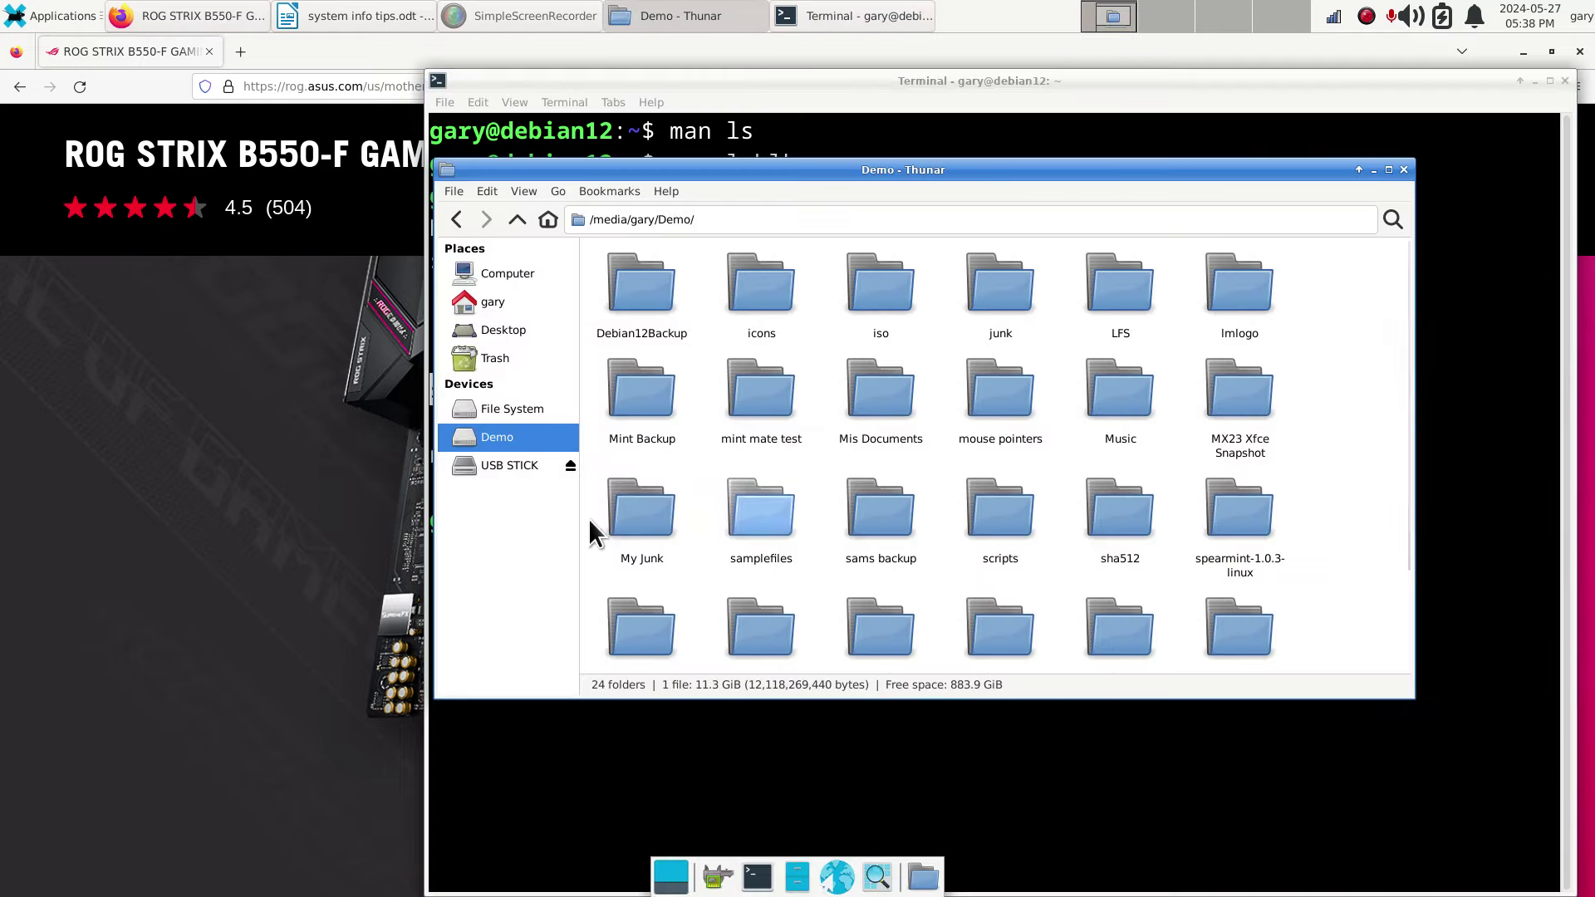
{"action": "mouse_move", "coordinate": [498, 468]}
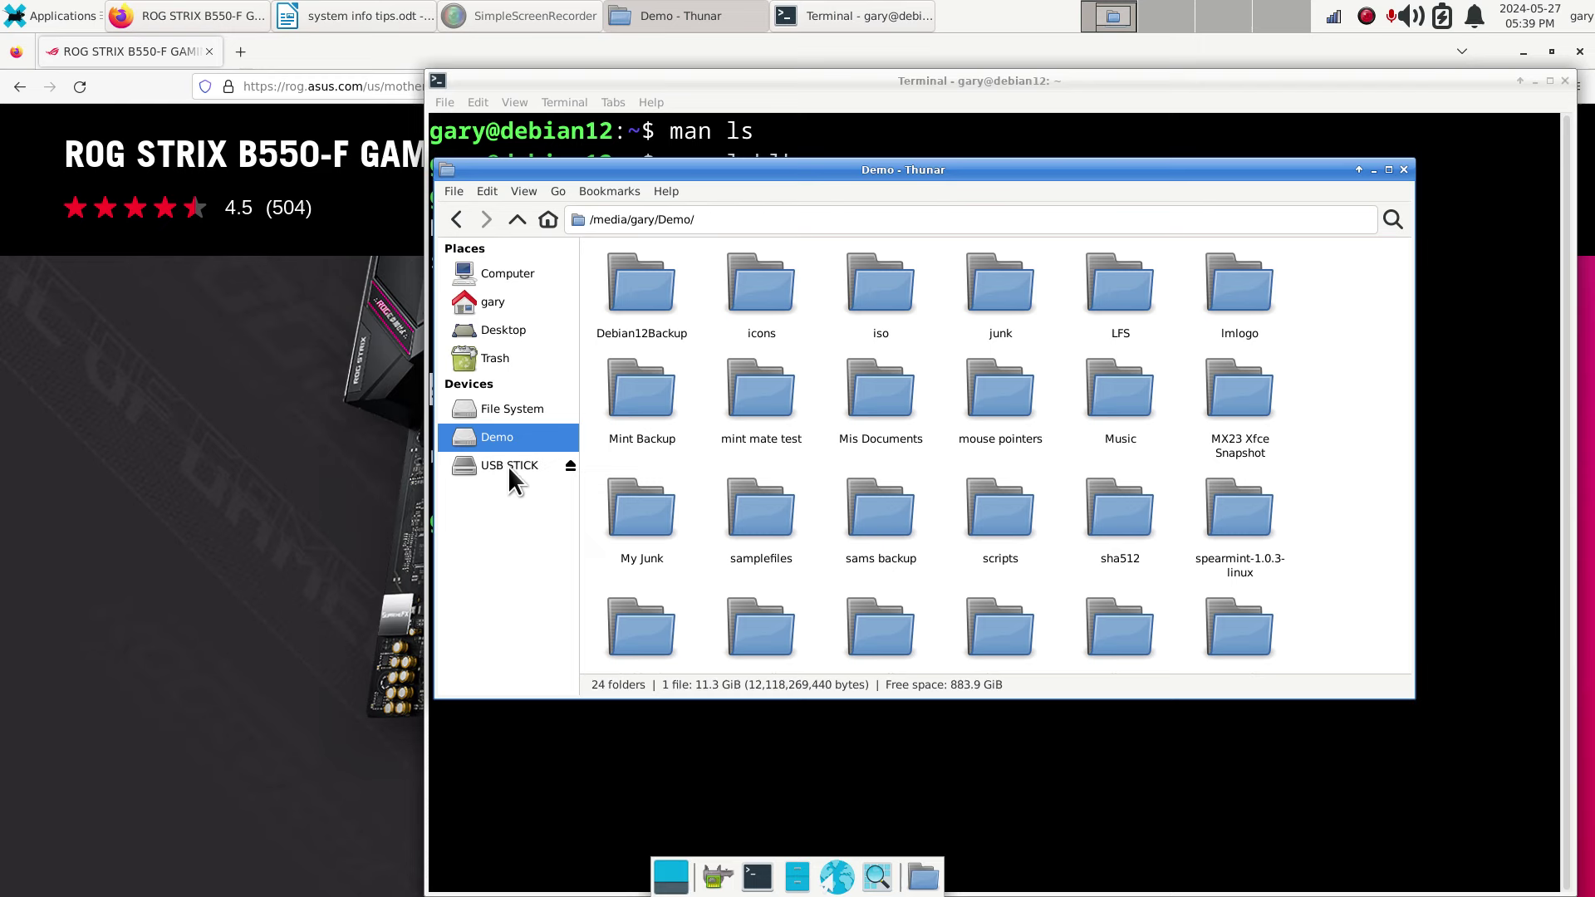
{"action": "left_click", "coordinate": [570, 466]}
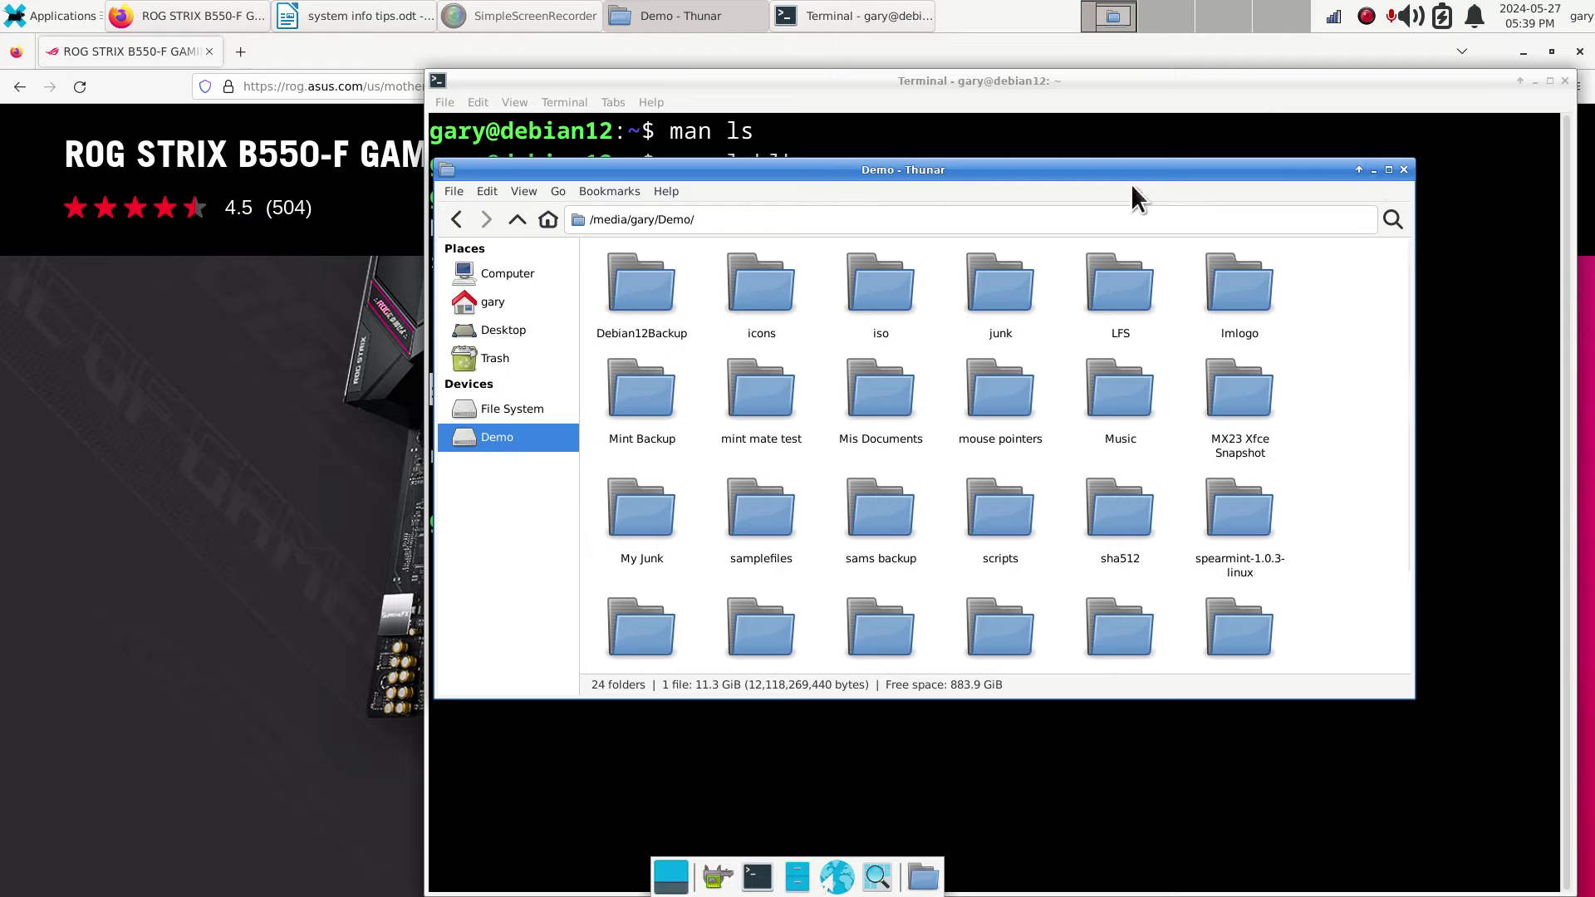
Copy the earlier lsblk command in the terminal, paste it at the prompt and run it again.
{"action": "left_click", "coordinate": [1059, 112]}
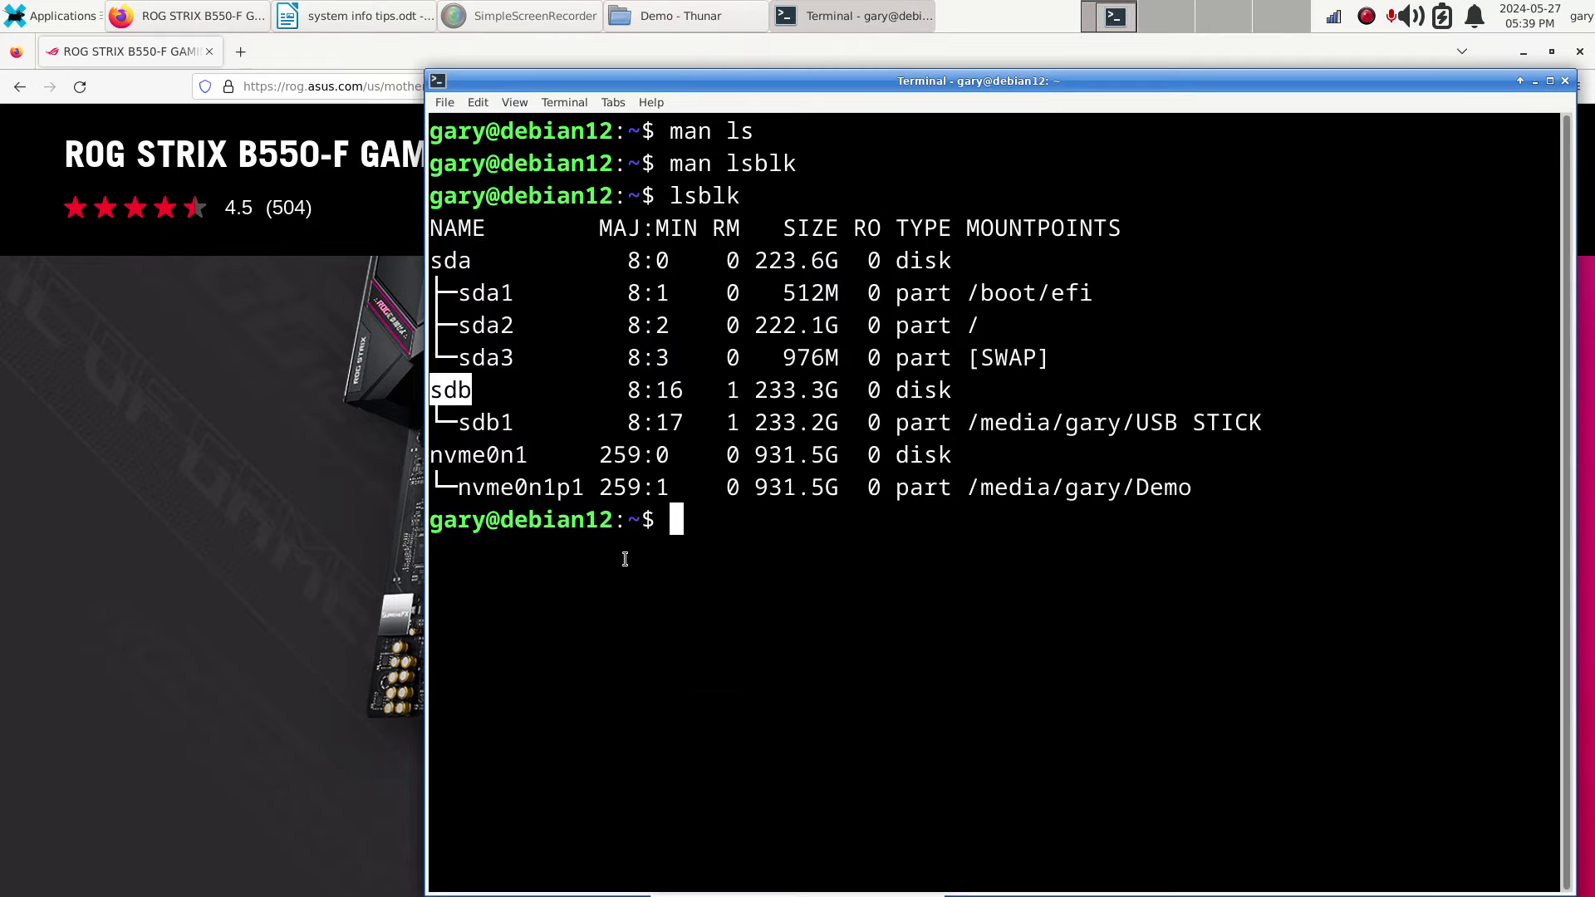
{"action": "left_click_drag", "start_coordinate": [669, 197], "coordinate": [751, 193]}
{"action": "key", "text": "ctrl+c"}
{"action": "left_click", "coordinate": [723, 628]}
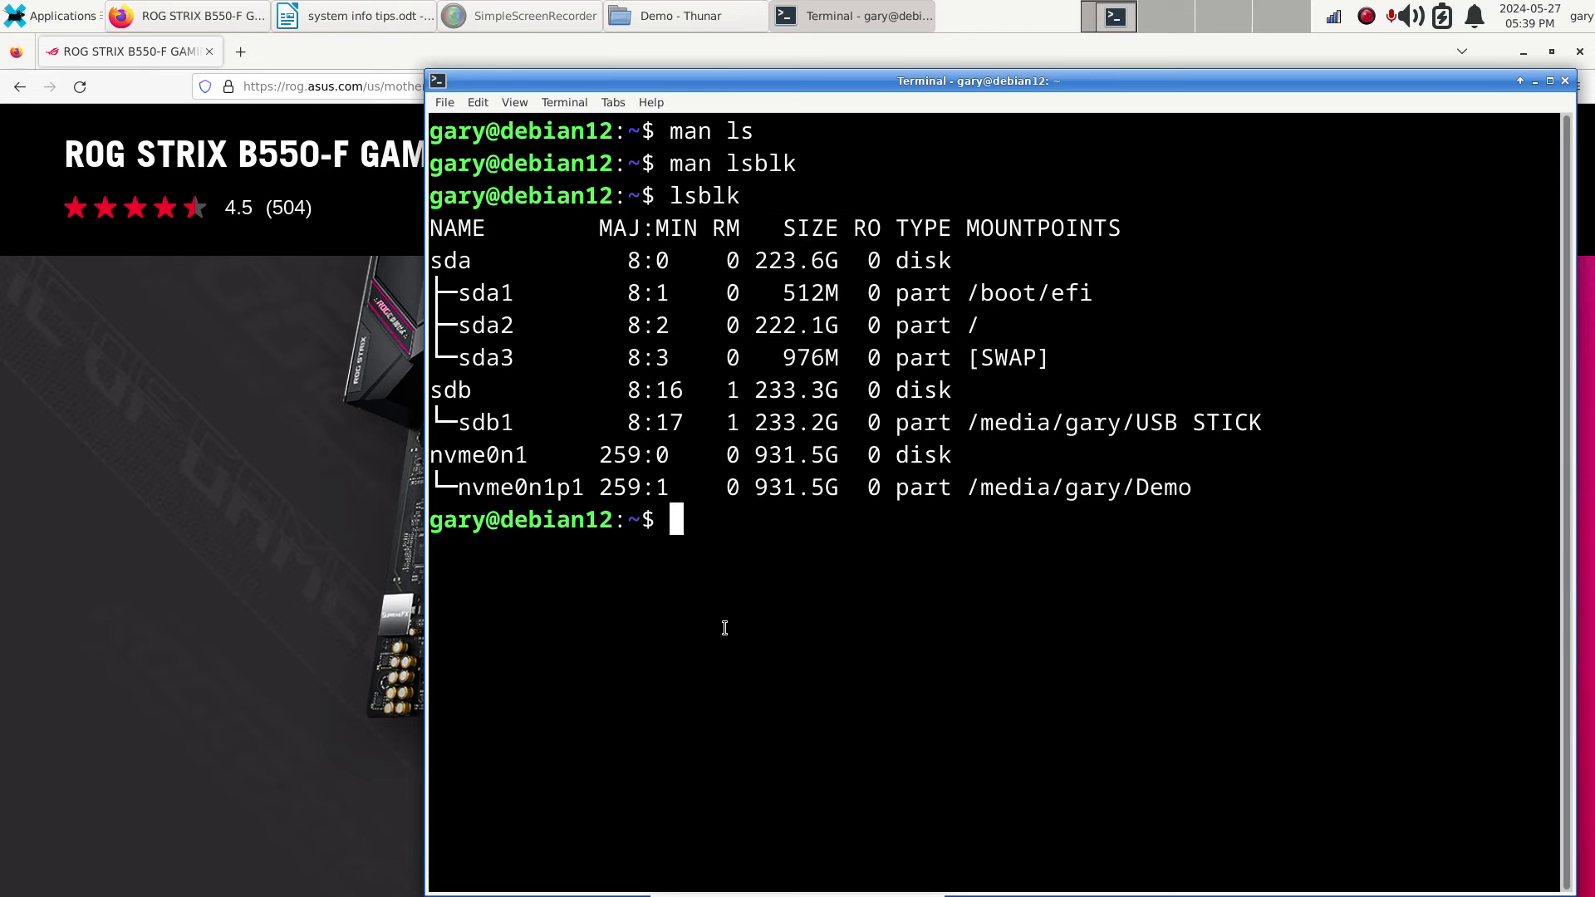
{"action": "middle_click", "coordinate": [773, 551]}
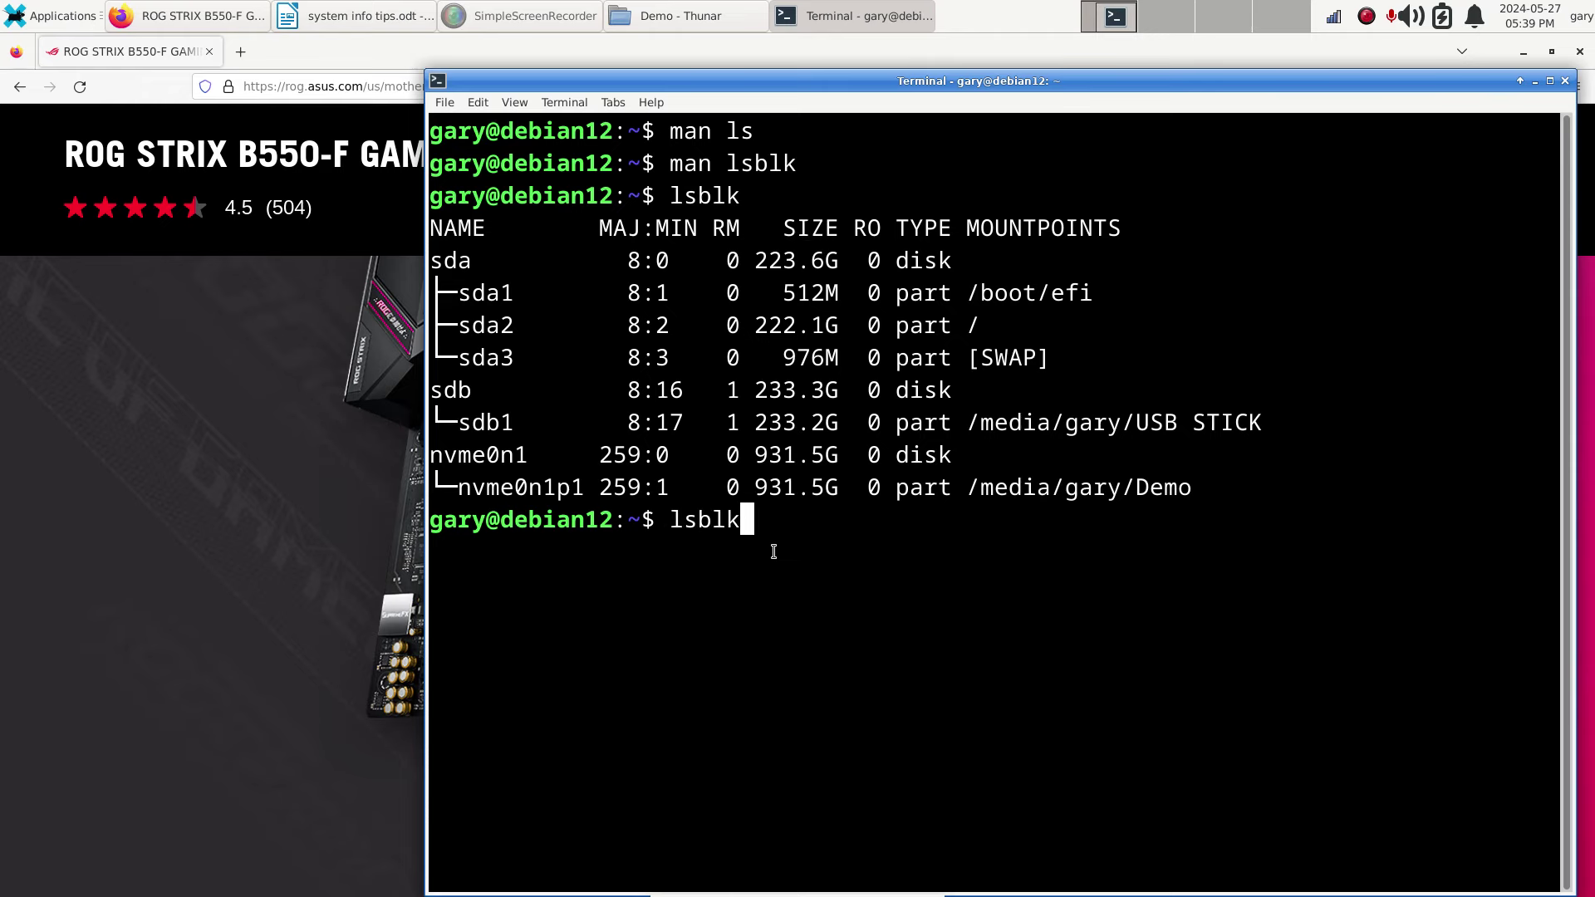
{"action": "key", "text": "Return"}
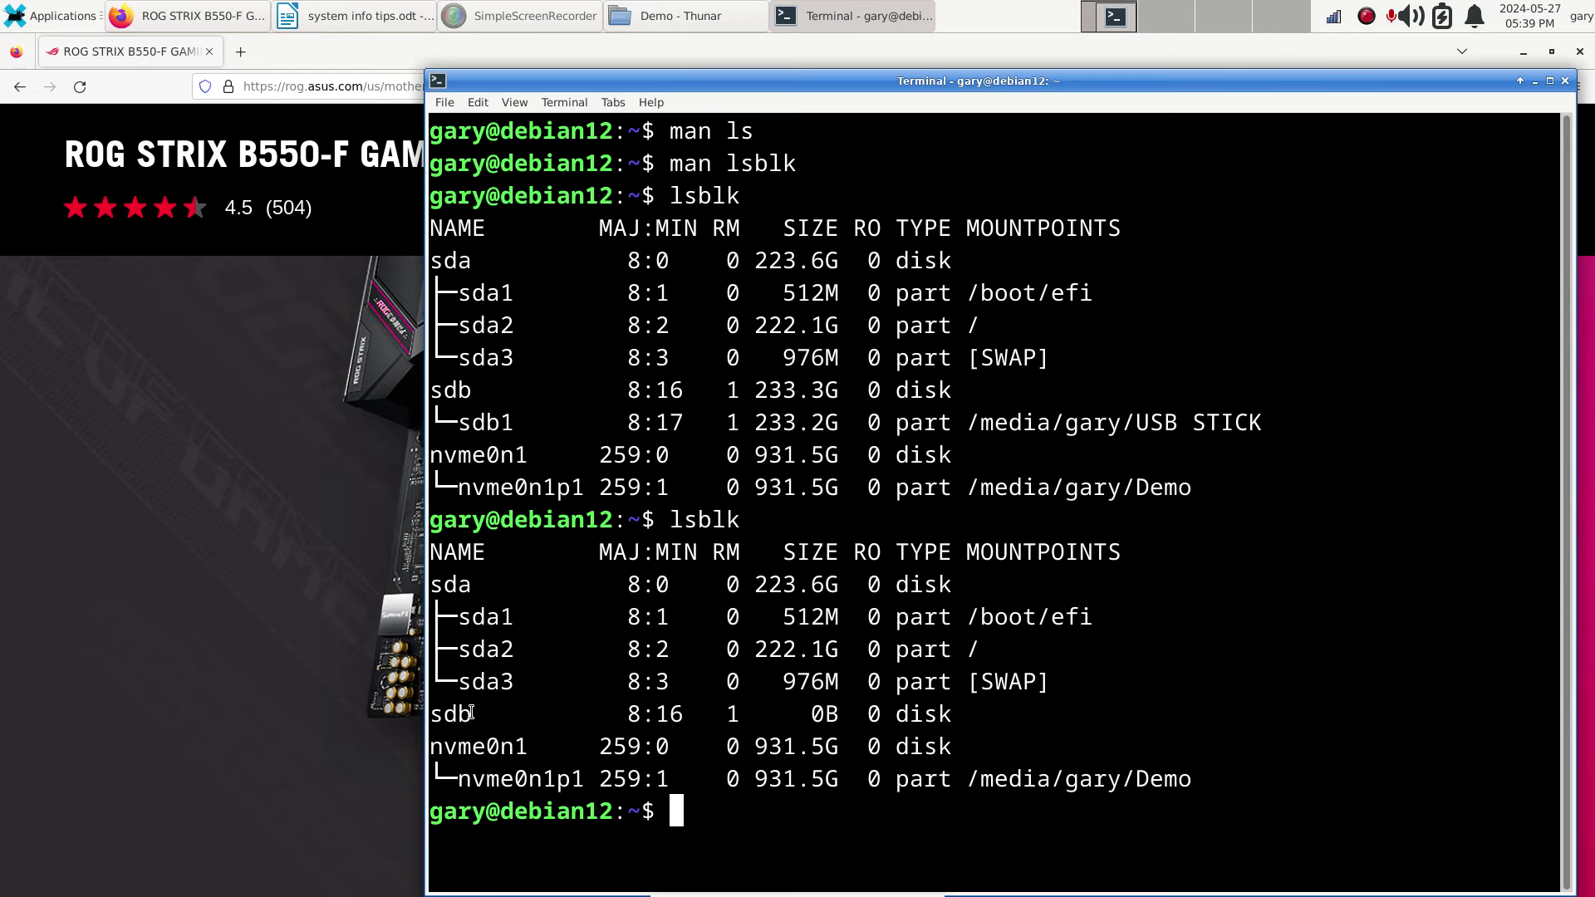
{"action": "left_click_drag", "start_coordinate": [471, 712], "coordinate": [428, 714]}
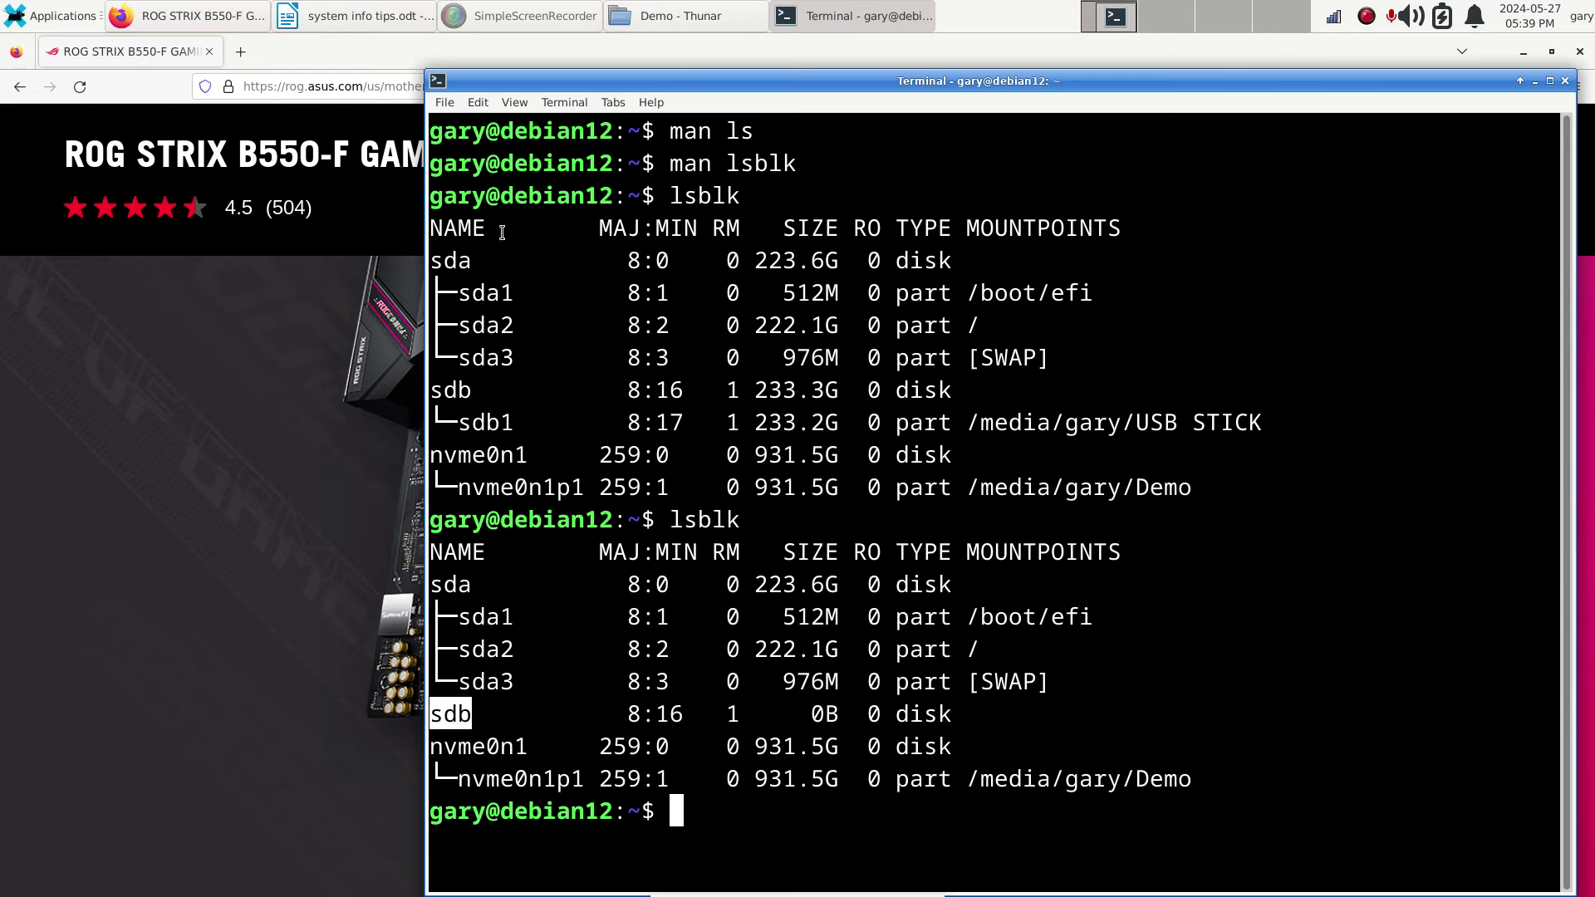
{"action": "left_click", "coordinate": [686, 14]}
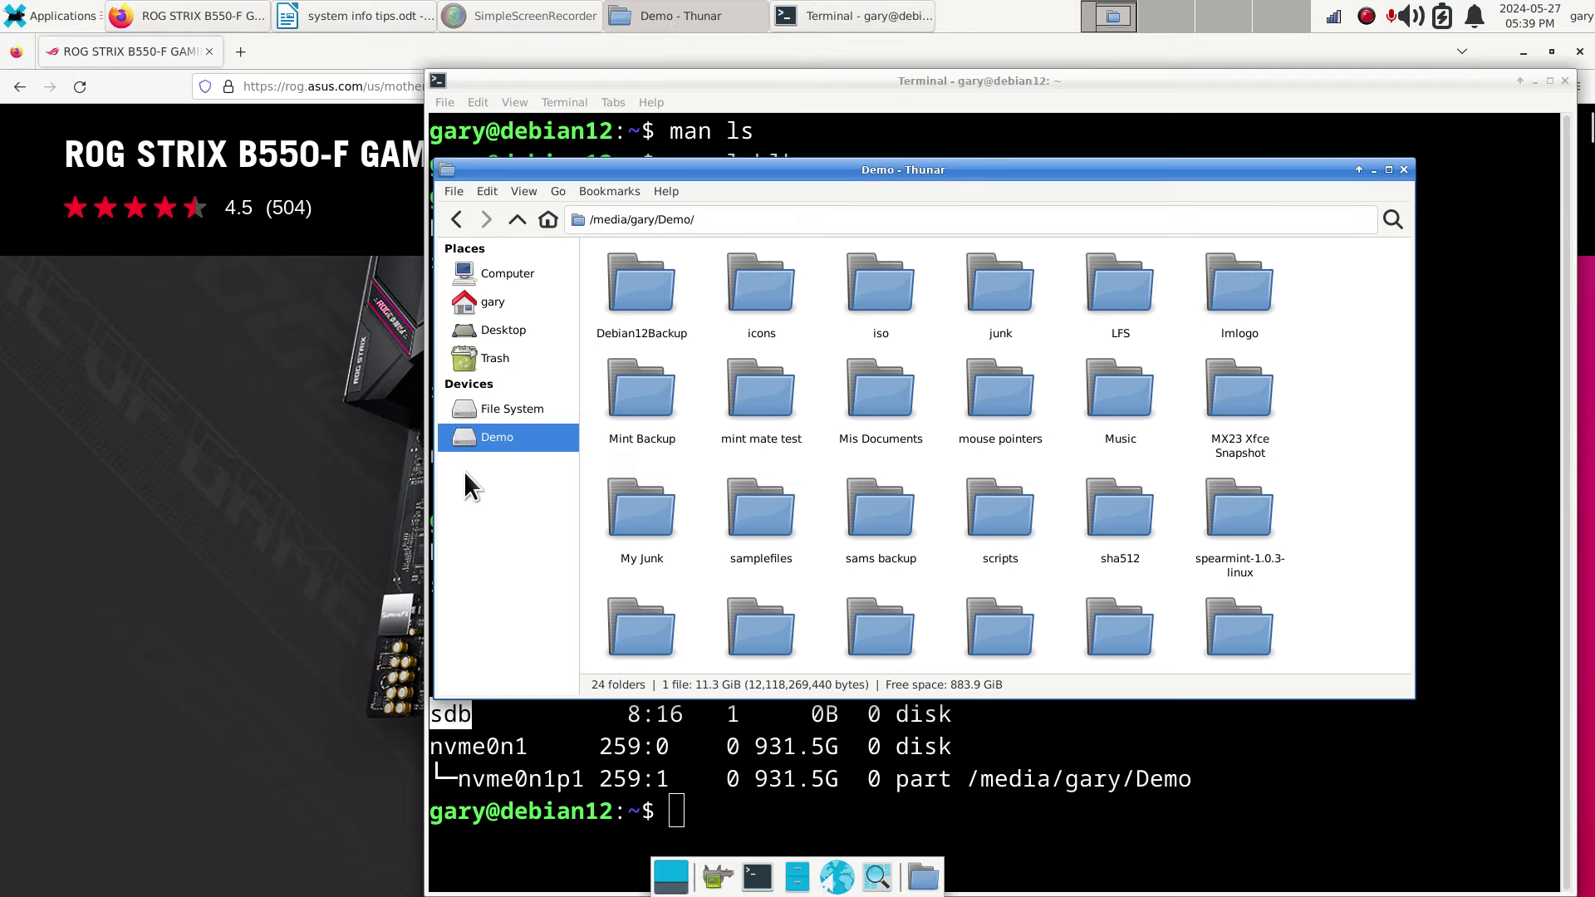
{"action": "left_click", "coordinate": [856, 12]}
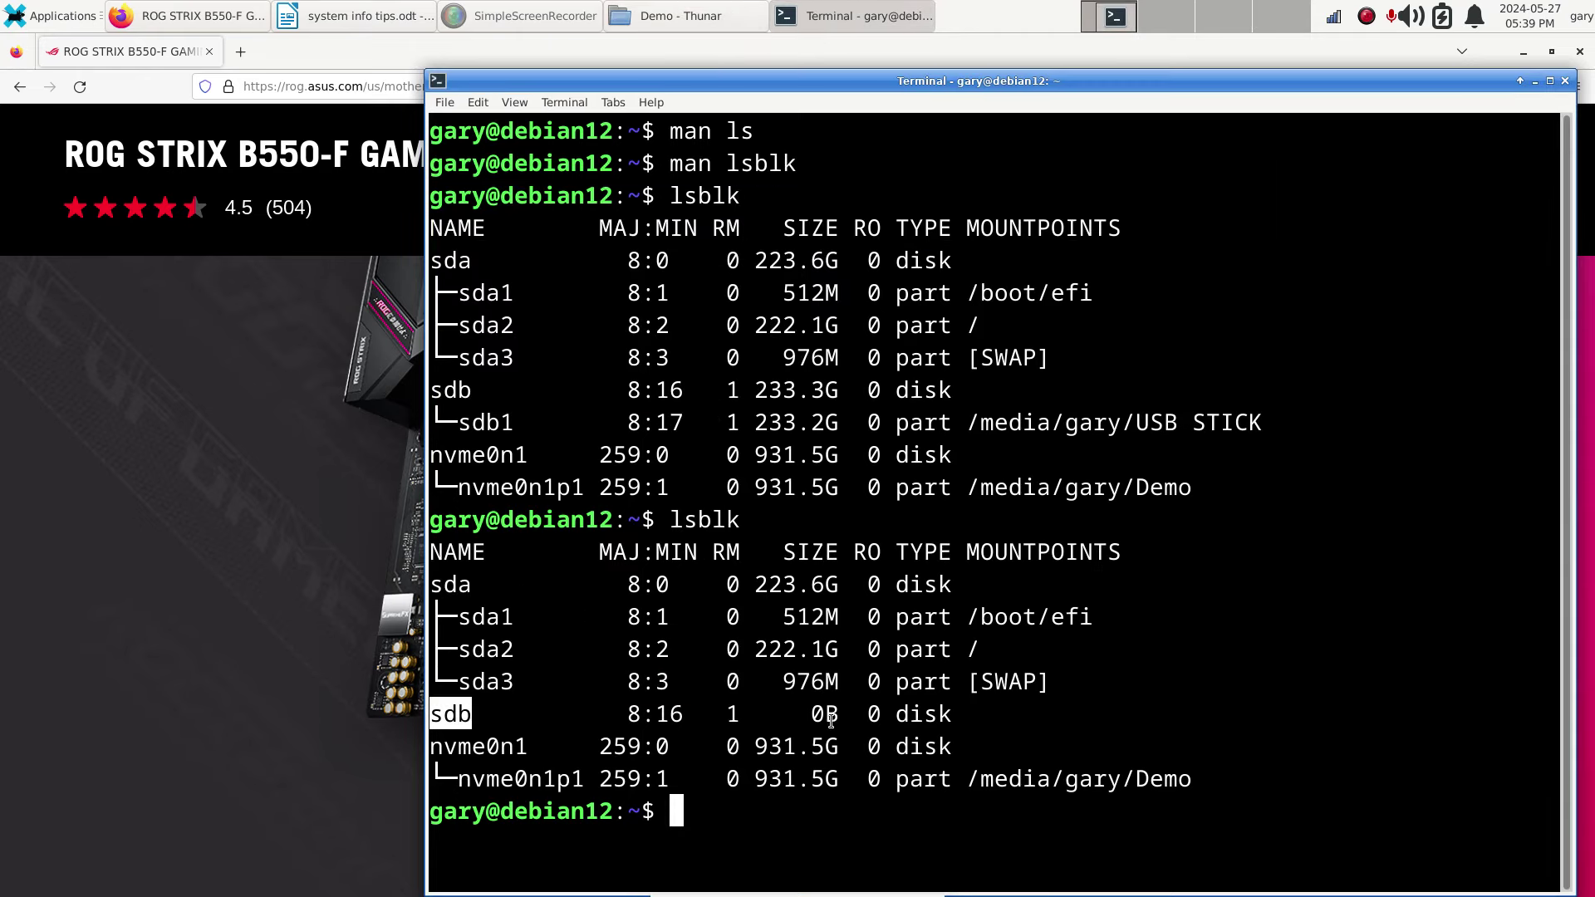
{"action": "left_click_drag", "start_coordinate": [629, 714], "coordinate": [1007, 719]}
{"action": "left_click_drag", "start_coordinate": [457, 423], "coordinate": [1321, 420]}
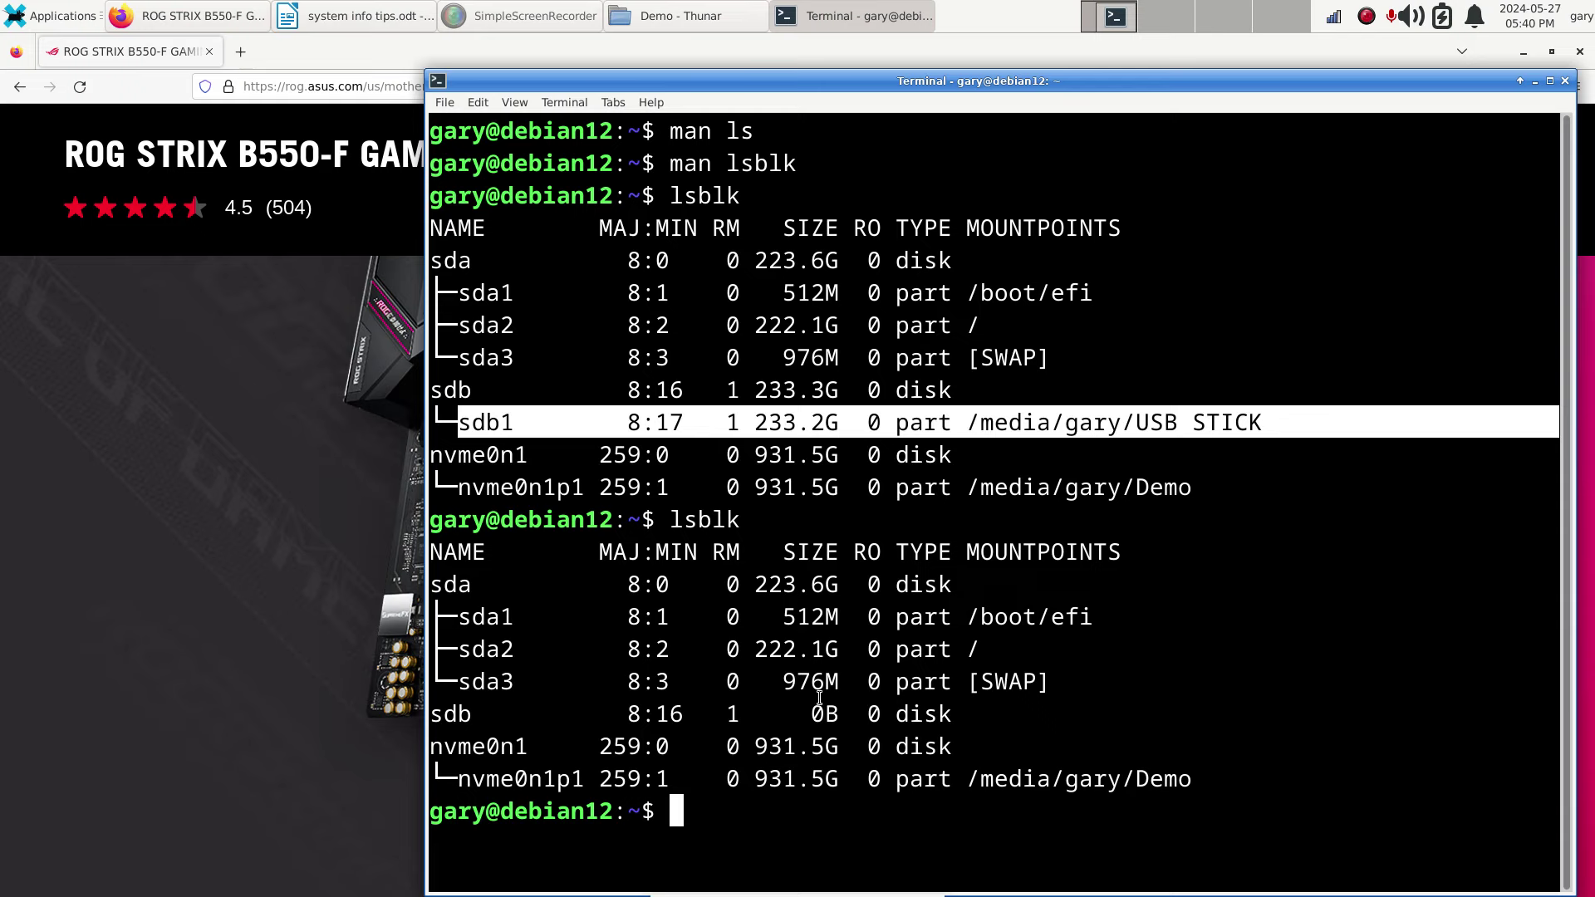
{"action": "left_click_drag", "start_coordinate": [435, 715], "coordinate": [474, 716]}
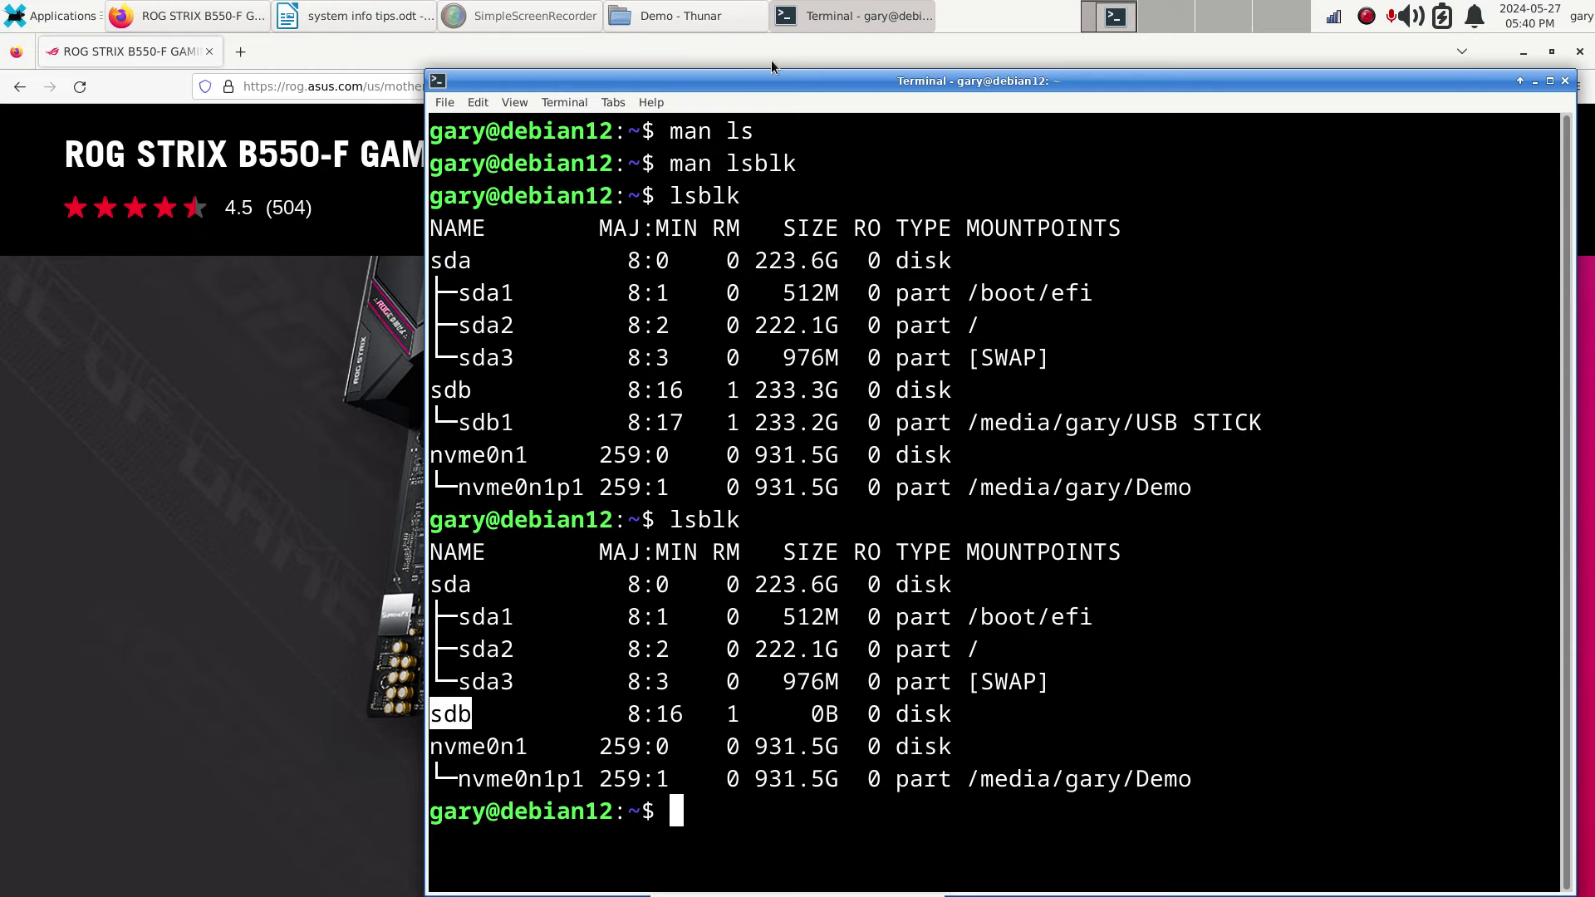
Return to Thunar, list the drives under Computer with the USB stick ejected and select the SATA SSD.
{"action": "left_click", "coordinate": [663, 15]}
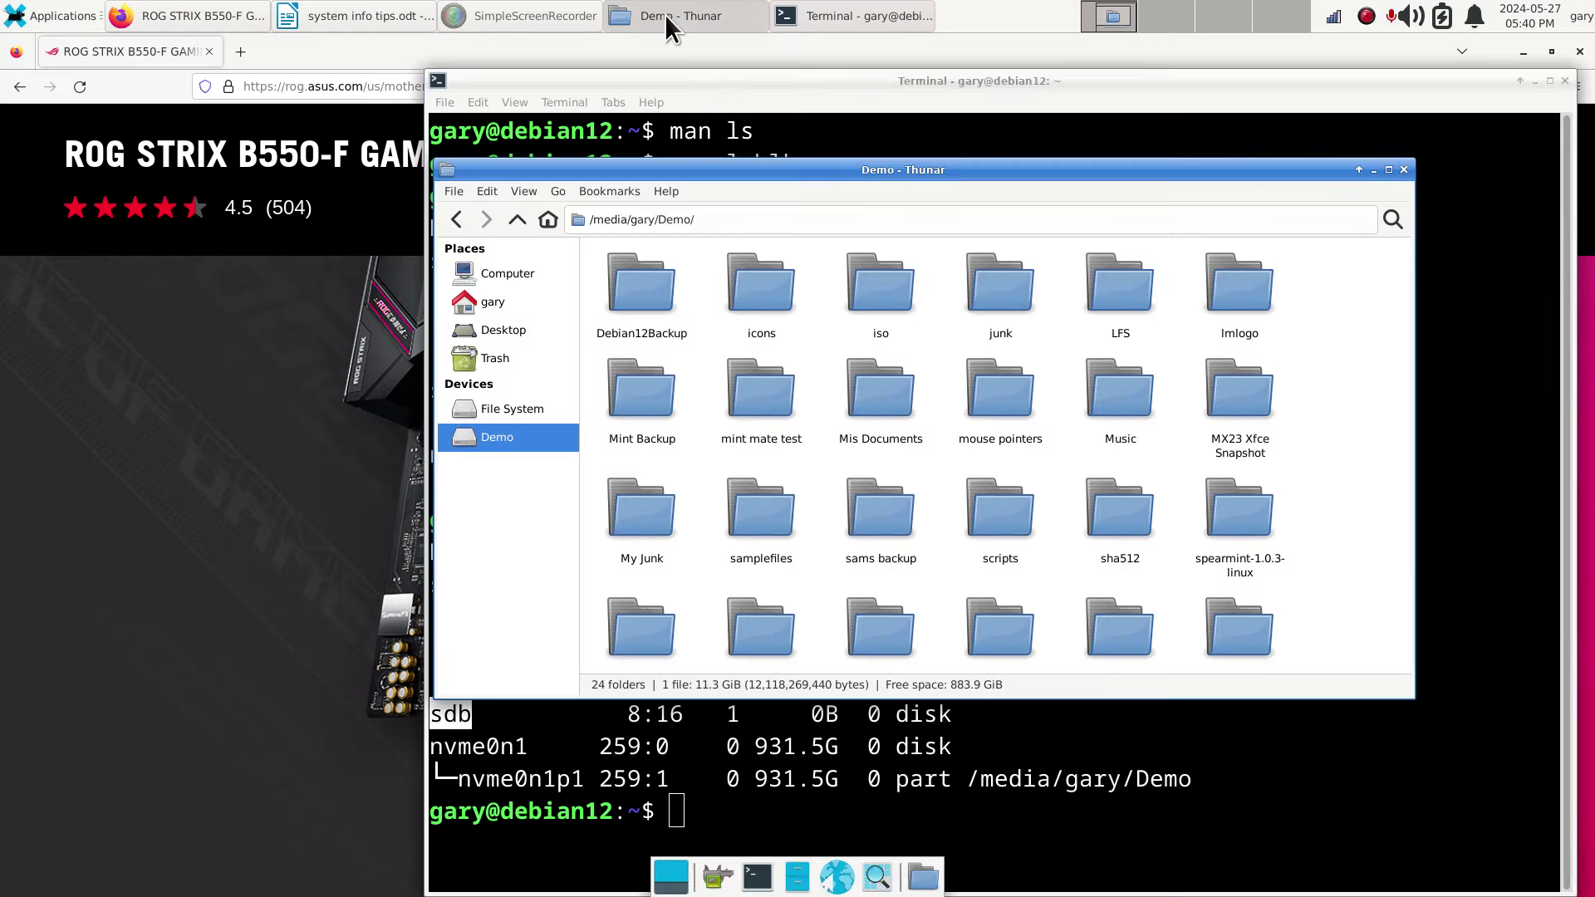
{"action": "left_click", "coordinate": [498, 275]}
{"action": "left_click", "coordinate": [805, 340]}
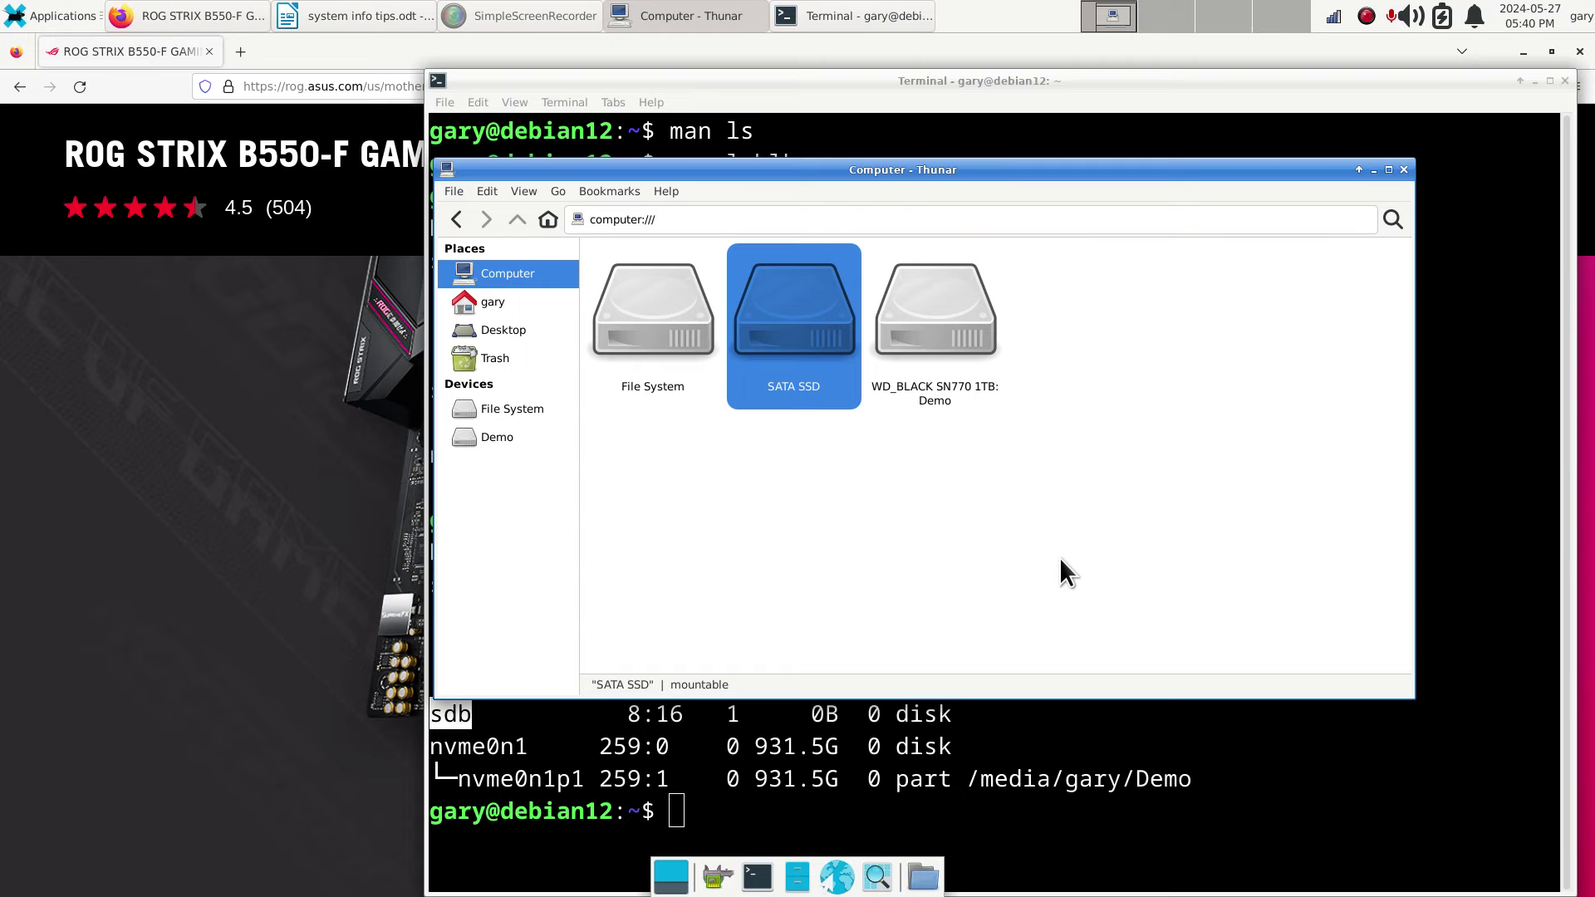
Return to the terminal, highlight the sdb entry in the latest output and run lsblk again.
{"action": "left_click", "coordinate": [1312, 798]}
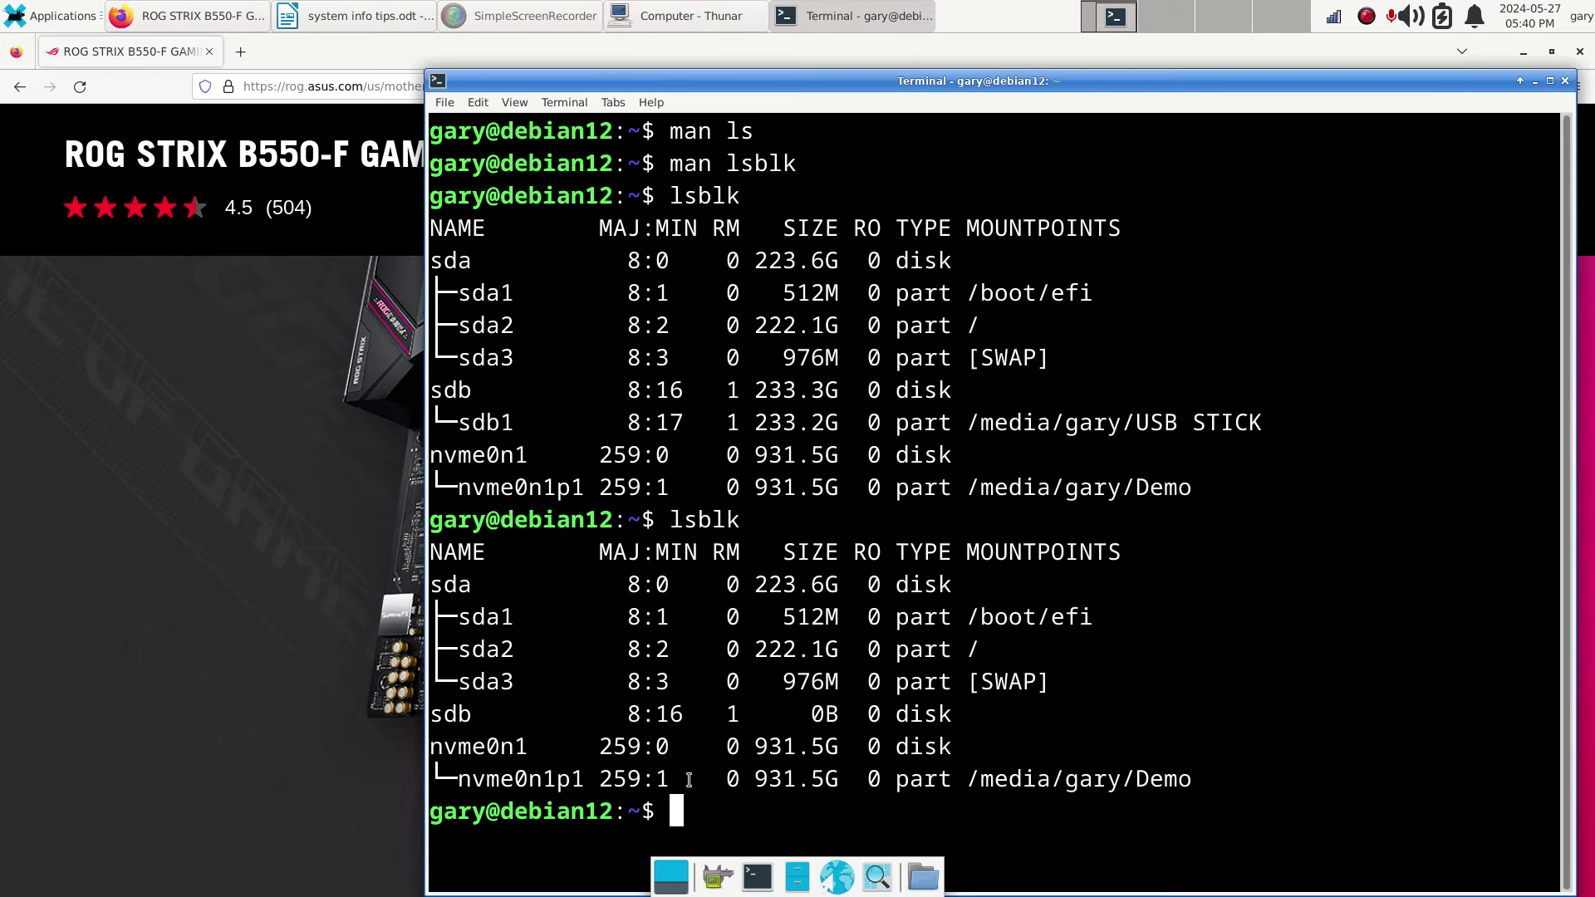
{"action": "left_click_drag", "start_coordinate": [474, 716], "coordinate": [419, 715]}
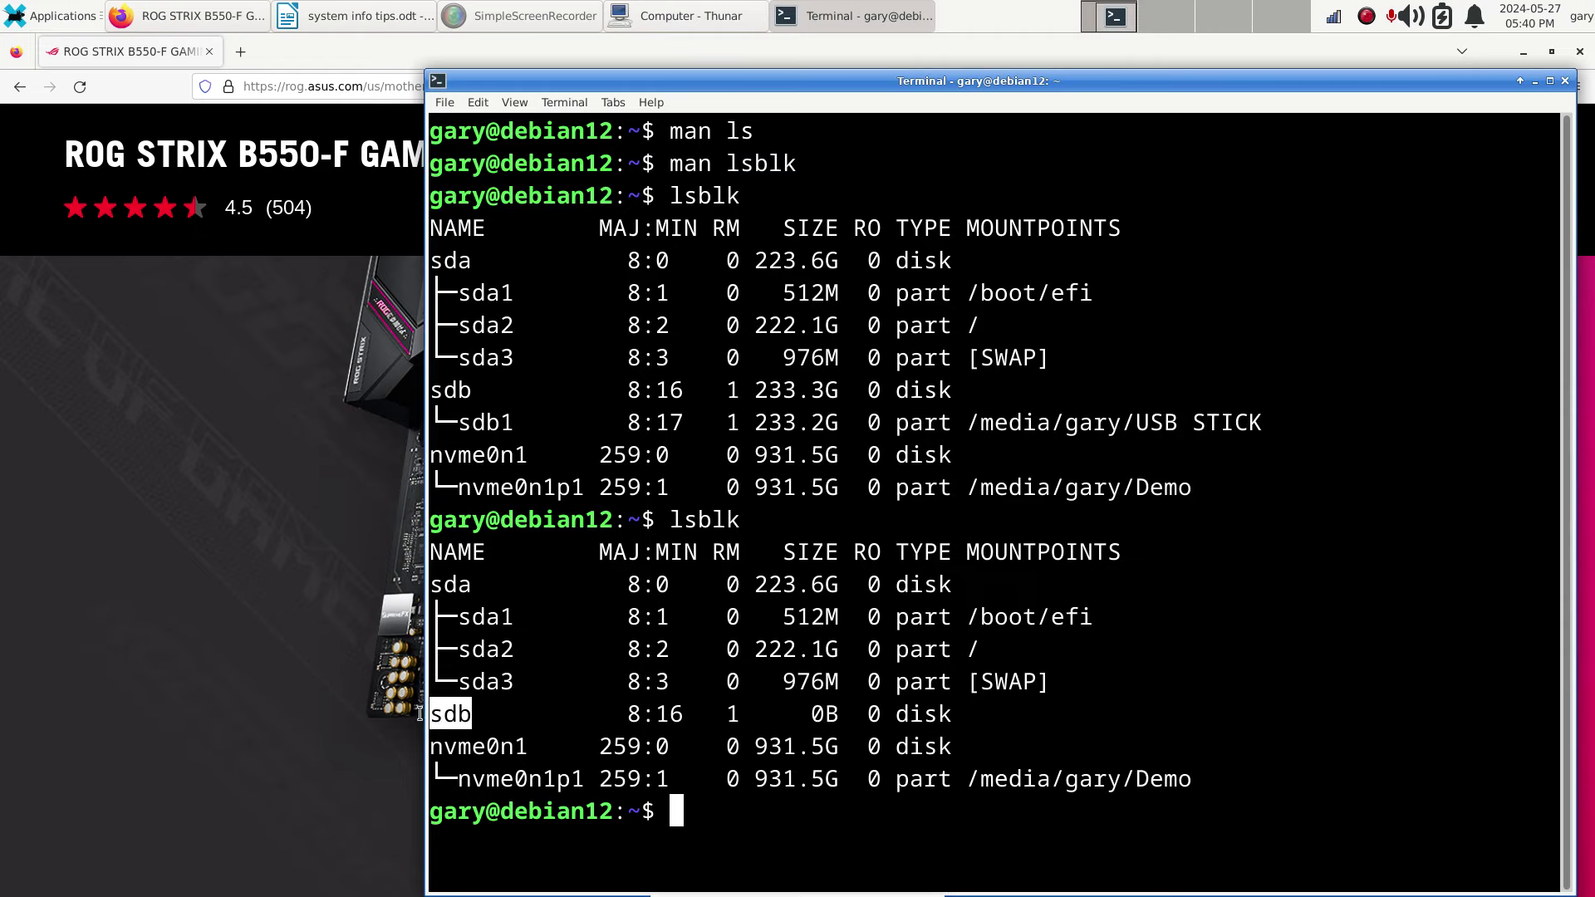
{"action": "key", "text": "Up"}
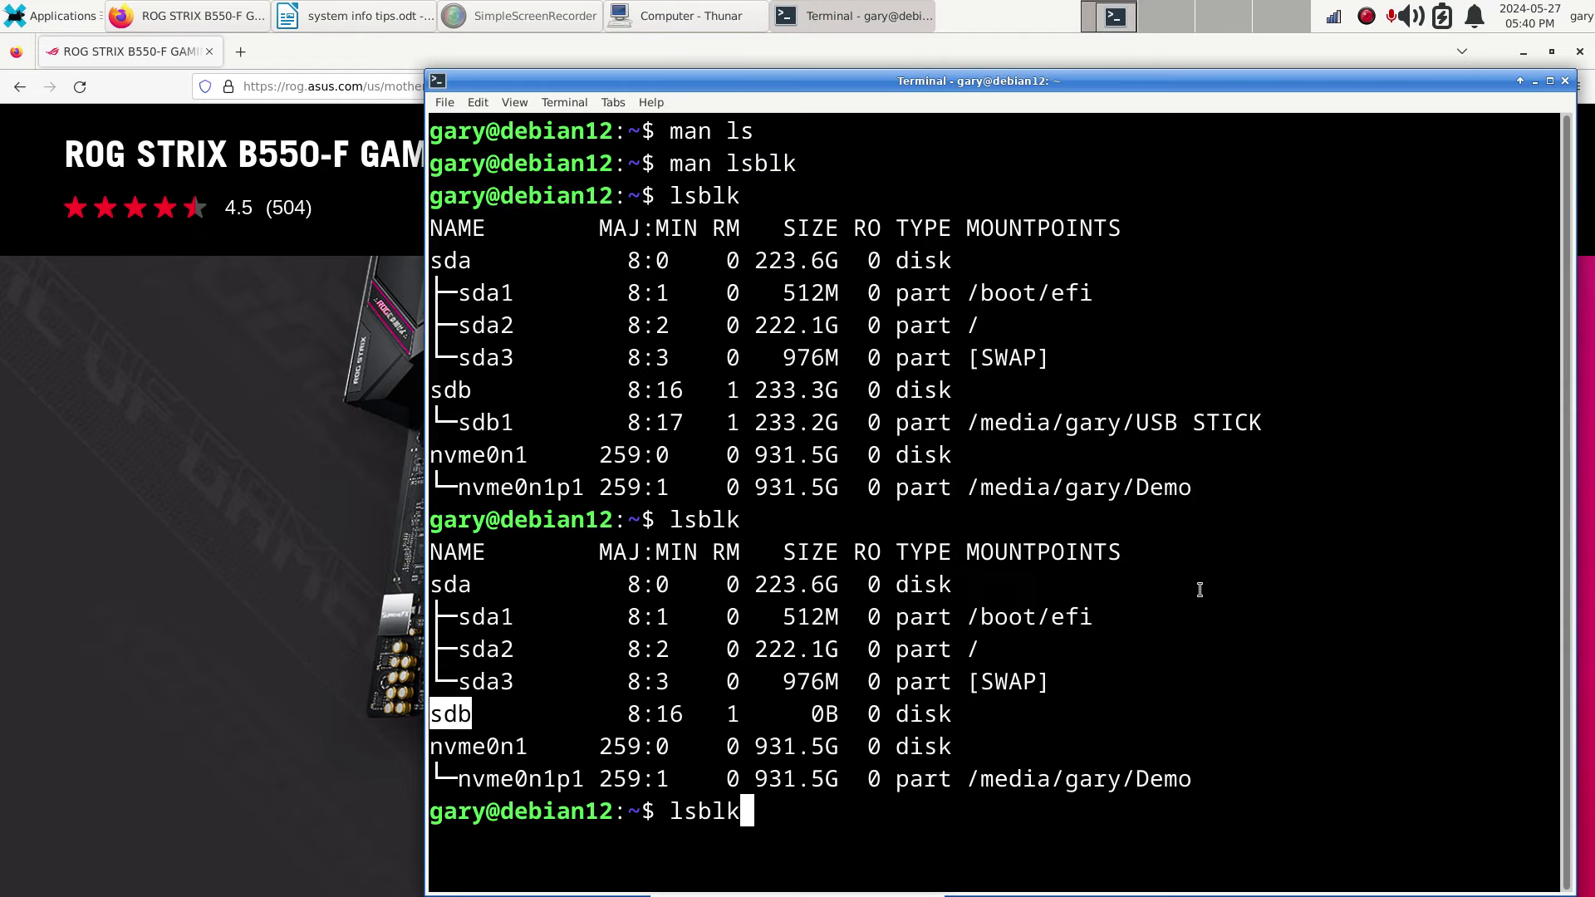
{"action": "key", "text": "Return"}
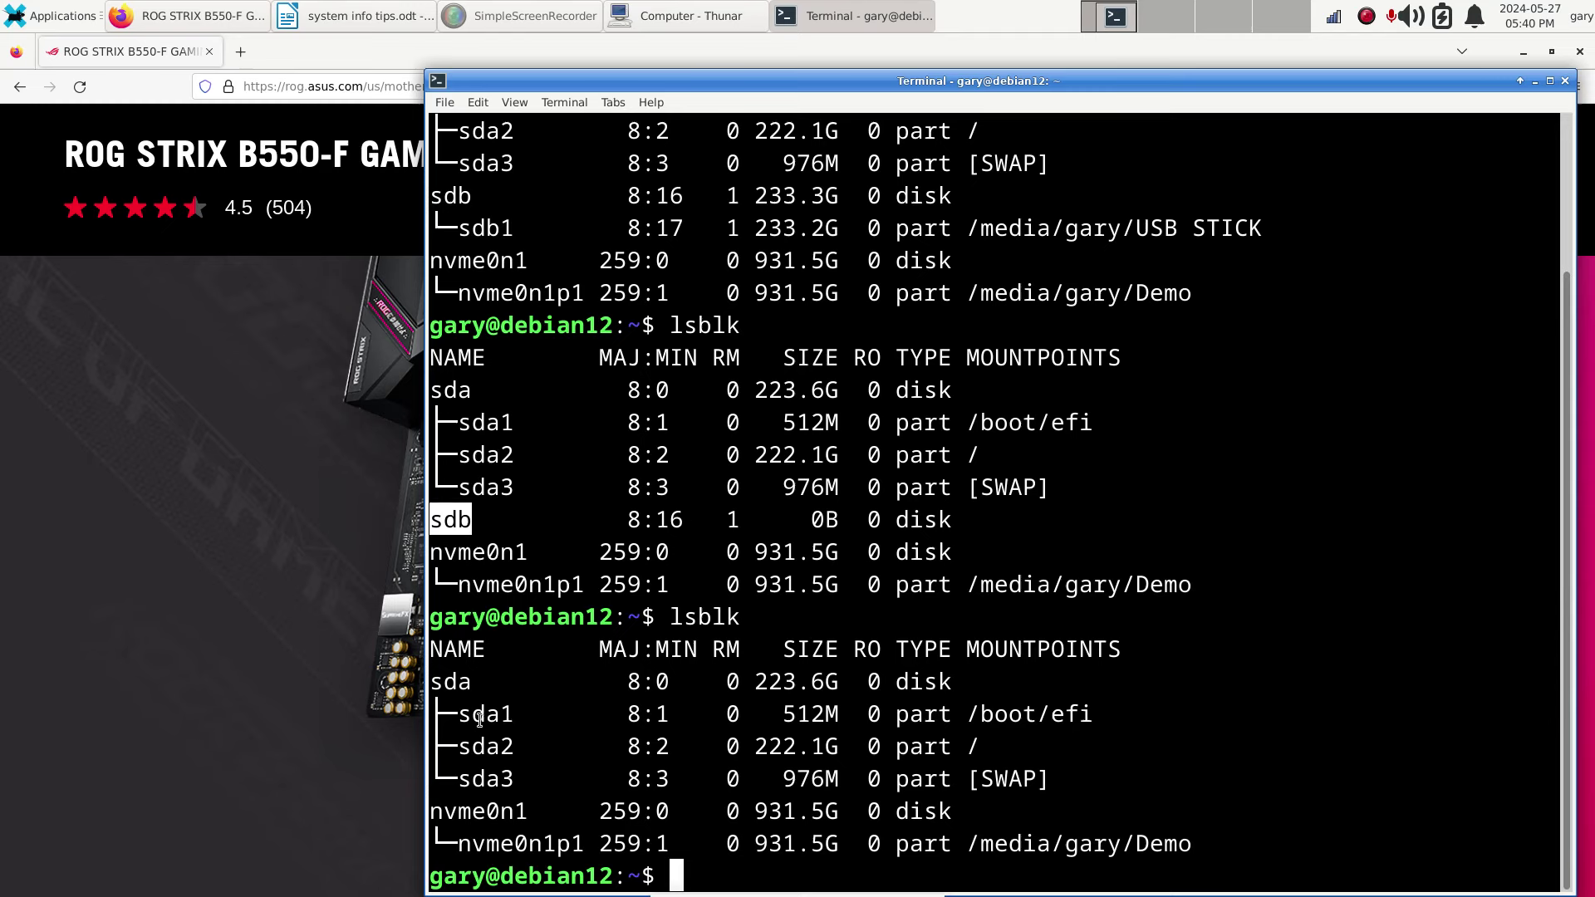
Compare the new lsblk output with the previous one, highlighting the command, the sda and nvme0n1 disks and the earlier sdb entry.
{"action": "left_click_drag", "start_coordinate": [671, 616], "coordinate": [742, 616]}
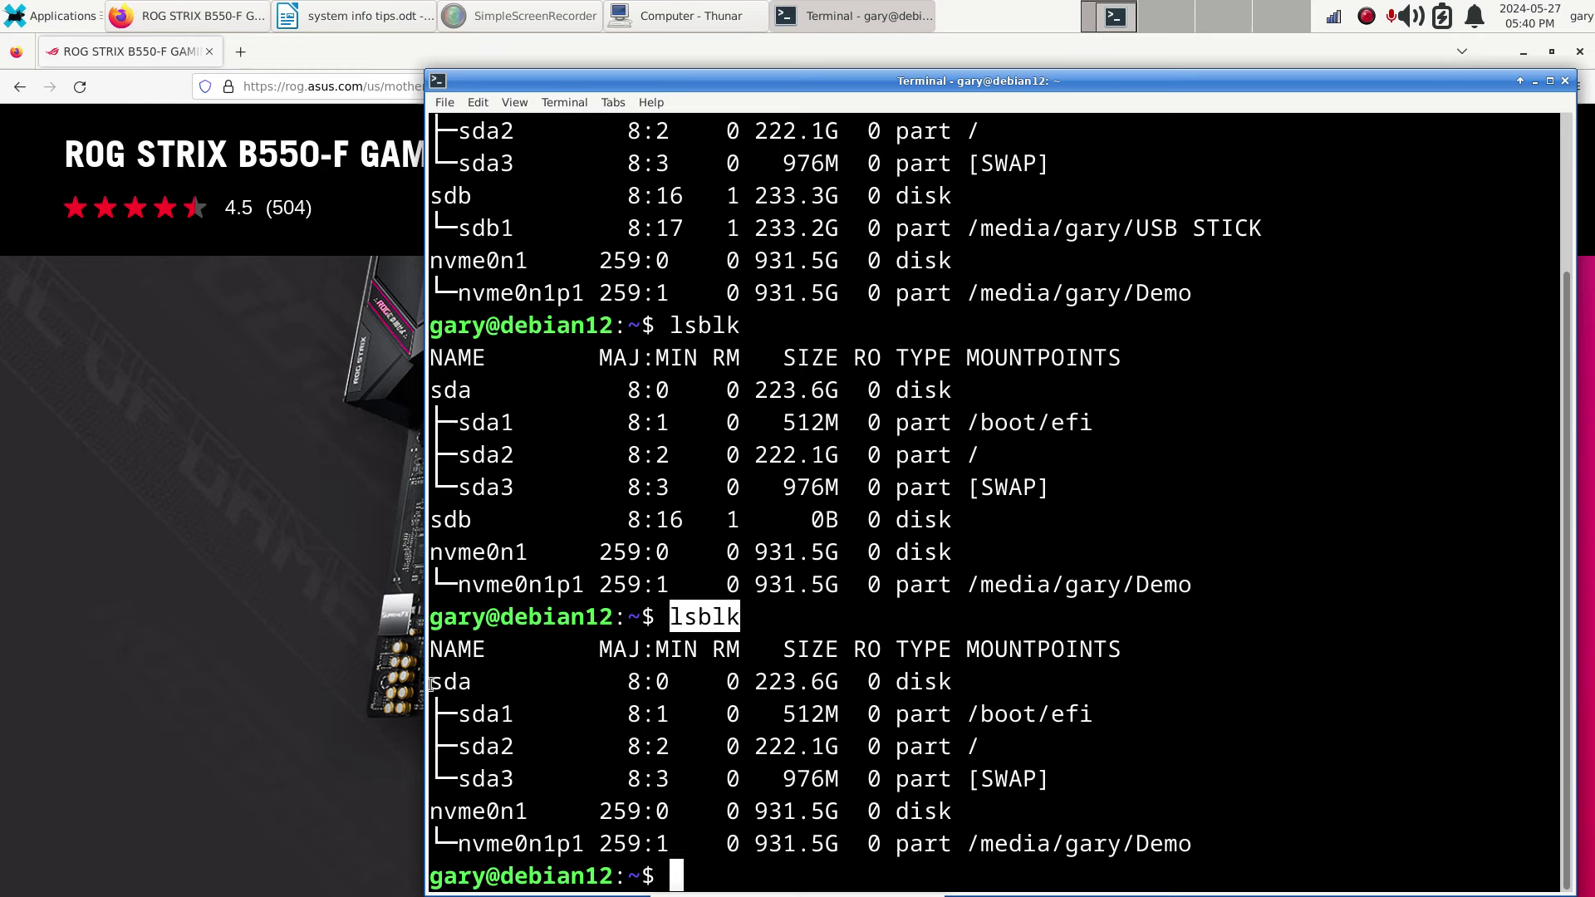
{"action": "left_click_drag", "start_coordinate": [430, 682], "coordinate": [479, 685]}
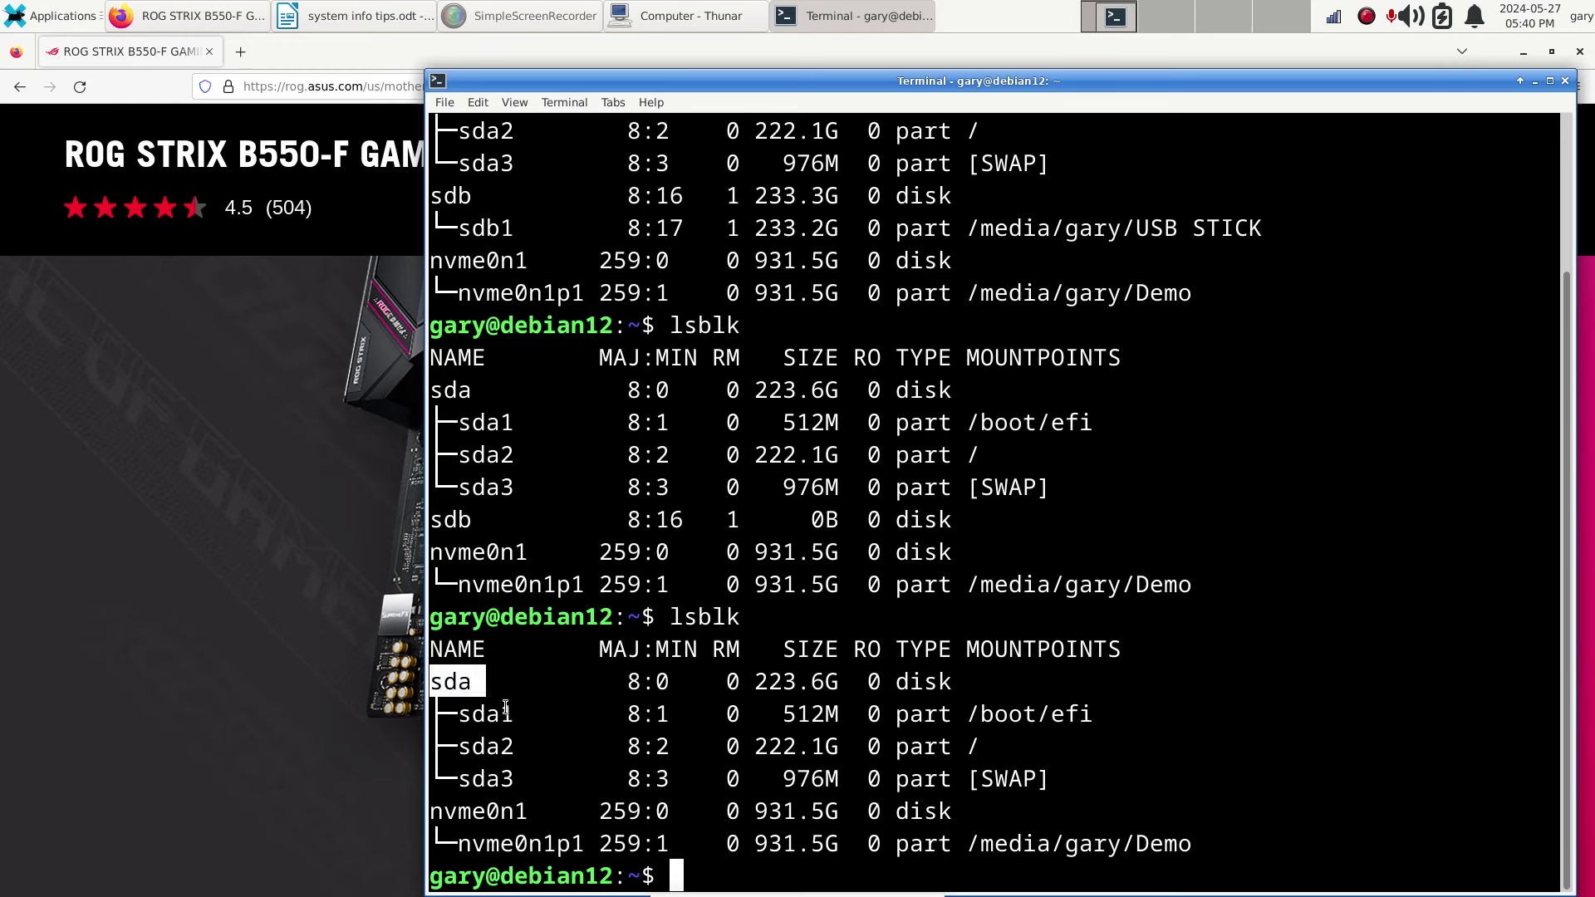
{"action": "left_click", "coordinate": [504, 707]}
{"action": "left_click_drag", "start_coordinate": [432, 814], "coordinate": [544, 811]}
{"action": "left_click_drag", "start_coordinate": [431, 519], "coordinate": [471, 520]}
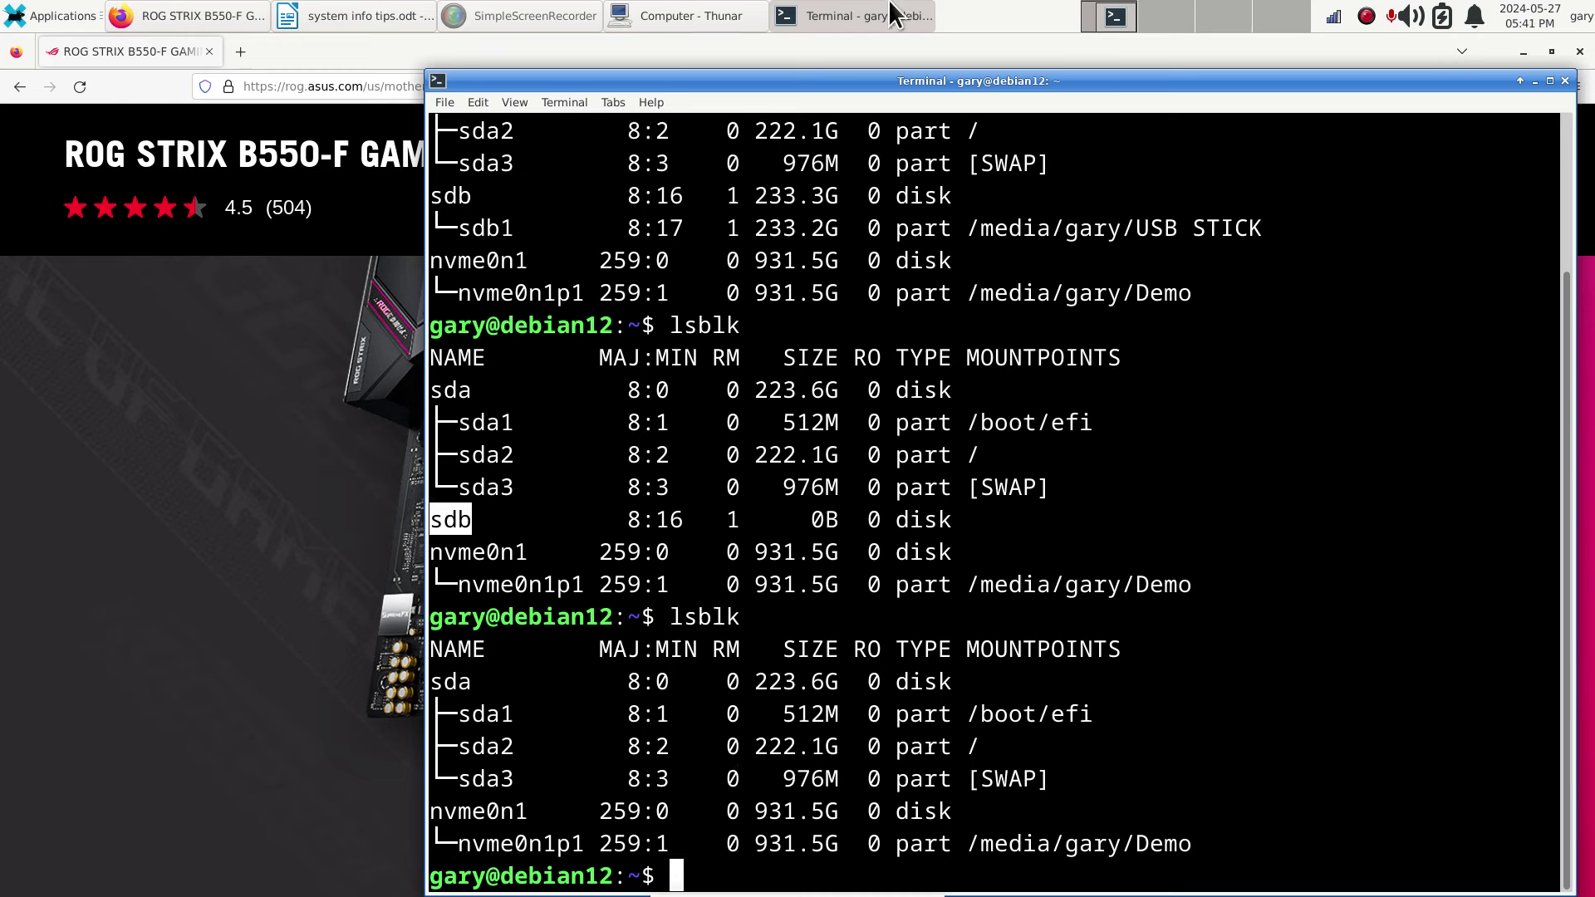
Check Thunar for the reconnected USB stick, rerun lsblk in the terminal and highlight the sdb1 row.
{"action": "left_click", "coordinate": [675, 14]}
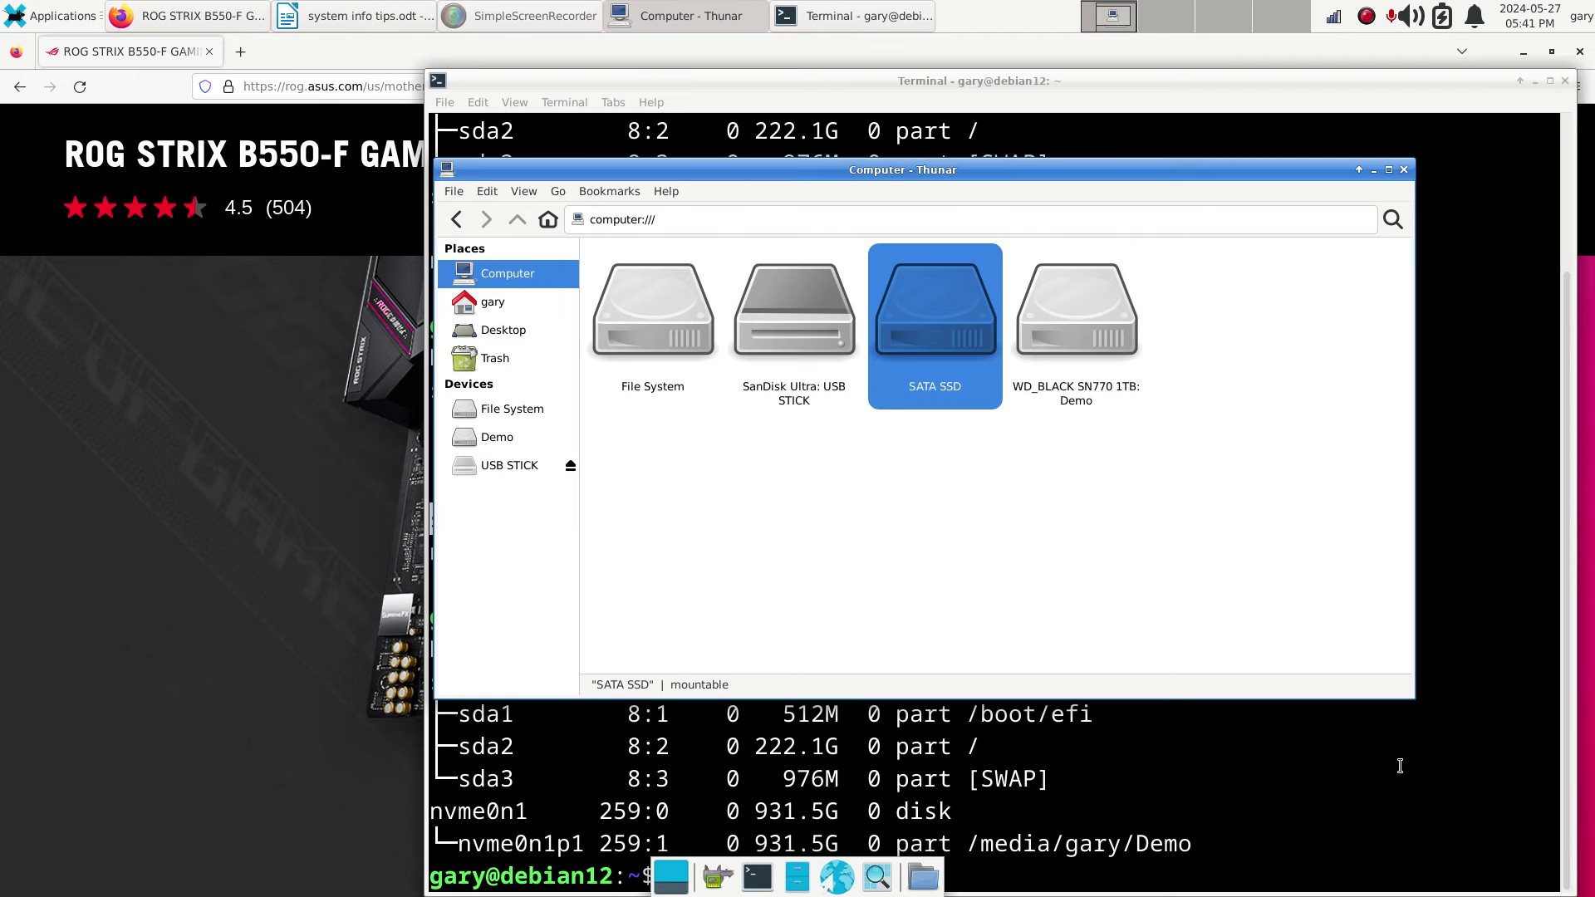
{"action": "left_click", "coordinate": [1285, 788]}
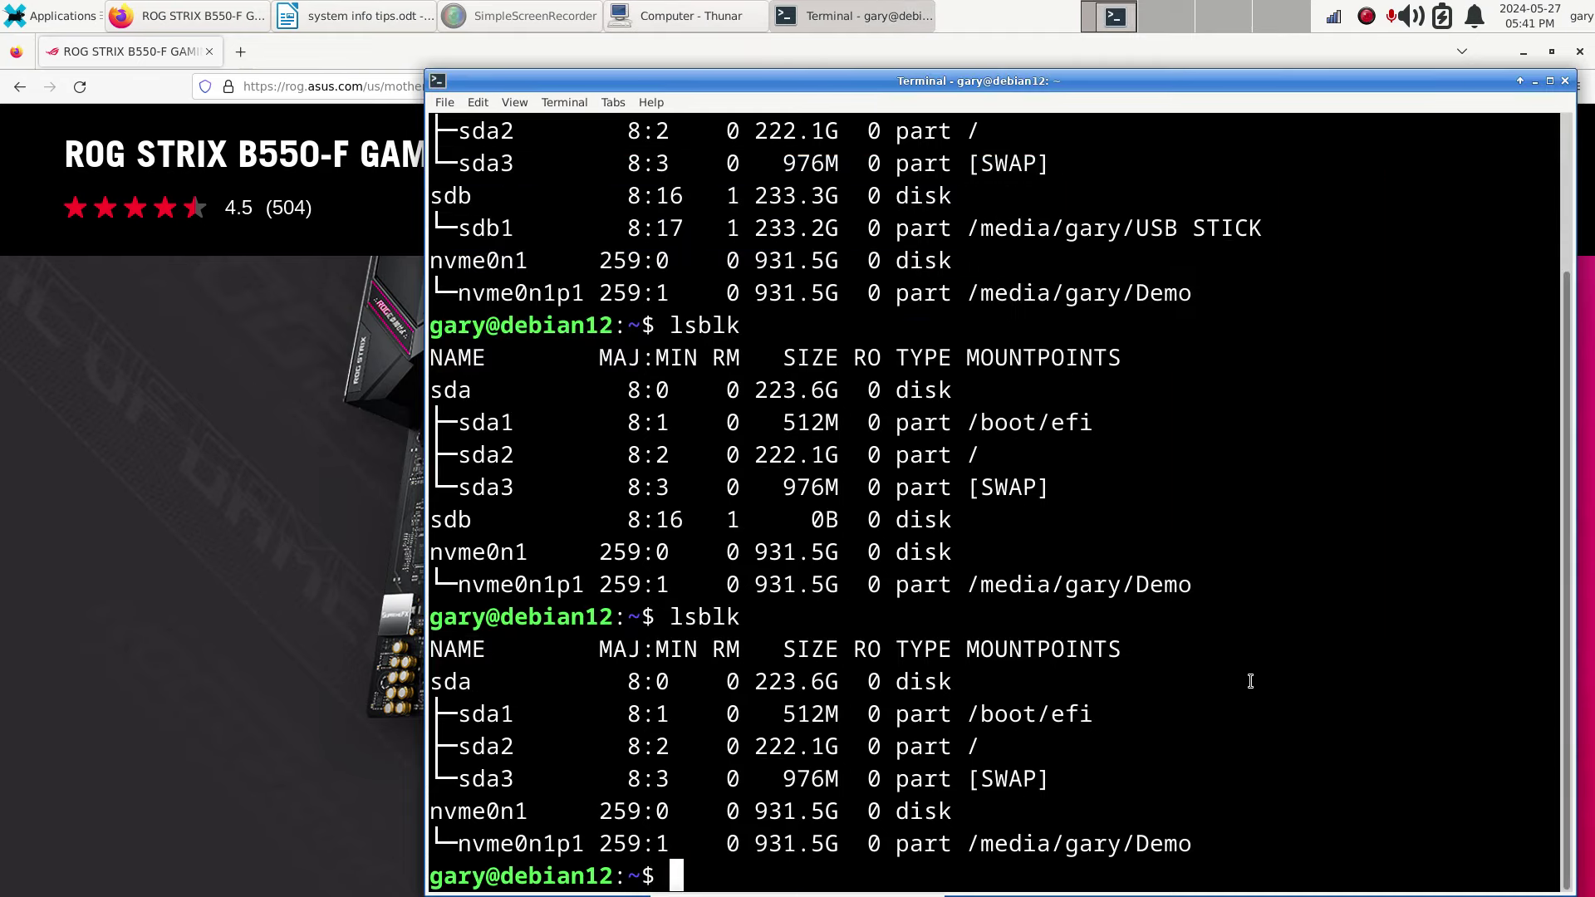
{"action": "key", "text": "Up"}
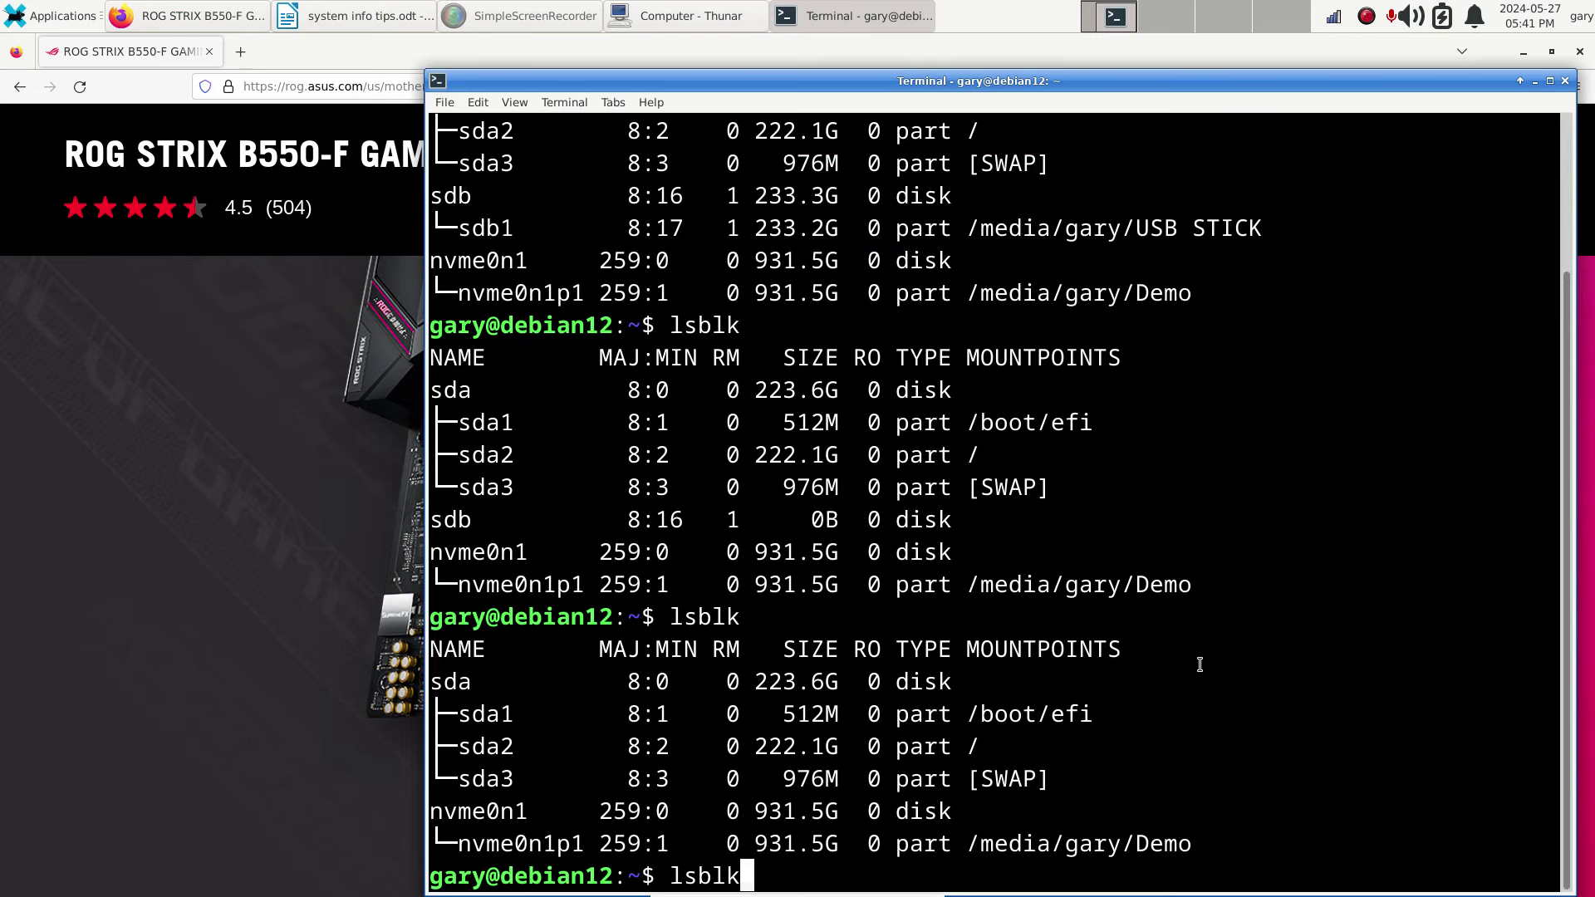
{"action": "key", "text": "Return"}
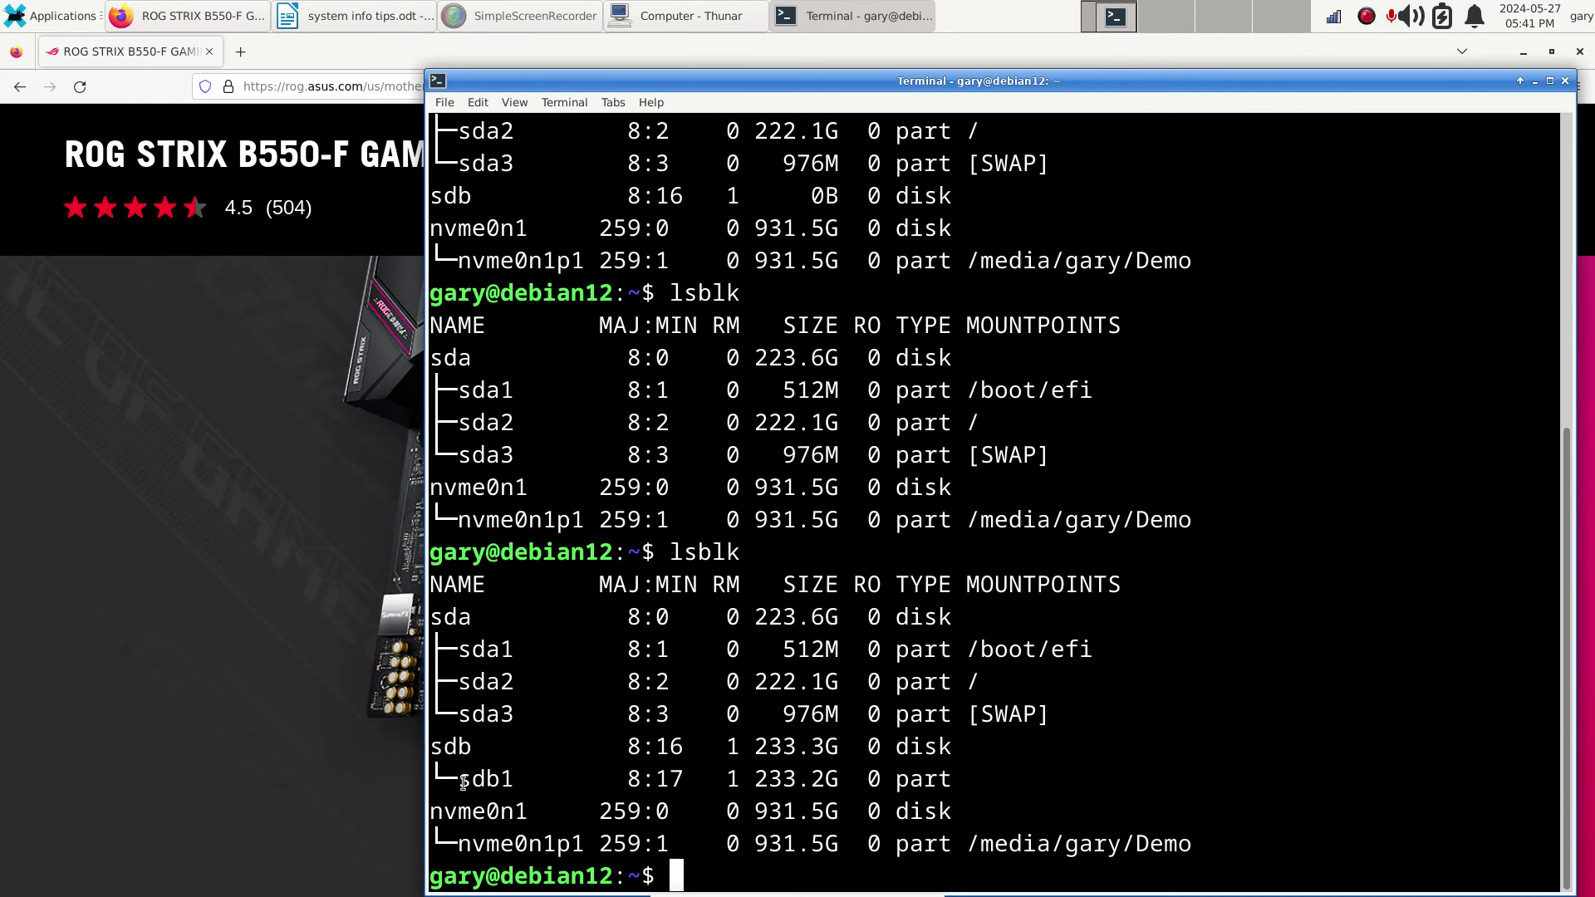
{"action": "left_click_drag", "start_coordinate": [458, 776], "coordinate": [1092, 778]}
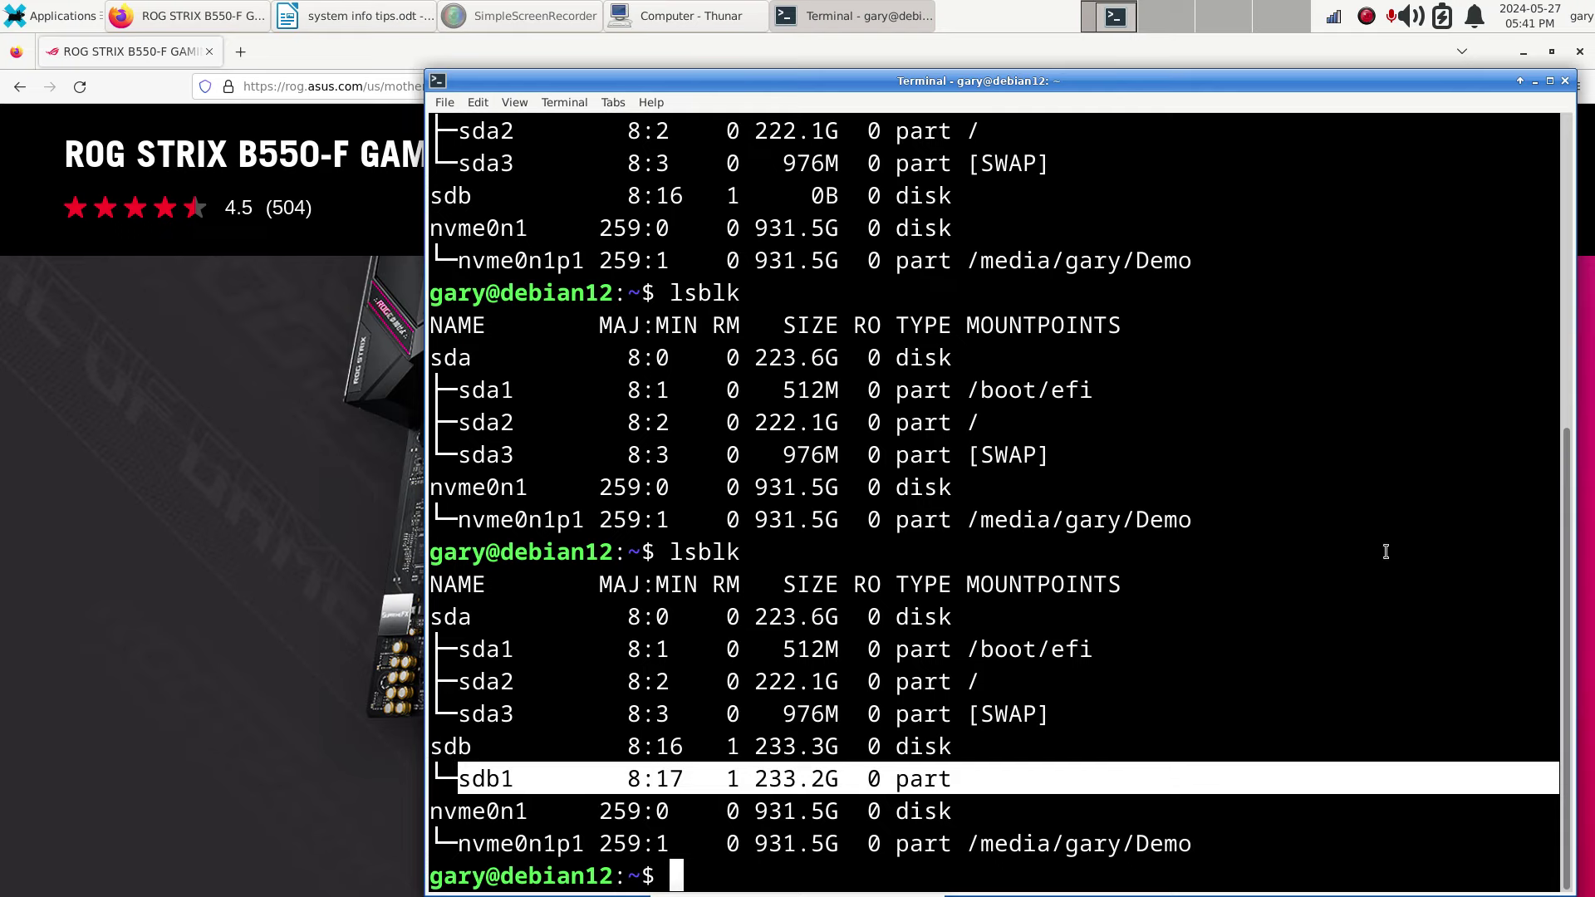
Mount the USB STICK by opening it in Thunar, and run lsblk again in the terminal.
{"action": "left_click", "coordinate": [649, 17]}
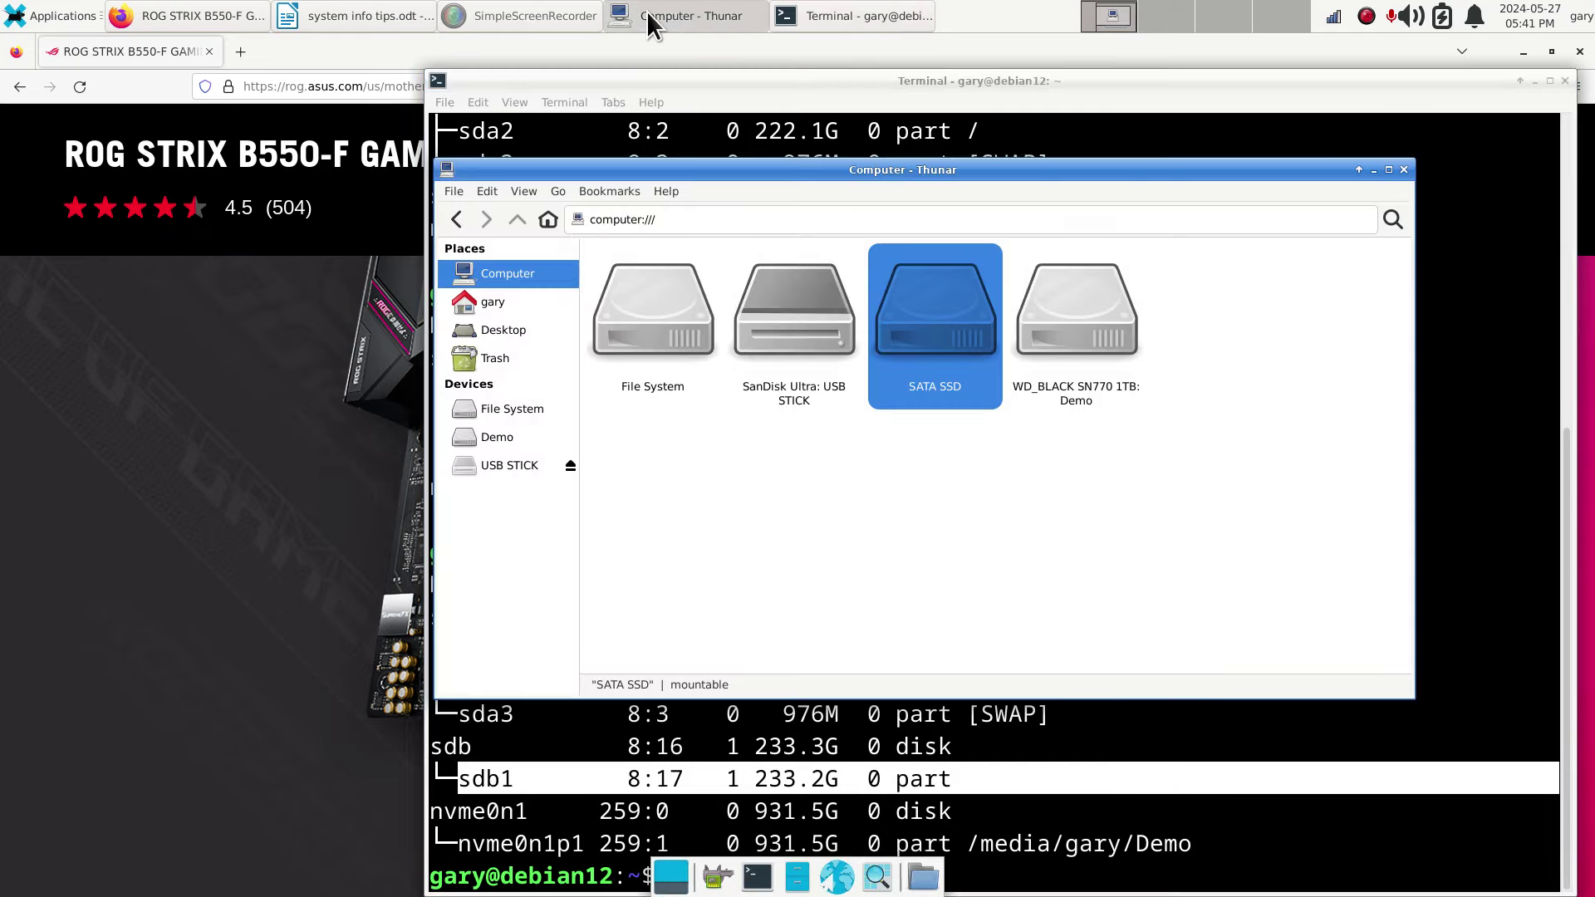
{"action": "left_click", "coordinate": [516, 465]}
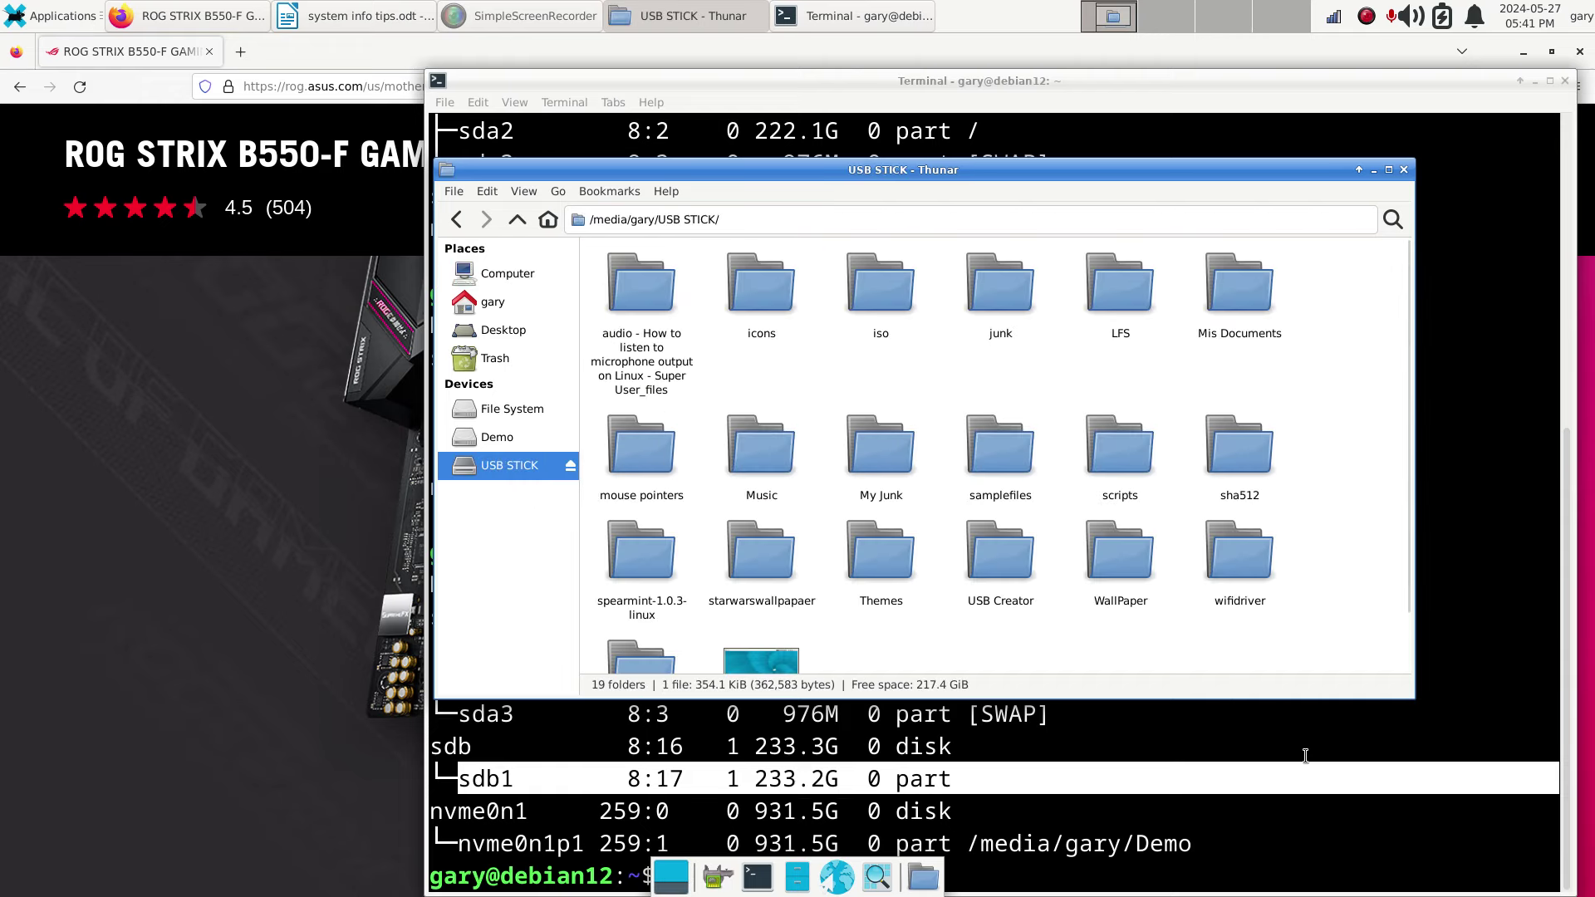
{"action": "left_click", "coordinate": [1273, 741]}
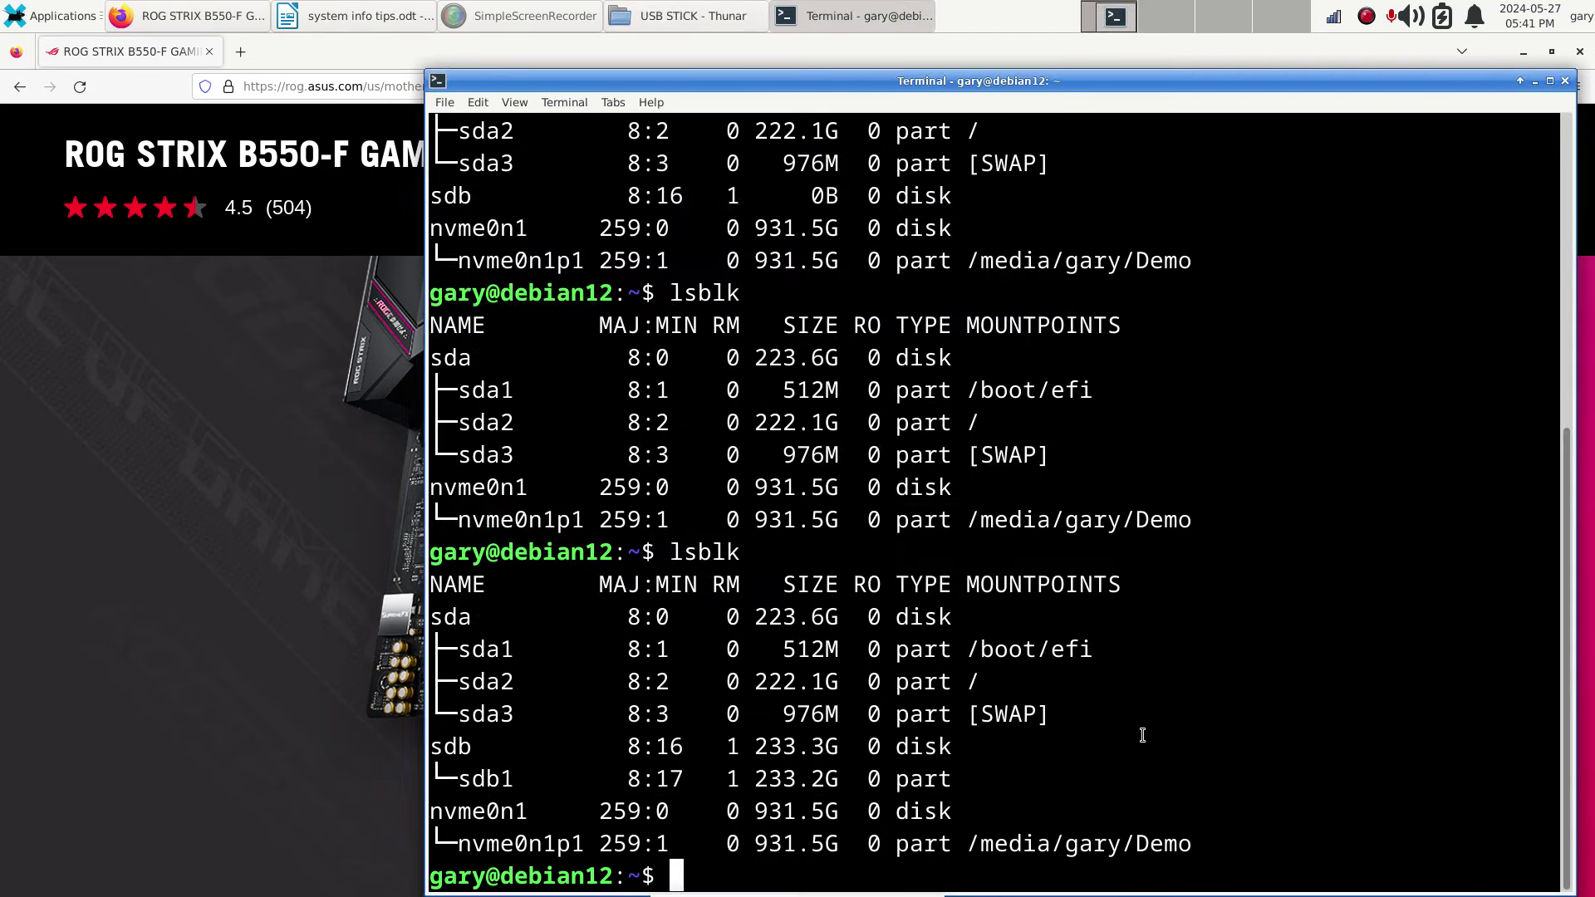
{"action": "key", "text": "Up"}
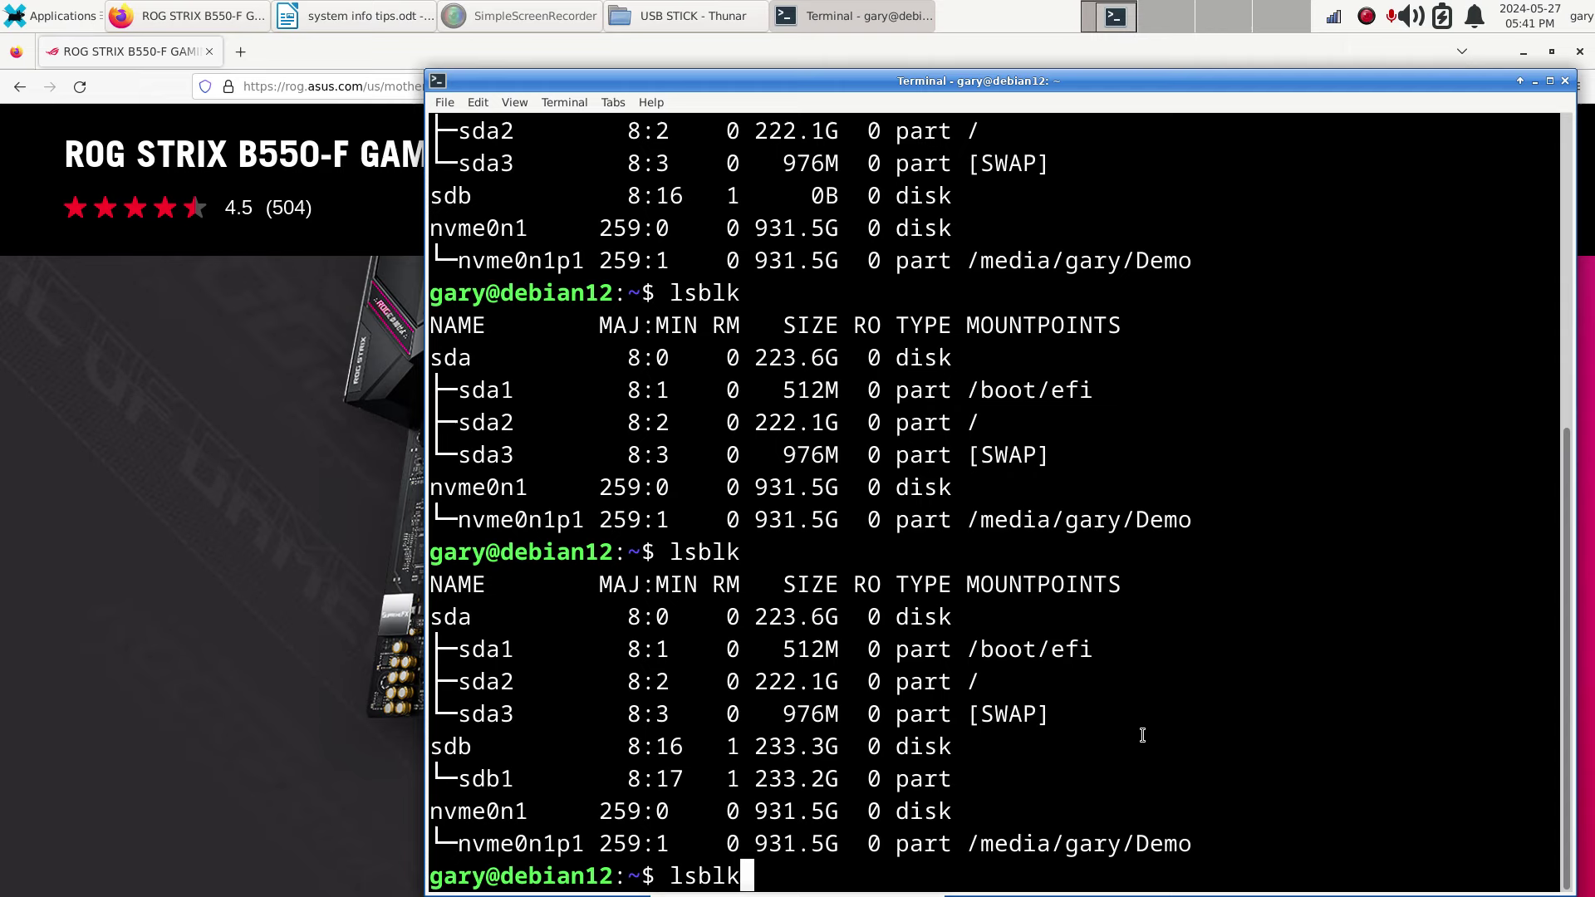
{"action": "key", "text": "Return"}
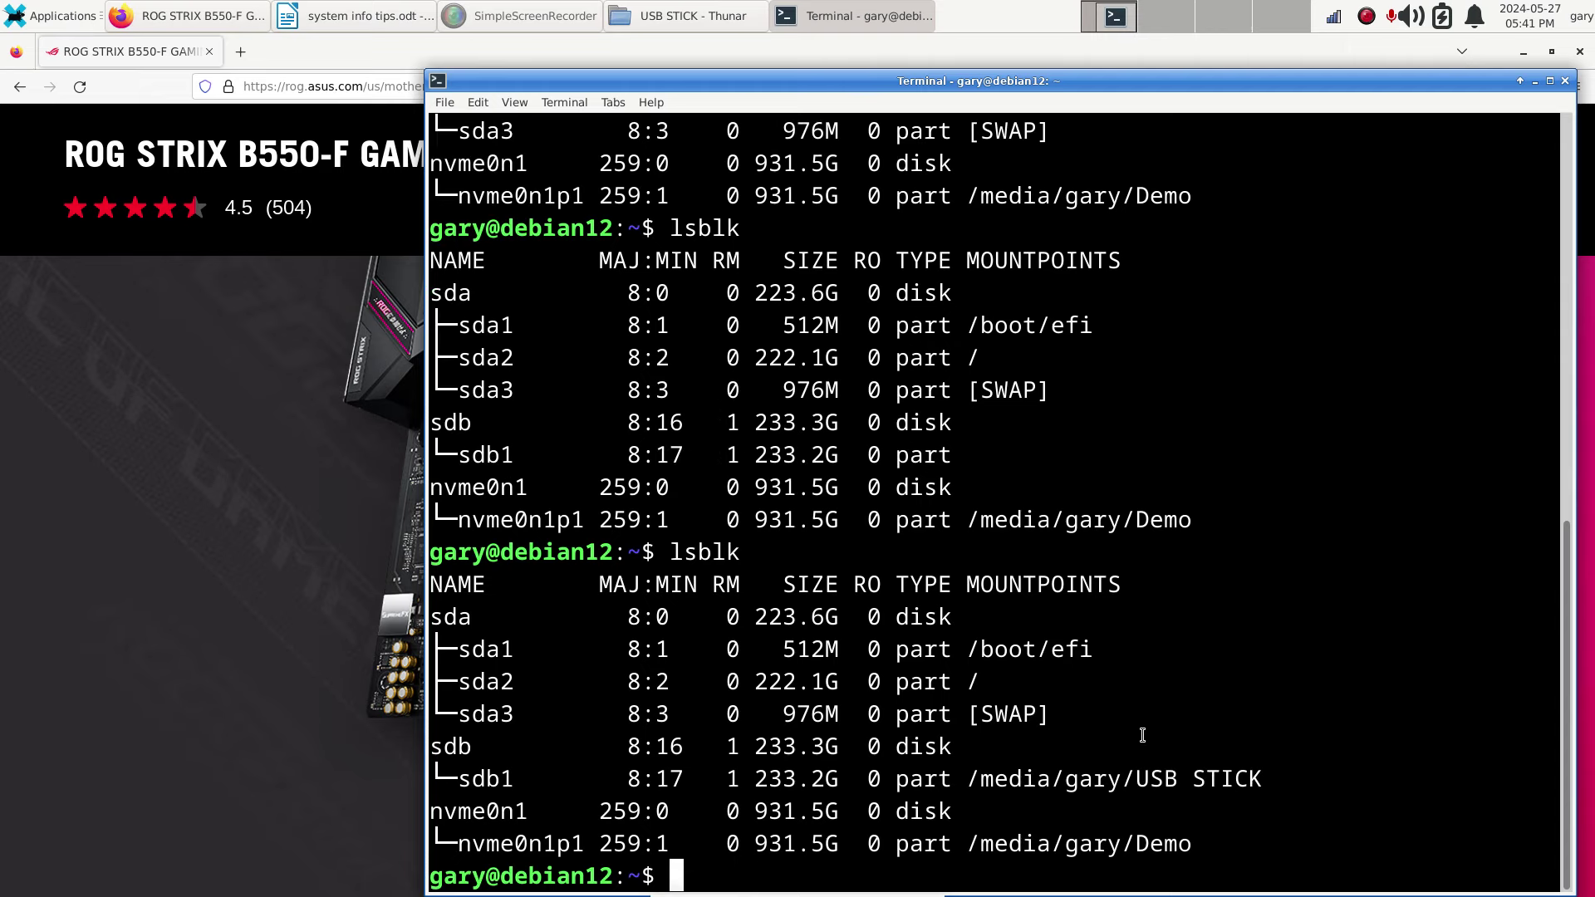
Compare the sdb1 rows of the last two lsblk outputs, highlighting the USB STICK mount point, the unmounted row and the latest command.
{"action": "left_click_drag", "start_coordinate": [967, 781], "coordinate": [1306, 789]}
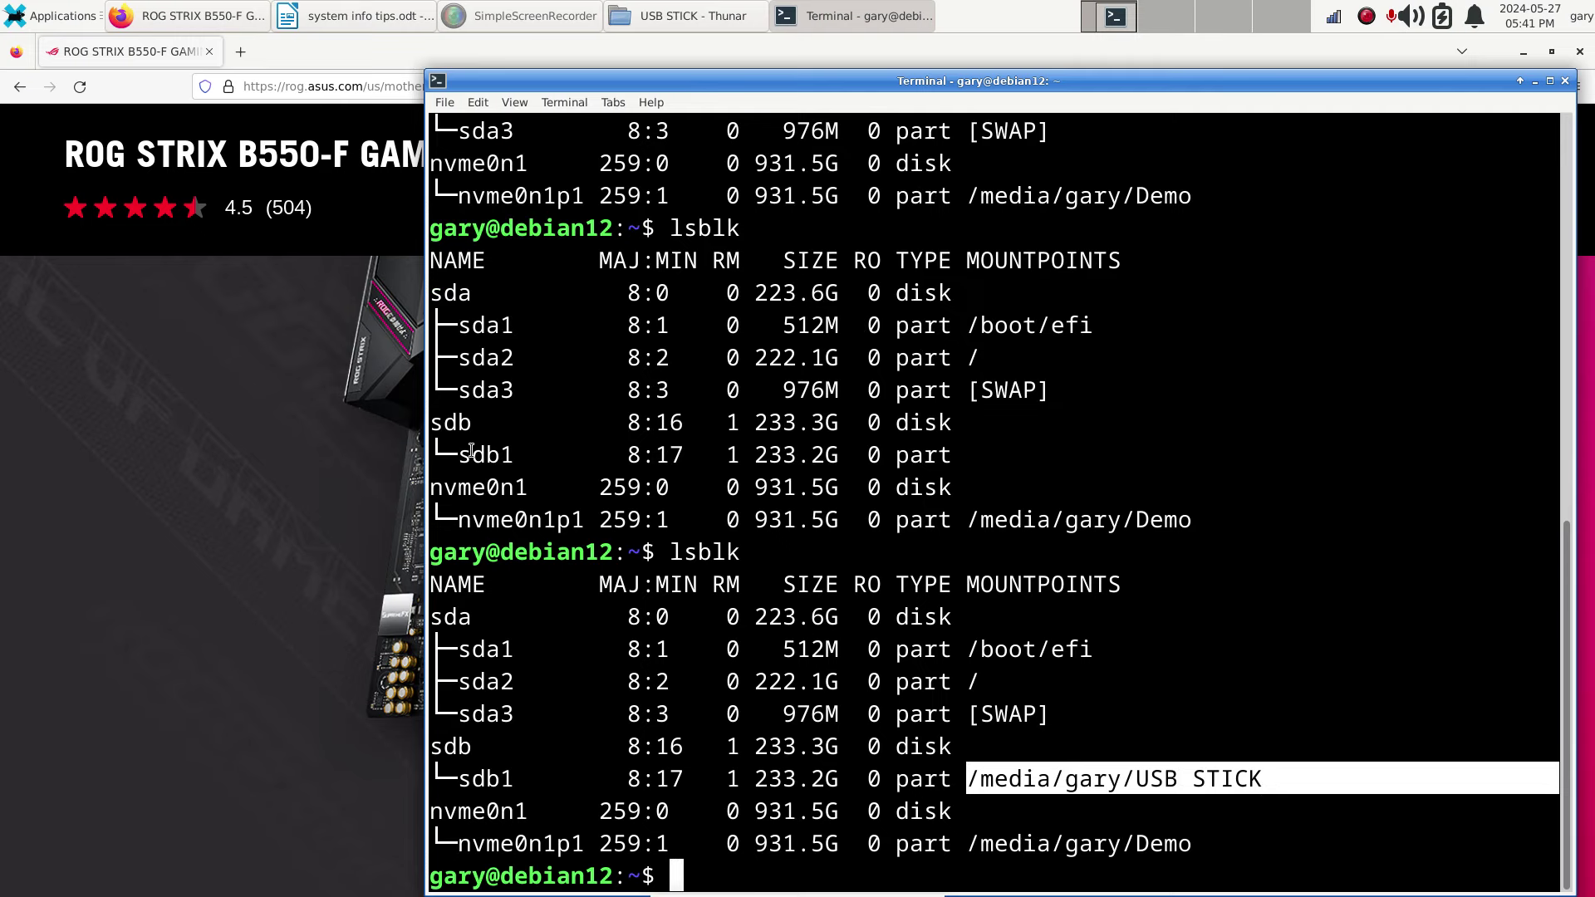
{"action": "left_click_drag", "start_coordinate": [459, 454], "coordinate": [1033, 455]}
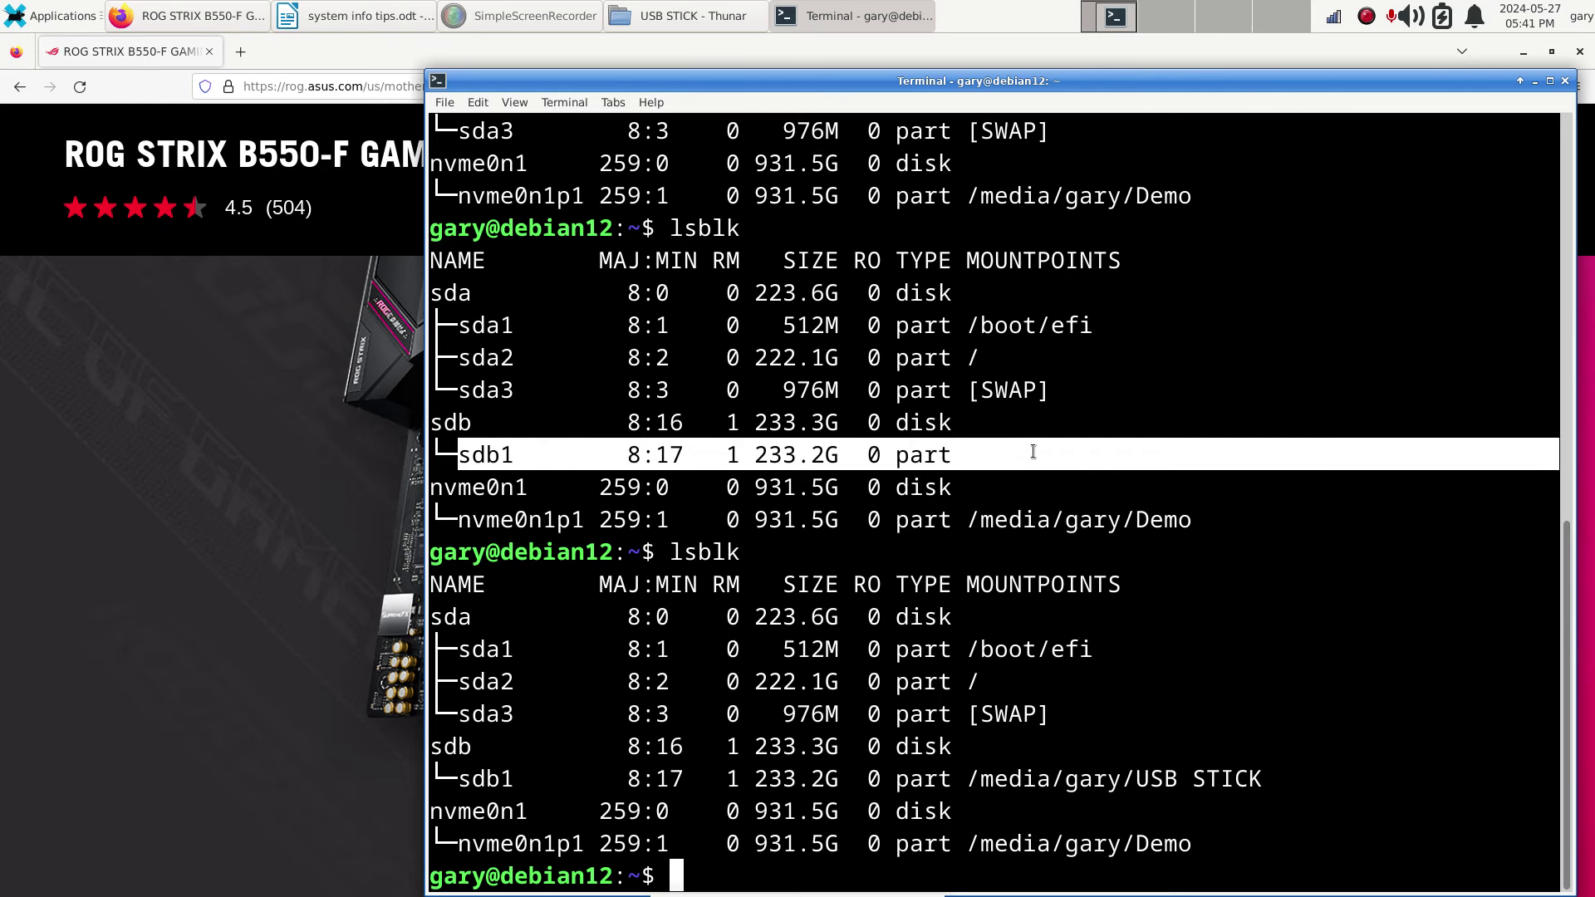
{"action": "left_click_drag", "start_coordinate": [967, 772], "coordinate": [1299, 766]}
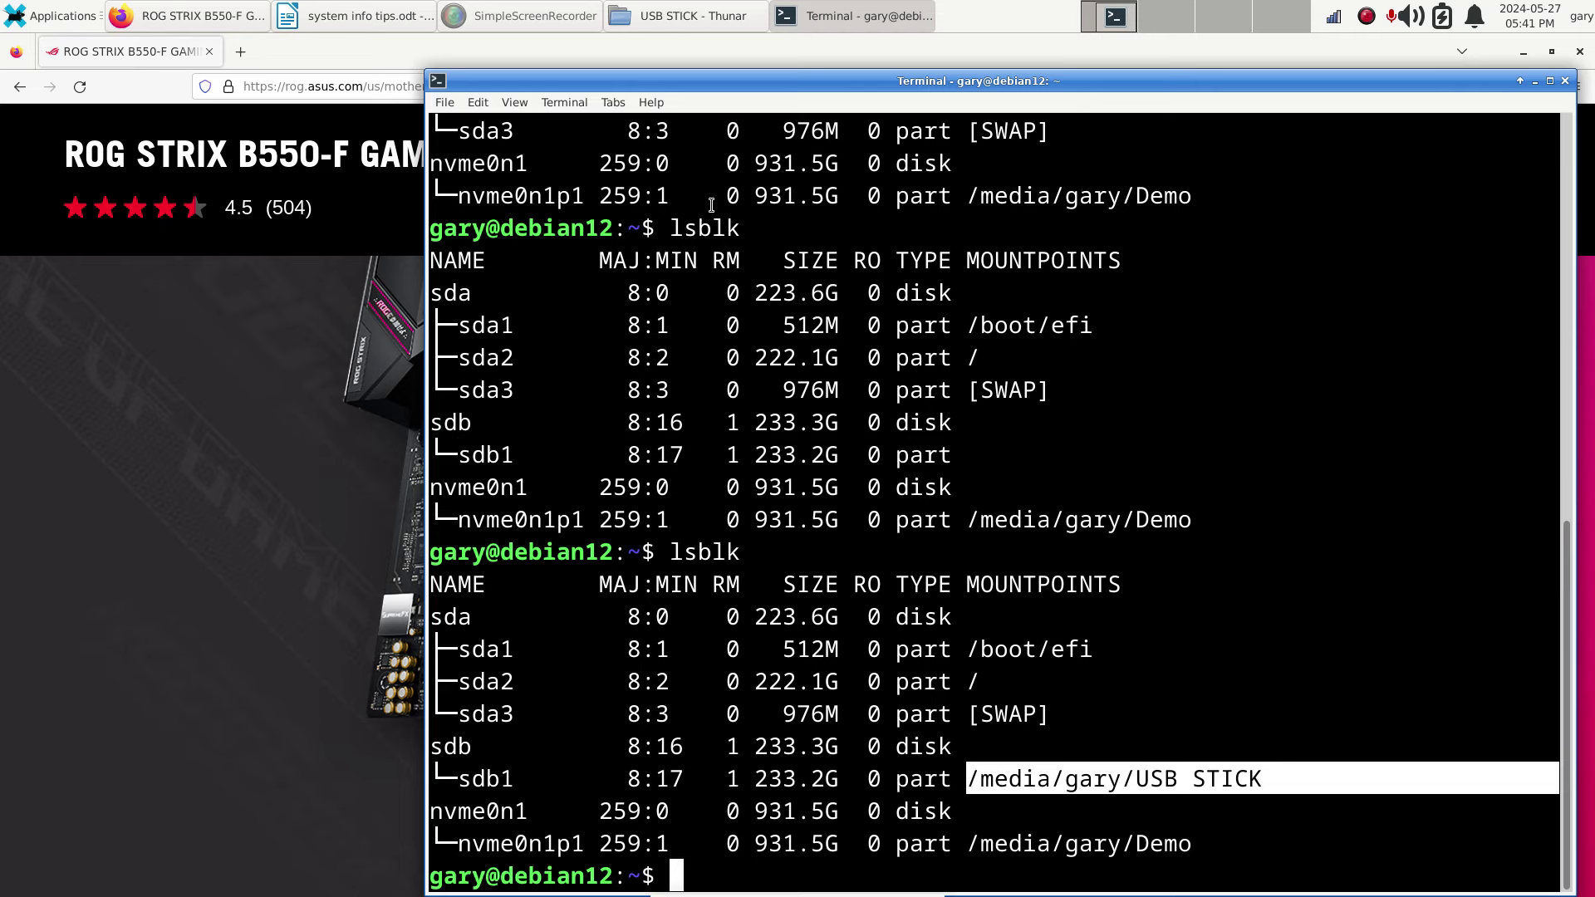
{"action": "left_click", "coordinate": [670, 550]}
{"action": "left_click_drag", "start_coordinate": [670, 550], "coordinate": [746, 551]}
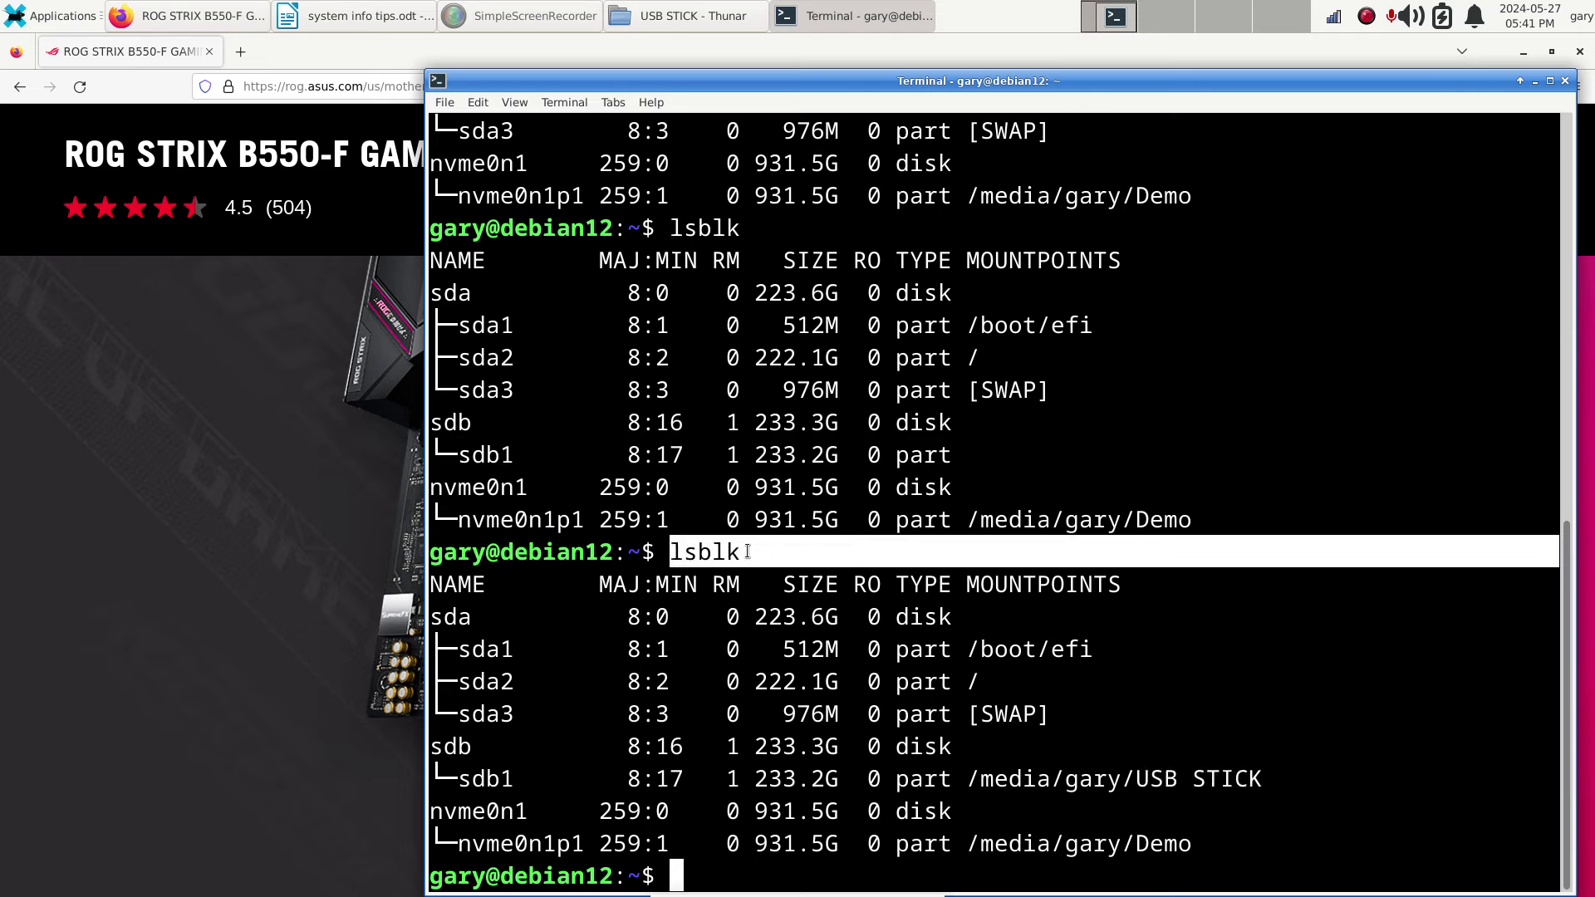
{"action": "left_click", "coordinate": [749, 552]}
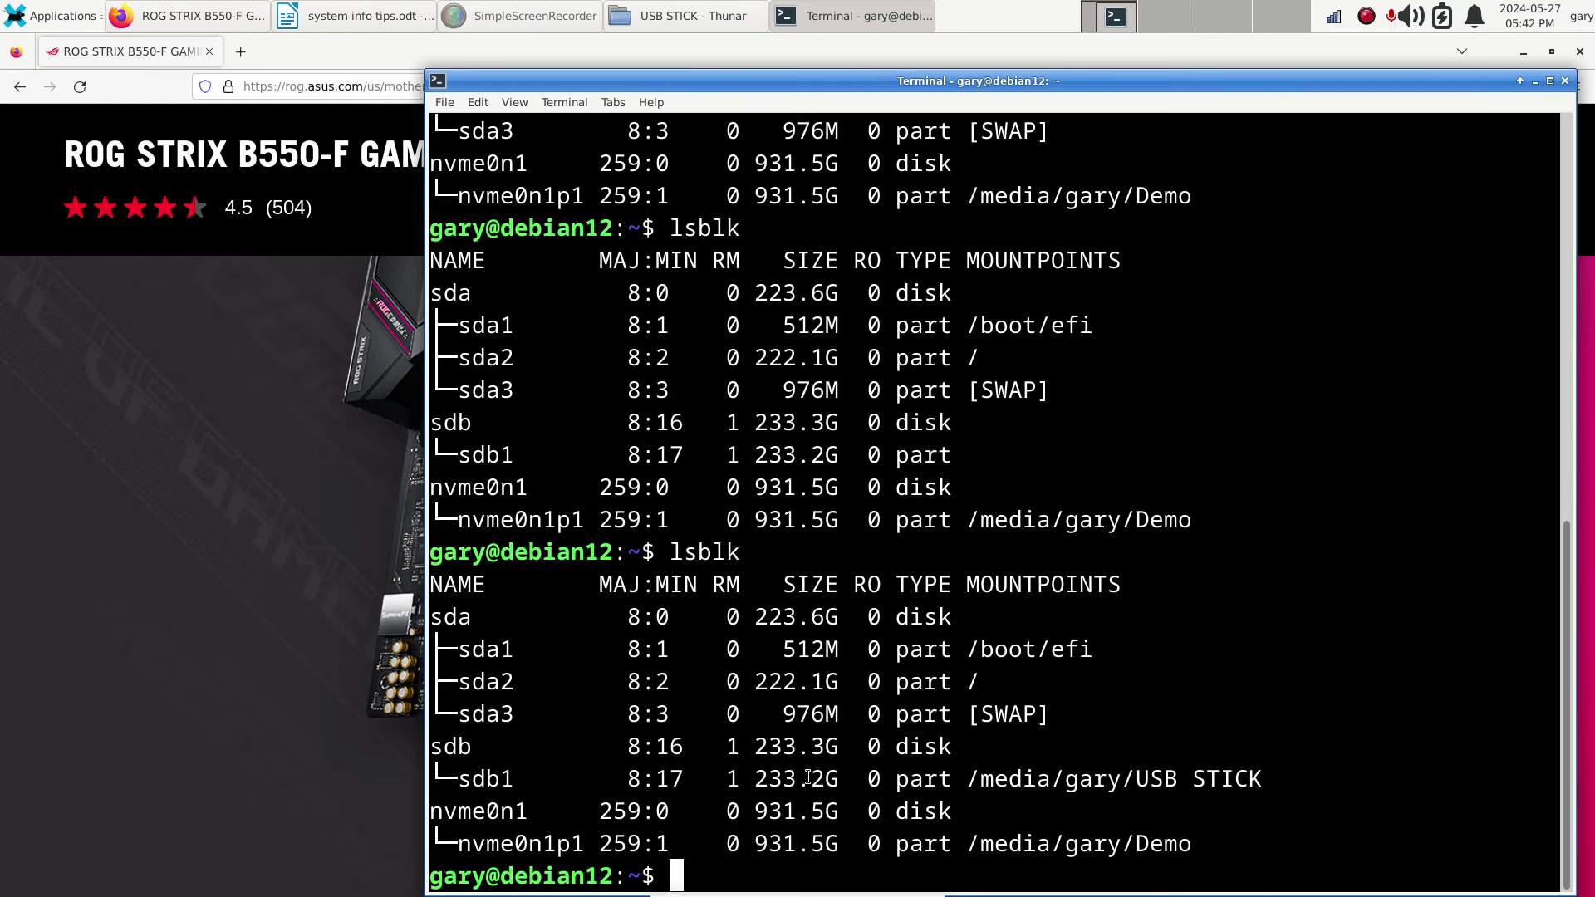
Clear the terminal, list the USB devices with lsusb and highlight the SanDisk Corp. Ultra entry.
{"action": "type", "text": "clear"}
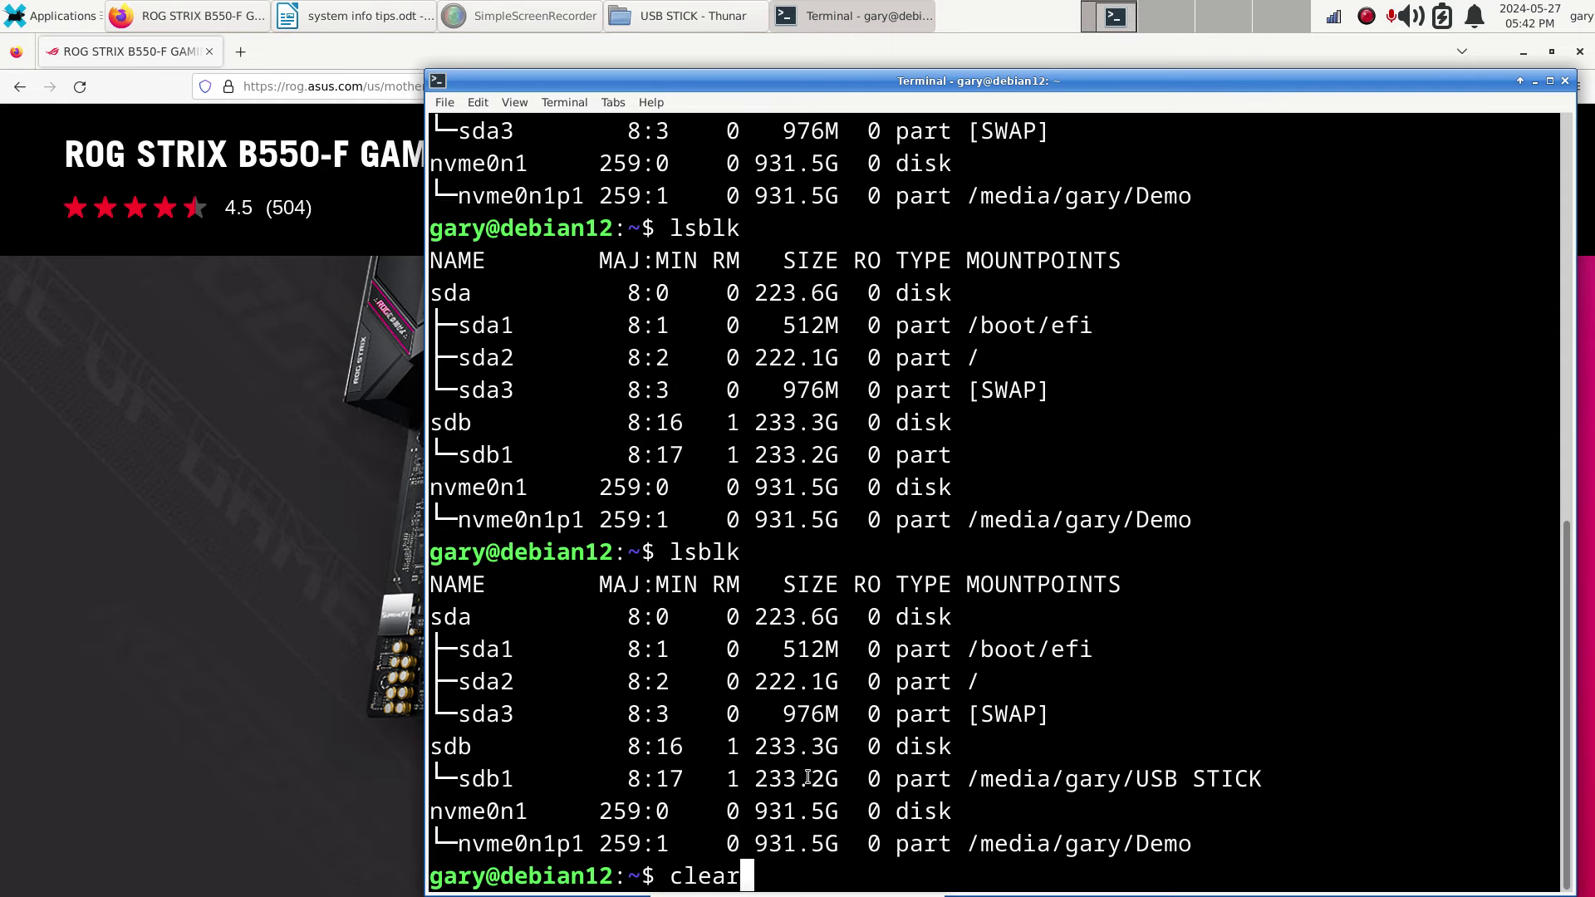
{"action": "key", "text": "Return"}
{"action": "type", "text": "l"}
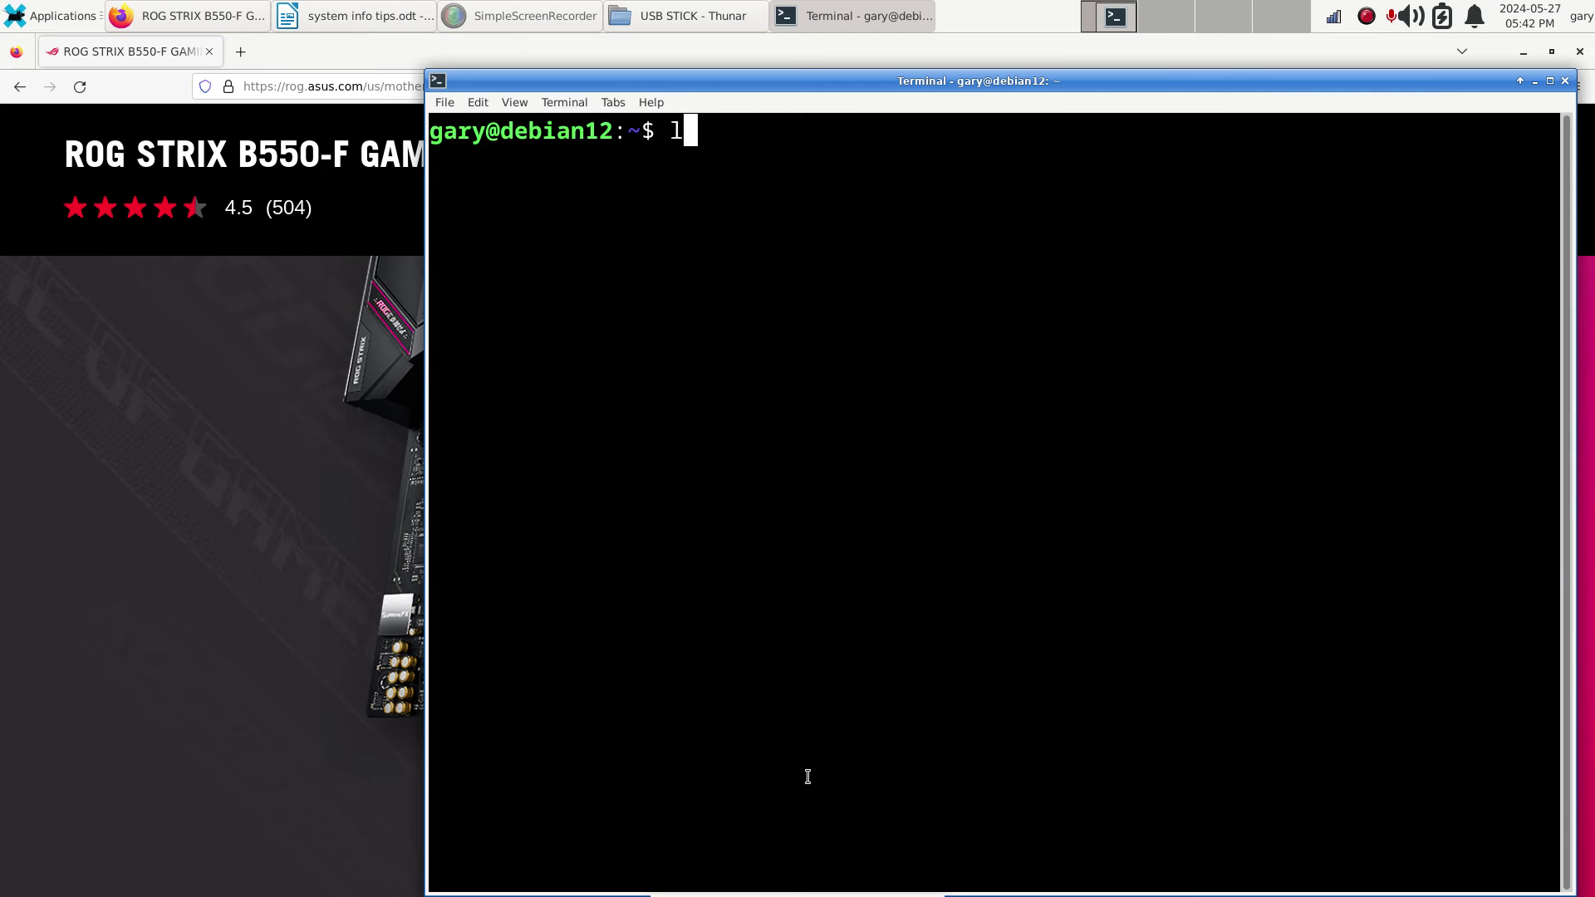
{"action": "type", "text": "susb"}
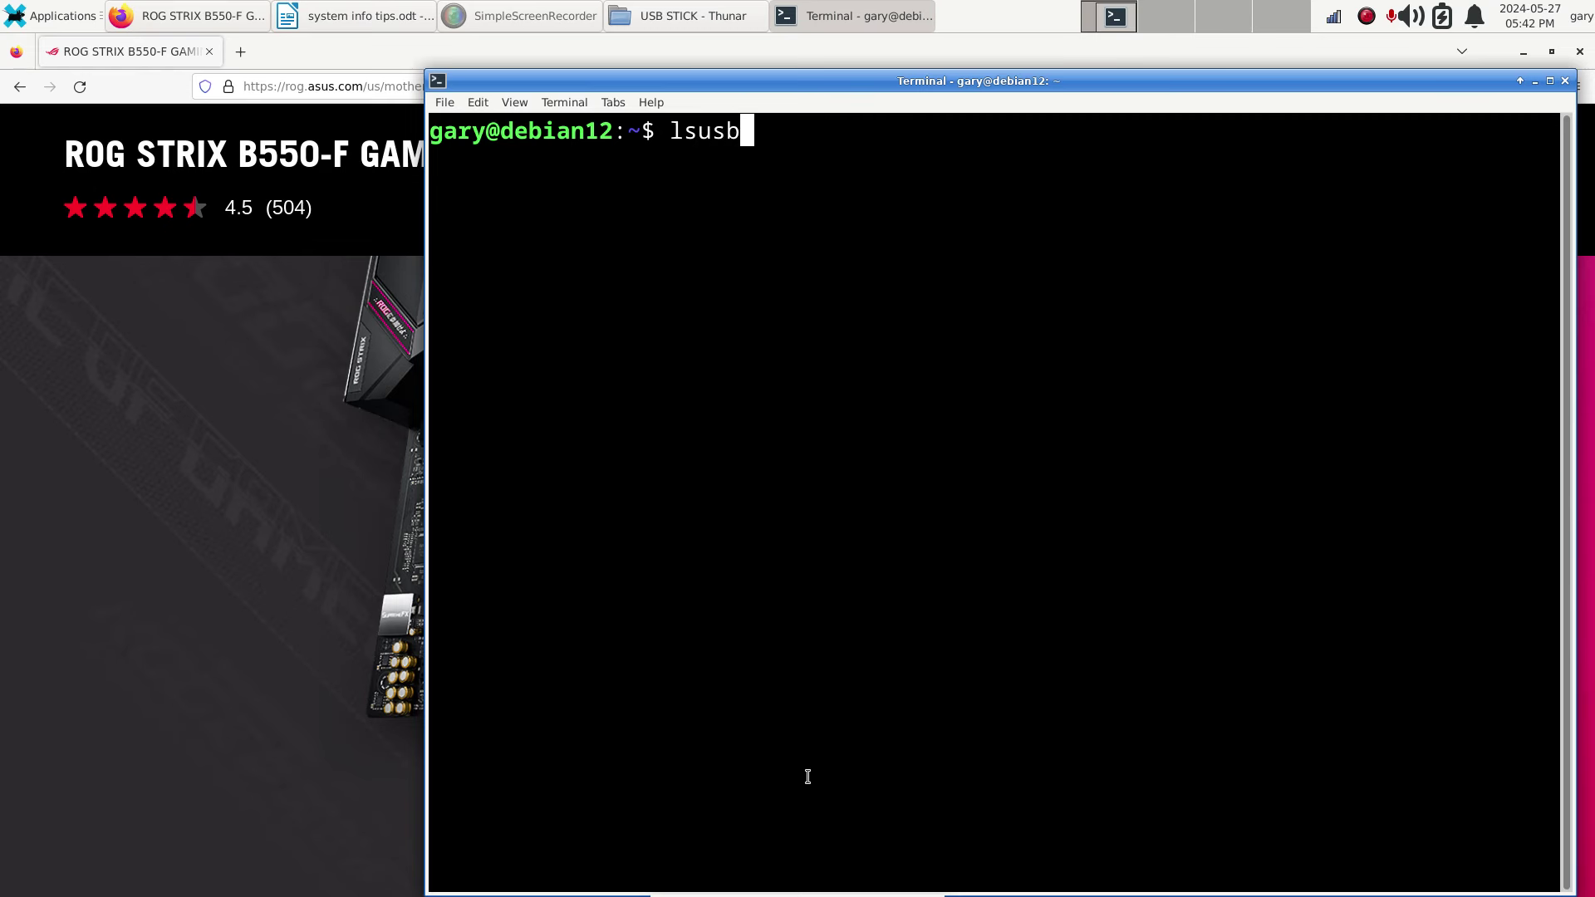
{"action": "key", "text": "Return"}
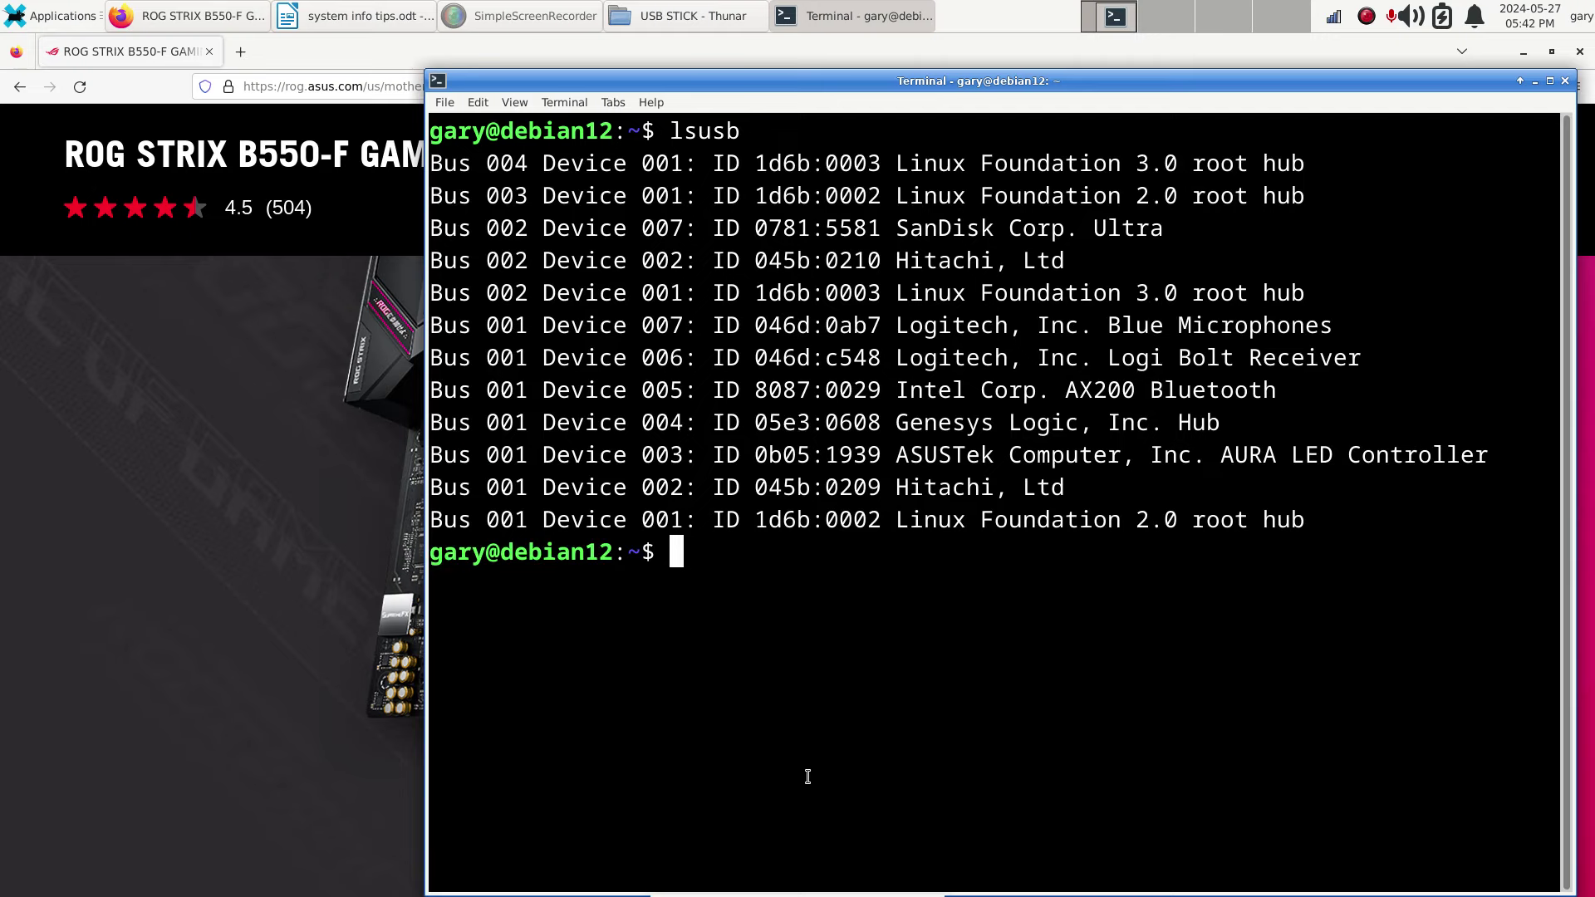
{"action": "left_click_drag", "start_coordinate": [897, 229], "coordinate": [1179, 224]}
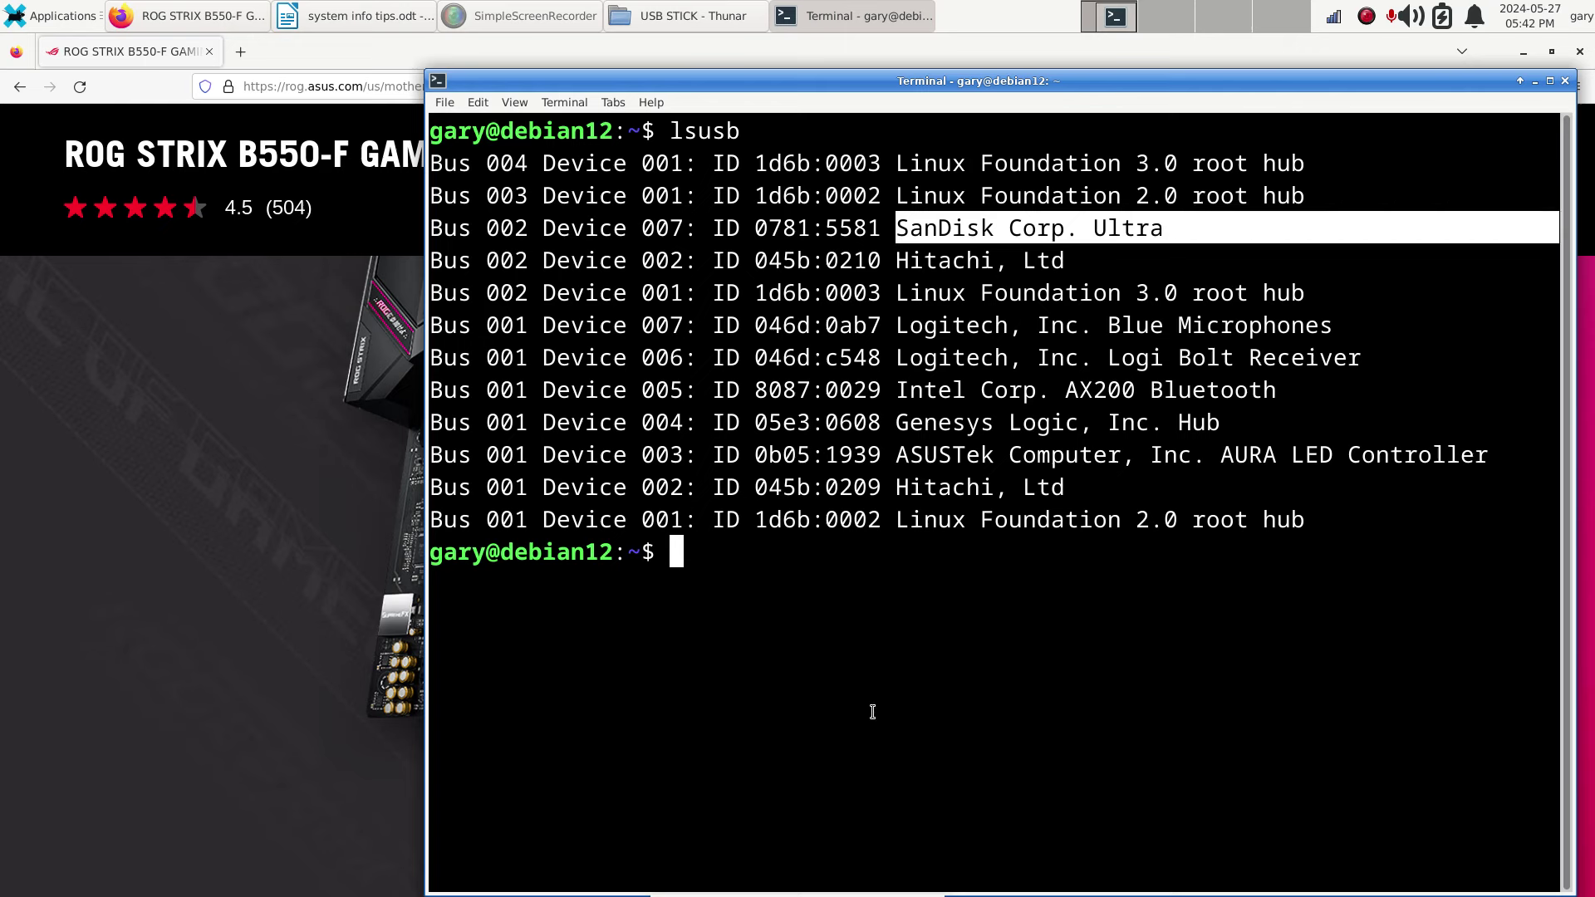
Rerun lsusb with the USB stick unplugged, clear the terminal and list the USB devices once more.
{"action": "key", "text": "Up"}
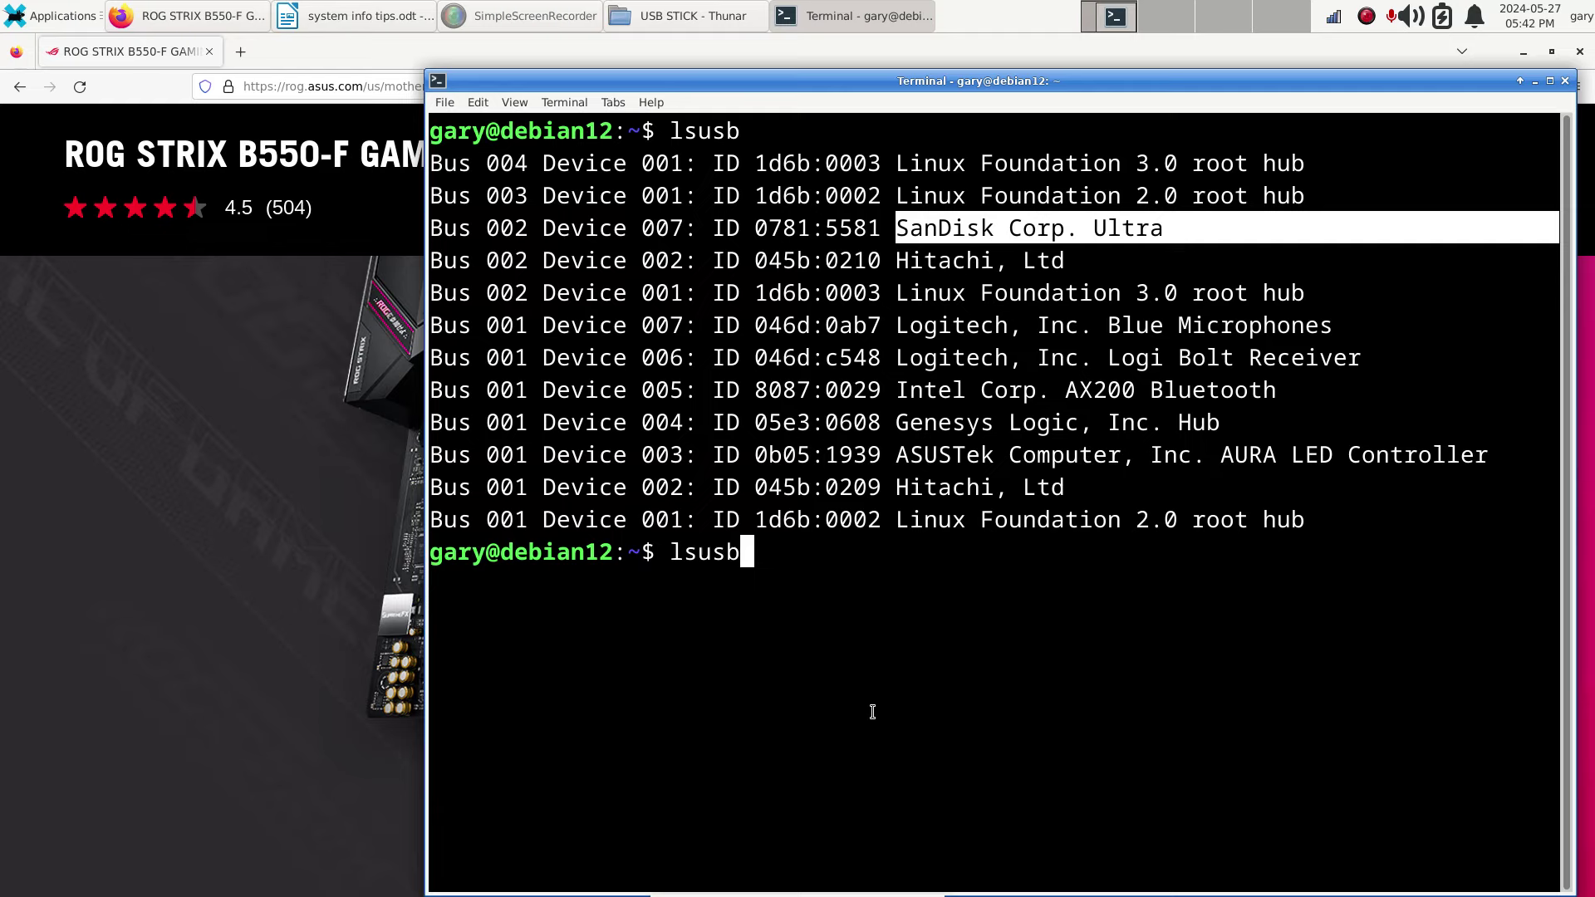
{"action": "key", "text": "Return"}
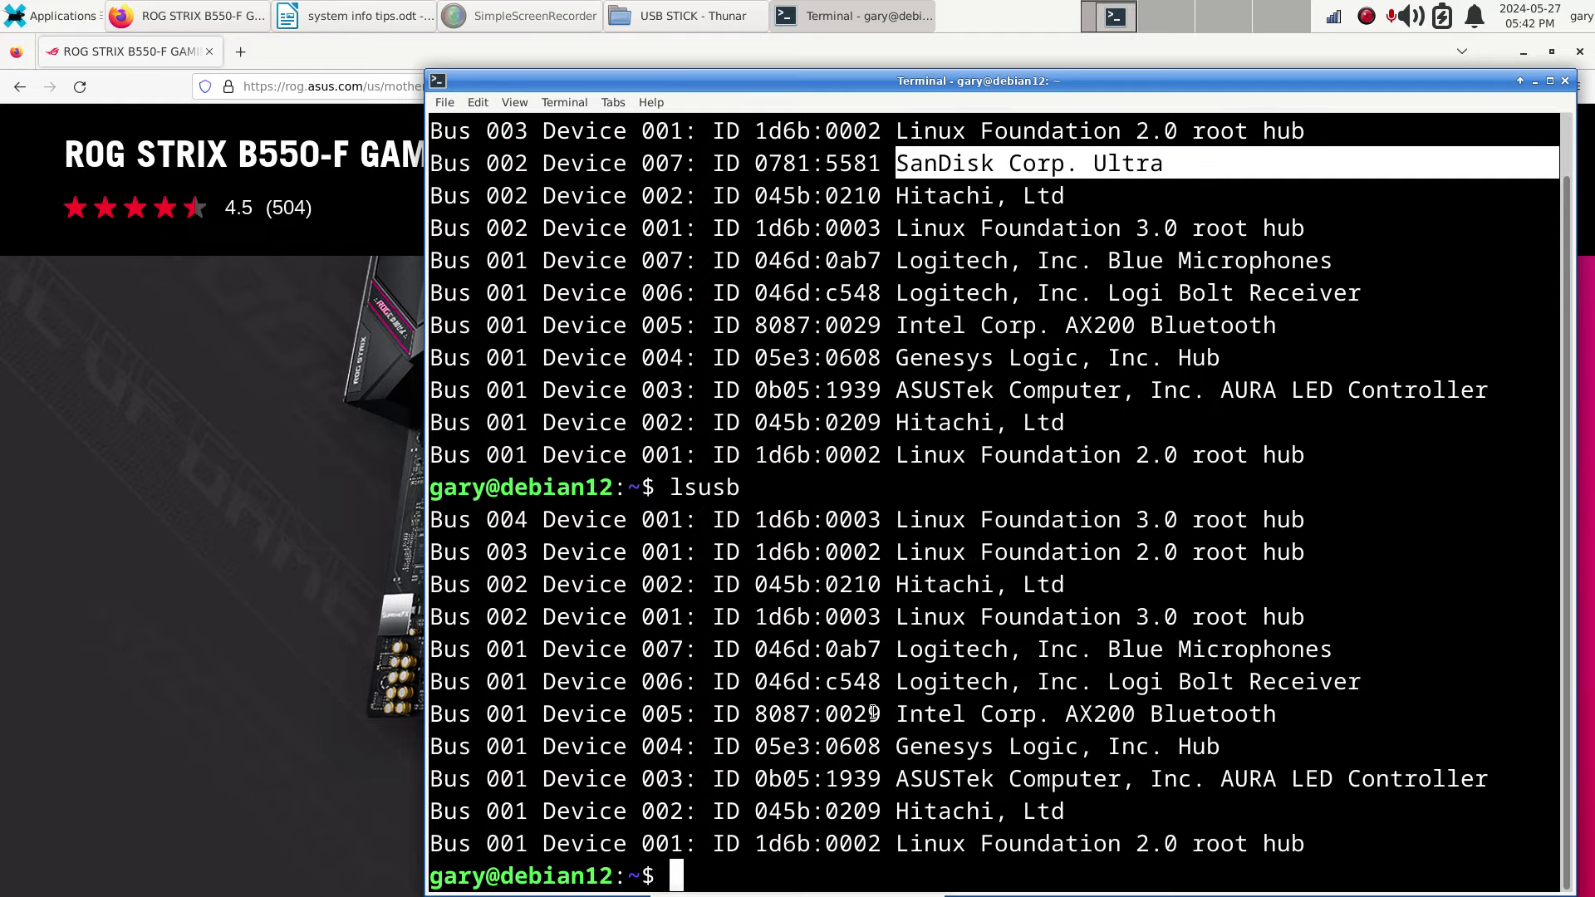
{"action": "type", "text": "clear"}
{"action": "key", "text": "Return"}
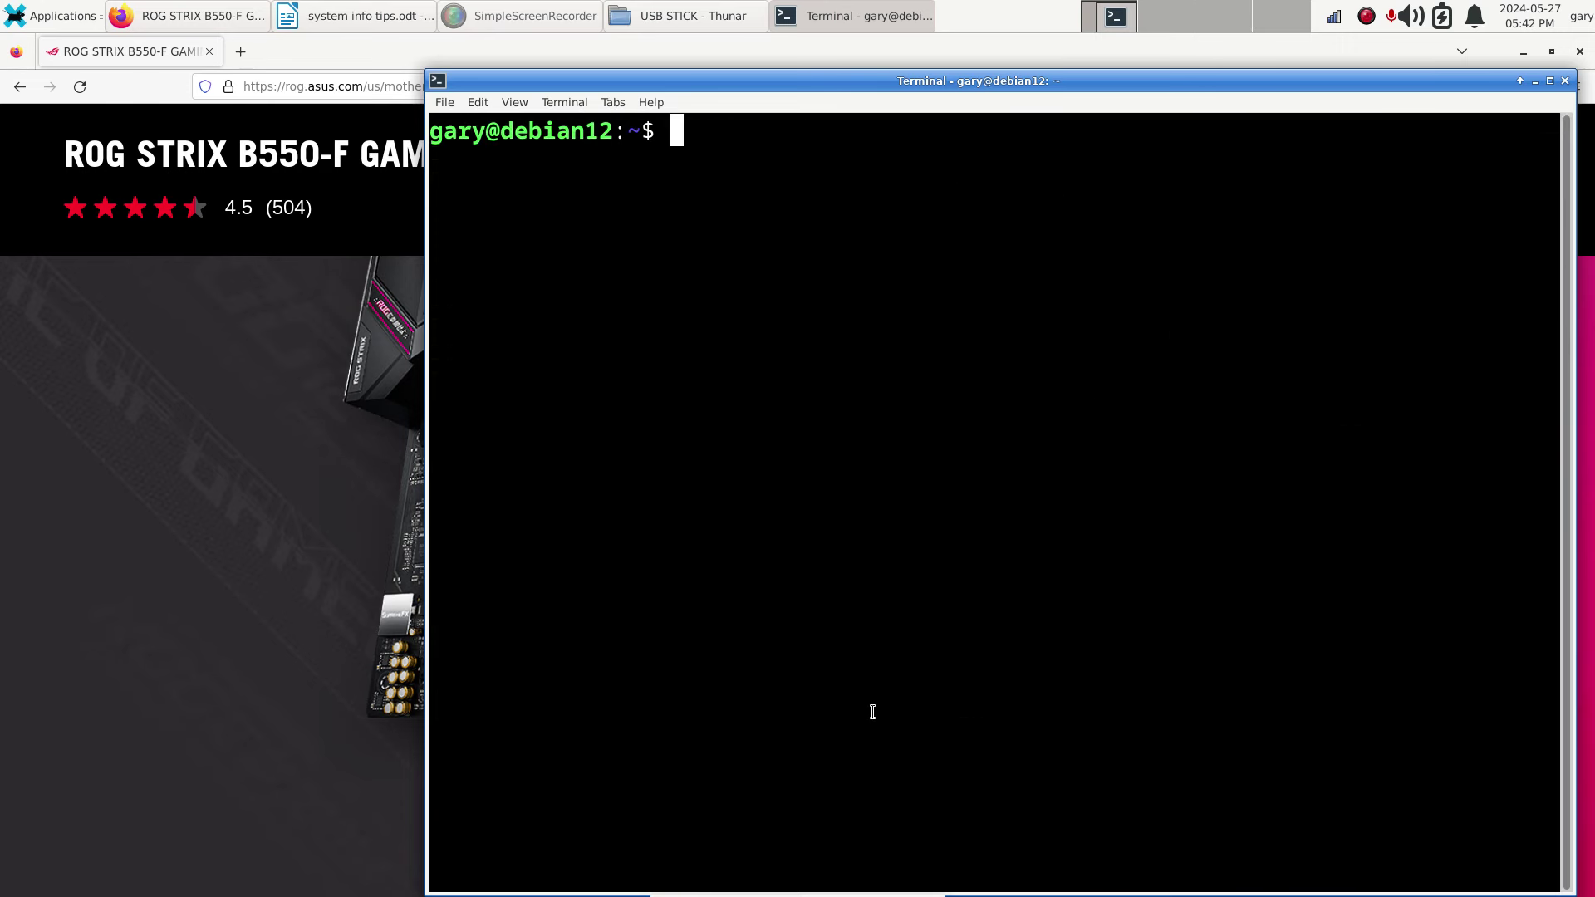
{"action": "key", "text": "Up"}
{"action": "key", "text": "Up"}
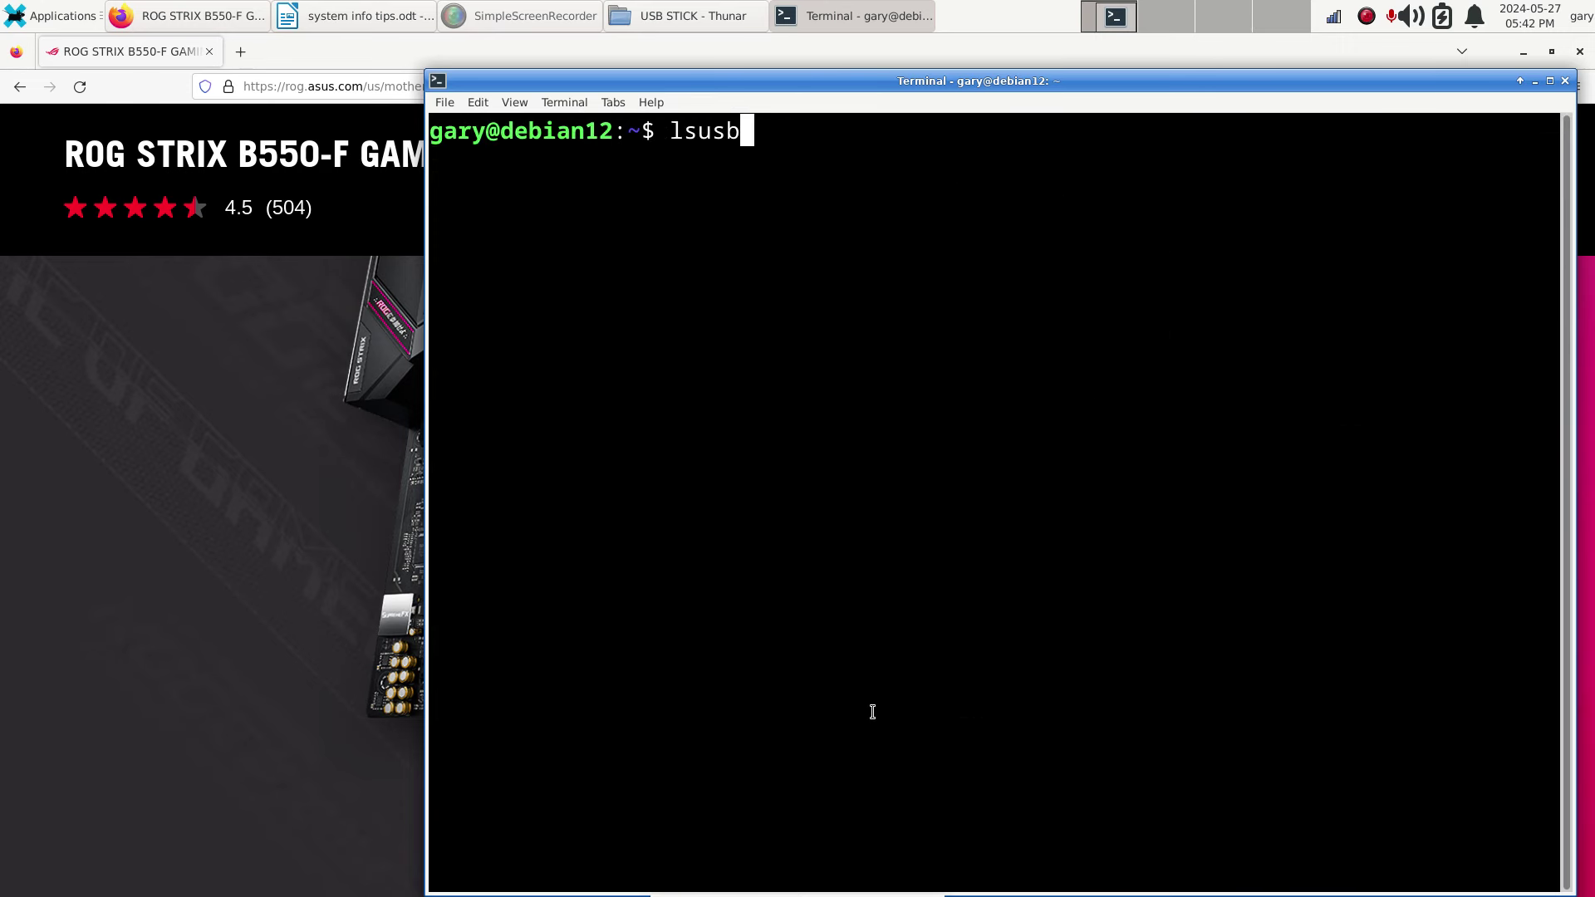
{"action": "key", "text": "Return"}
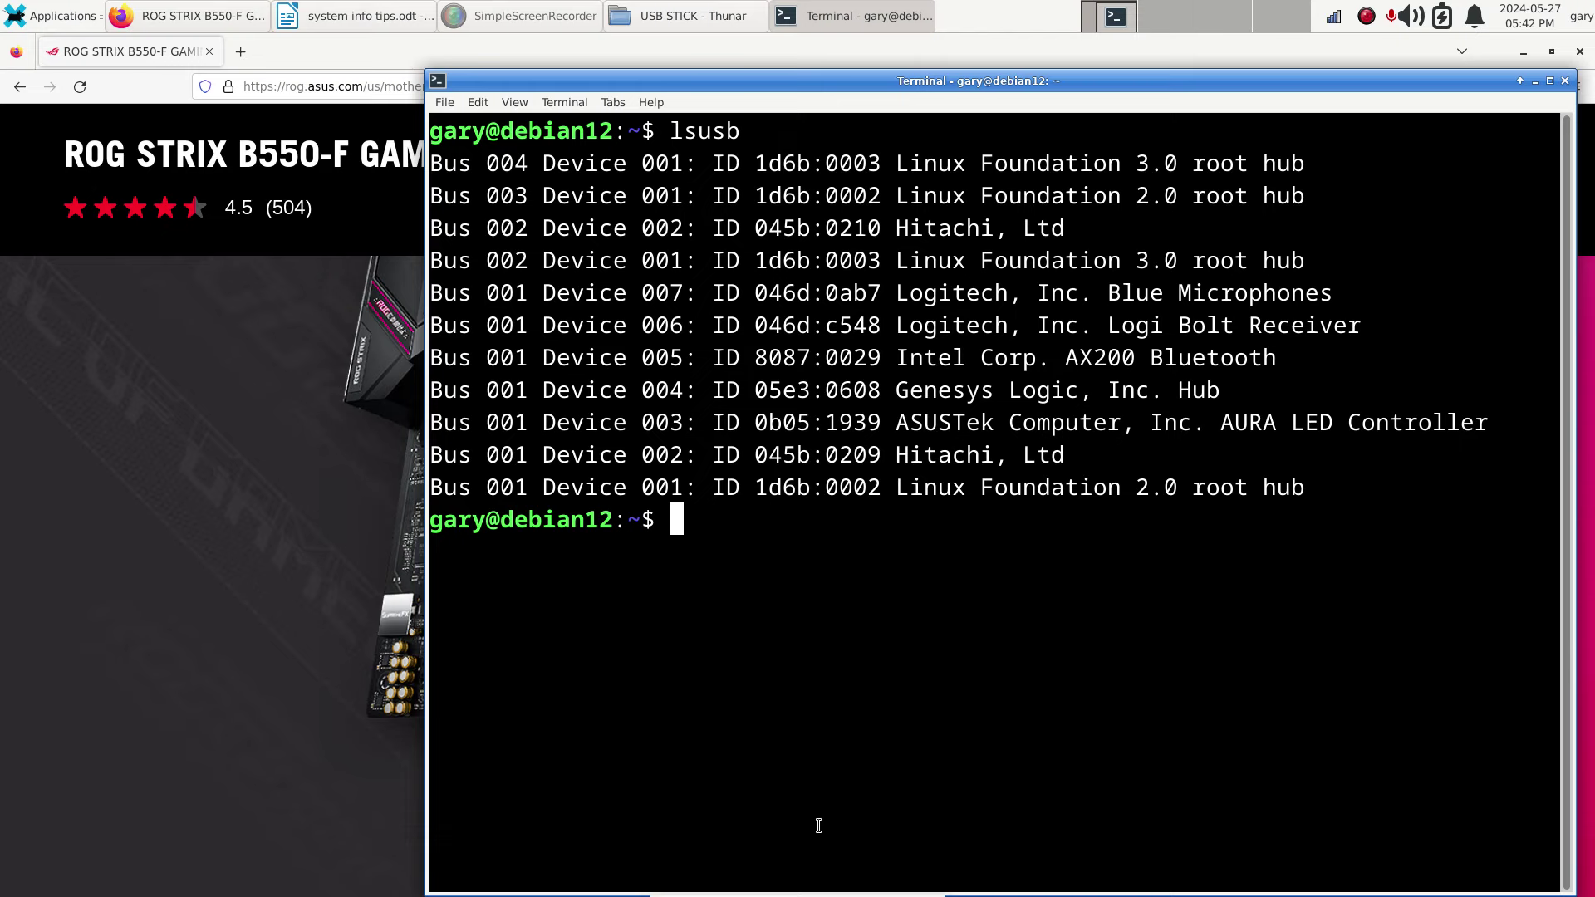
Run lsusb with the USB stick plugged back in and highlight the SanDisk entry's name, bus, device and ID.
{"action": "key", "text": "Up"}
{"action": "key", "text": "Return"}
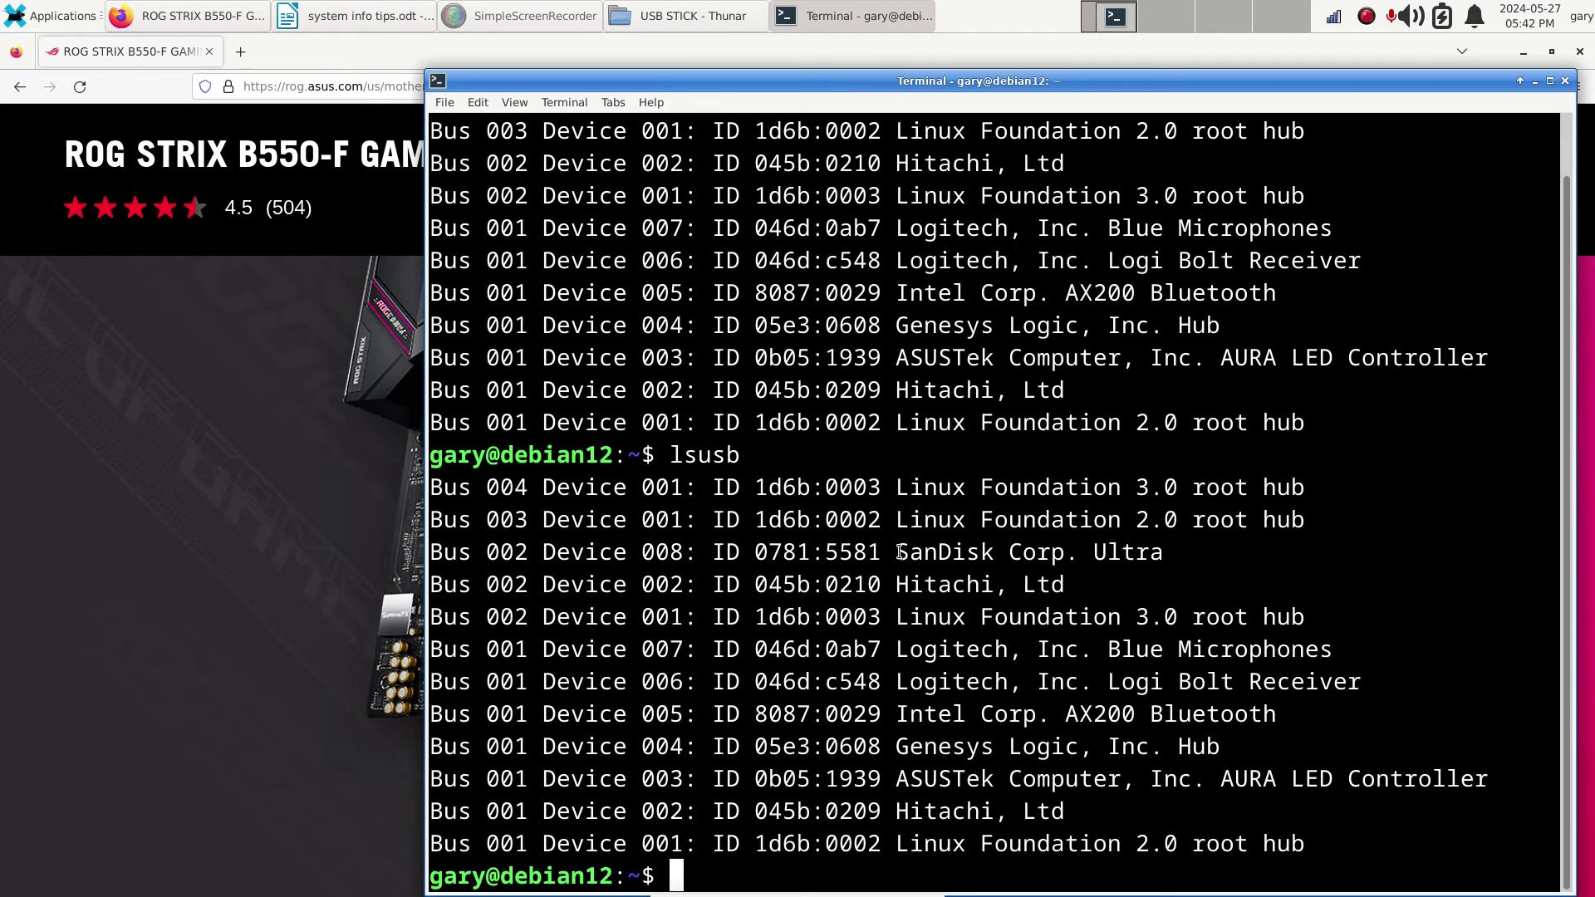
{"action": "left_click_drag", "start_coordinate": [897, 552], "coordinate": [1163, 549]}
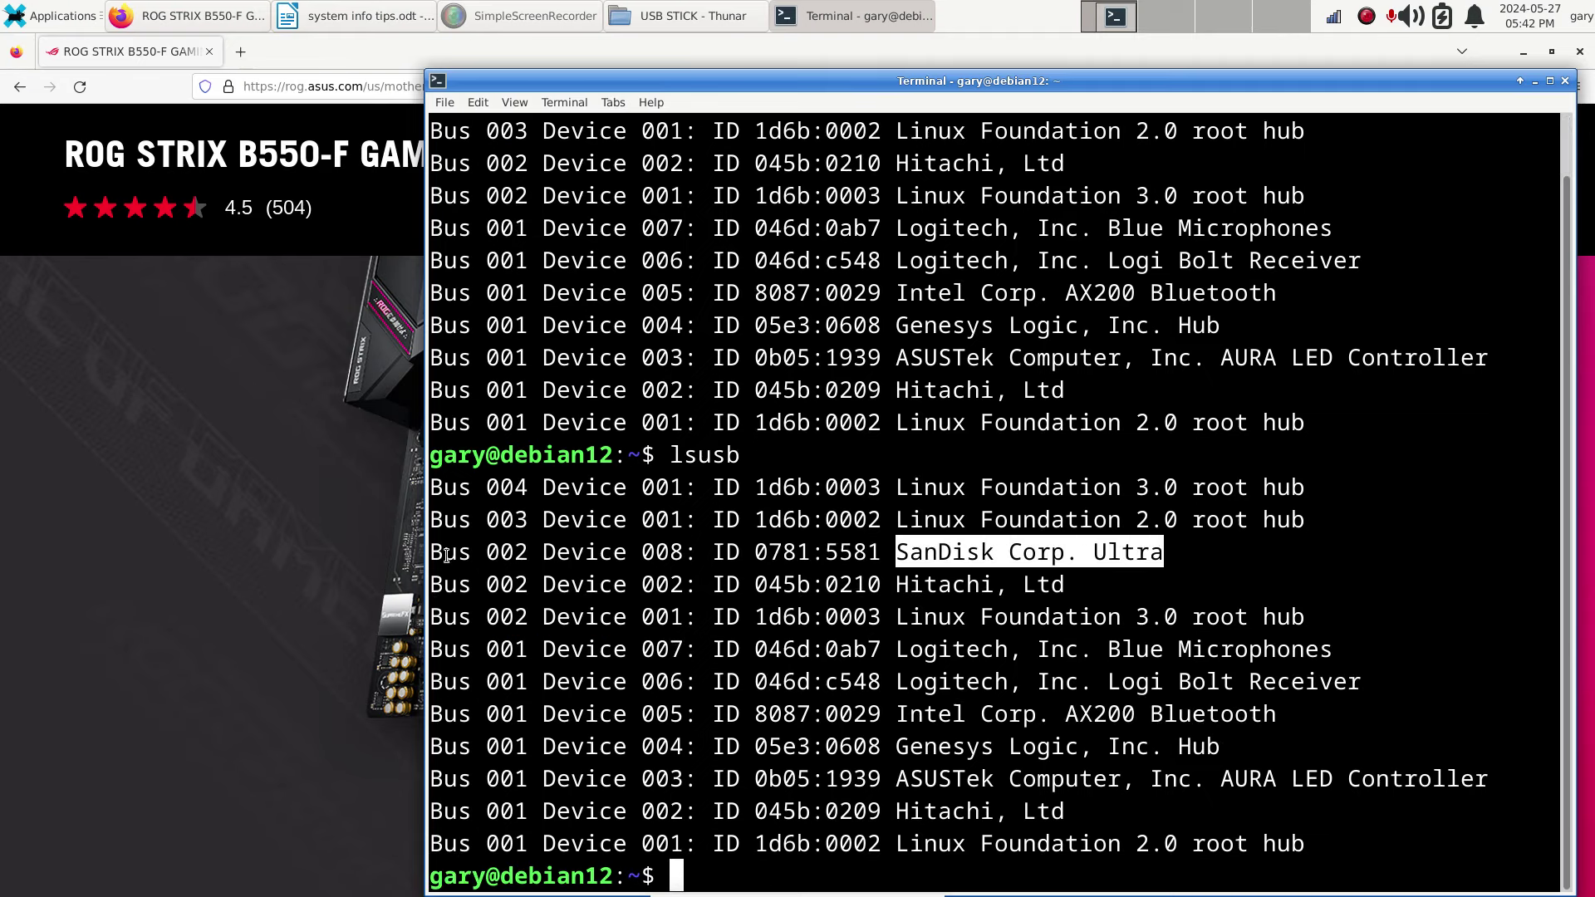
{"action": "left_click_drag", "start_coordinate": [434, 551], "coordinate": [907, 551]}
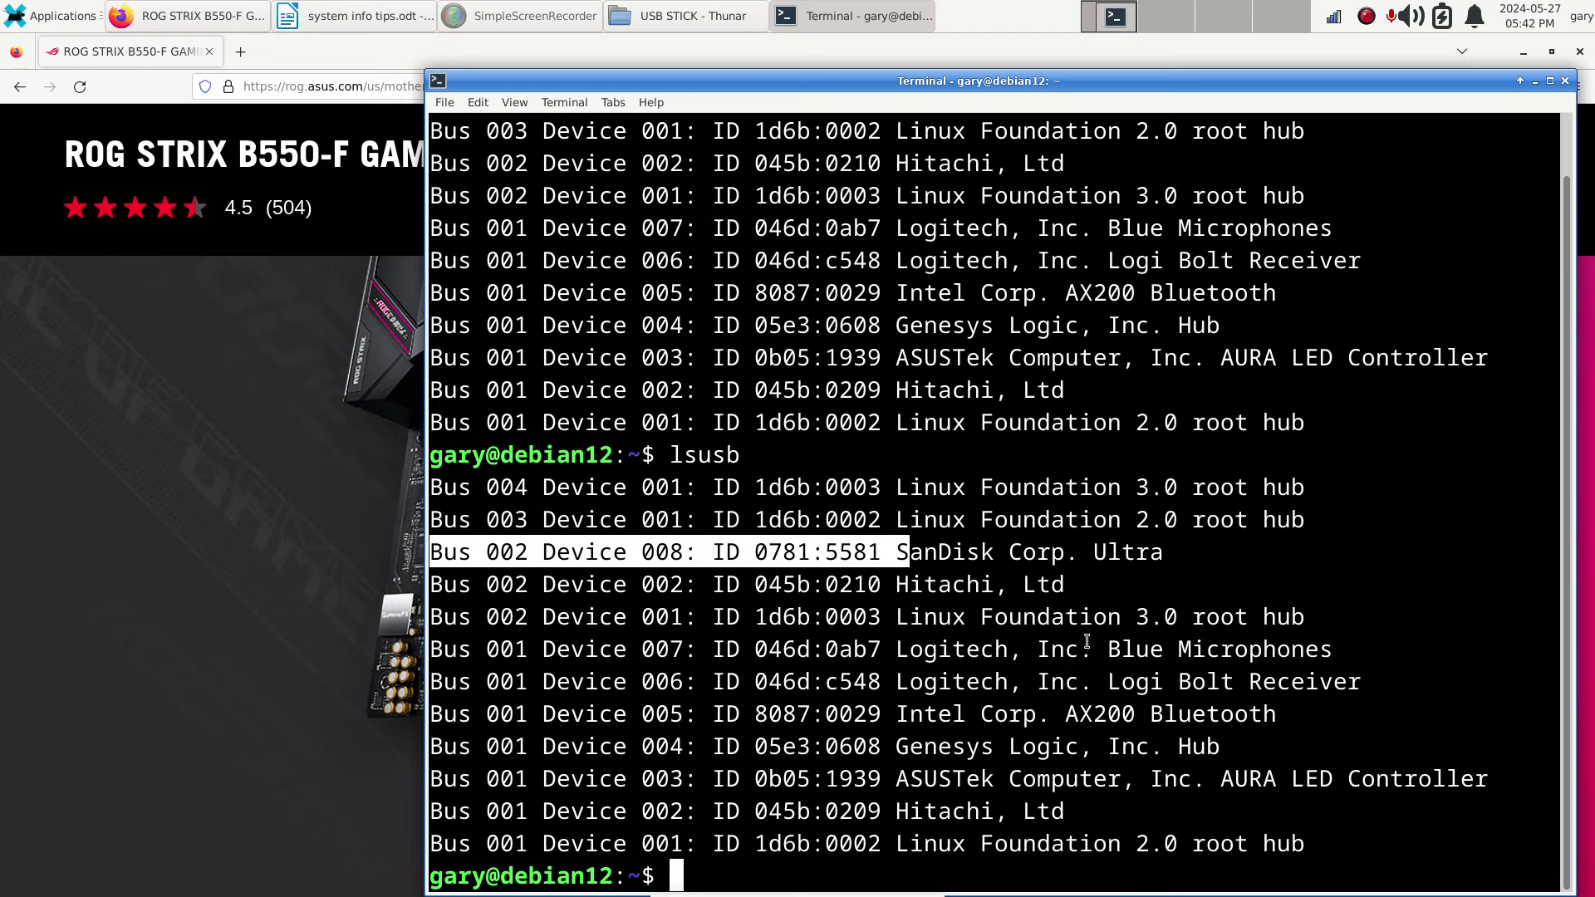
Highlight the Logitech Blue Microphones and Logi Bolt Receiver entries in the latest lsusb output.
{"action": "left_click_drag", "start_coordinate": [894, 649], "coordinate": [1373, 639]}
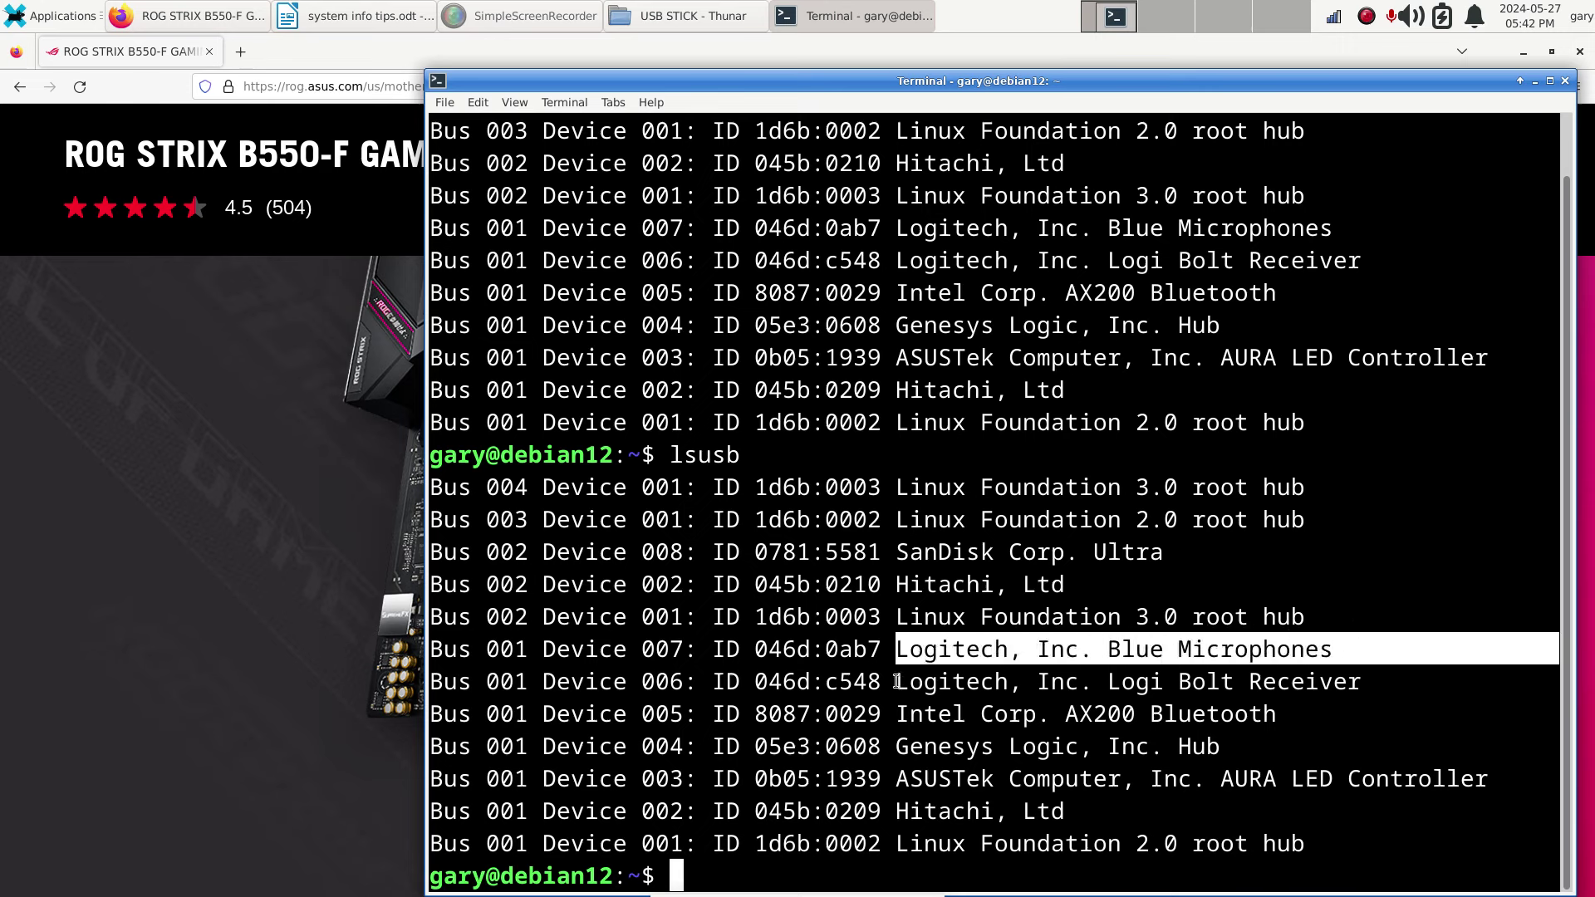
{"action": "left_click_drag", "start_coordinate": [897, 681], "coordinate": [1353, 684]}
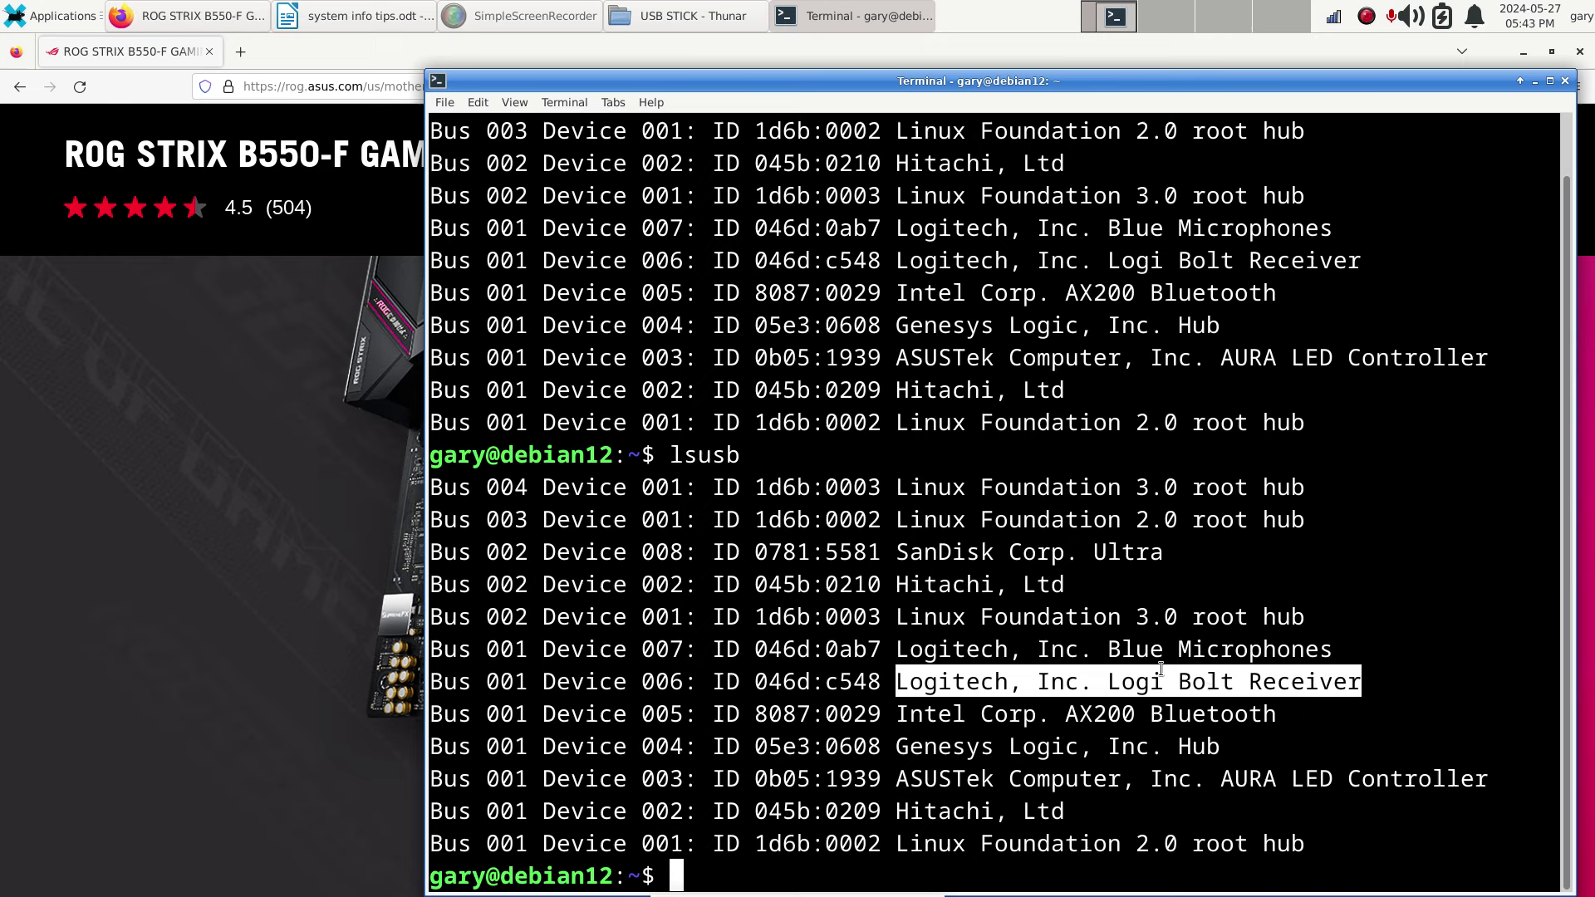
{"action": "left_click", "coordinate": [1104, 683]}
{"action": "left_click_drag", "start_coordinate": [1104, 684], "coordinate": [1362, 676]}
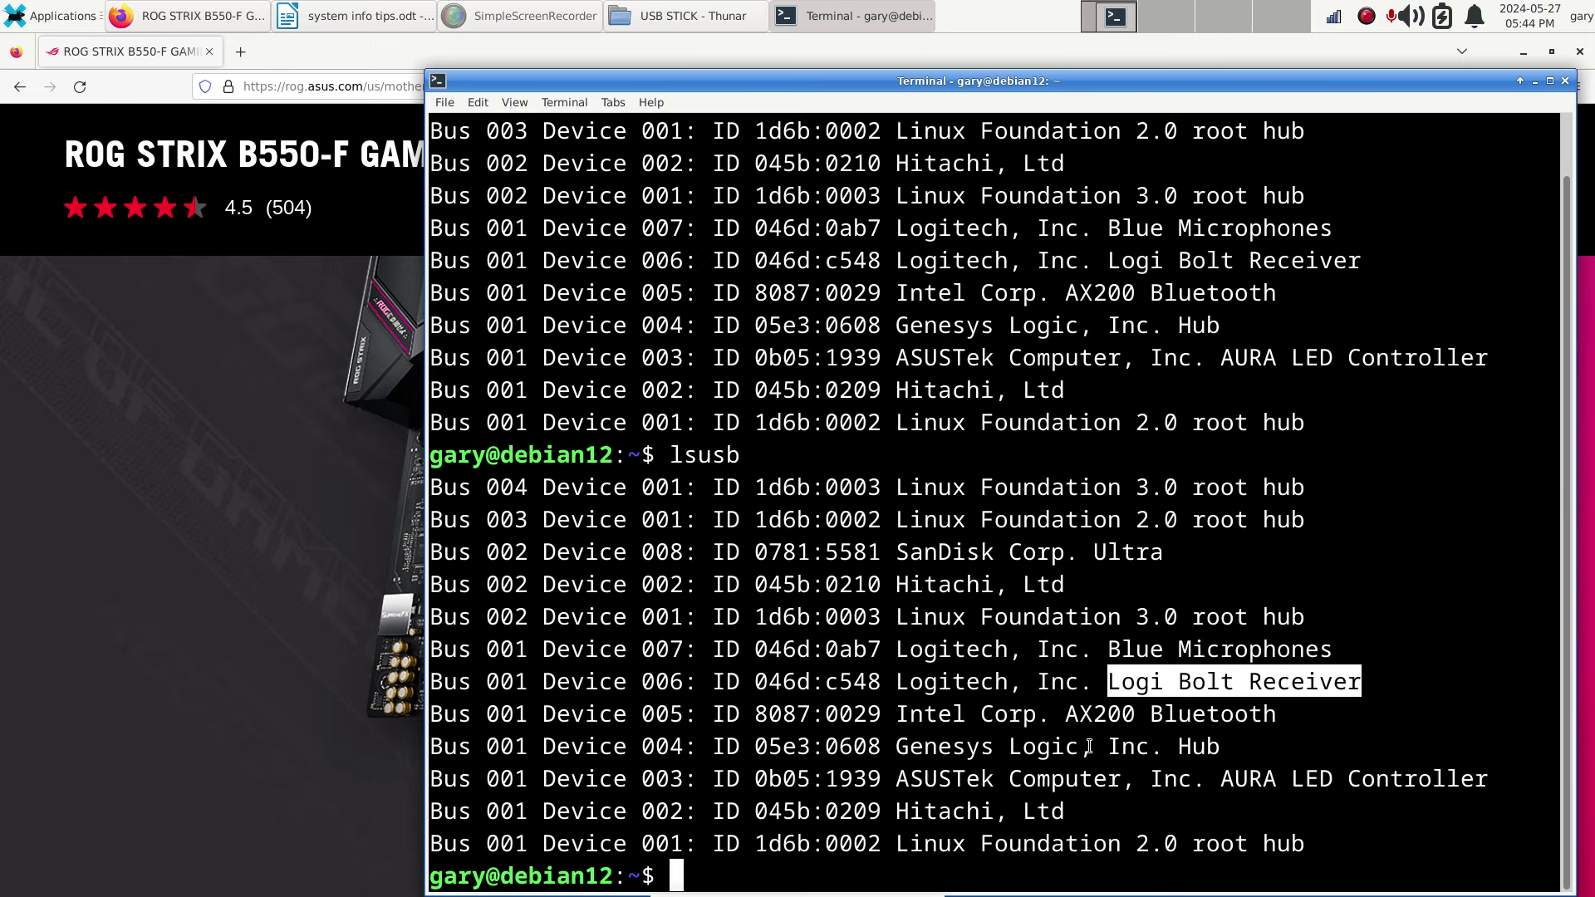
Highlight the Intel Corp. AX200 Bluetooth entry and the ASUSTek AURA LED Controller entry in the latest lsusb output.
{"action": "left_click", "coordinate": [897, 713]}
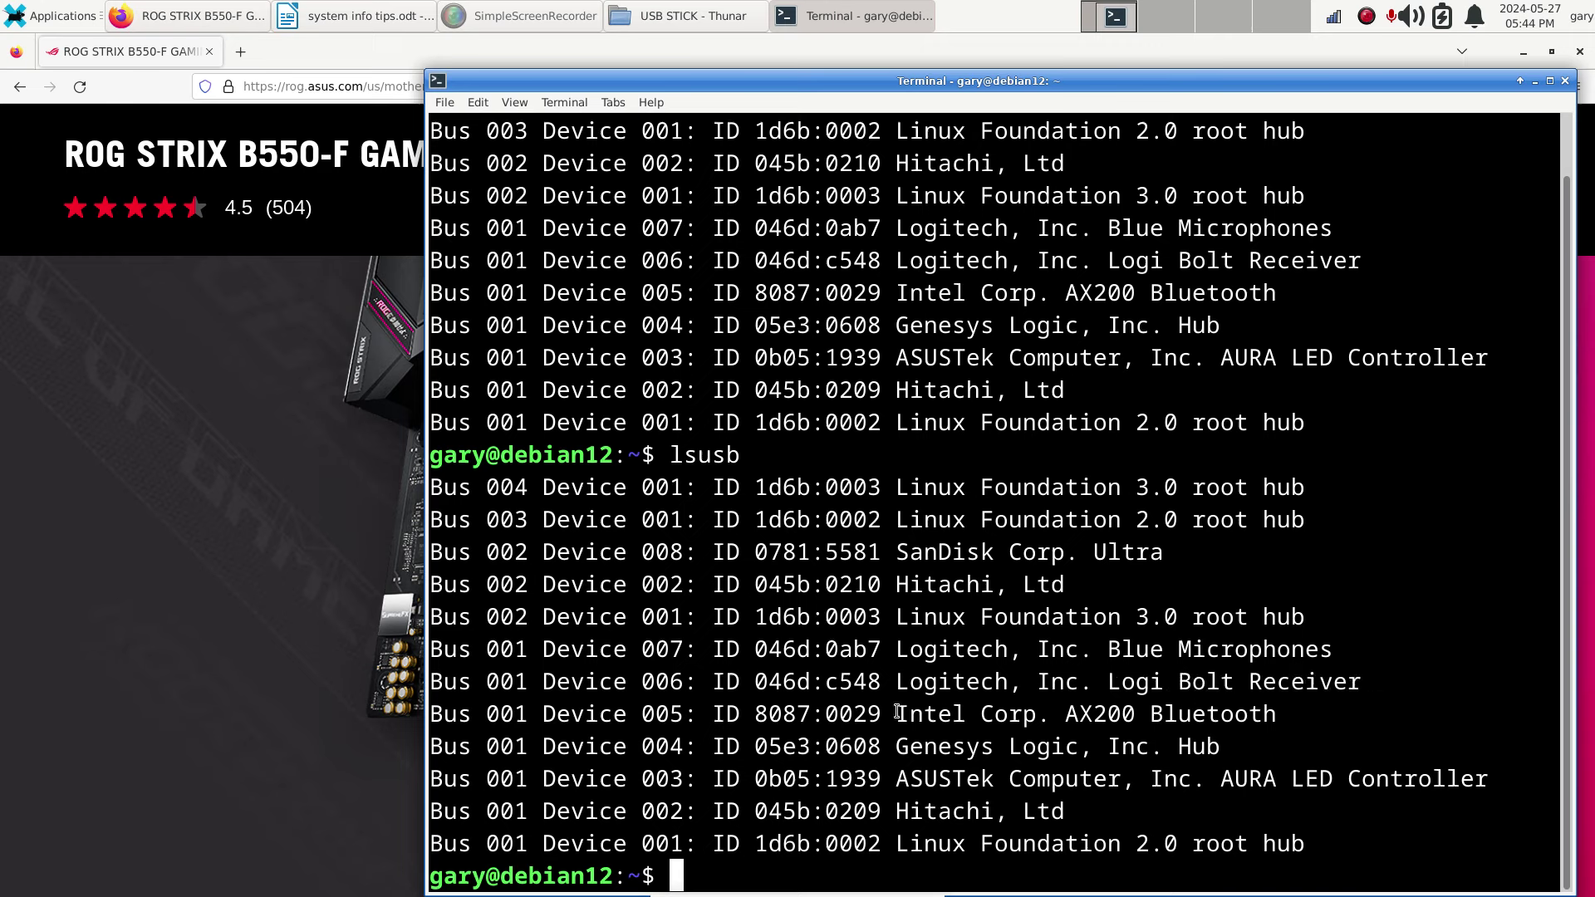
{"action": "left_click_drag", "start_coordinate": [897, 712], "coordinate": [1279, 713]}
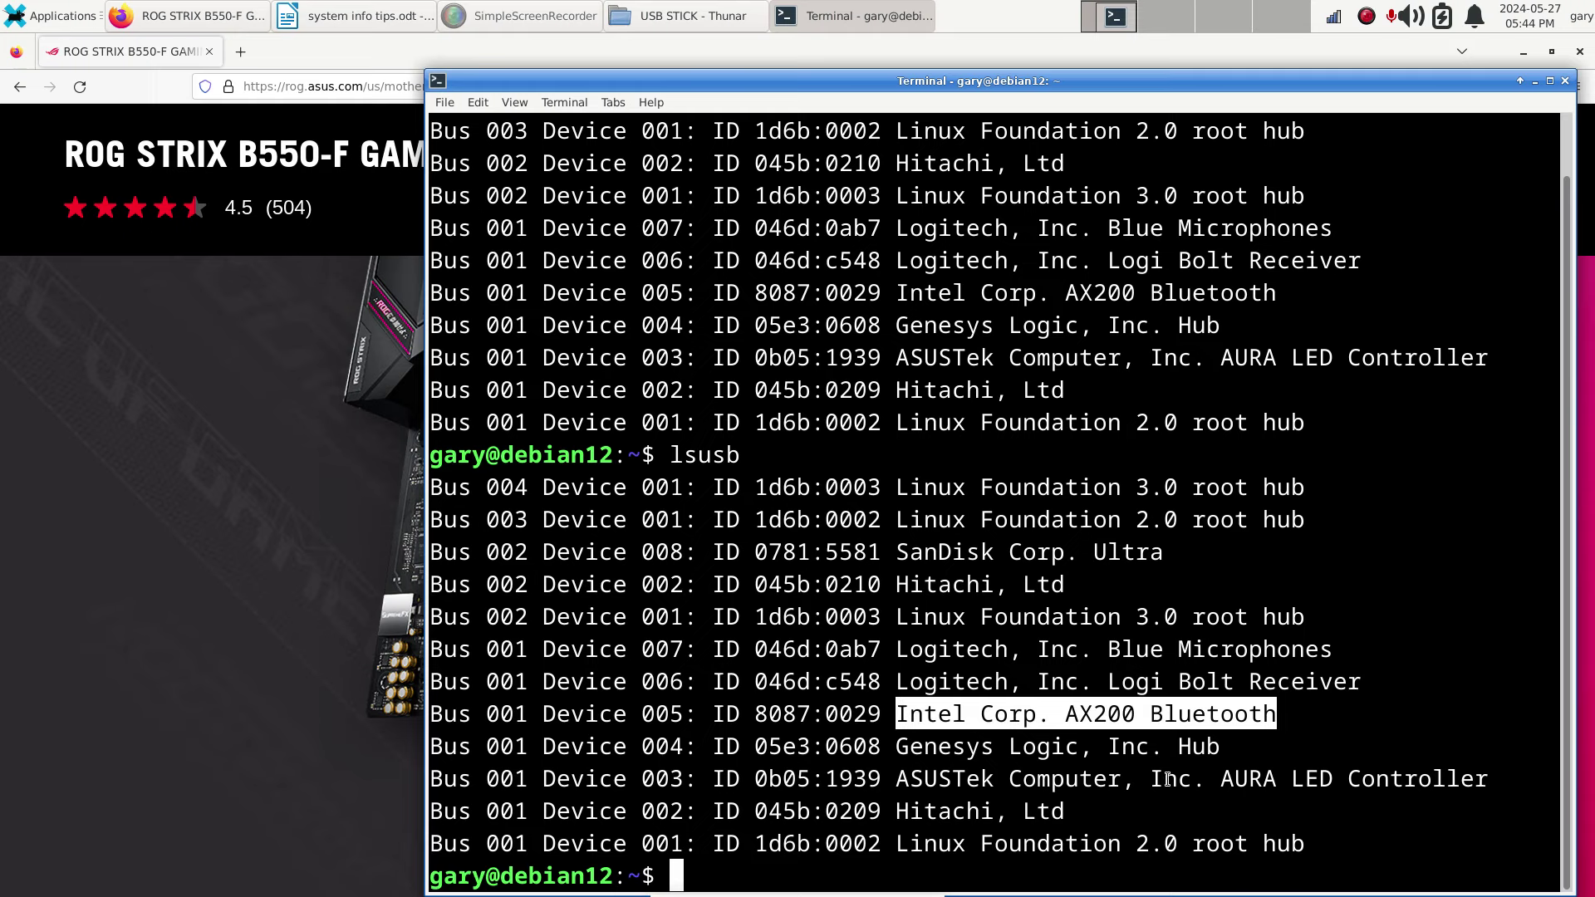
{"action": "left_click_drag", "start_coordinate": [896, 781], "coordinate": [994, 780]}
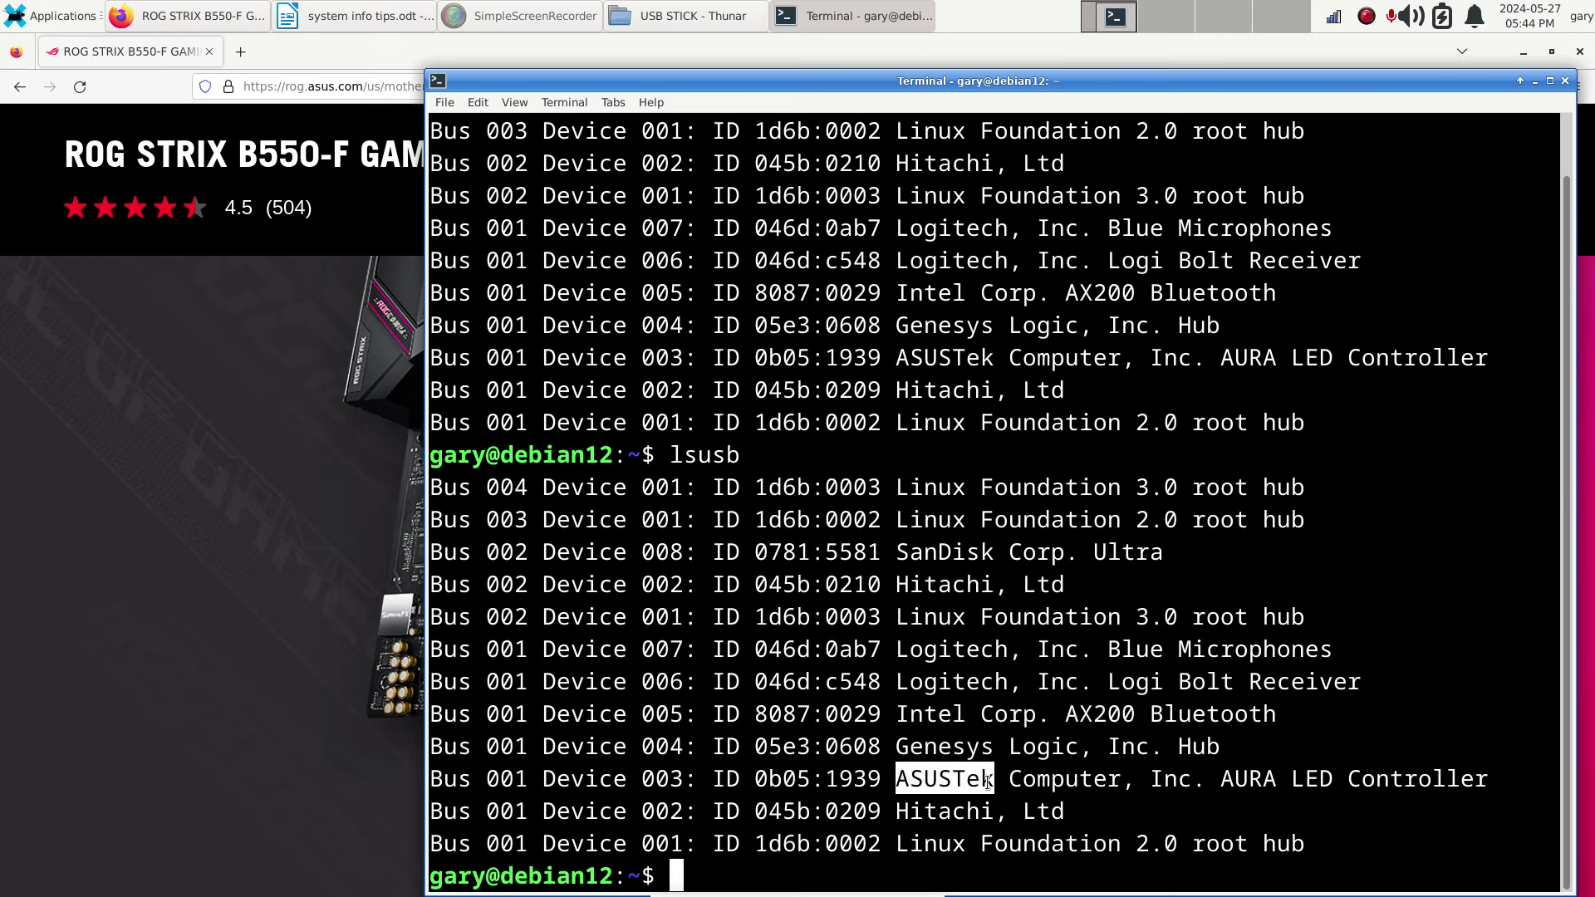
{"action": "left_click_drag", "start_coordinate": [1220, 781], "coordinate": [1506, 780]}
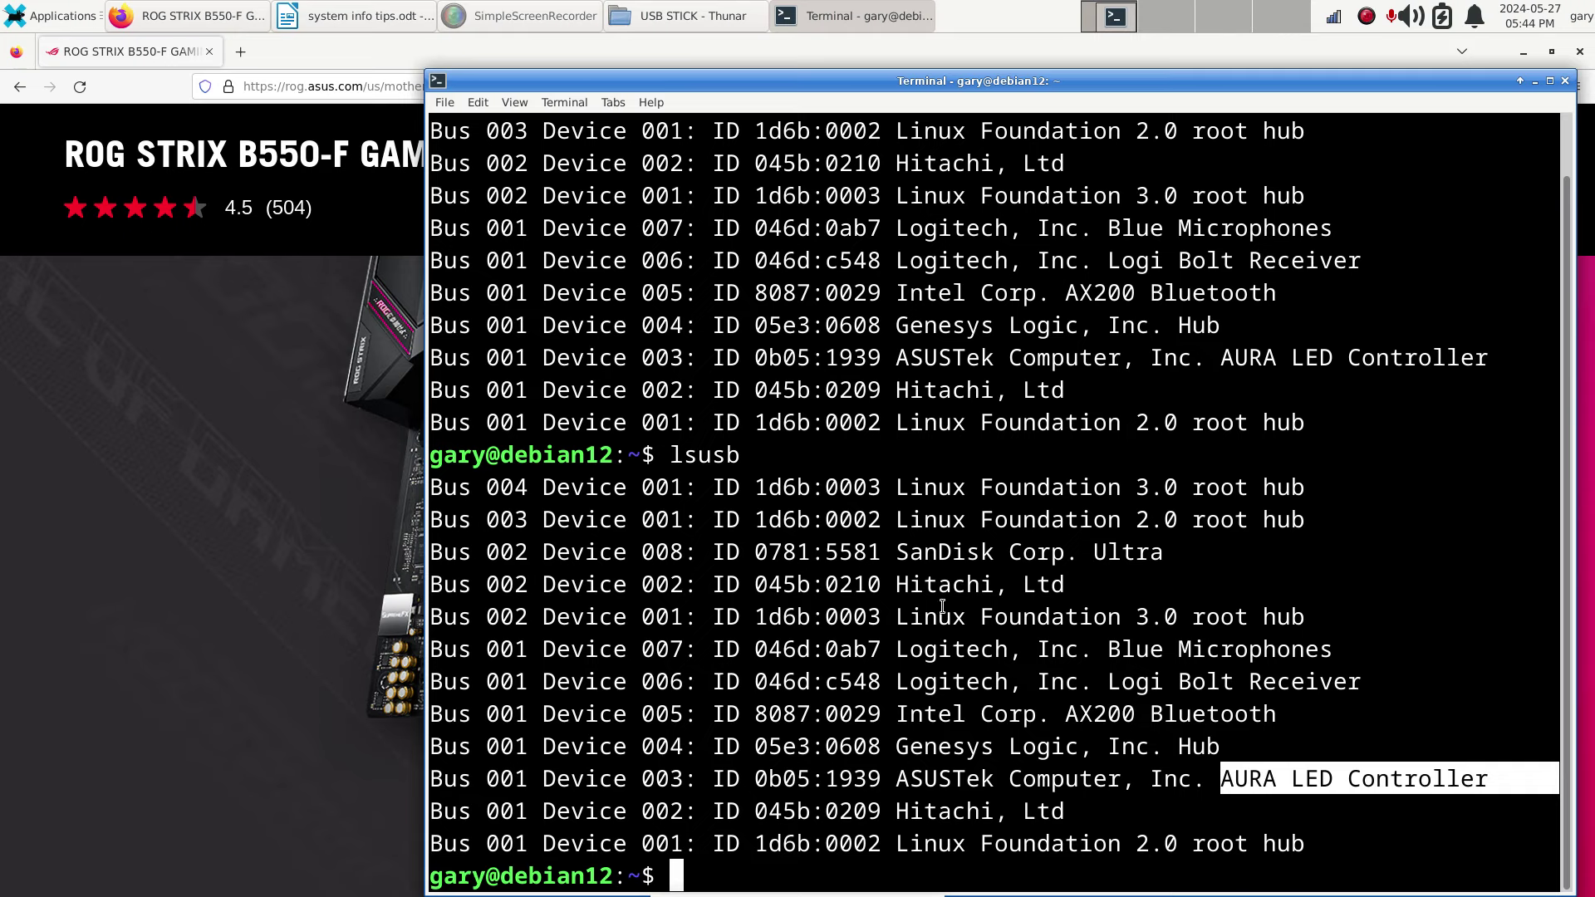
Switch to the system info tips document in LibreOffice Writer and highlight the lsmod, lsscsi, lspci and lscpu command names.
{"action": "left_click", "coordinate": [351, 9]}
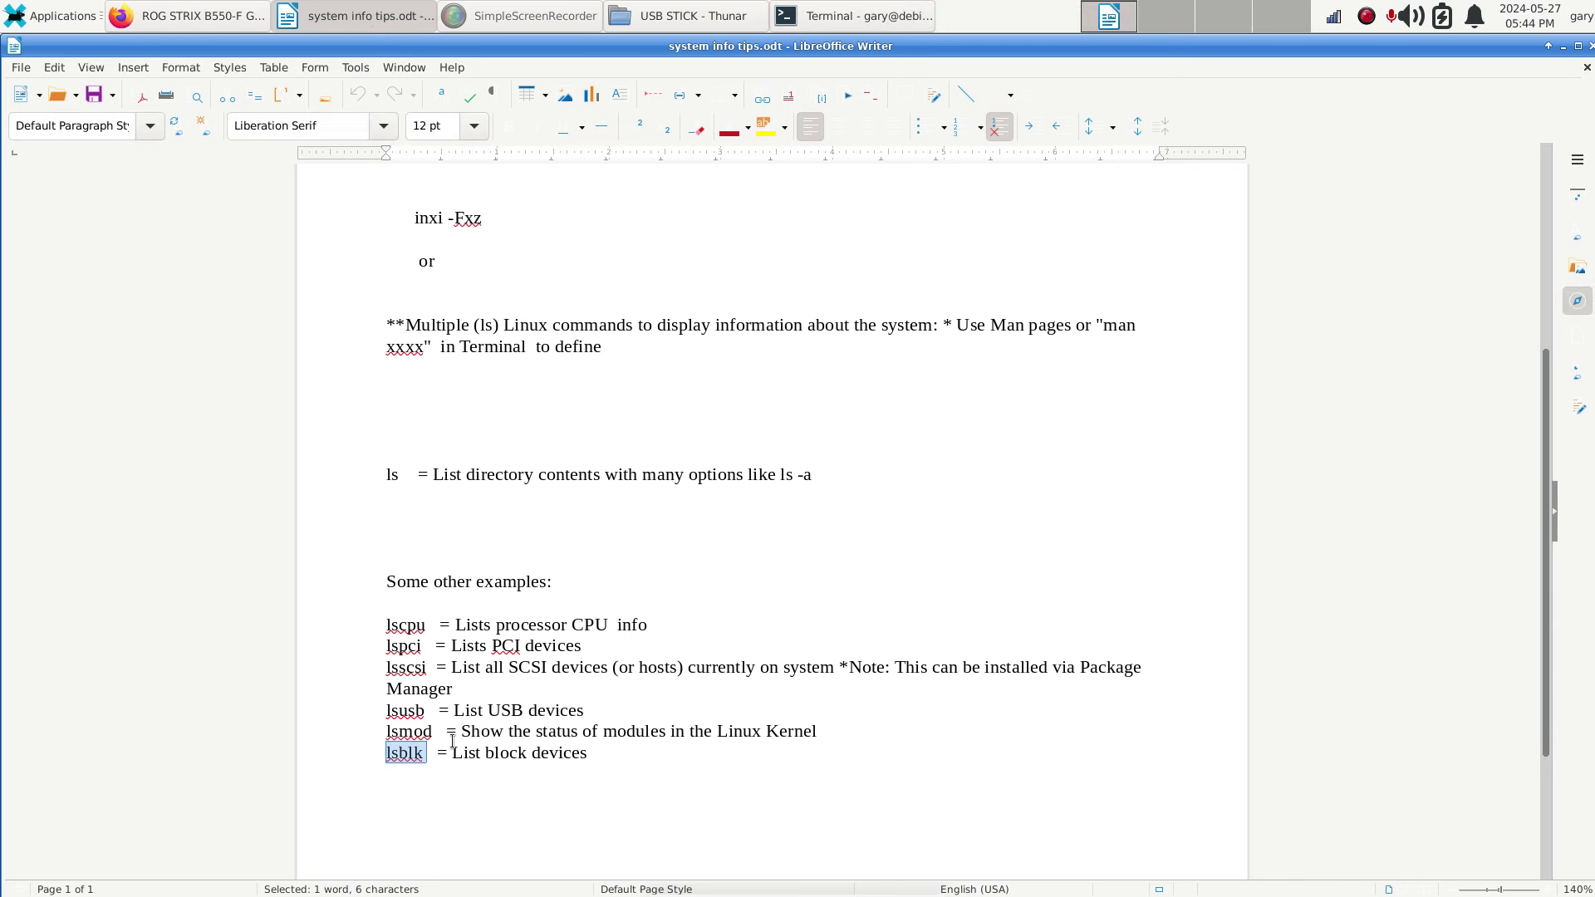
{"action": "left_click_drag", "start_coordinate": [430, 711], "coordinate": [375, 757]}
{"action": "left_click_drag", "start_coordinate": [433, 734], "coordinate": [385, 731]}
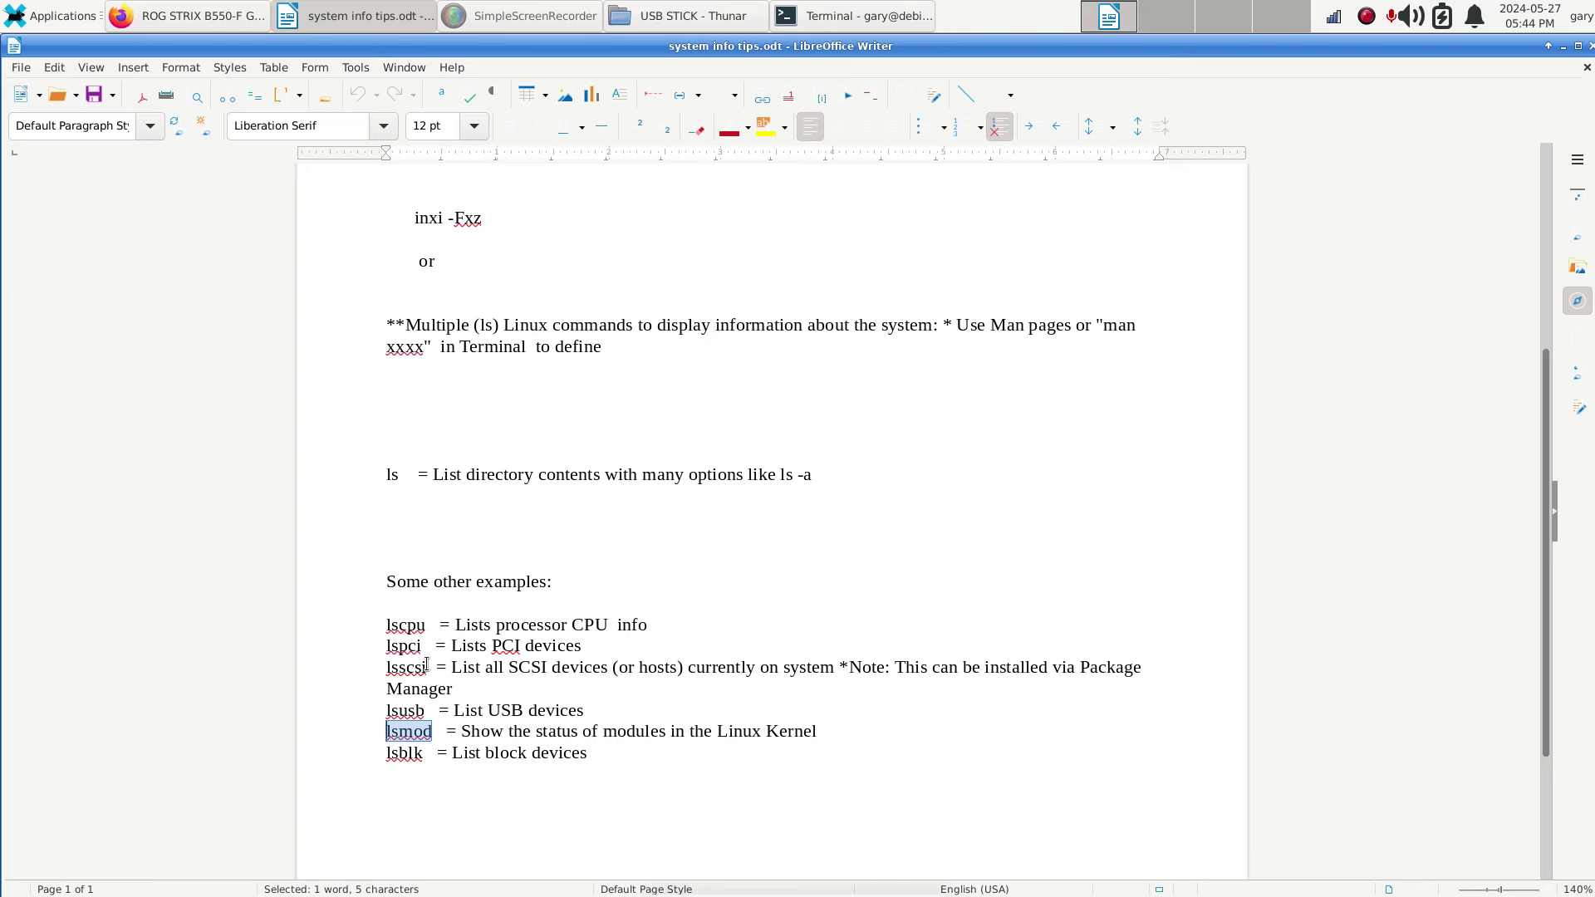
{"action": "left_click_drag", "start_coordinate": [427, 665], "coordinate": [385, 666]}
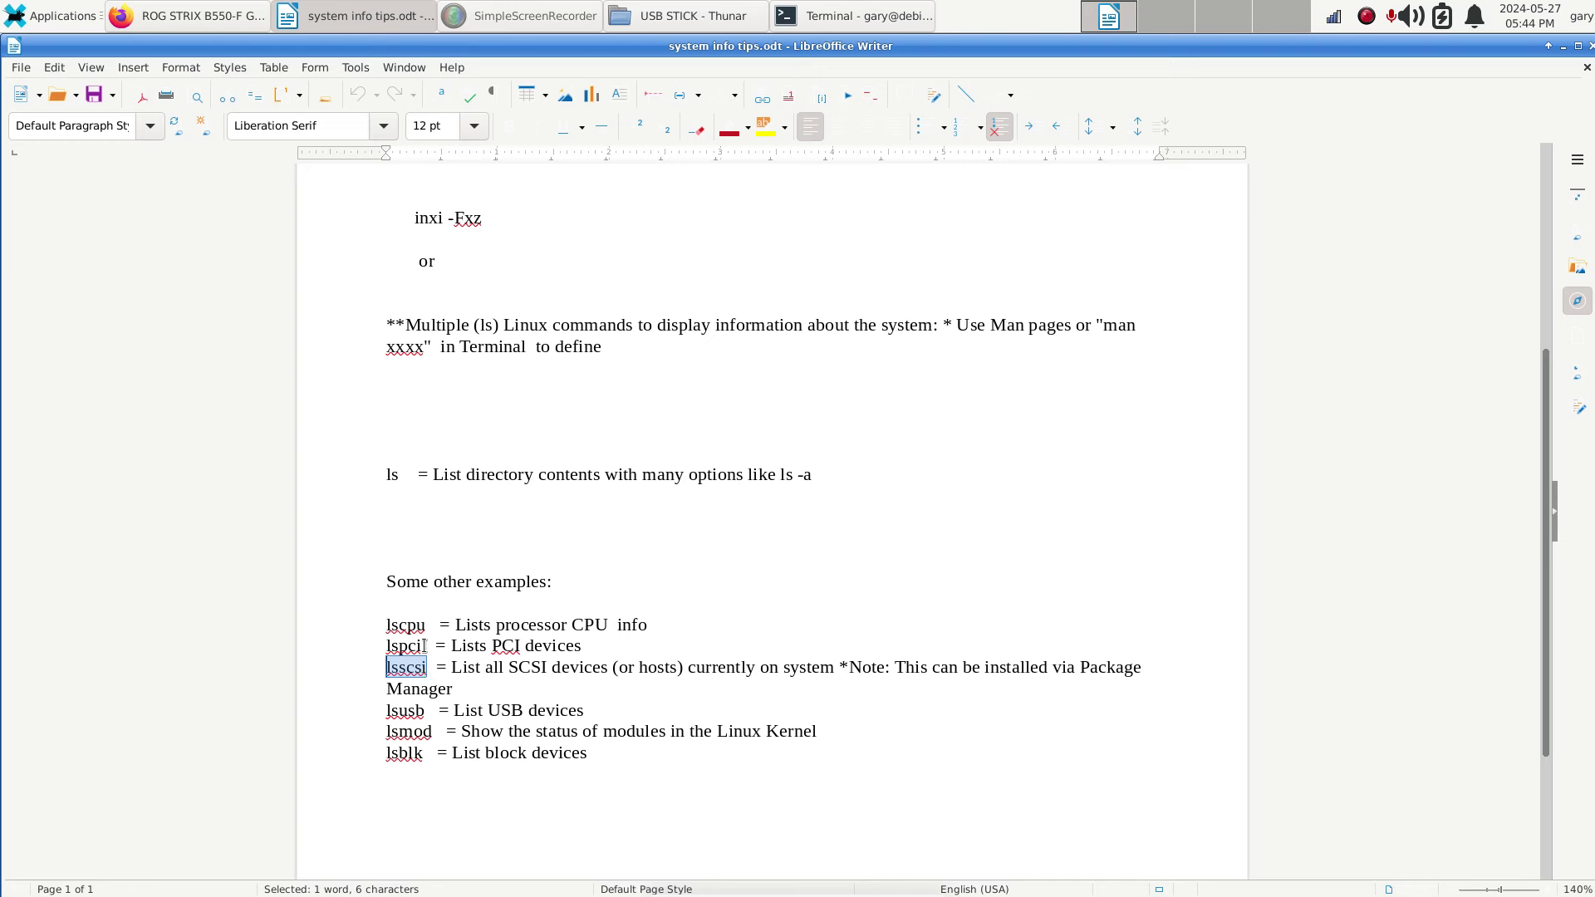
{"action": "left_click_drag", "start_coordinate": [425, 646], "coordinate": [384, 646]}
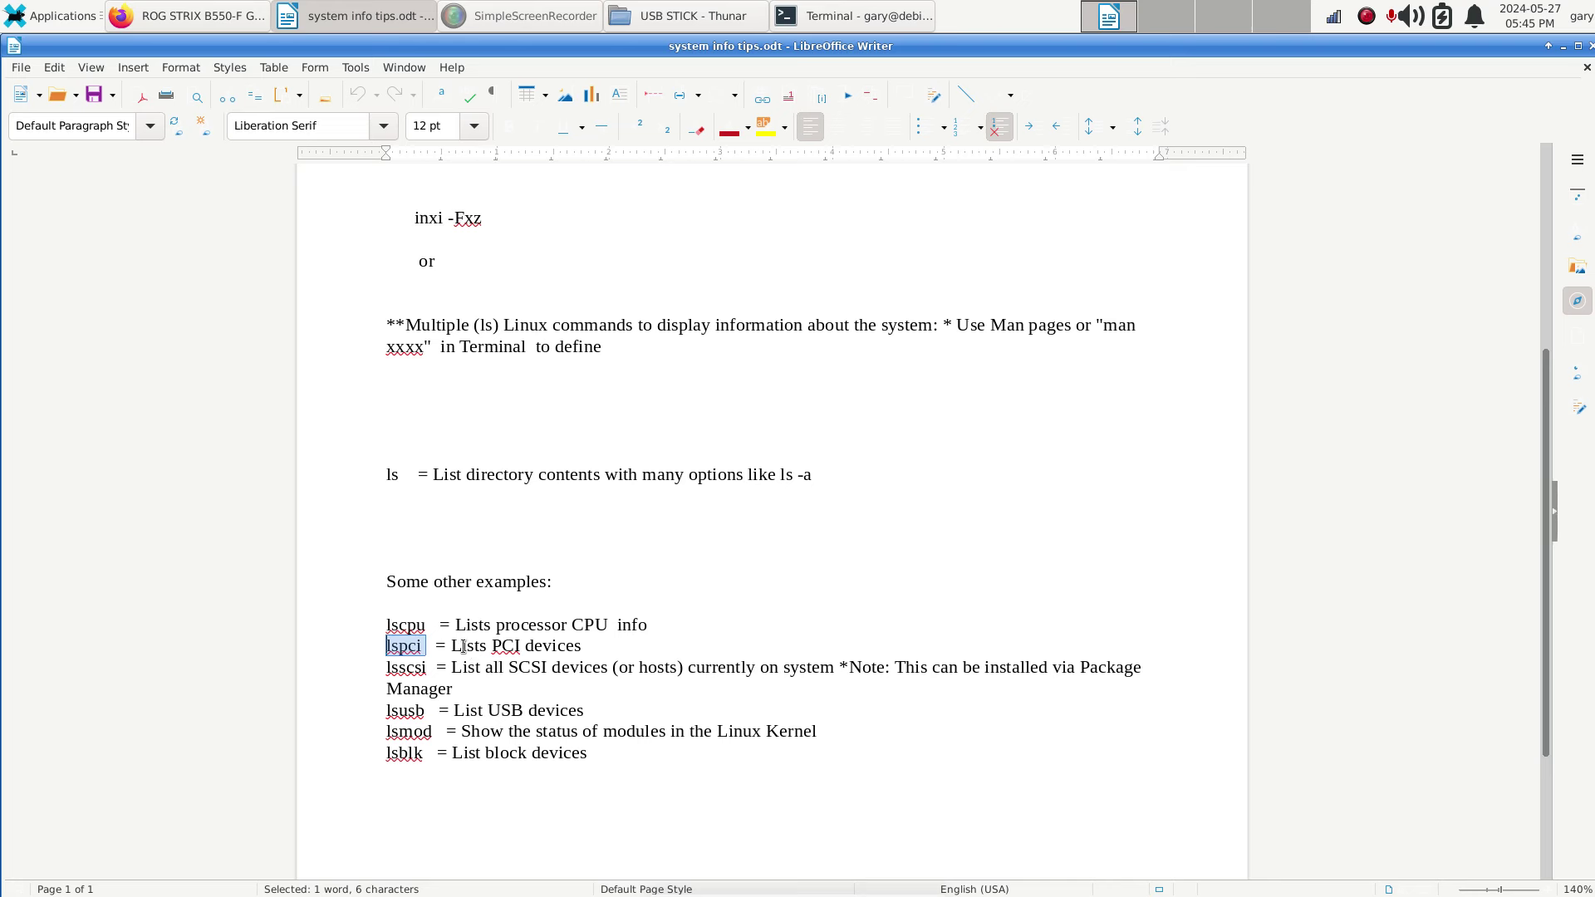
{"action": "left_click_drag", "start_coordinate": [427, 625], "coordinate": [381, 628]}
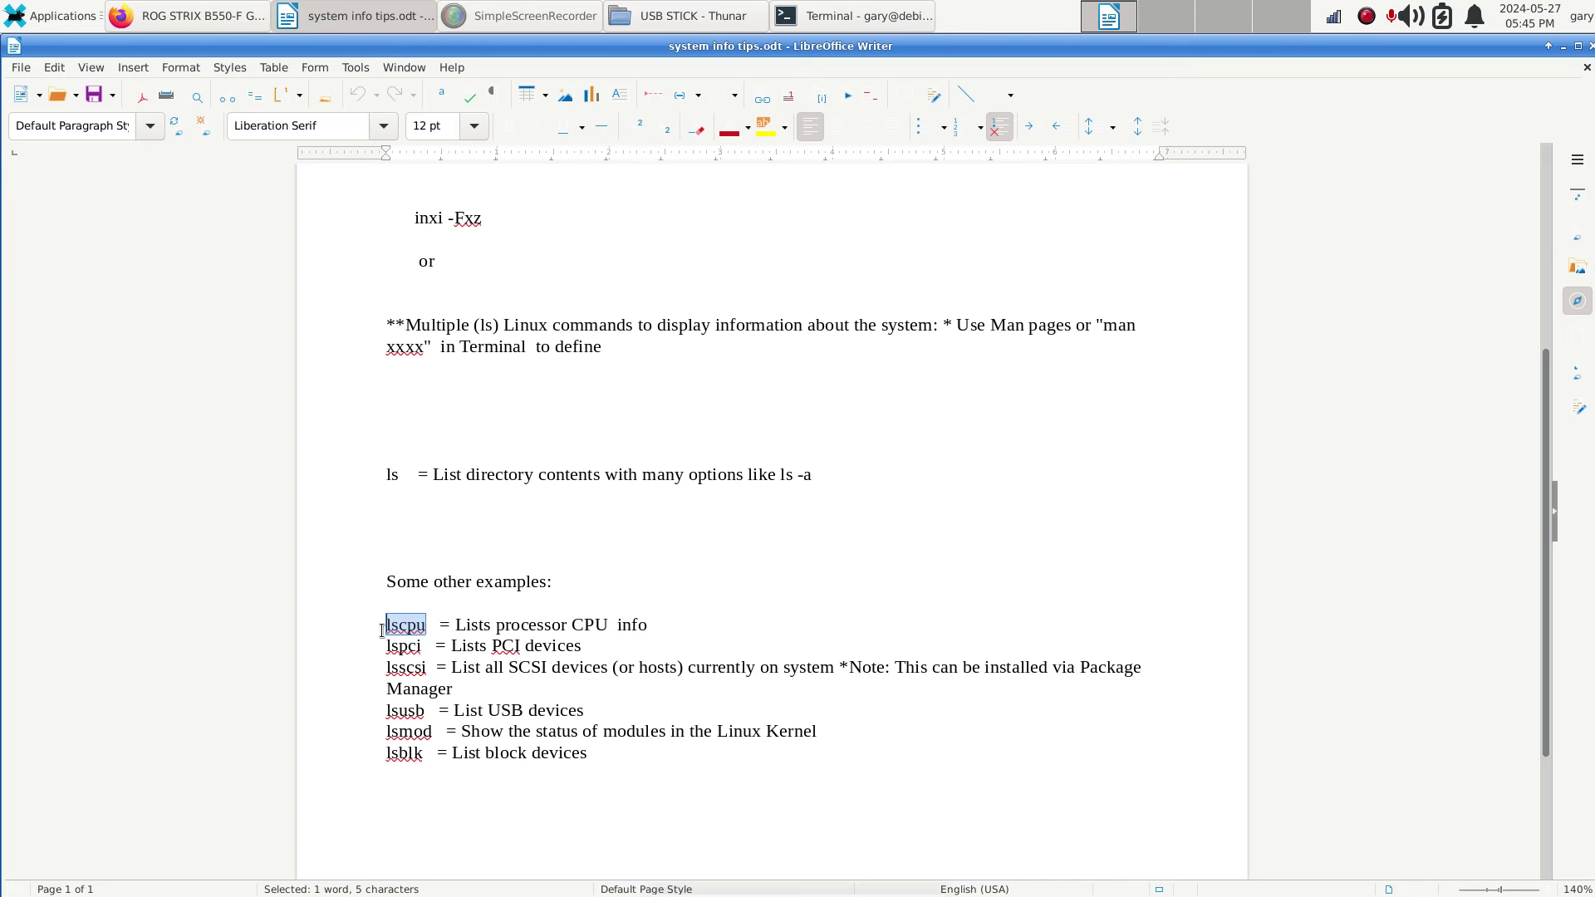
Close the system info tips document, terminal, browser and file manager windows, leaving only SimpleScreenRecorder running.
{"action": "left_click_drag", "start_coordinate": [1467, 52], "coordinate": [1305, 86]}
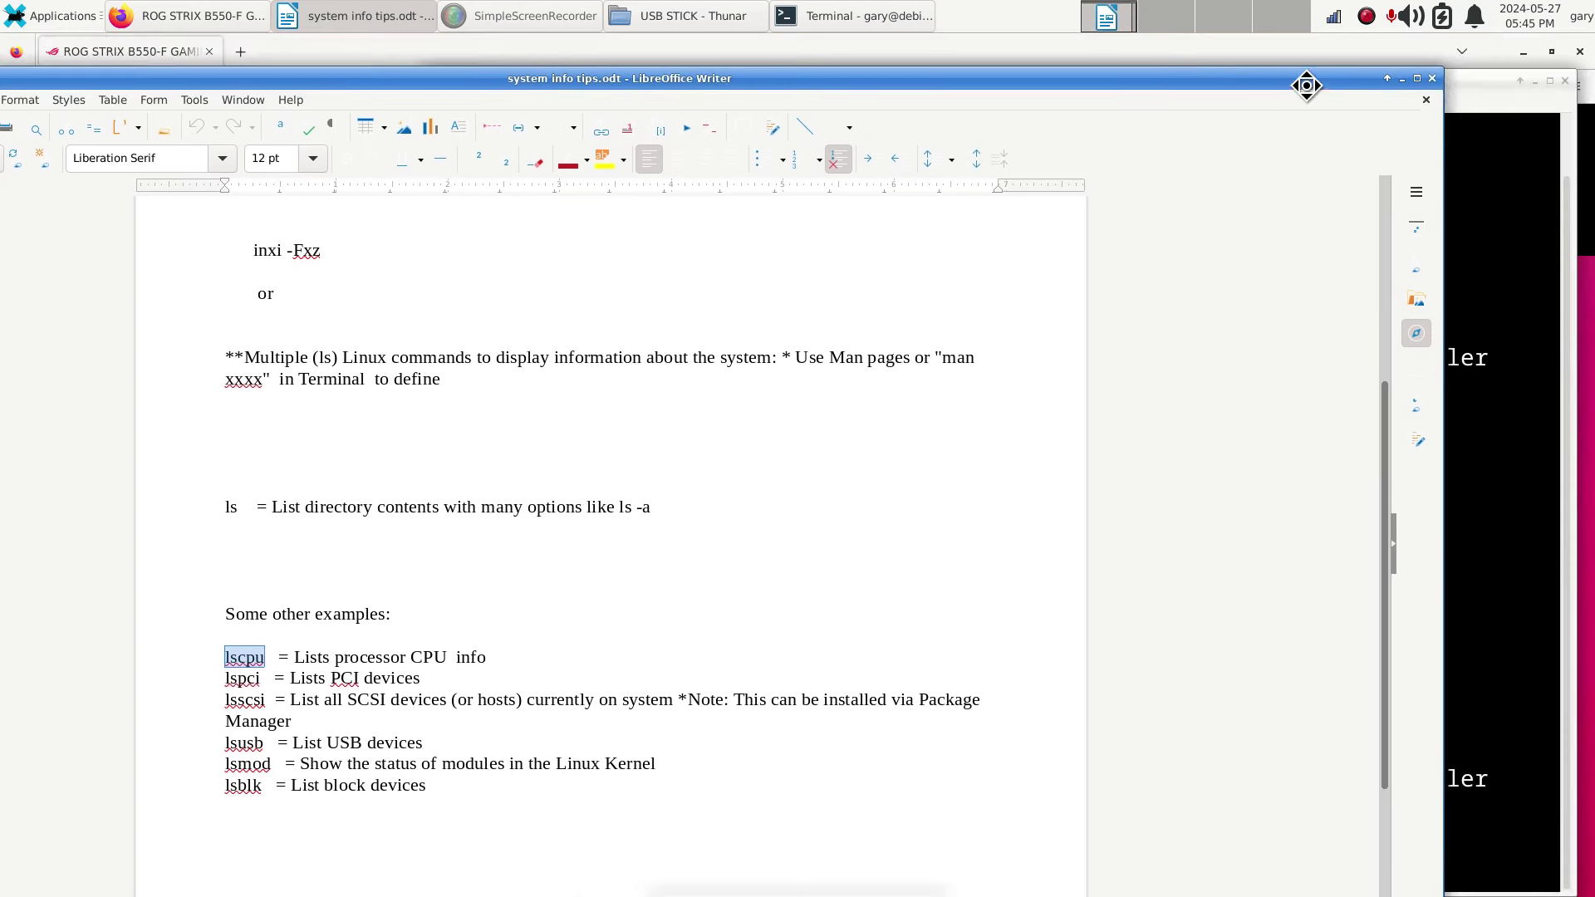
{"action": "left_click", "coordinate": [1441, 76]}
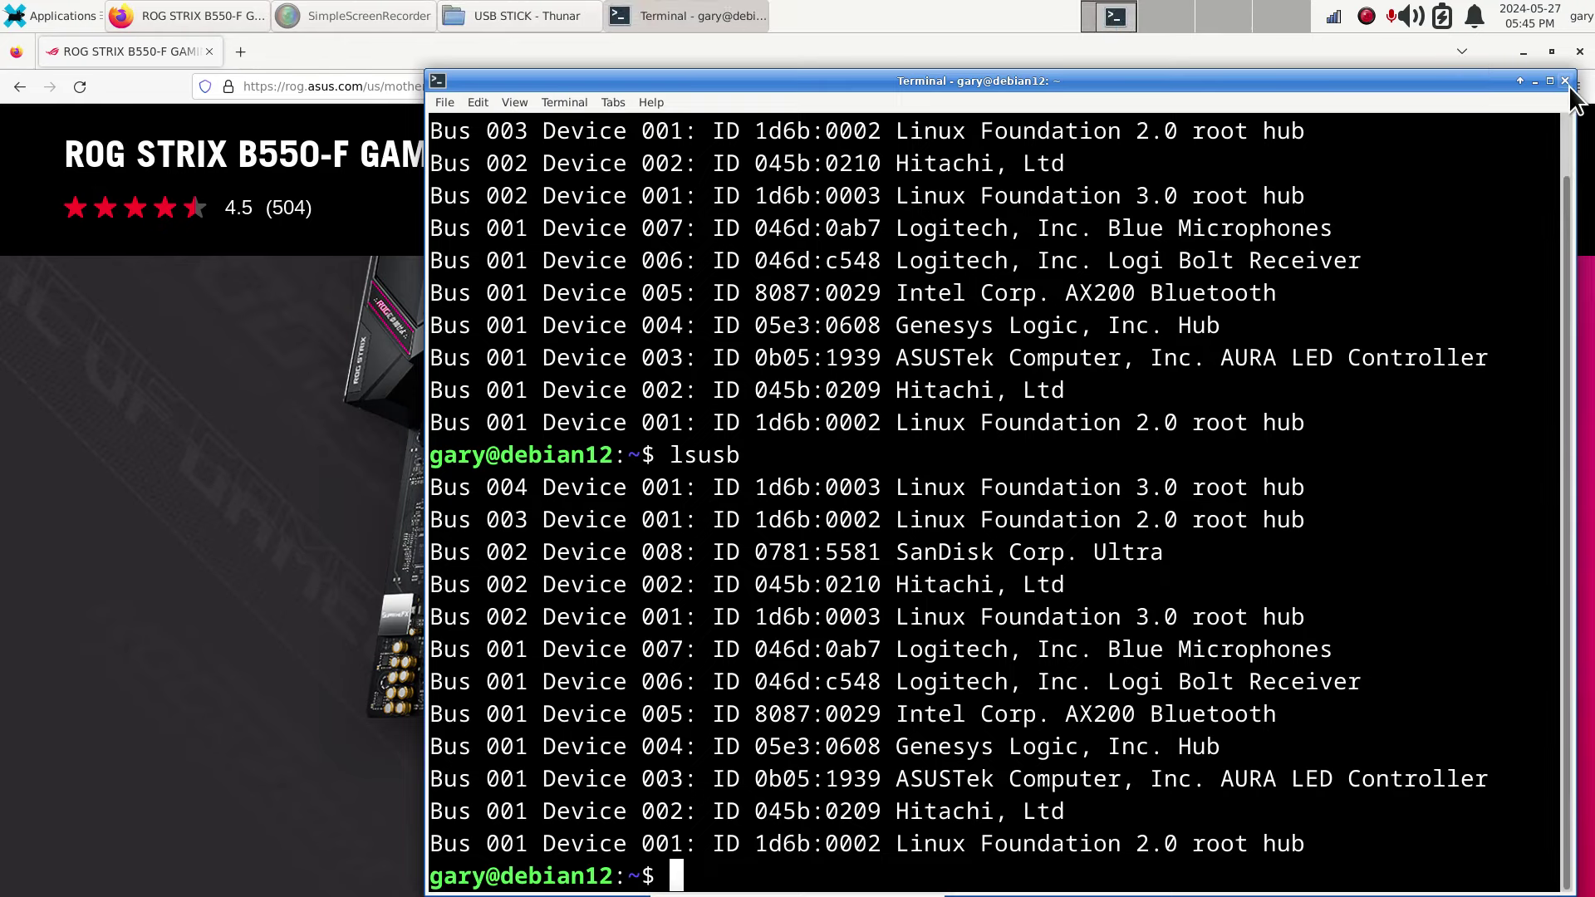
{"action": "left_click", "coordinate": [1564, 80]}
{"action": "left_click", "coordinate": [1400, 167]}
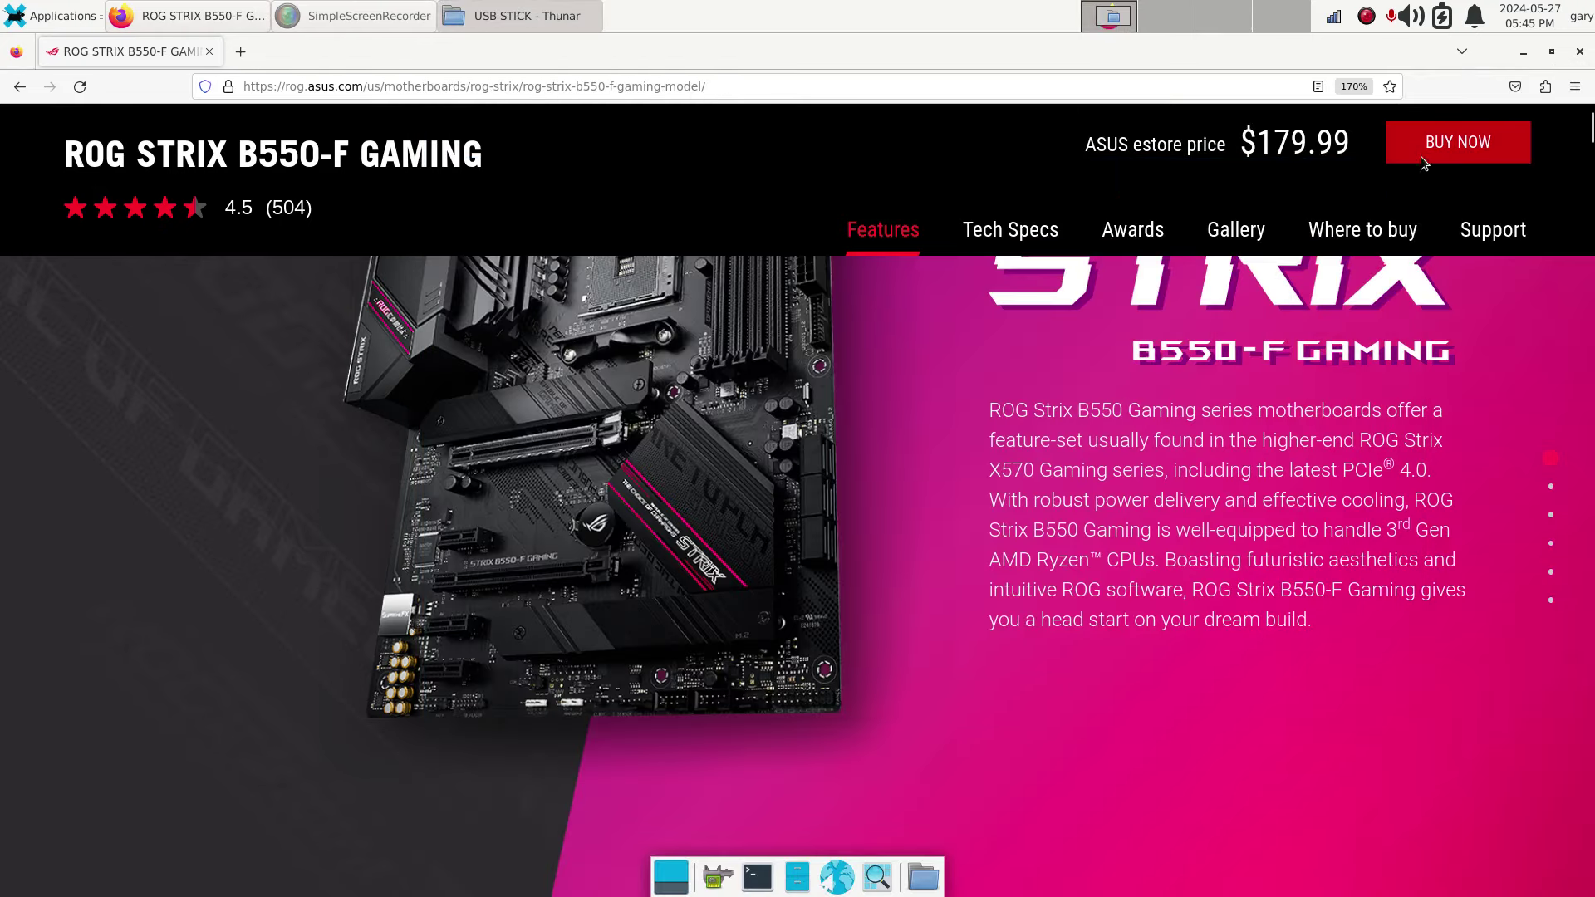
{"action": "left_click", "coordinate": [1579, 52]}
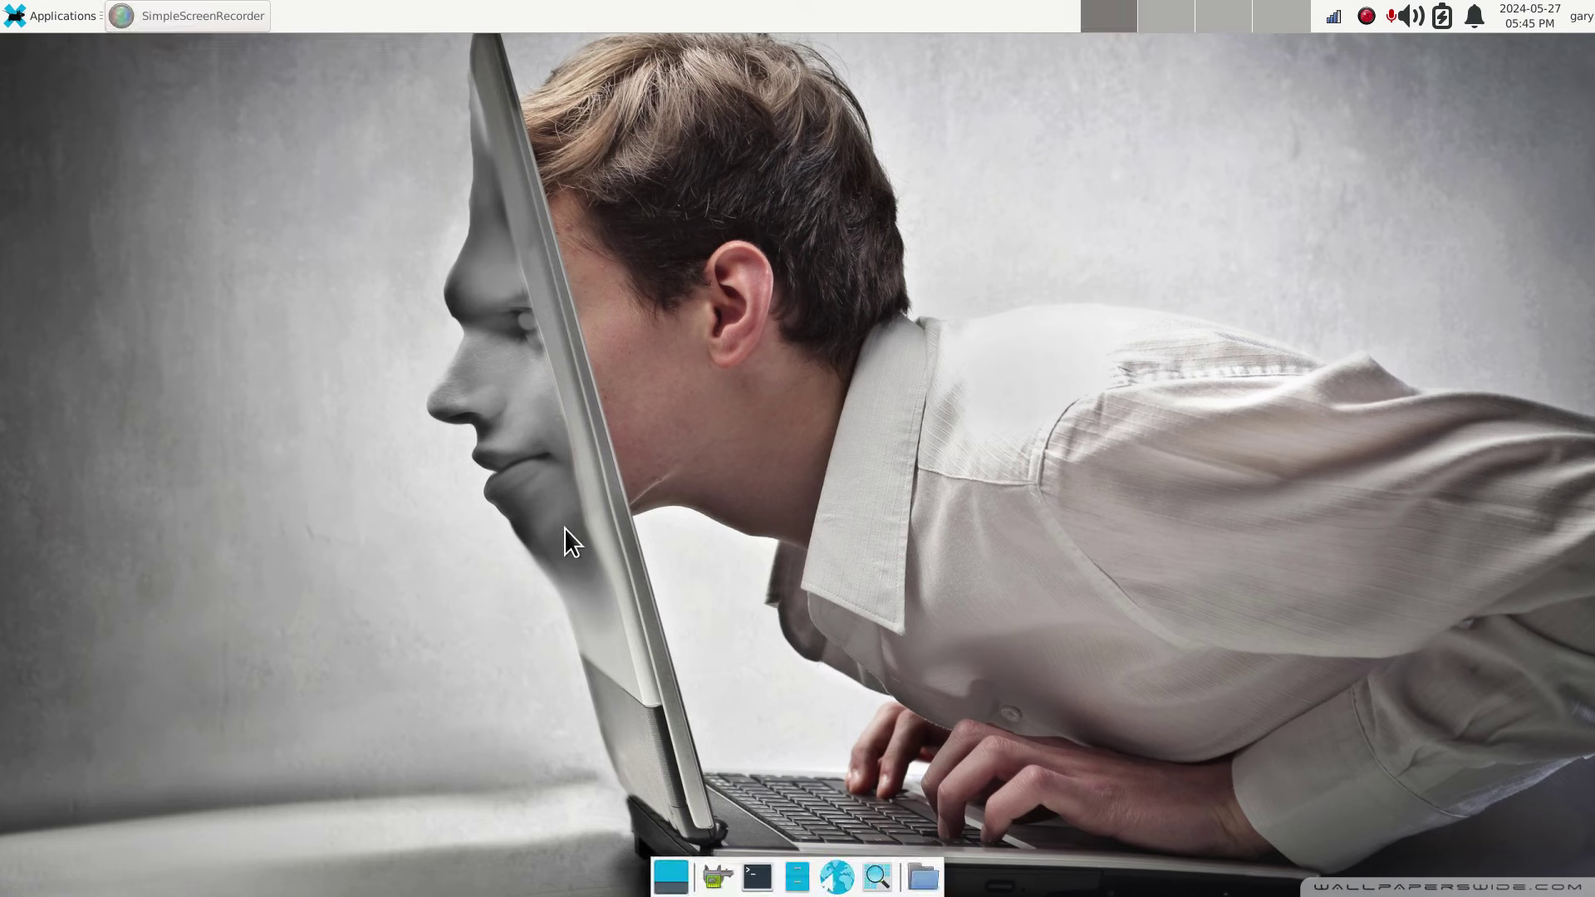